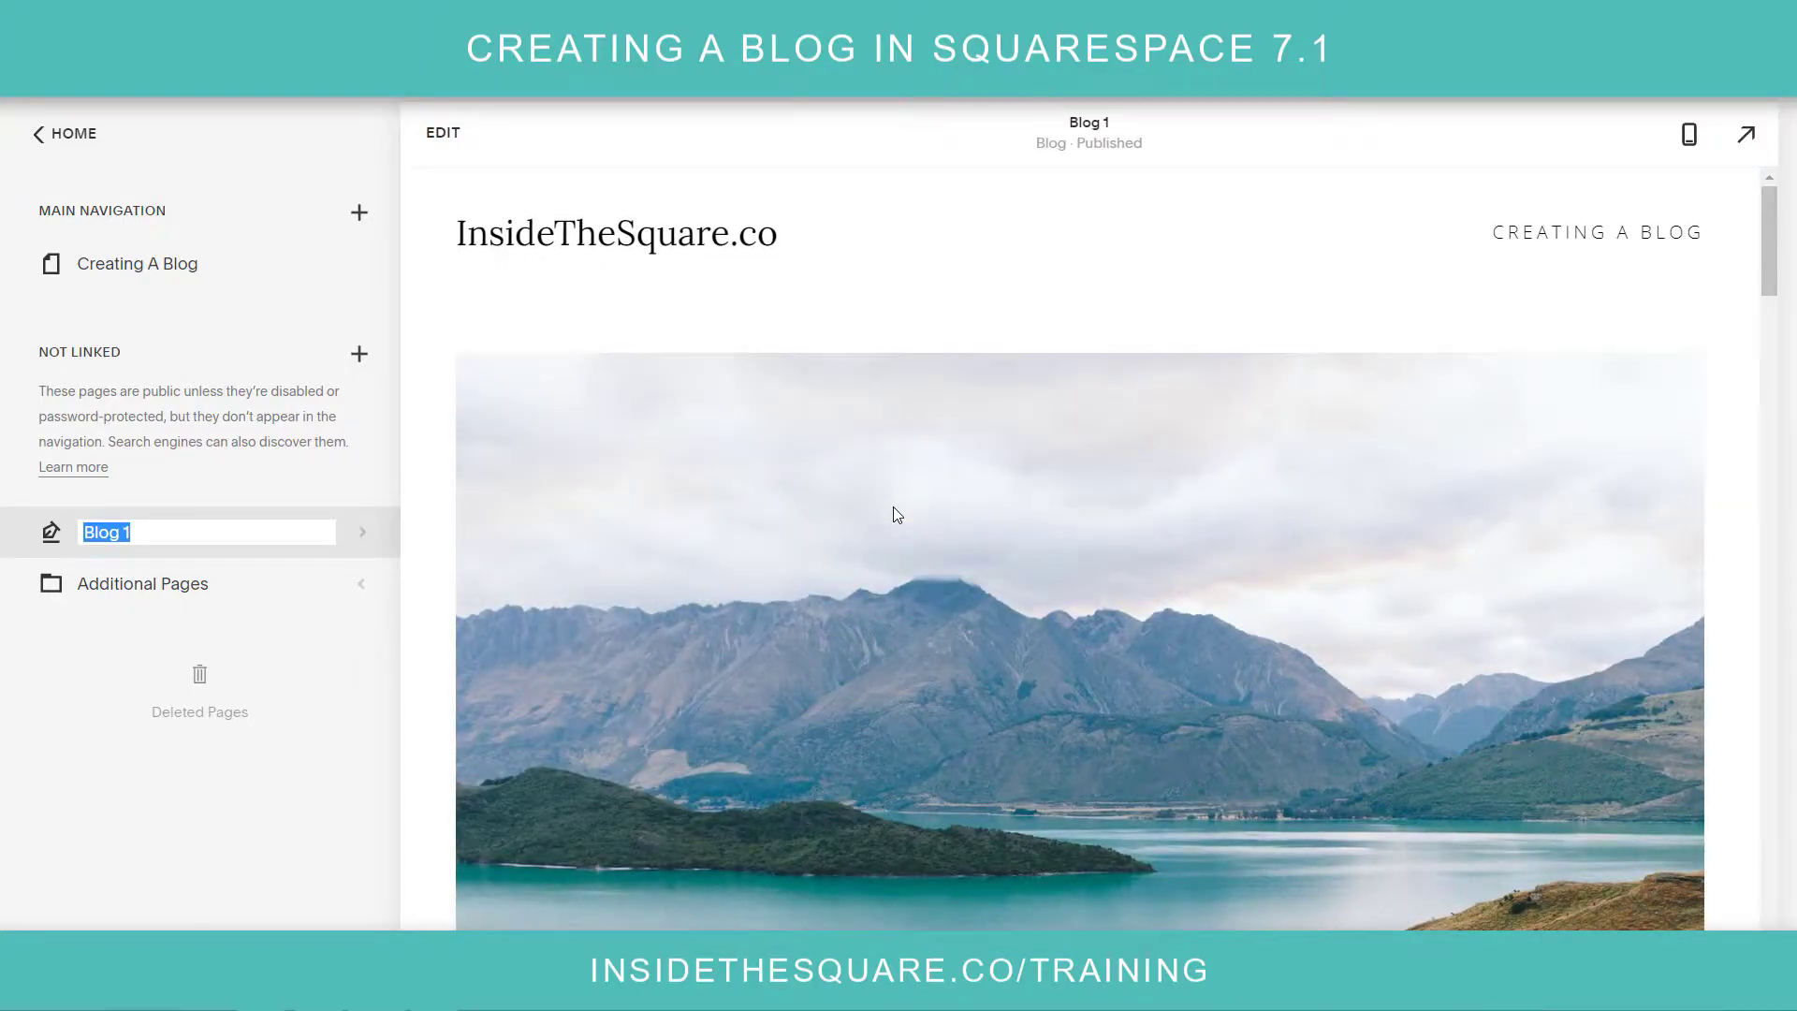
Step: Review the sample posts on the new blog page and keep Blog 1 as its name
scroll(895, 513, "down", 6)
scroll(902, 516, "down", 12)
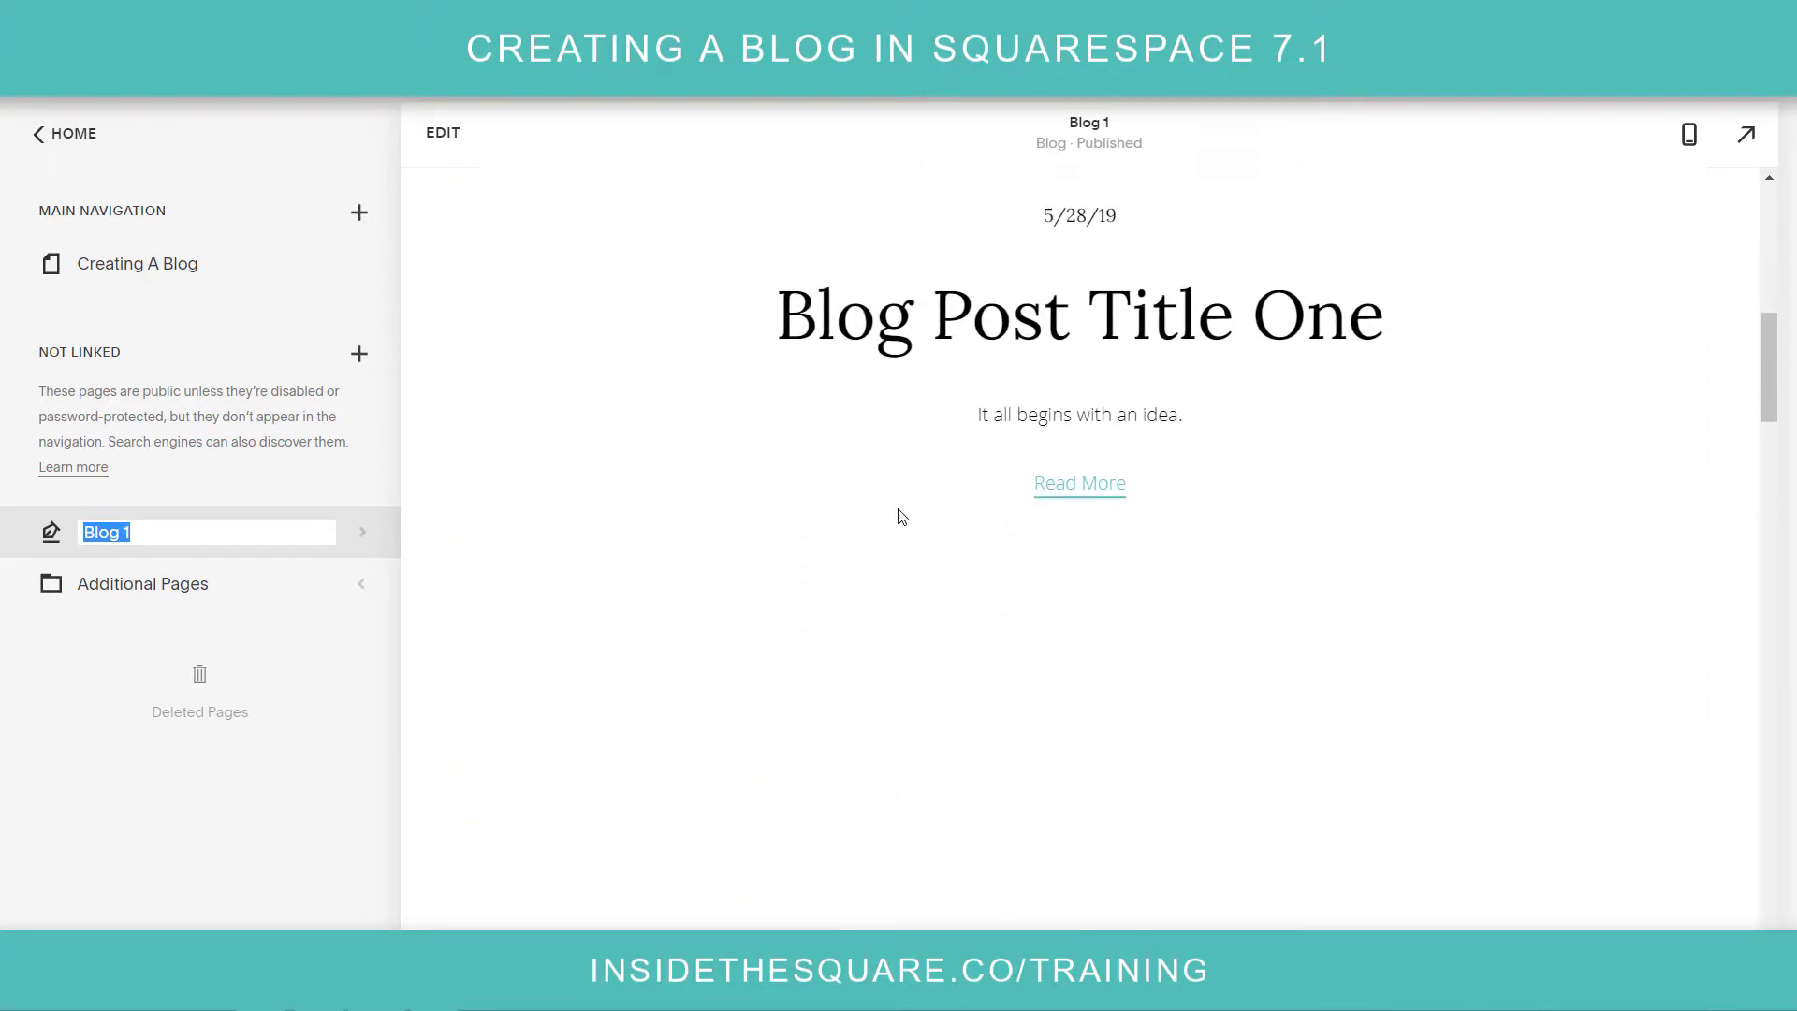
scroll(901, 517, "up", 20)
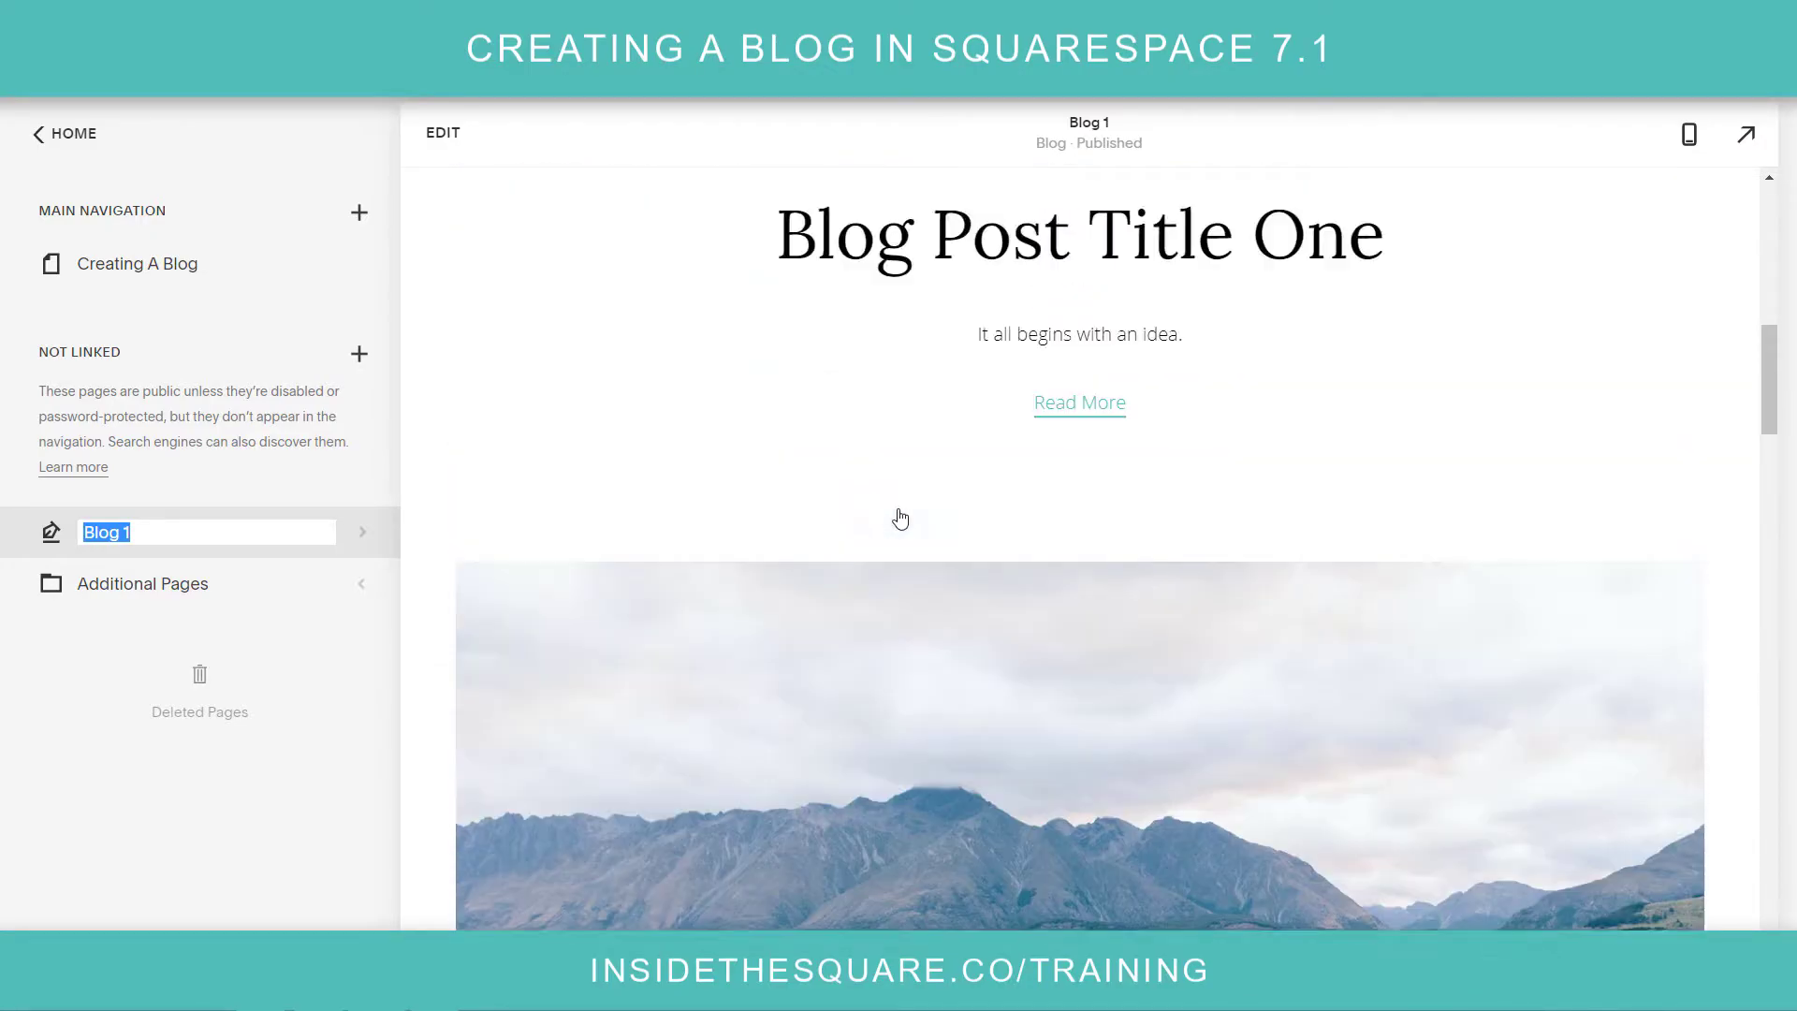
left_click(531, 190)
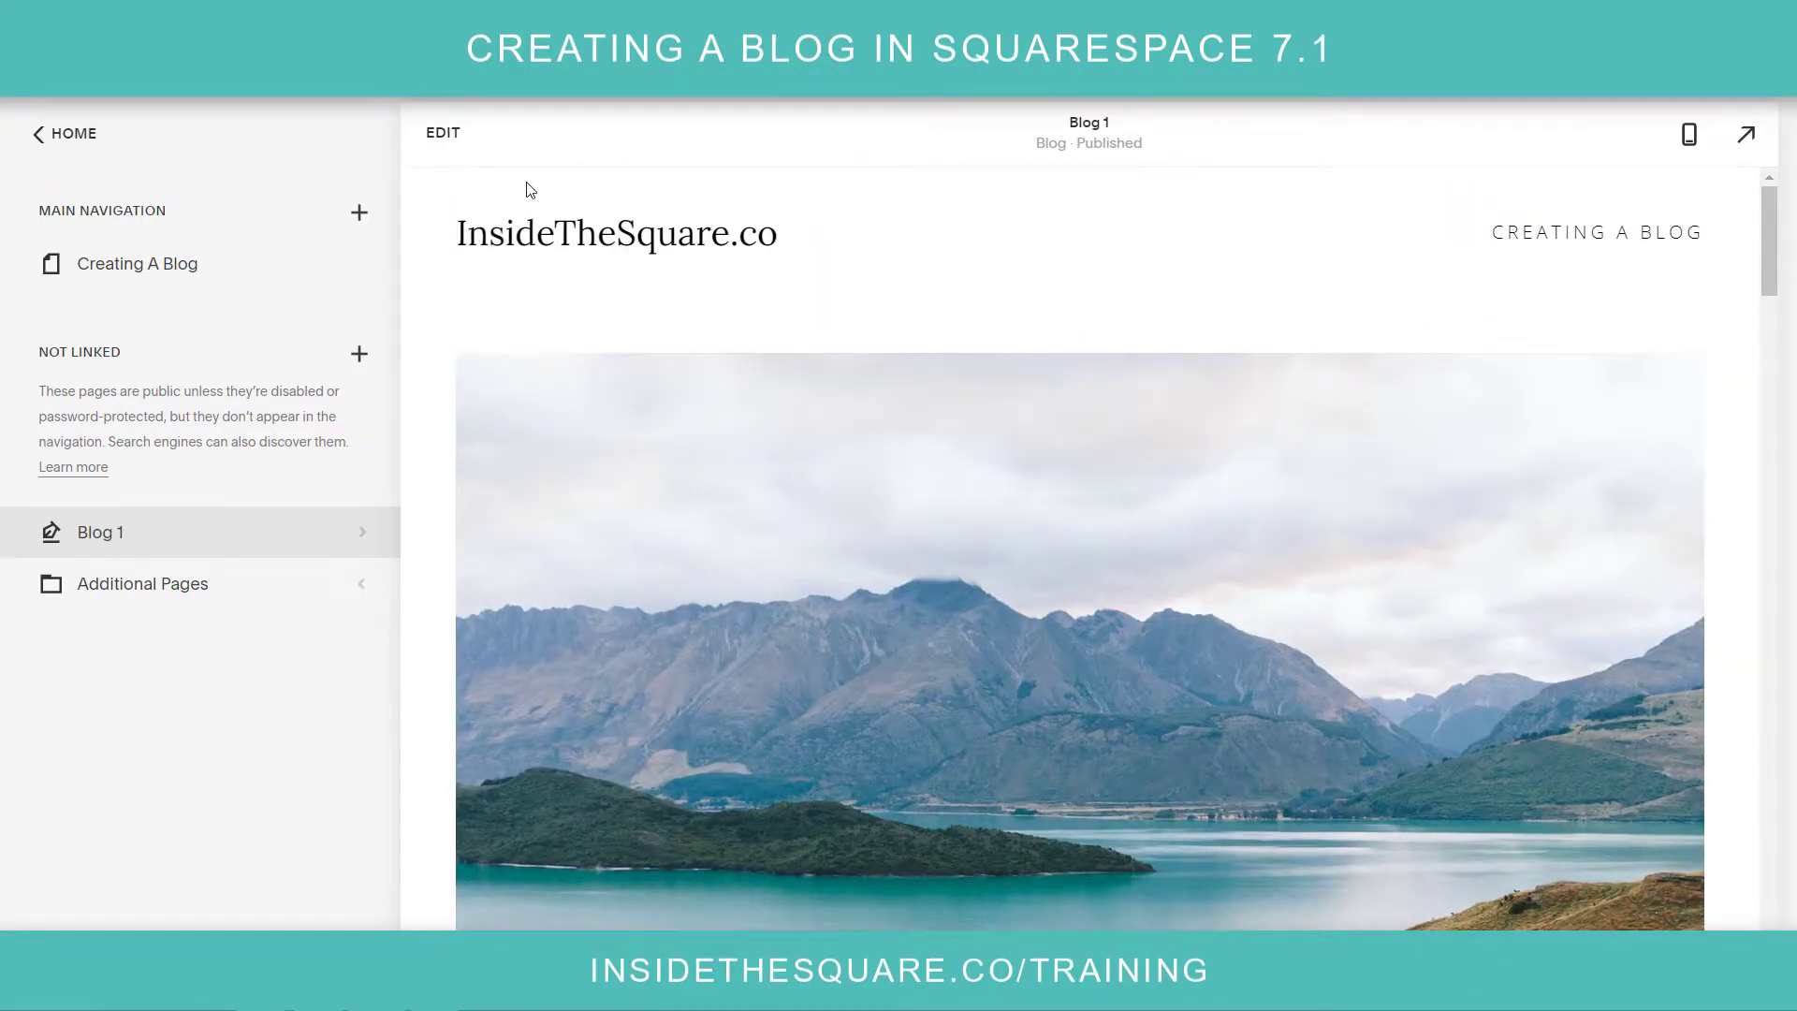
Step: Start editing the blog page and change its posts section layout to Basic Grid Blog
left_click(457, 151)
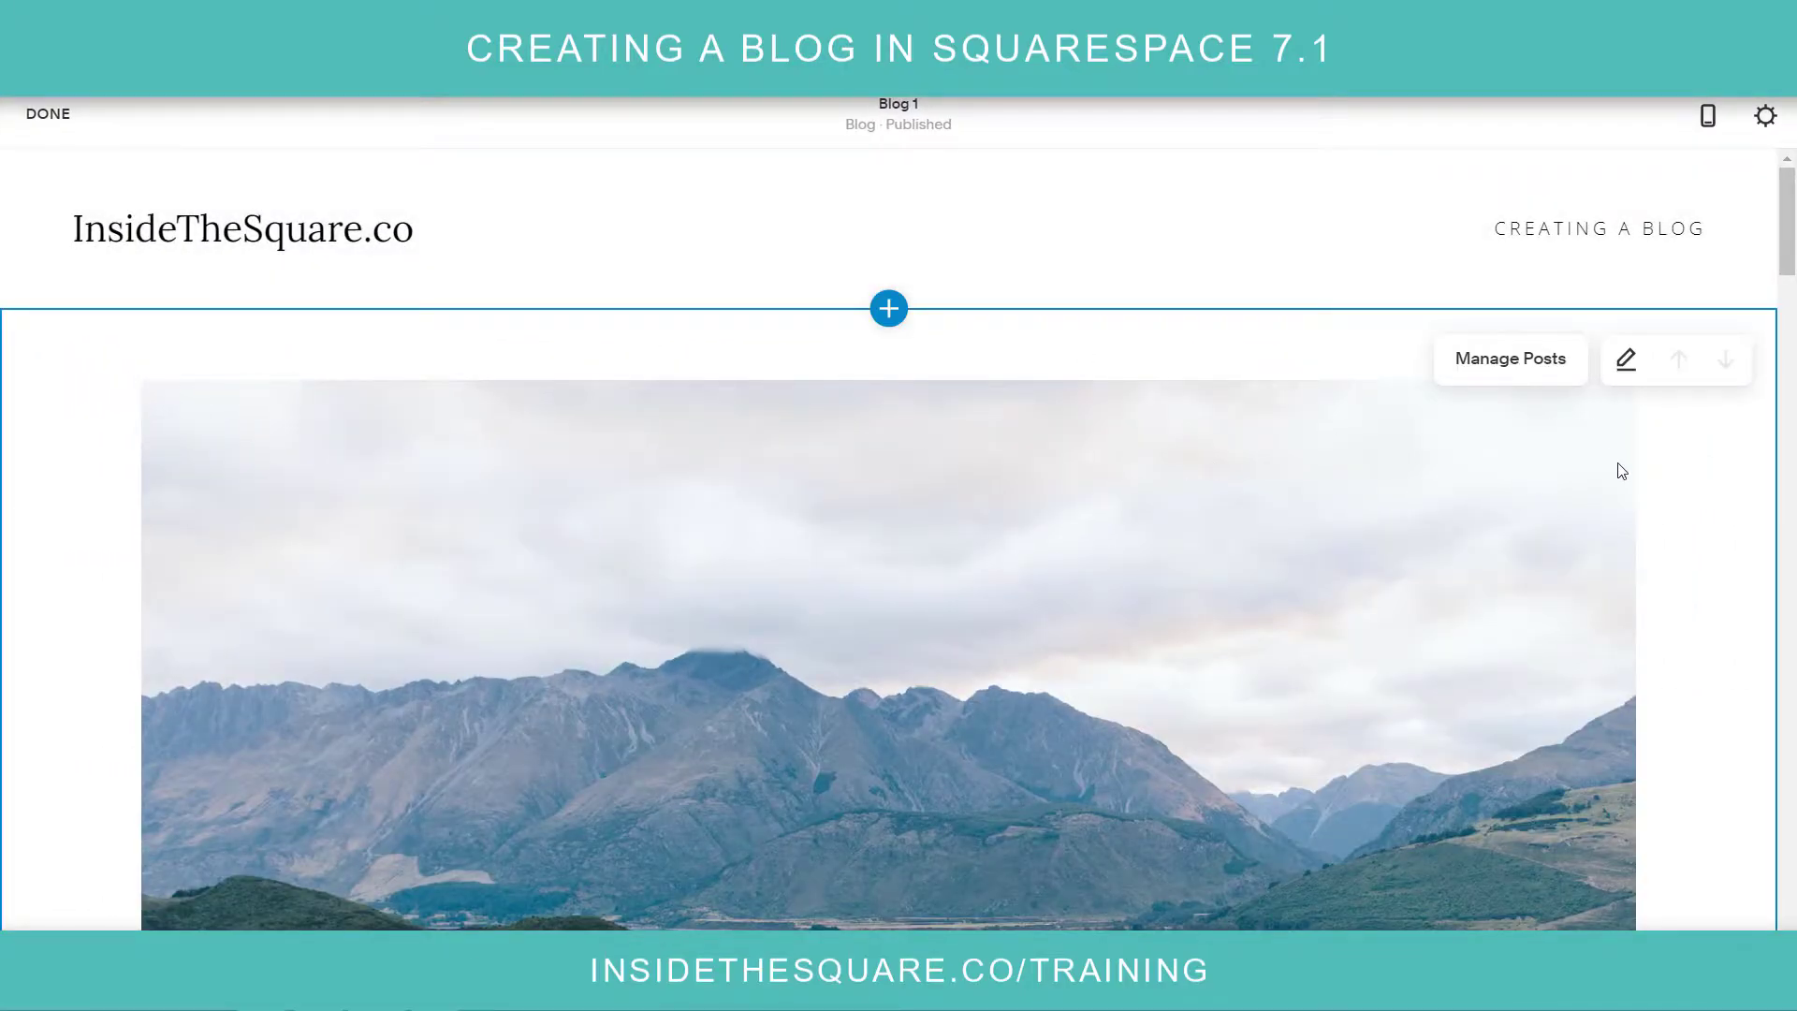
left_click(1628, 373)
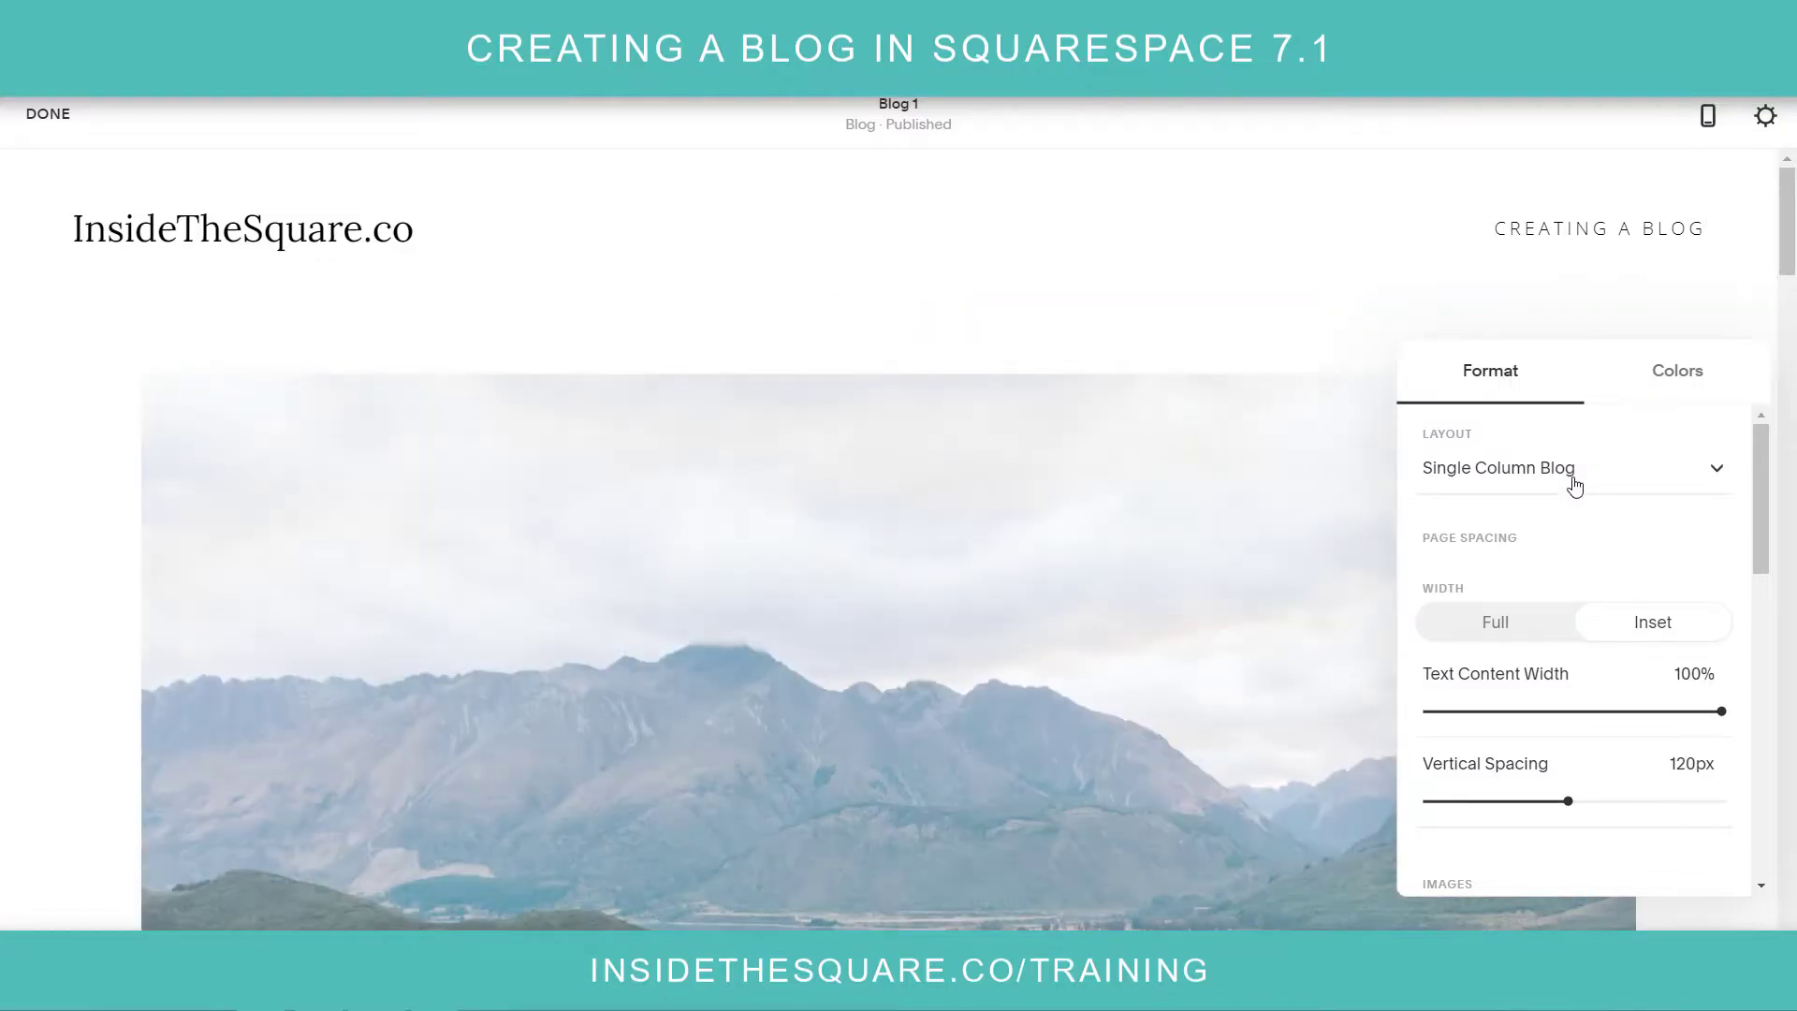
left_click(1573, 479)
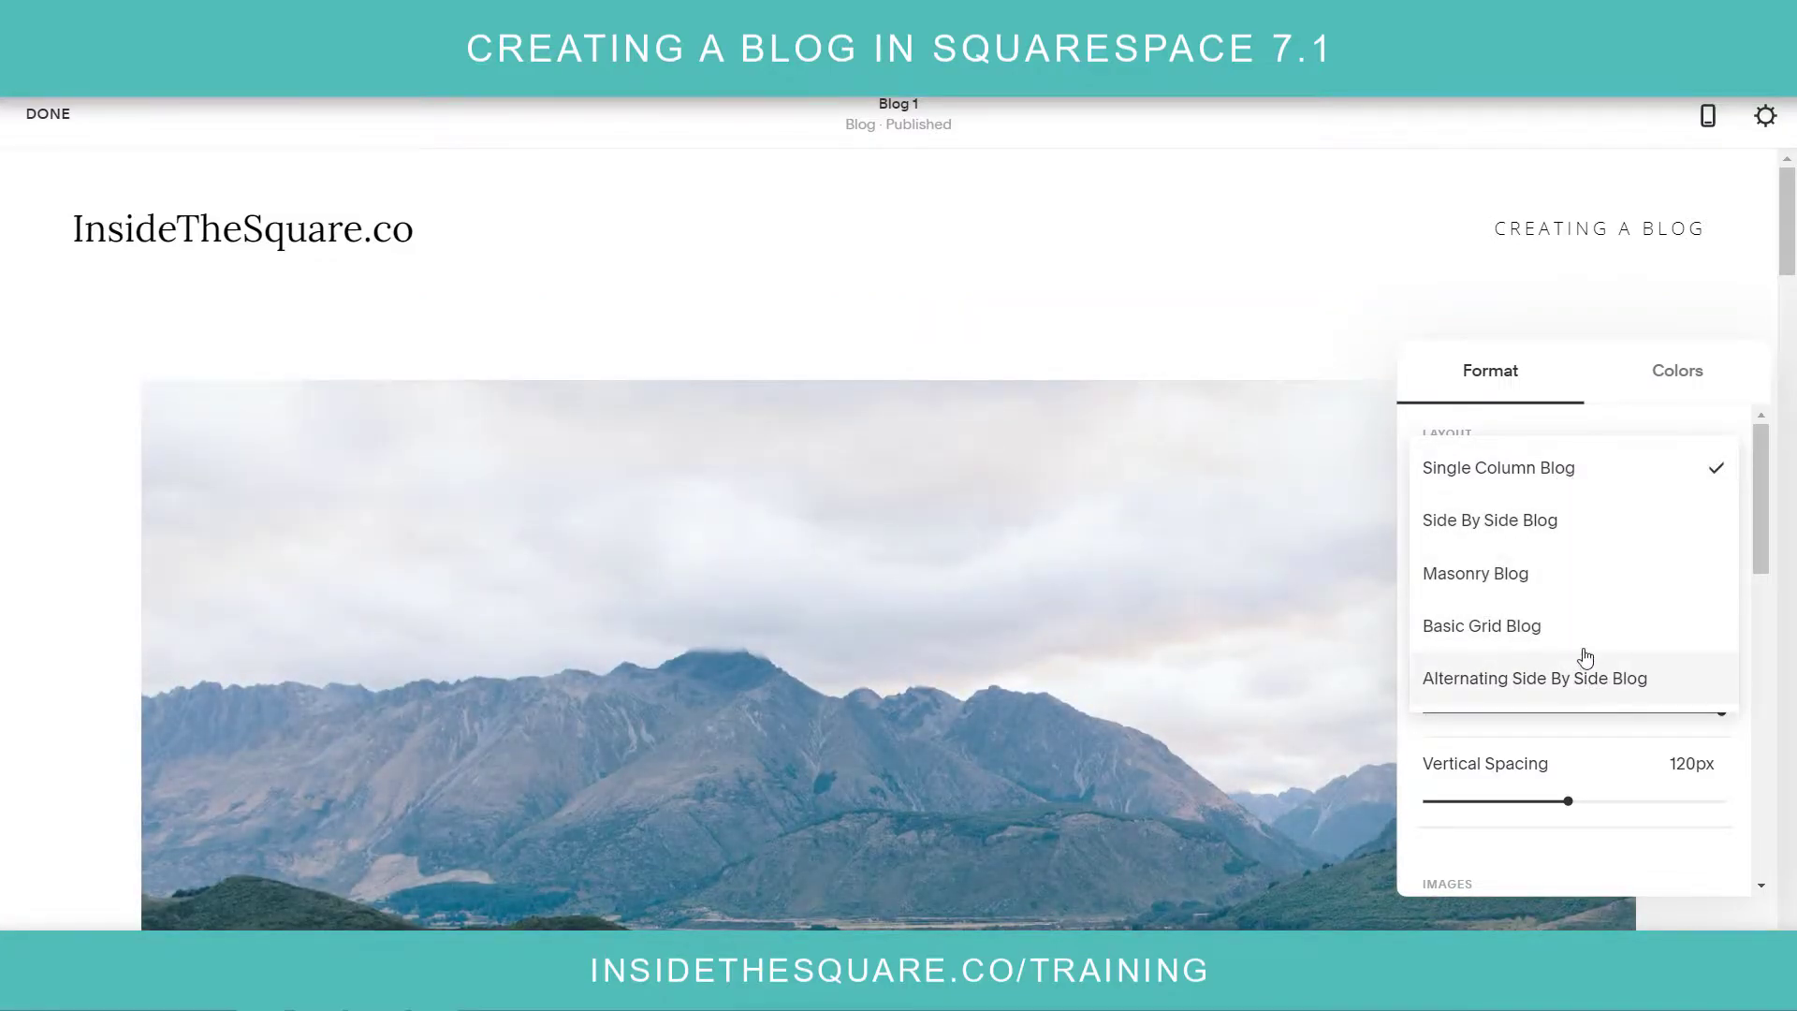
left_click(1548, 627)
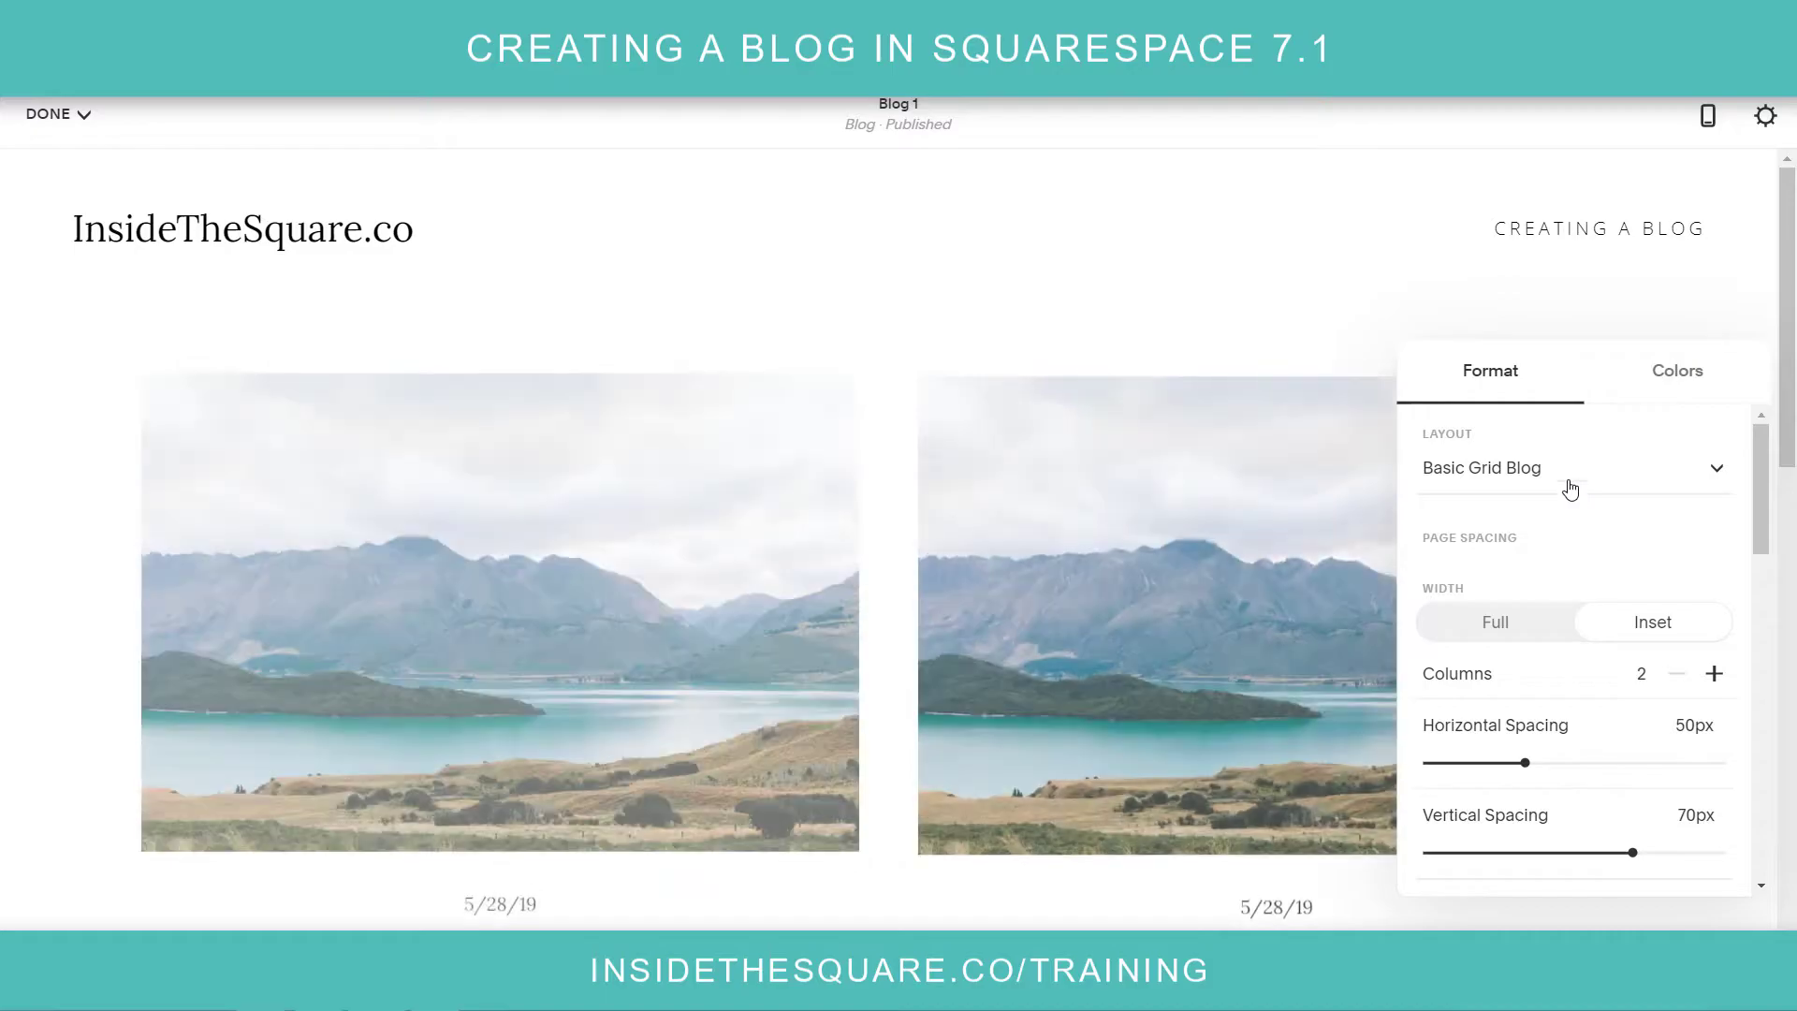
Step: Examine the available blog layouts and the section's spacing, image, text, meta and delimiter format options
left_click(1570, 485)
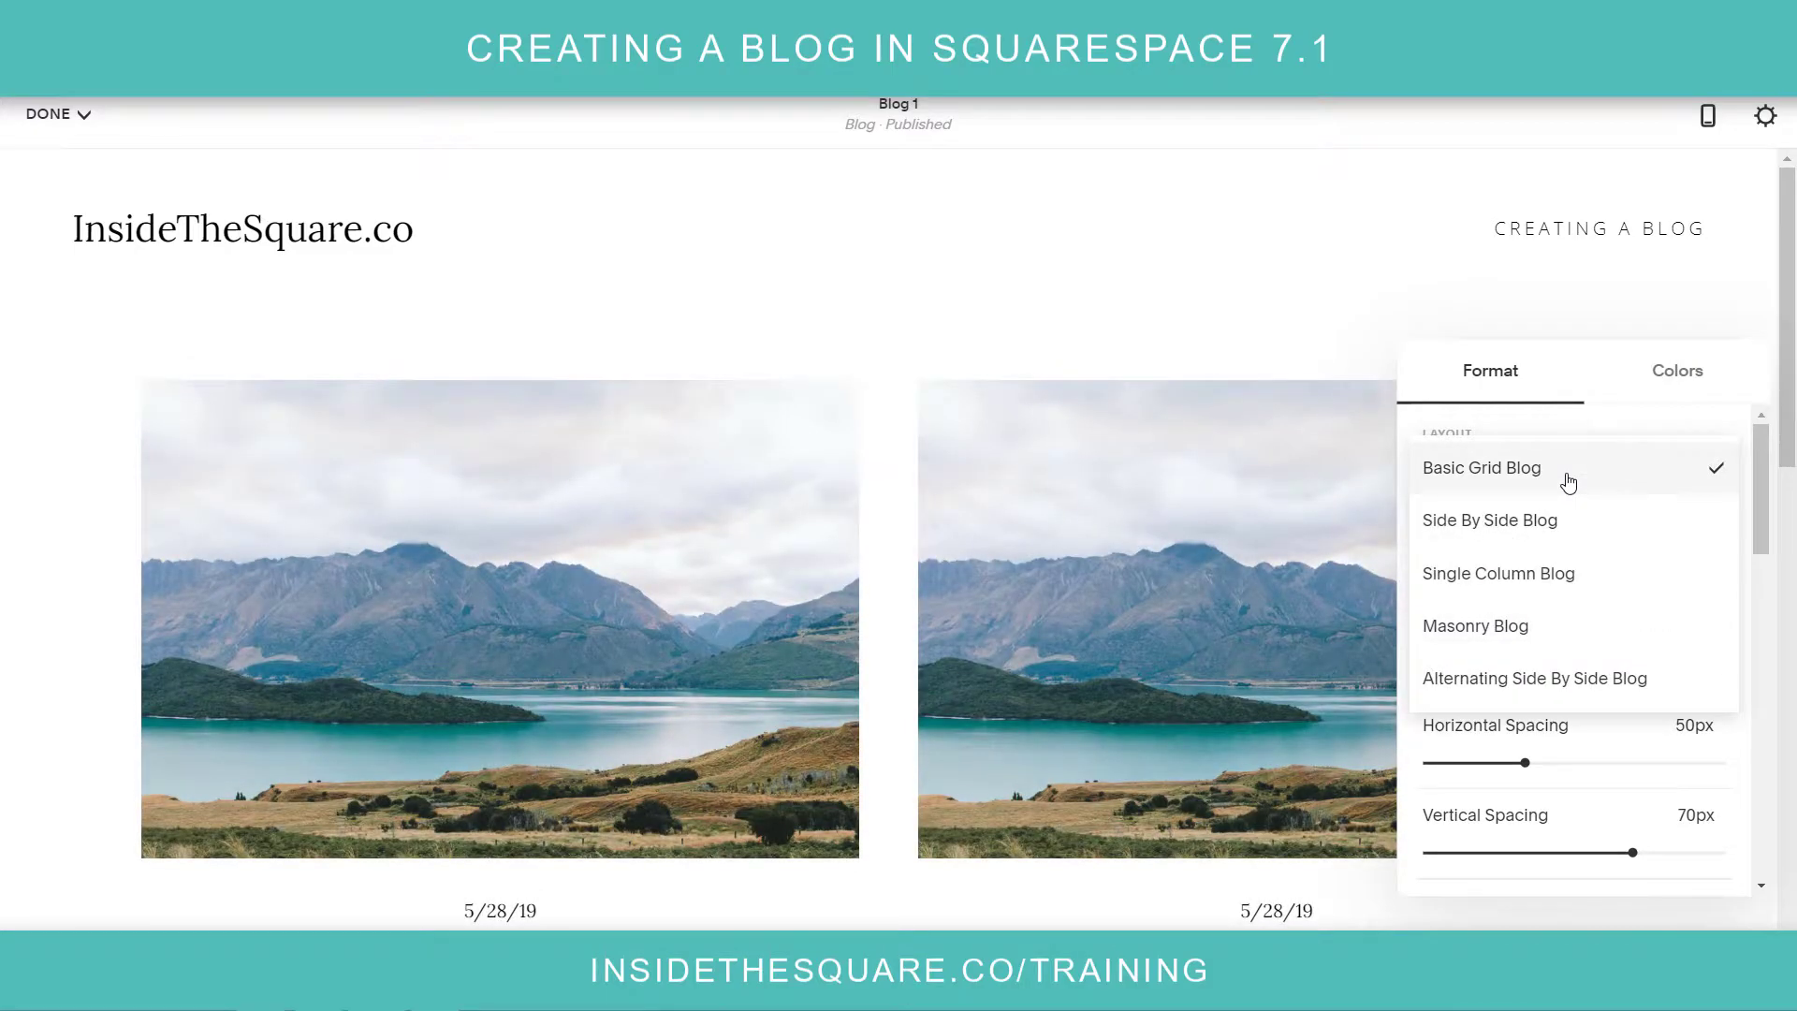
left_click(1614, 425)
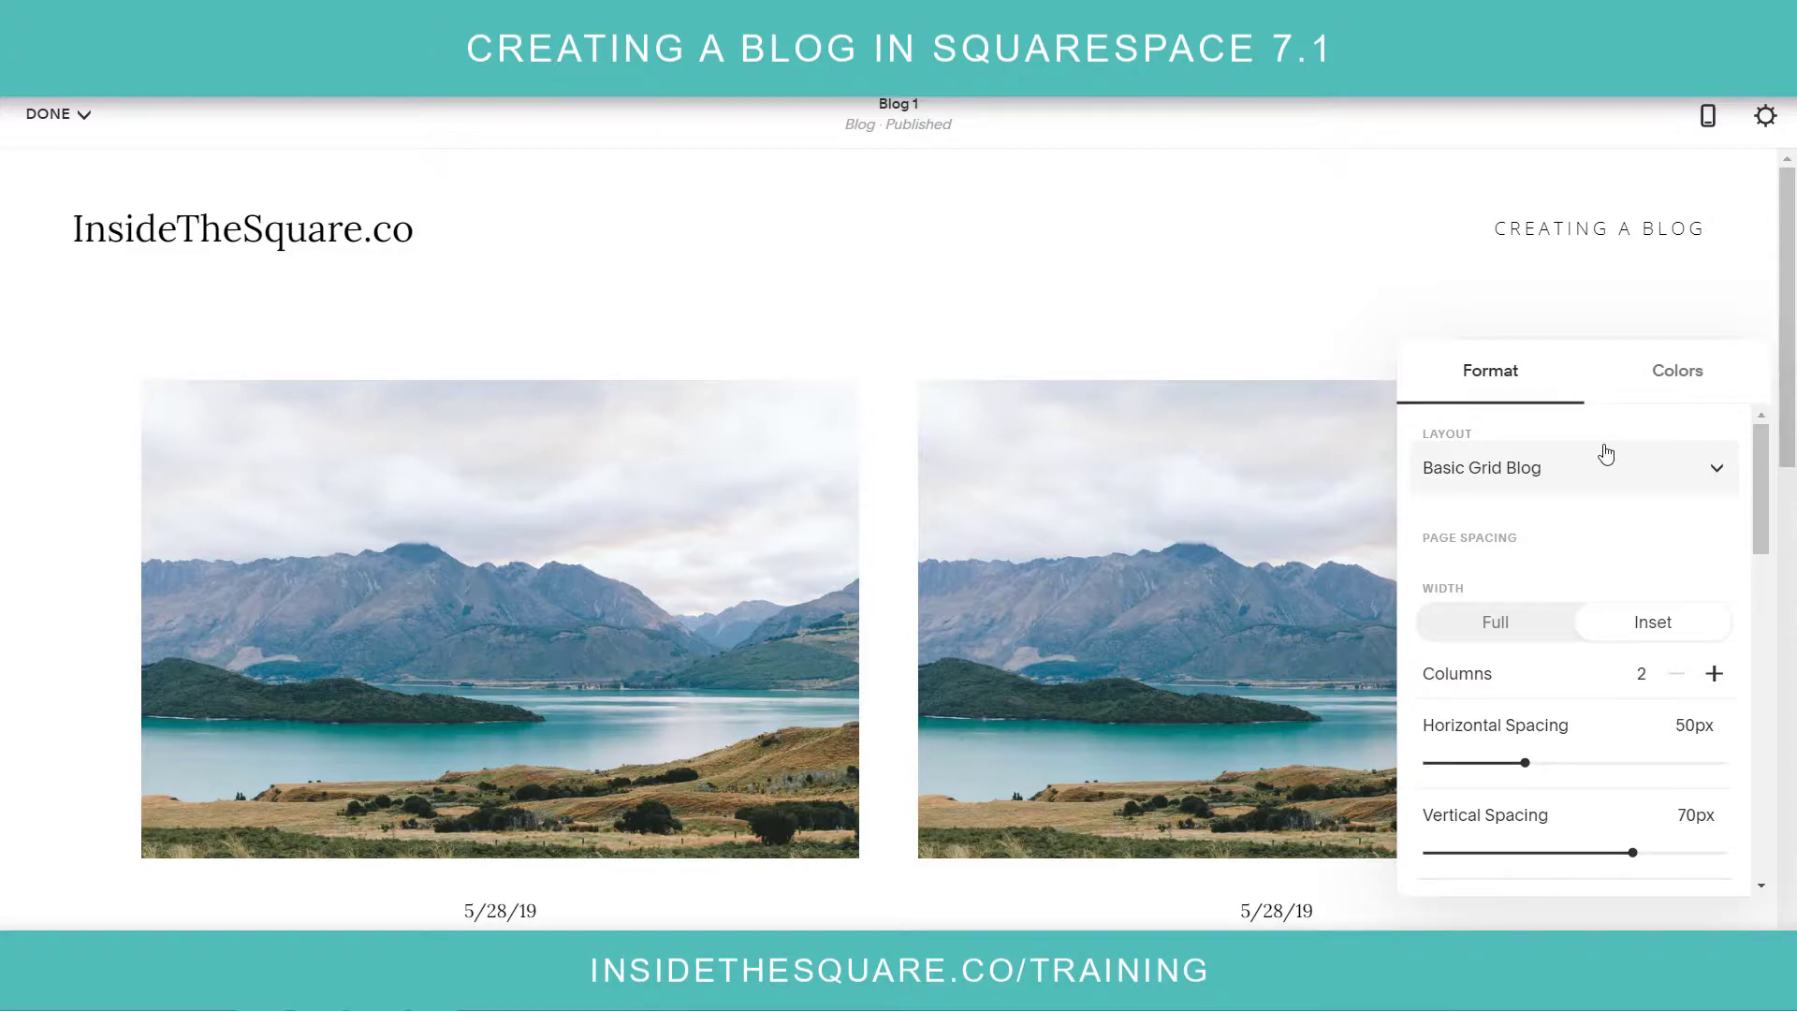
scroll(1624, 544, "down", 1)
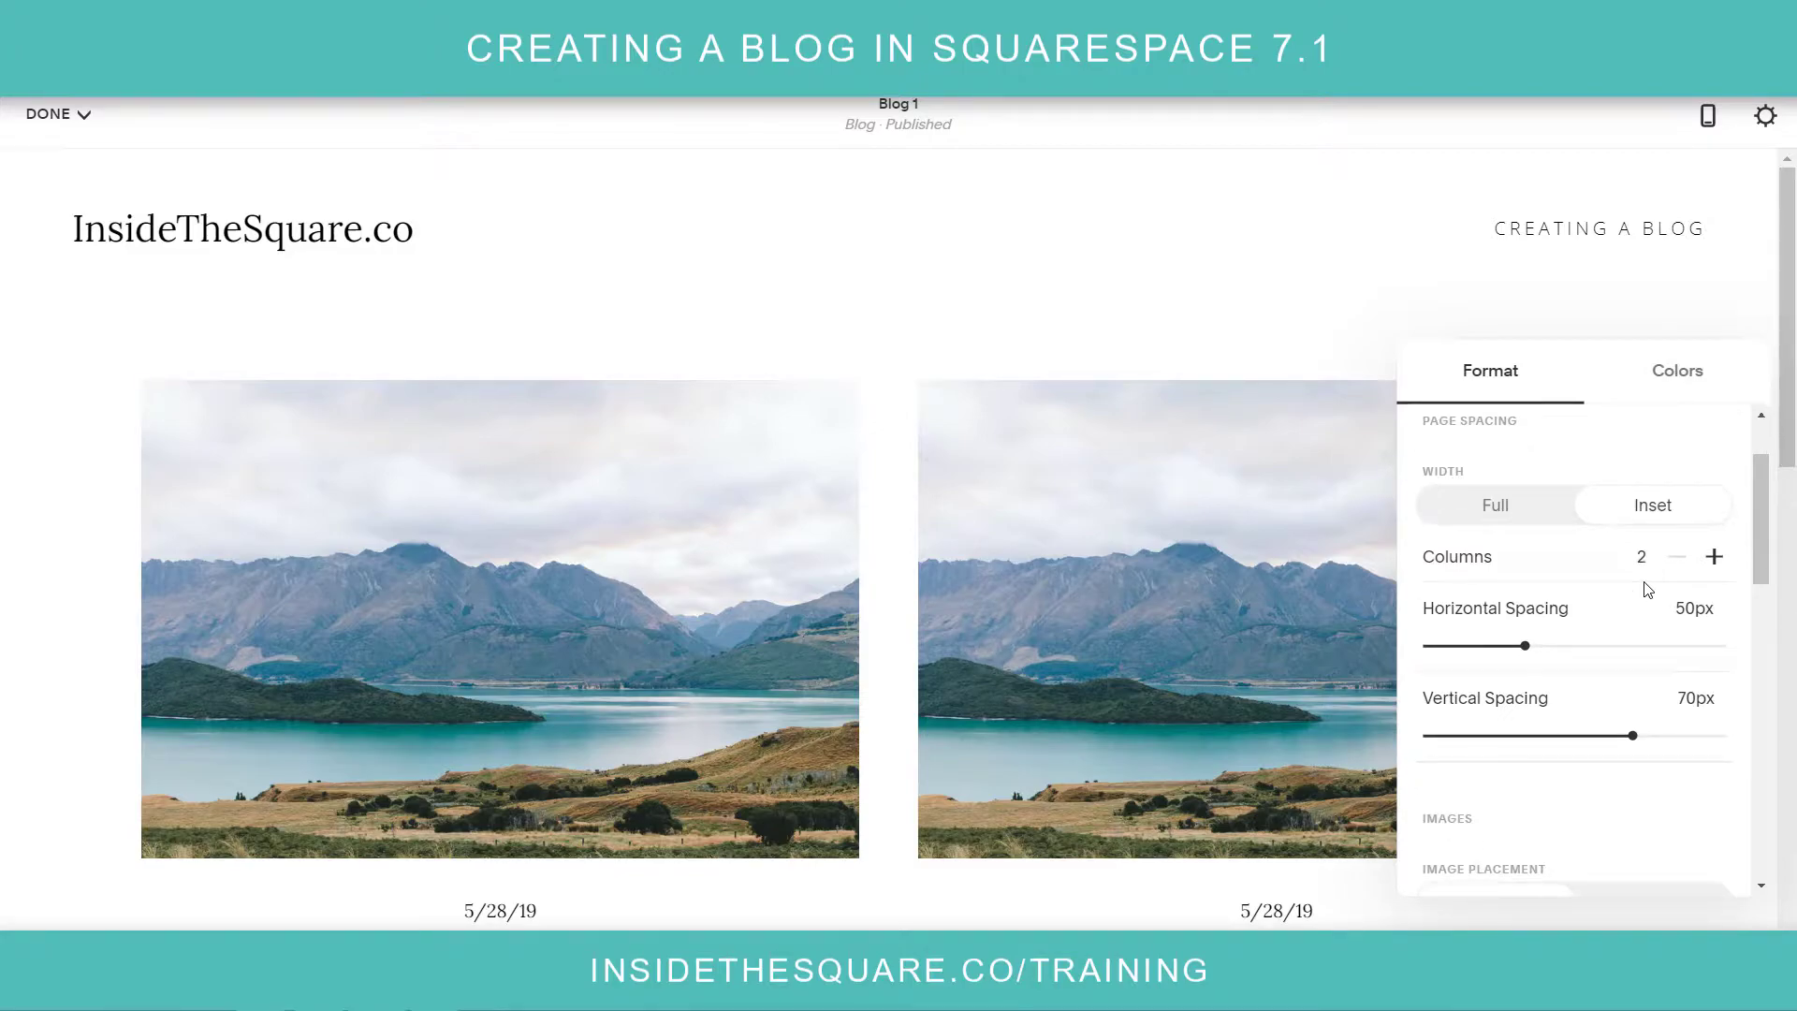
scroll(1638, 589, "down", 1)
scroll(1634, 590, "down", 2)
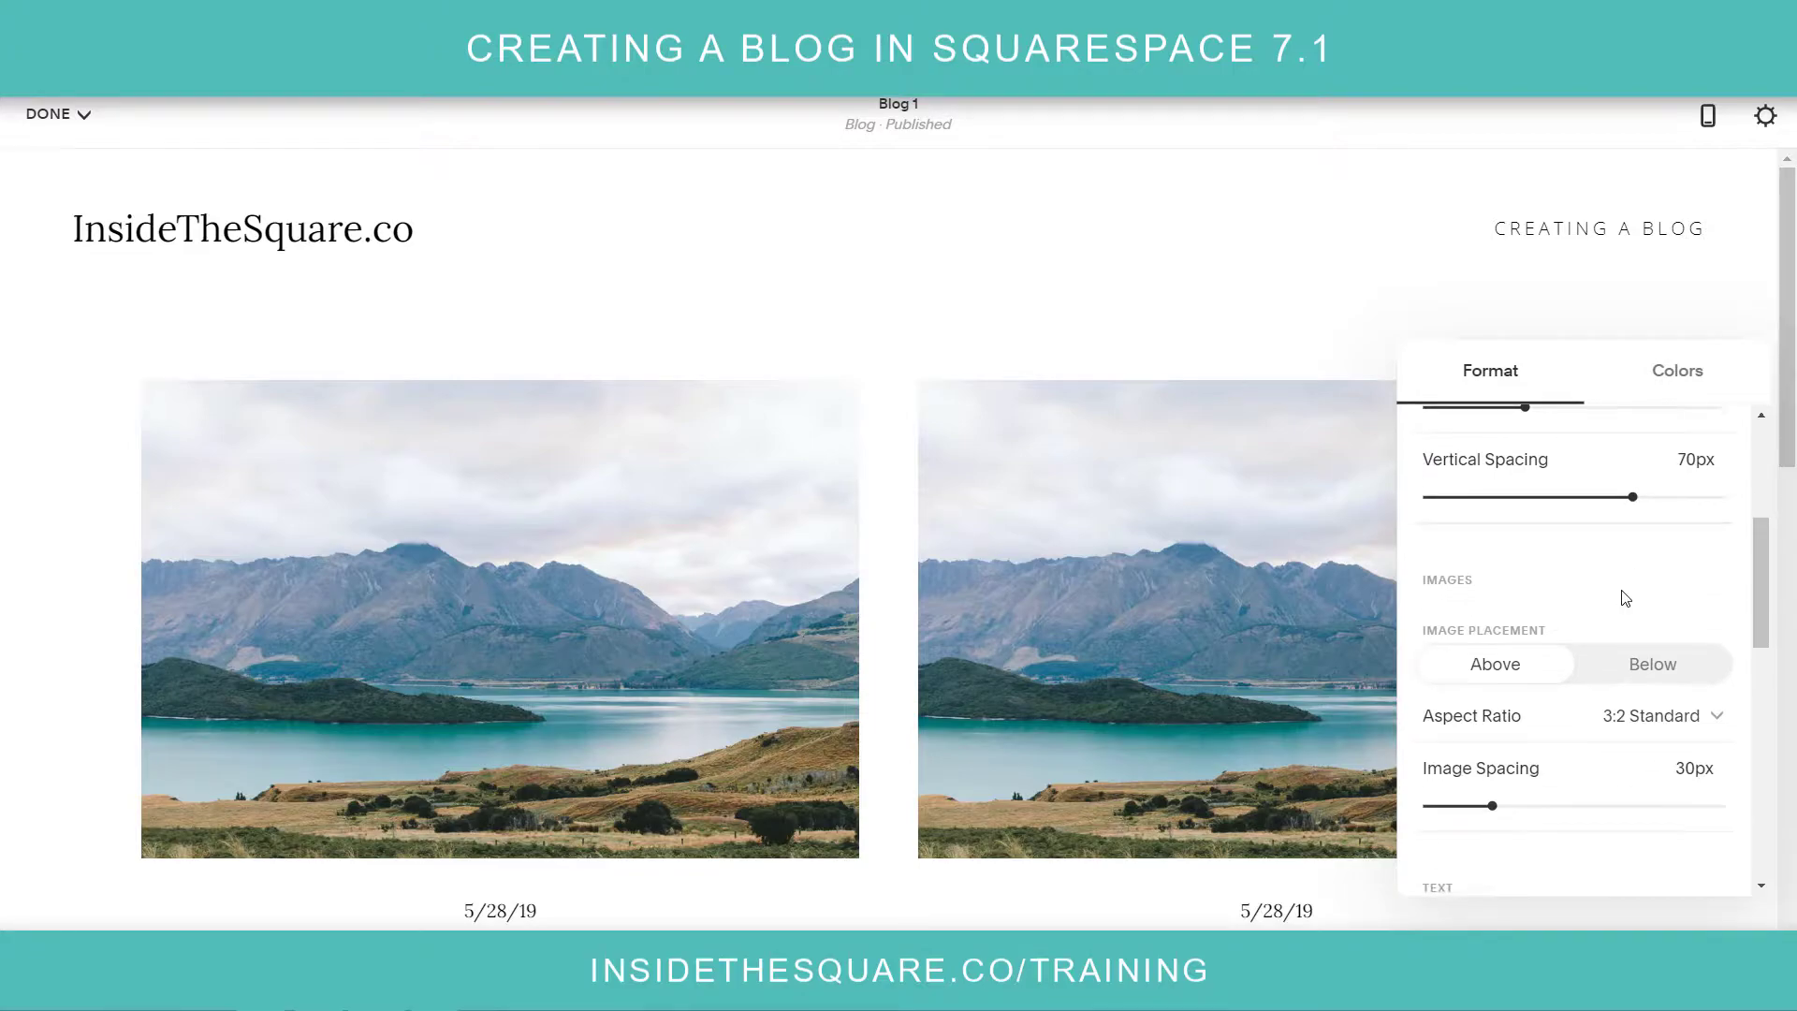
scroll(1674, 625, "down", 6)
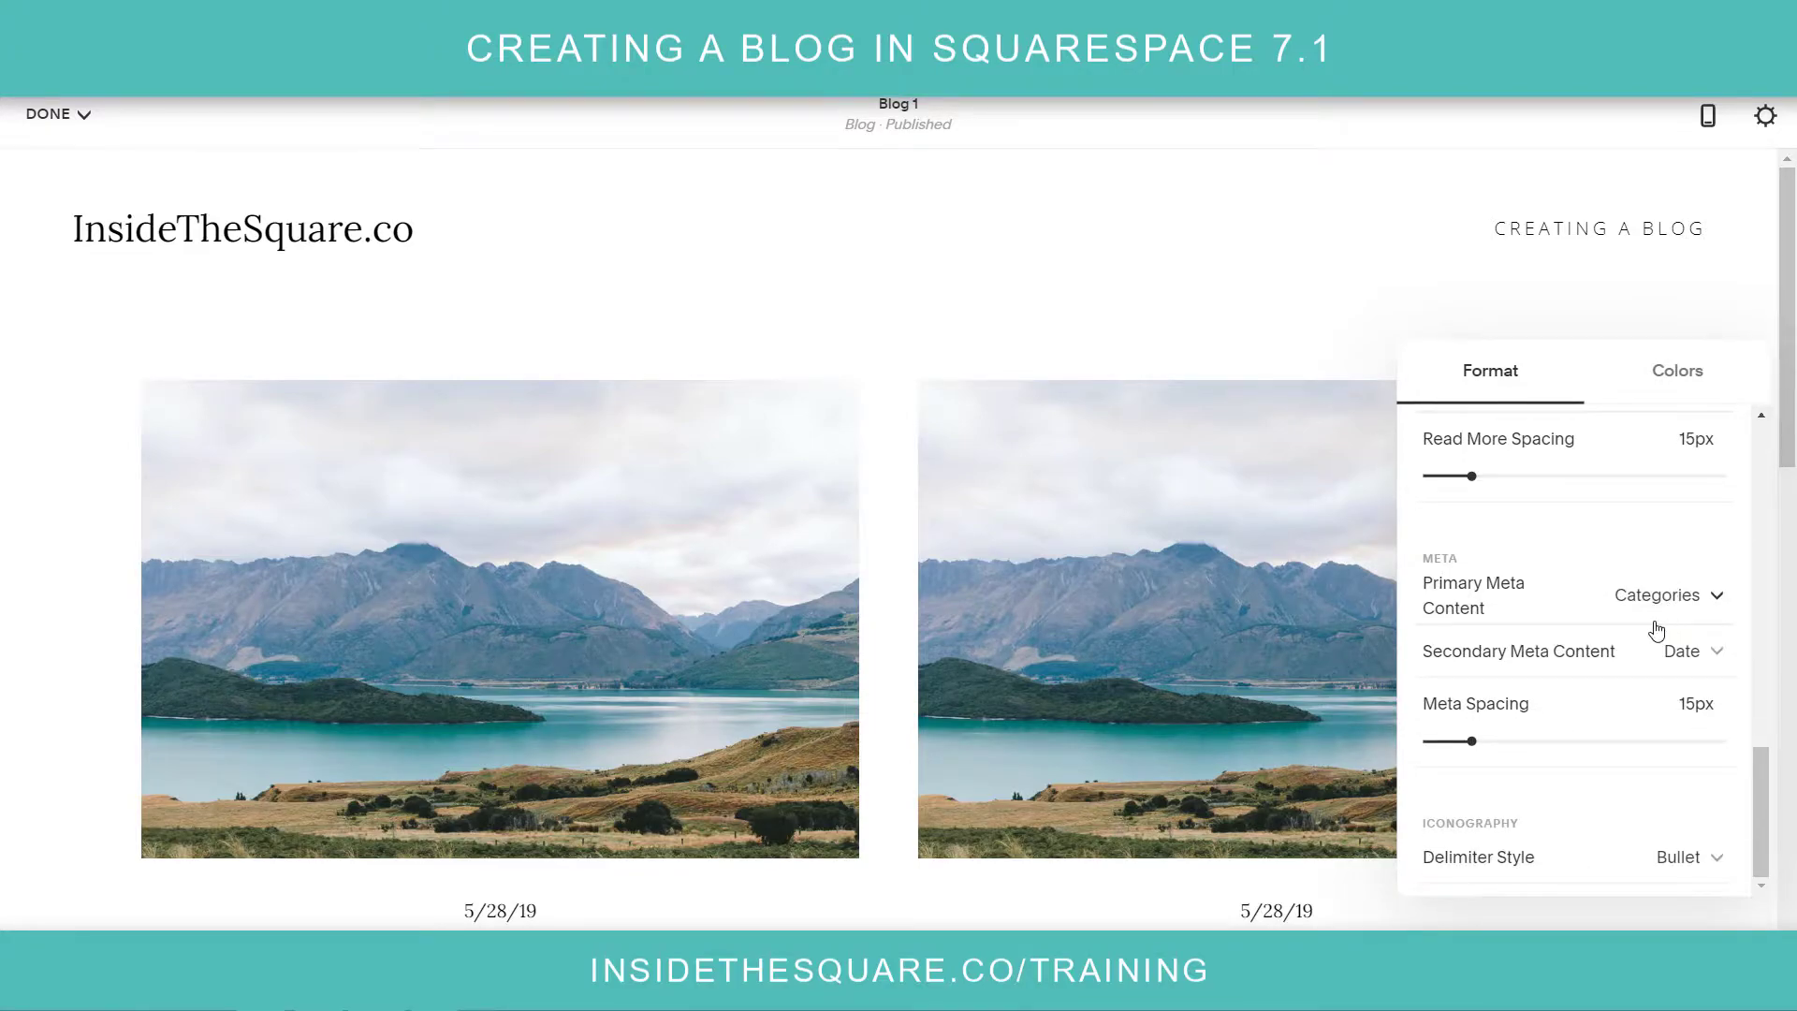
scroll(1633, 622, "up", 8)
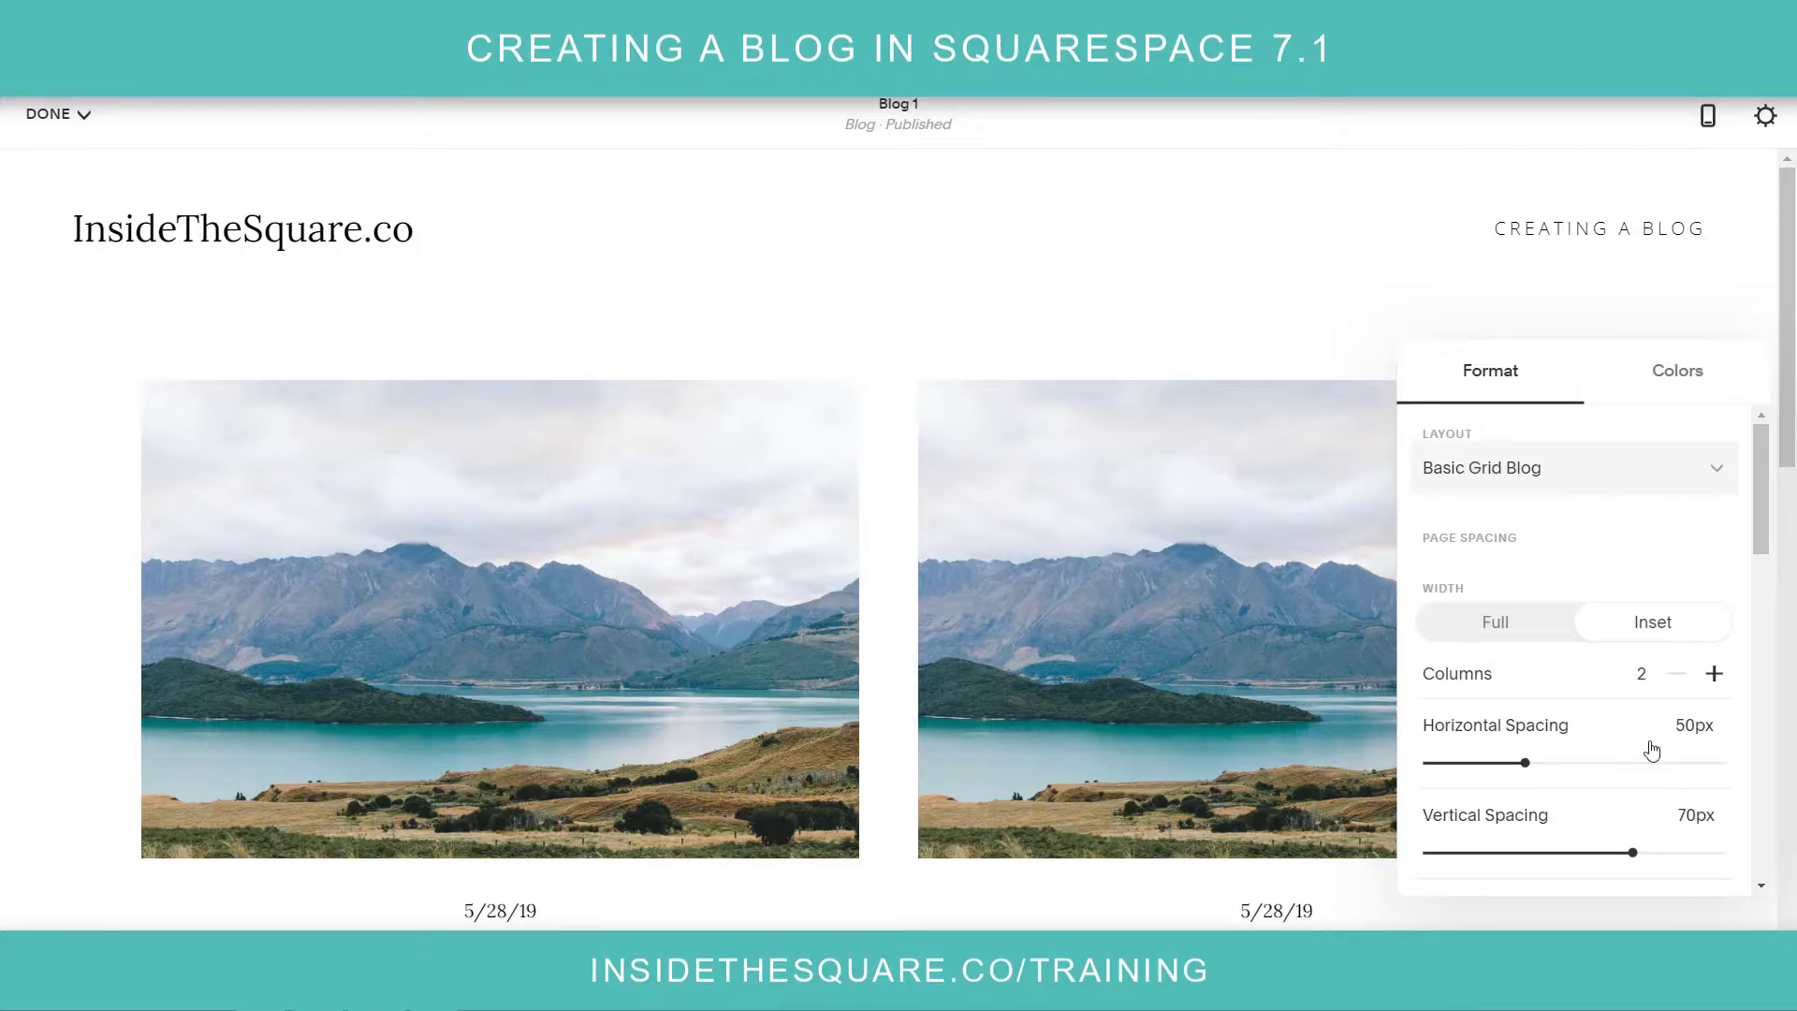
Step: Close the section's format settings and save the blog page's new grid layout
left_click(1339, 351)
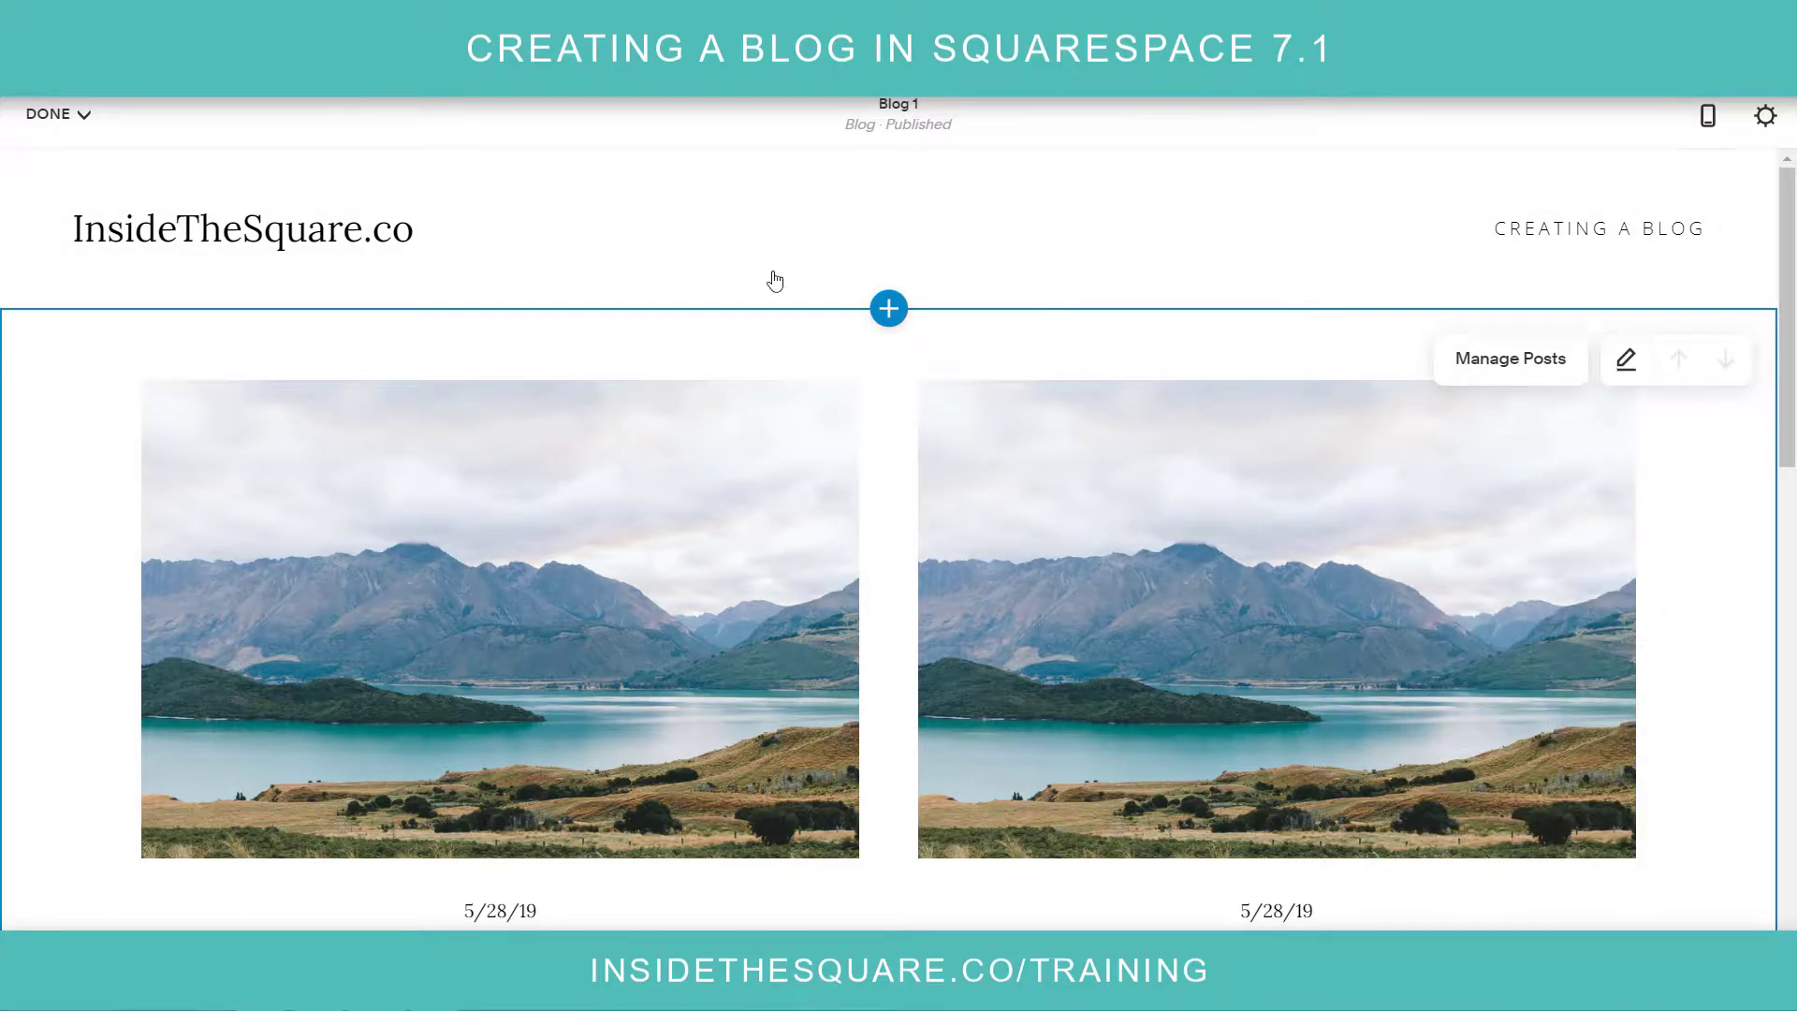
left_click(57, 113)
left_click(93, 172)
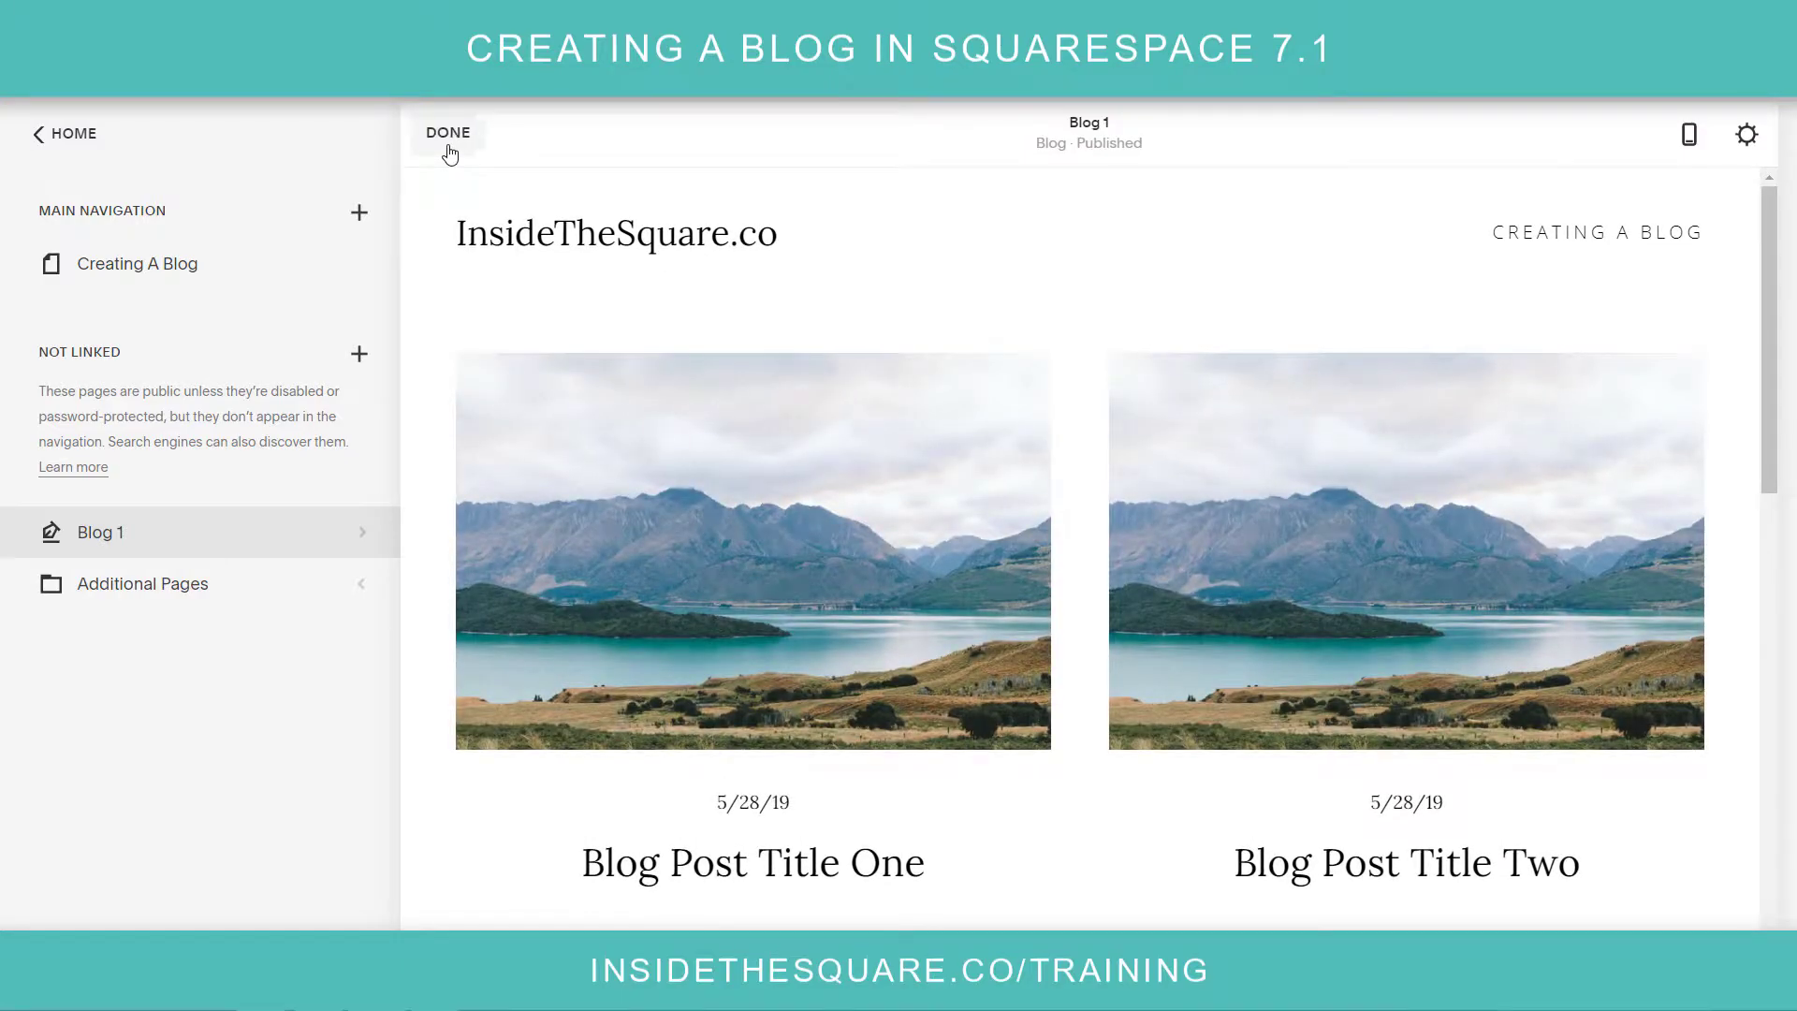
Step: Reopen the blog section's format settings in edit mode and set Excerpt to Hide
left_click(448, 147)
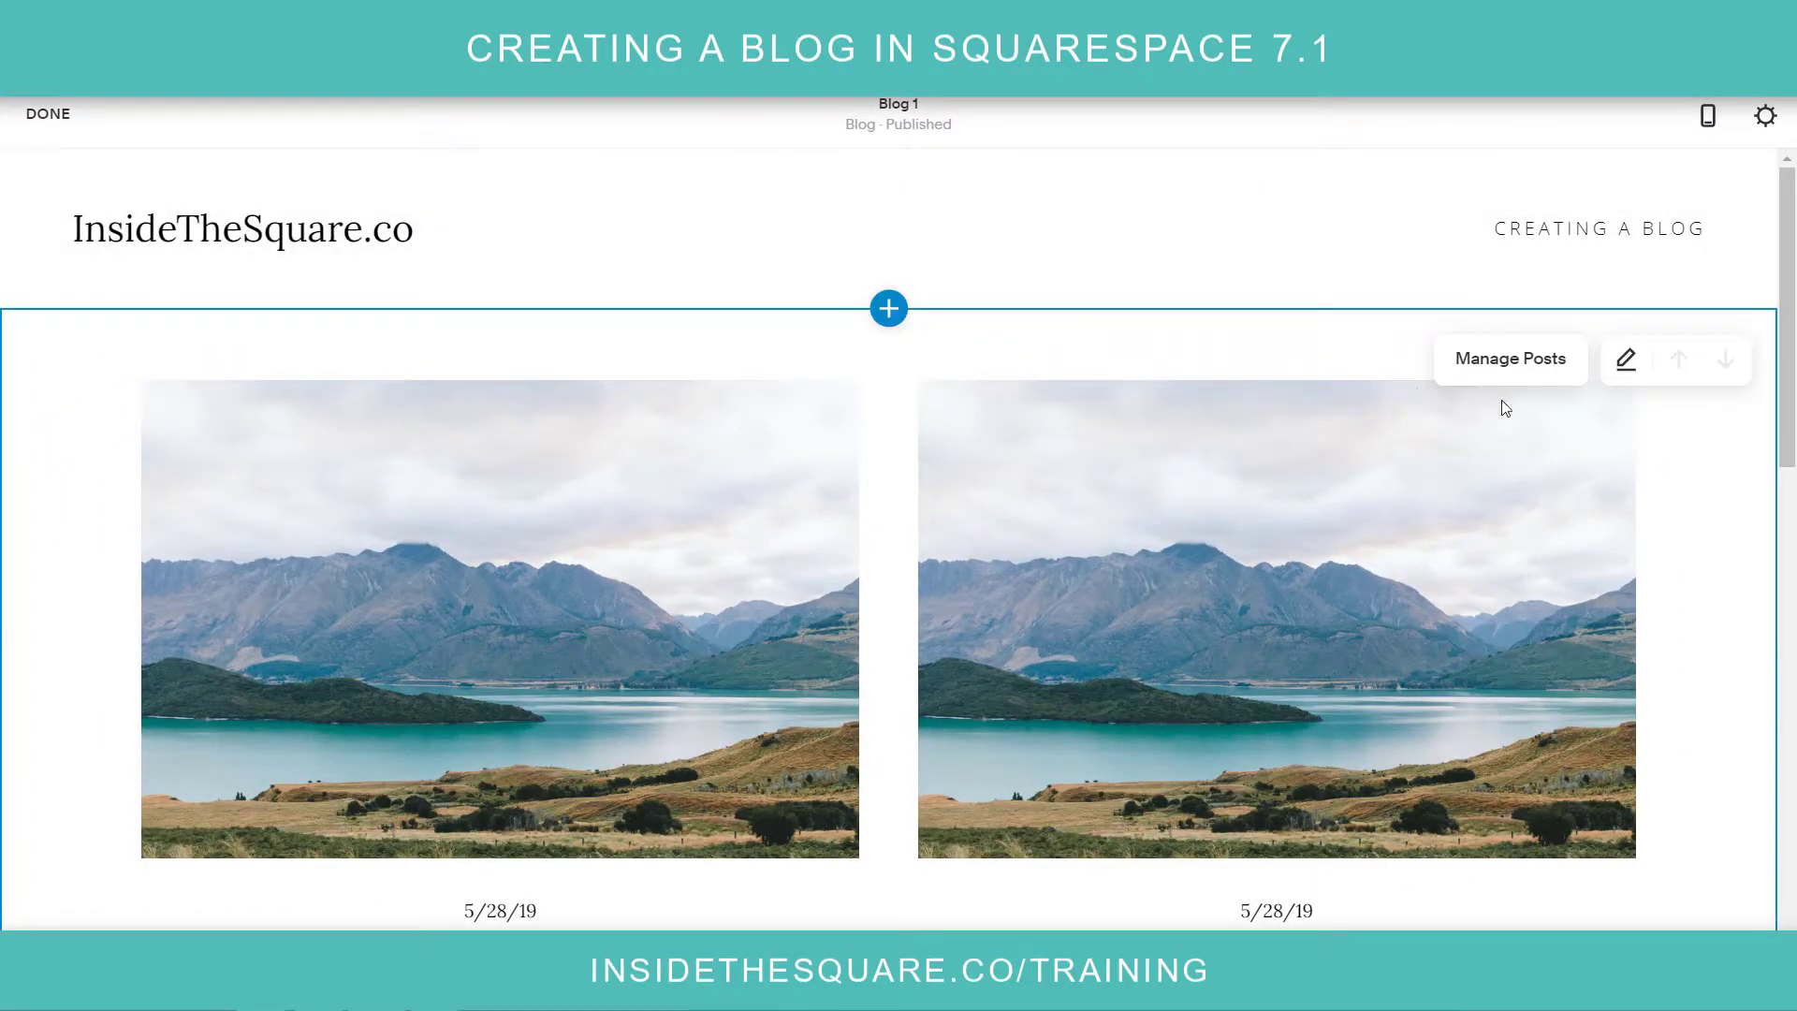
left_click(1629, 363)
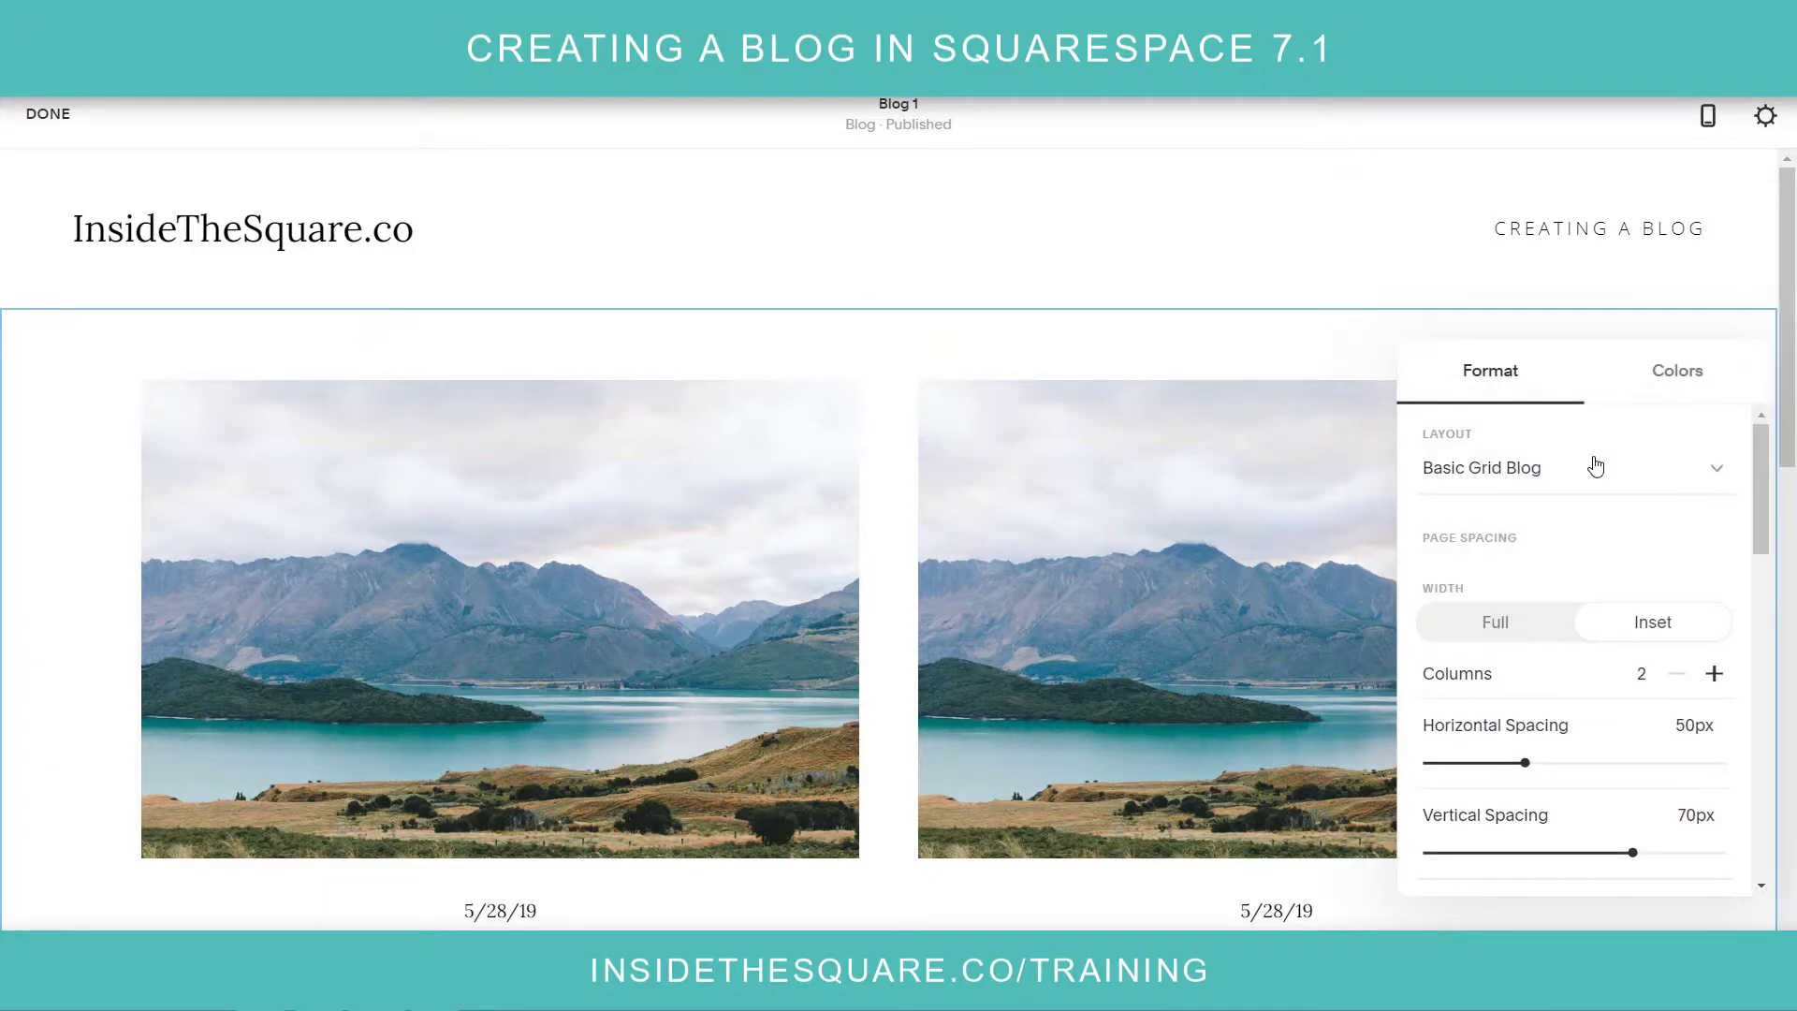
left_click(1592, 465)
left_click(1680, 433)
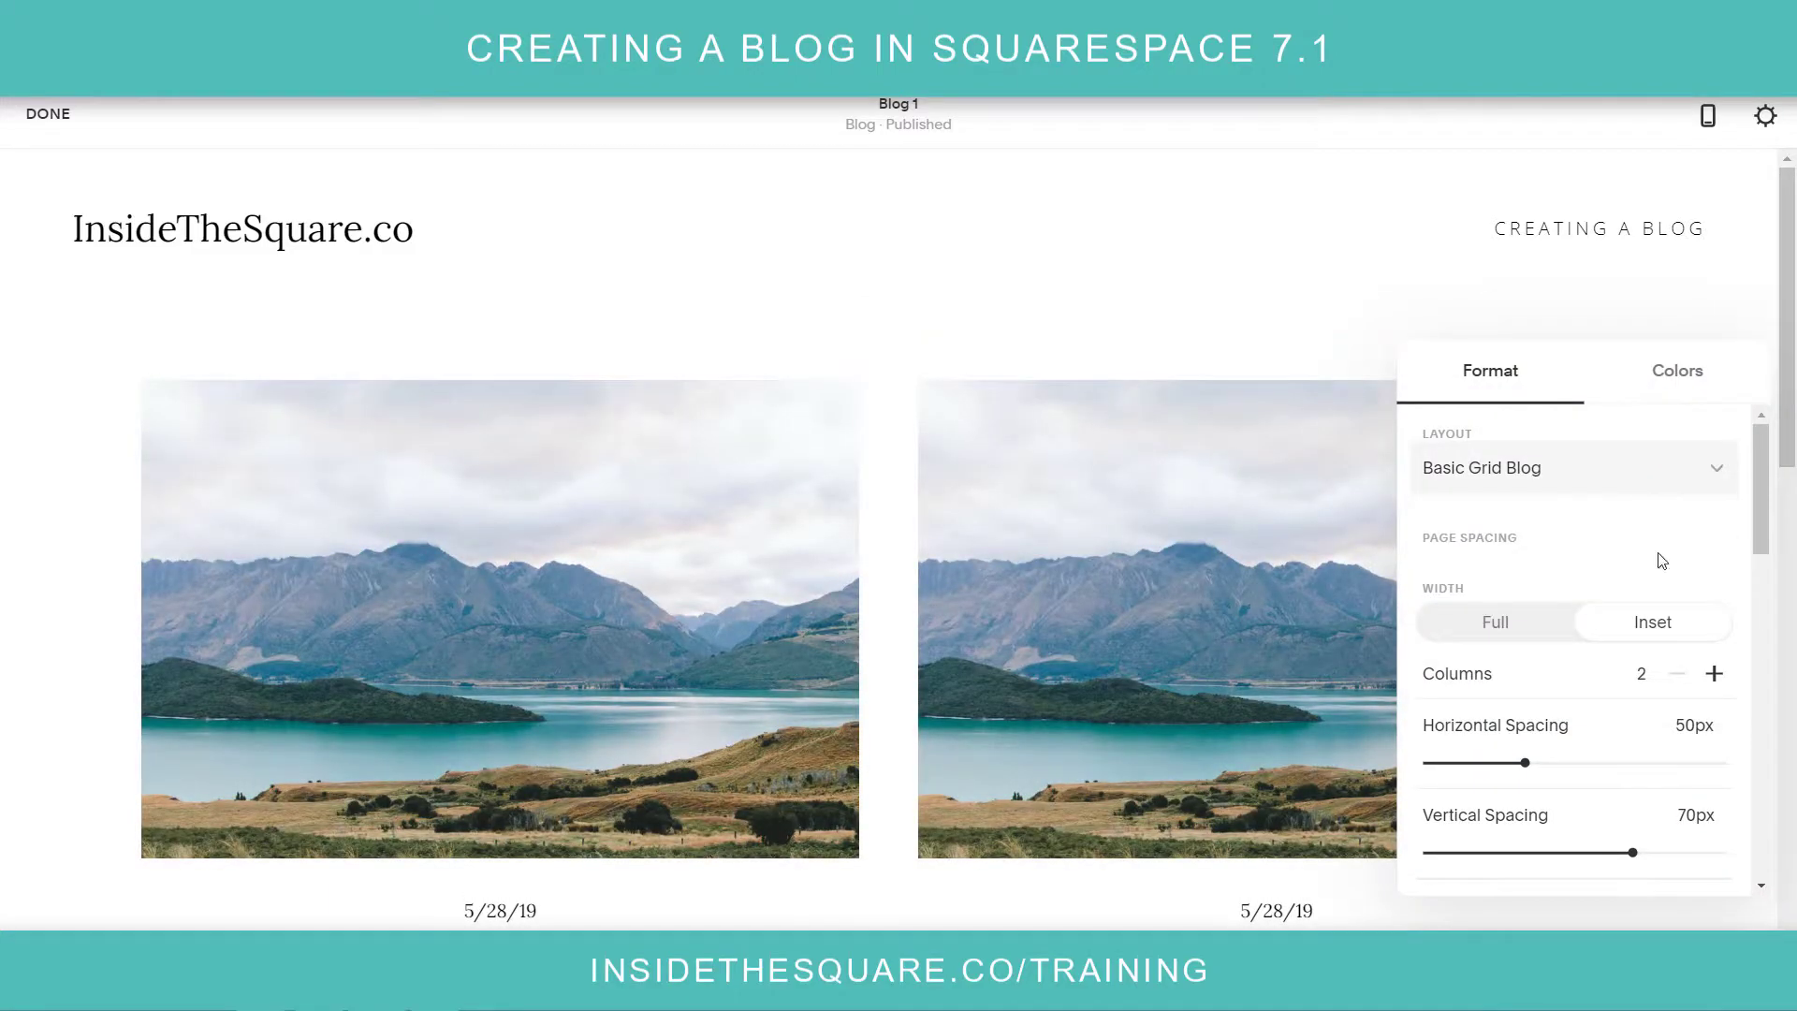
scroll(1553, 622, "down", 6)
scroll(1664, 621, "down", 2)
scroll(1665, 614, "up", 3)
scroll(1584, 562, "down", 1)
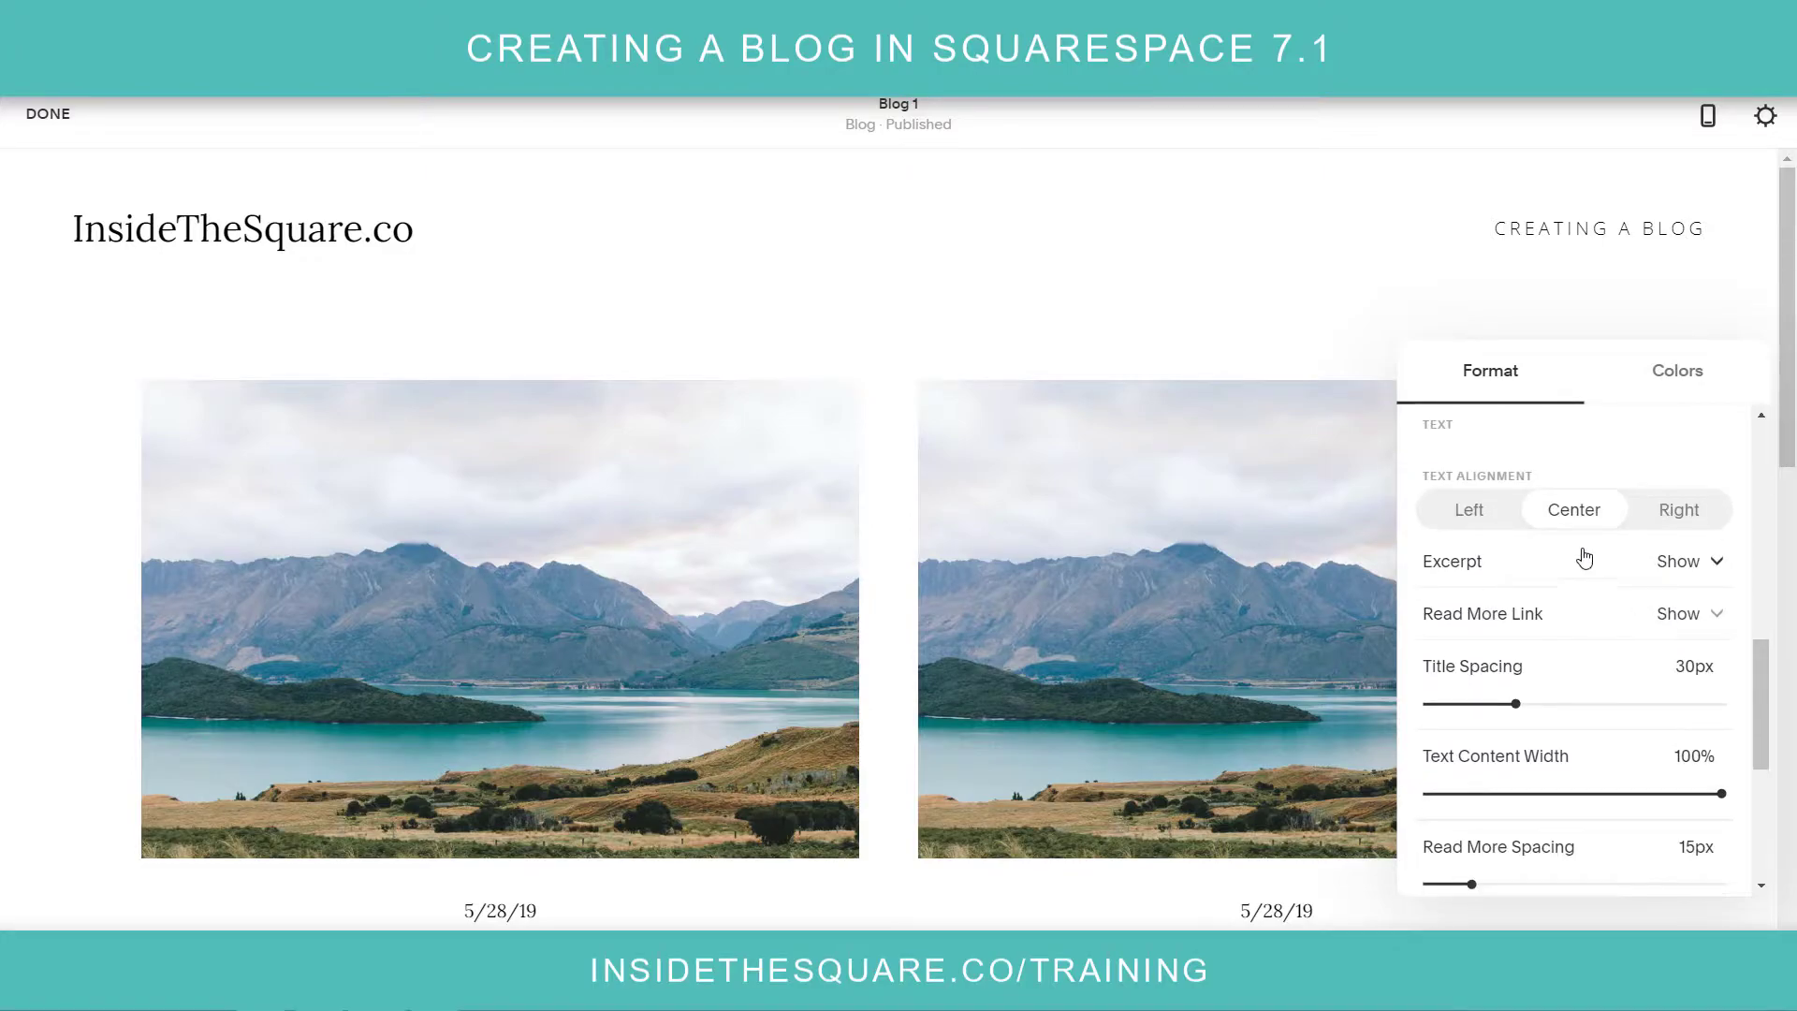
left_click(1509, 578)
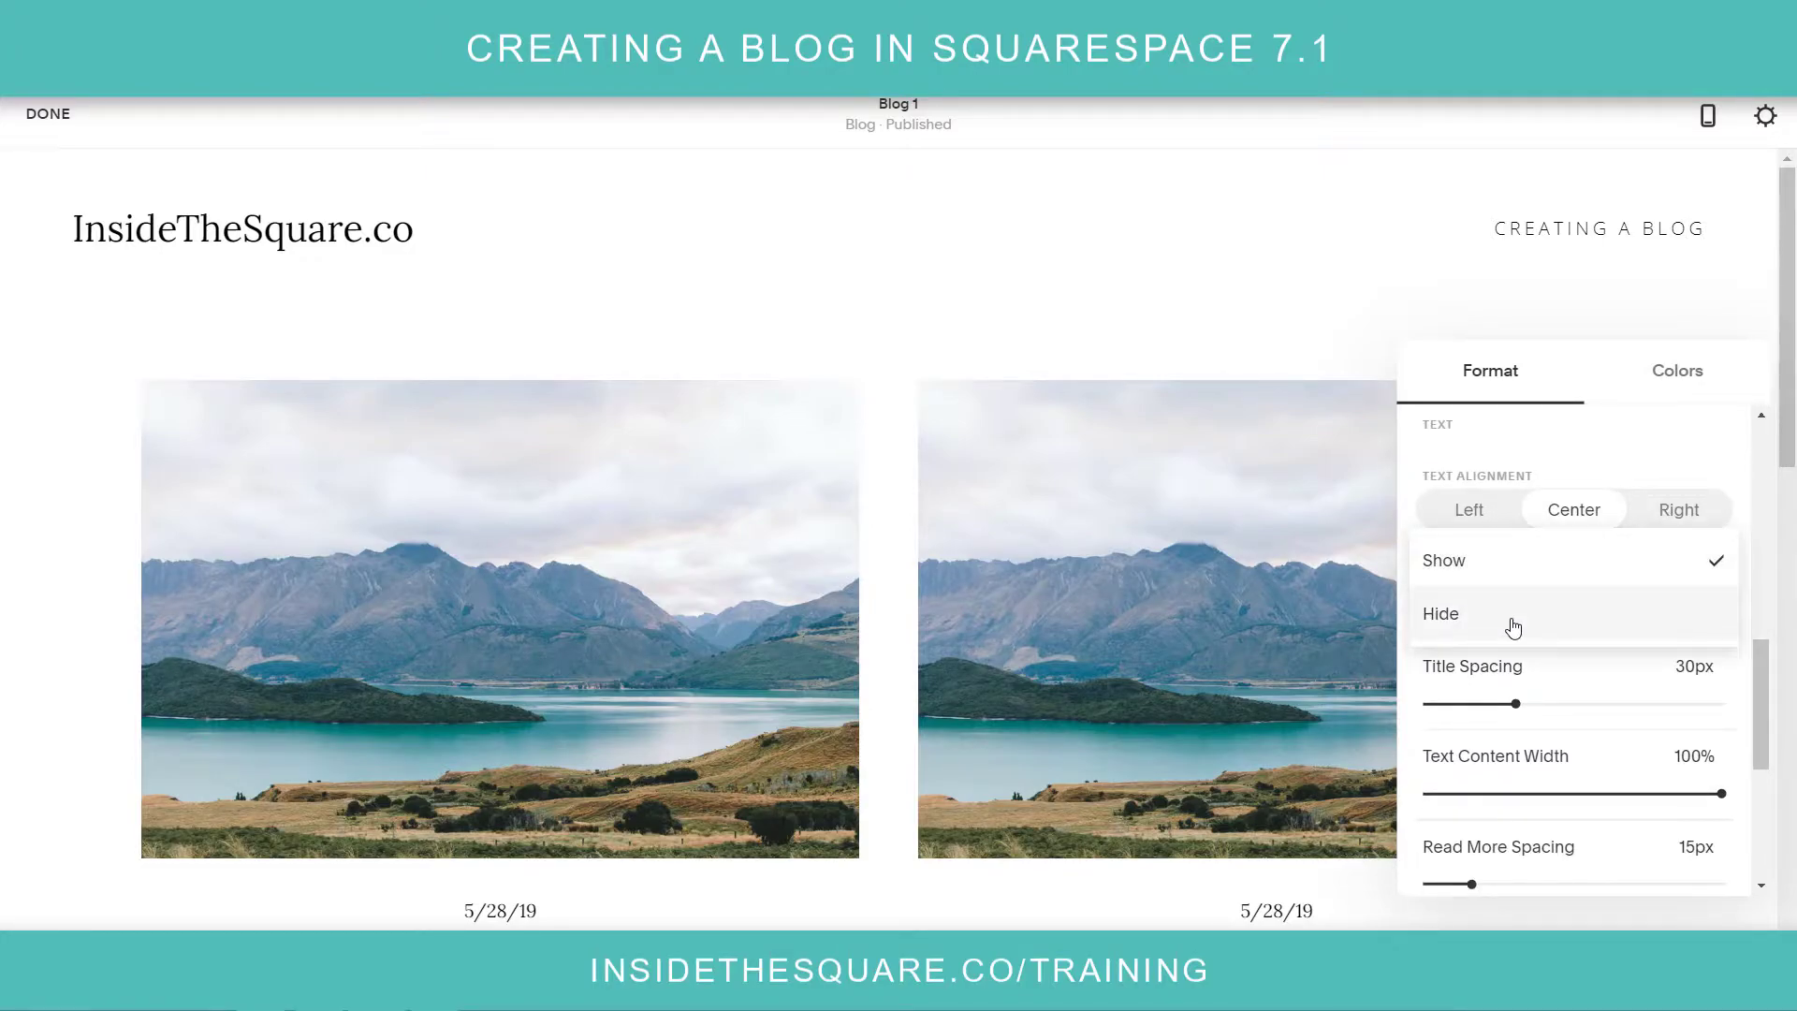
left_click(1514, 619)
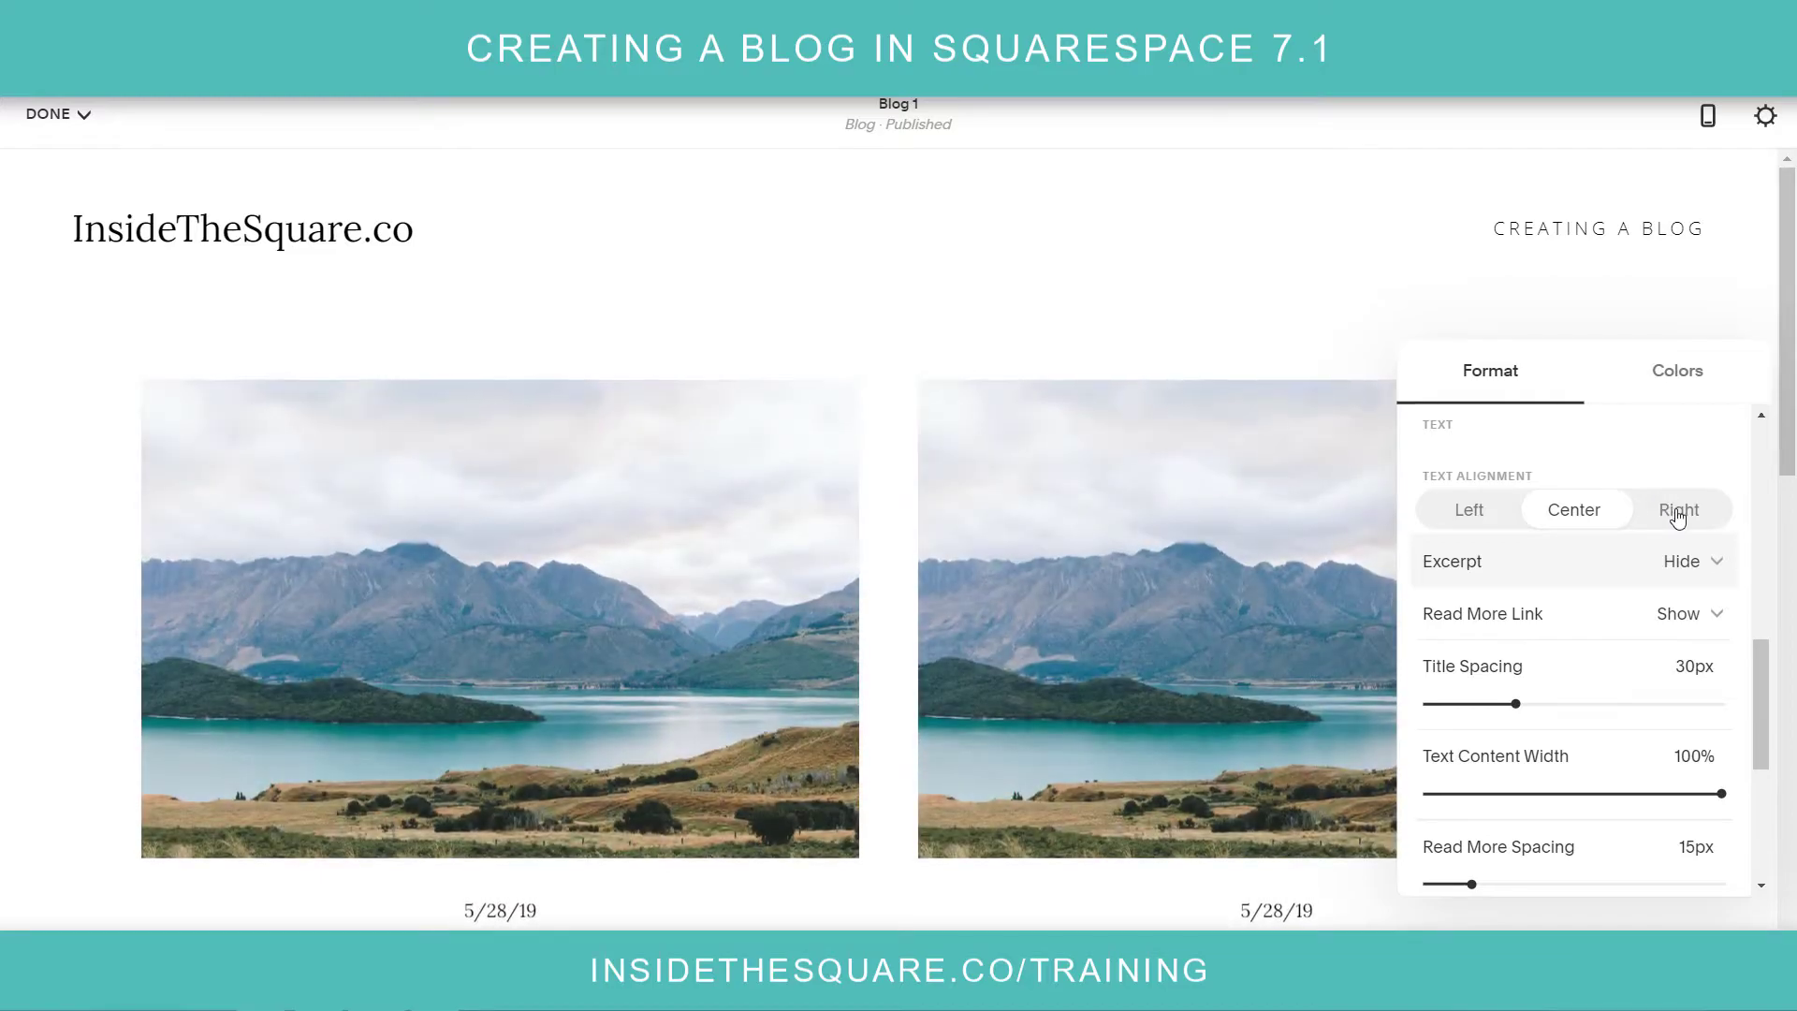
Step: Try right text alignment for the posts, set it back to center, and look over the remaining format options
left_click(1679, 513)
left_click(1568, 521)
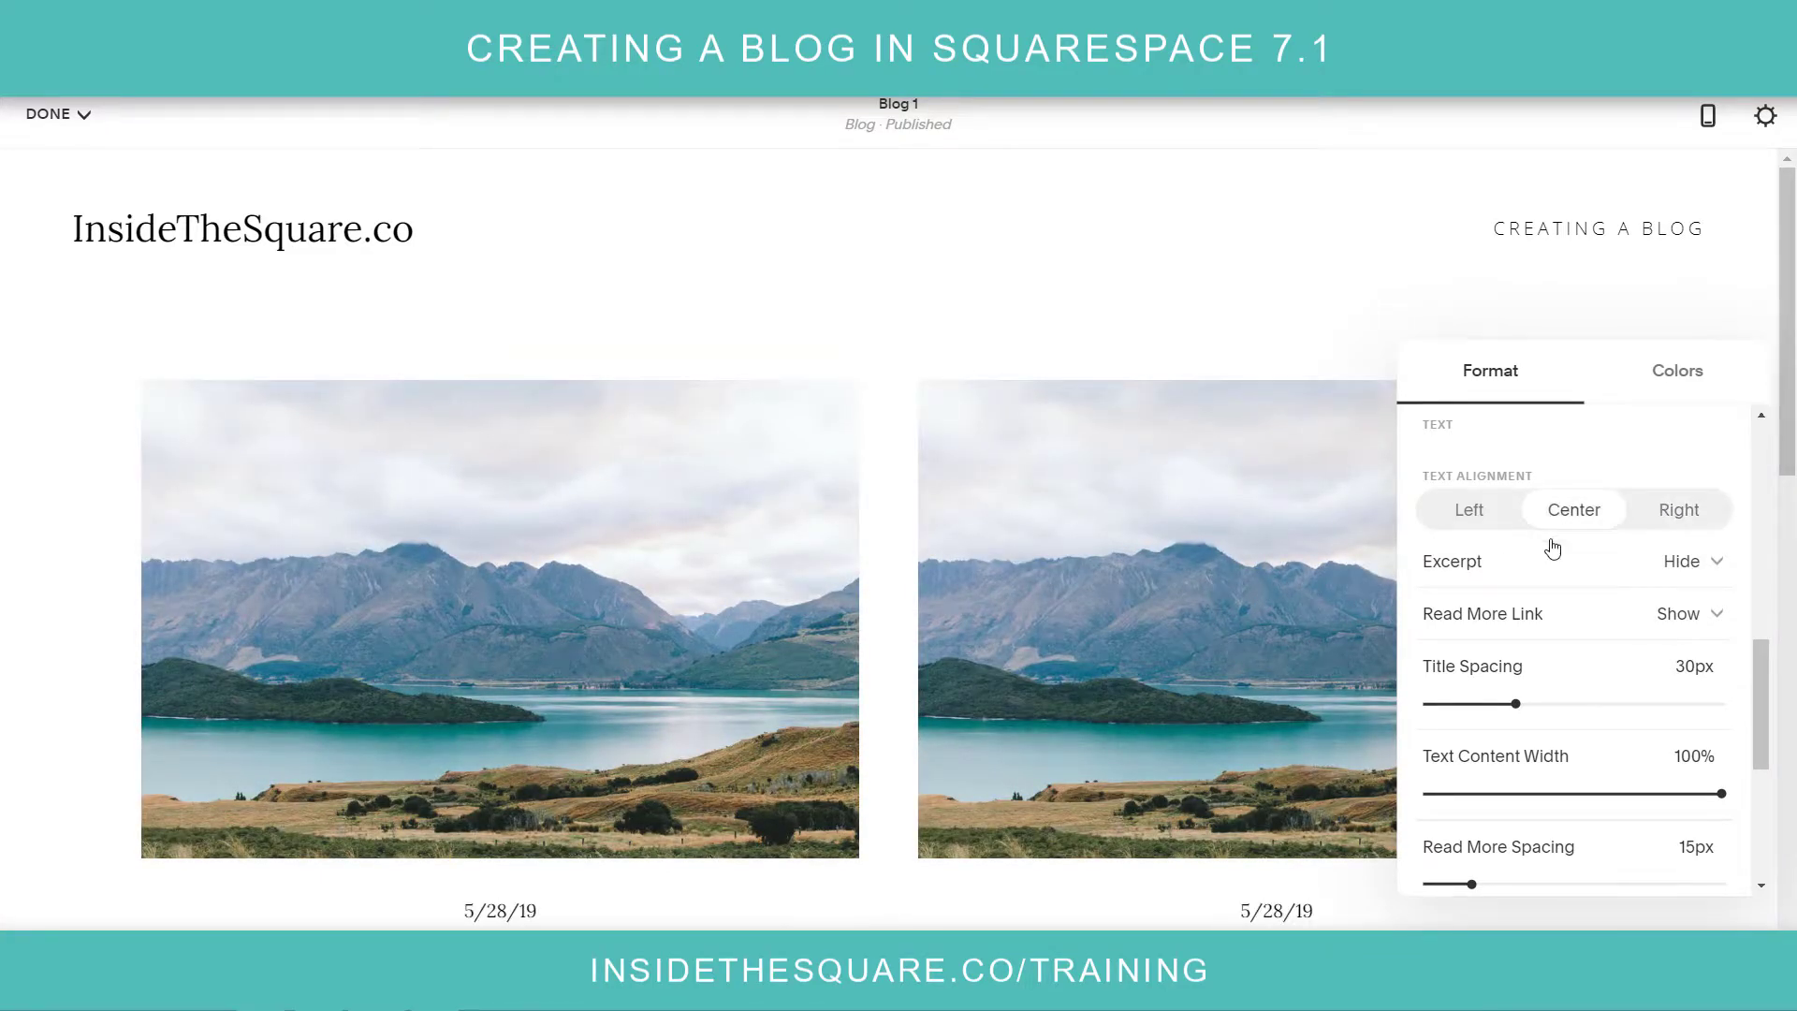
scroll(1570, 615, "down", 5)
scroll(1570, 615, "up", 8)
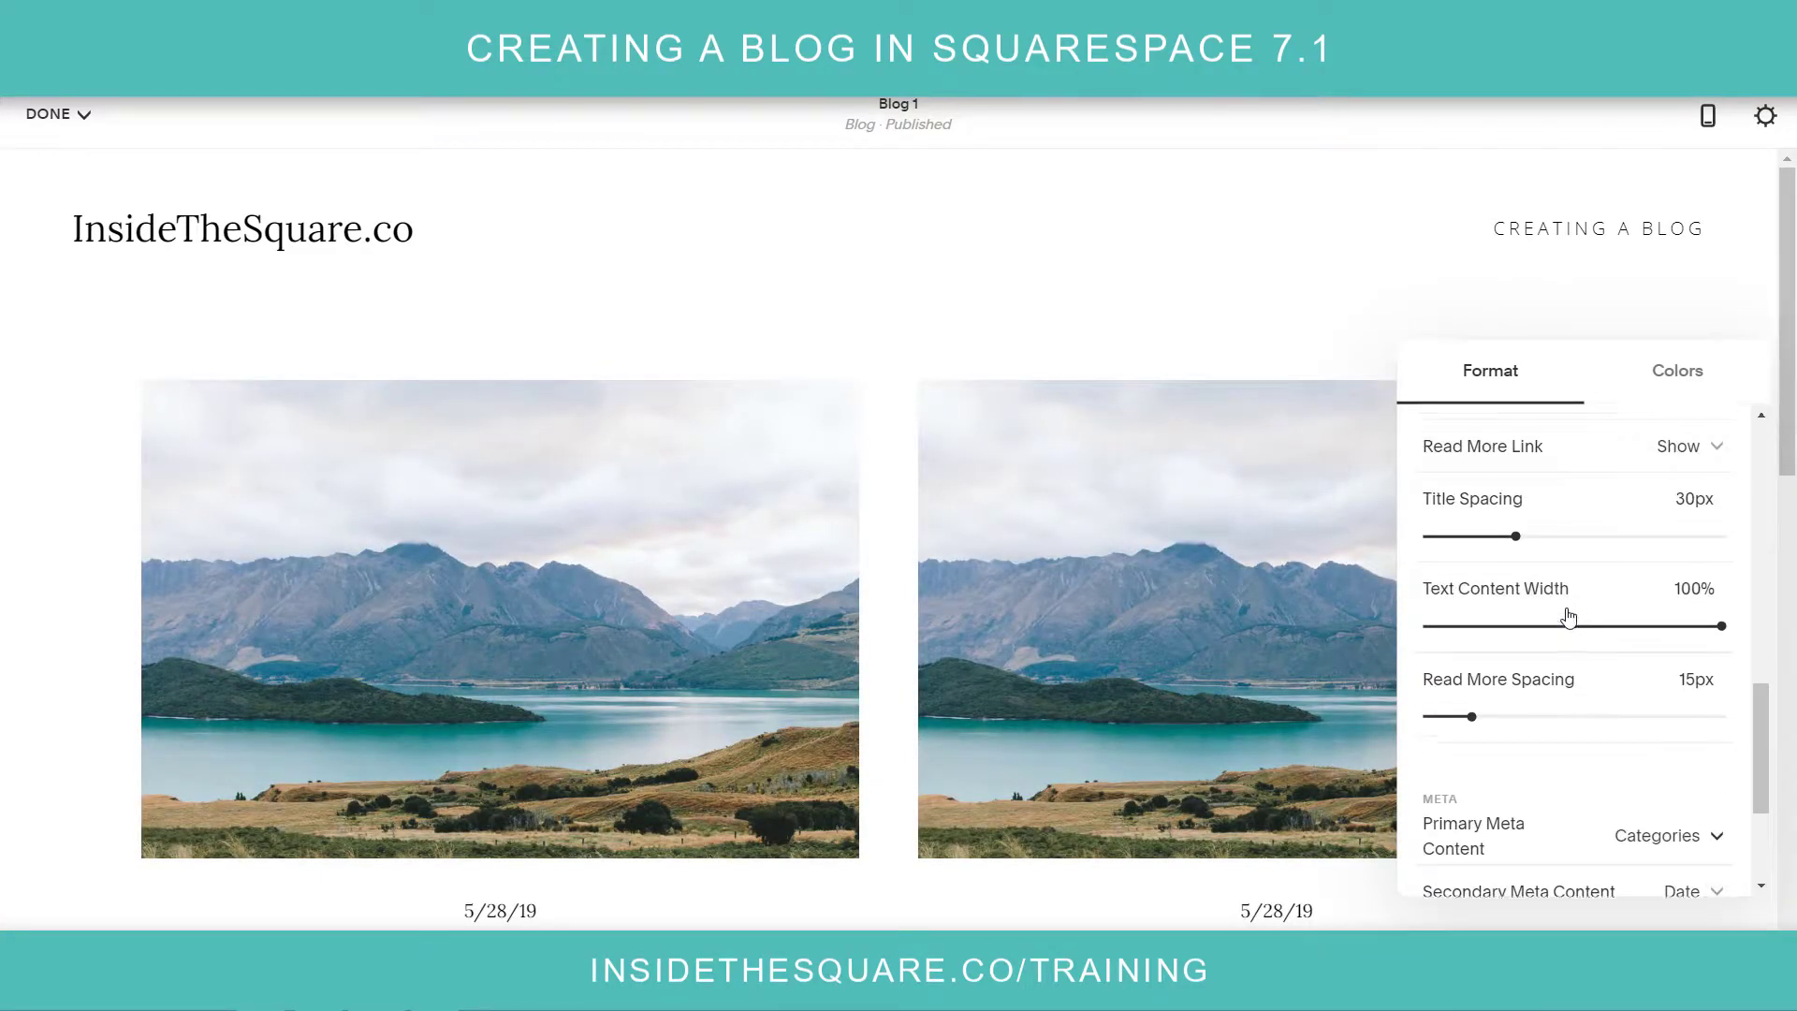
Step: Close the format settings and save the page with the post excerpts hidden
left_click(1285, 367)
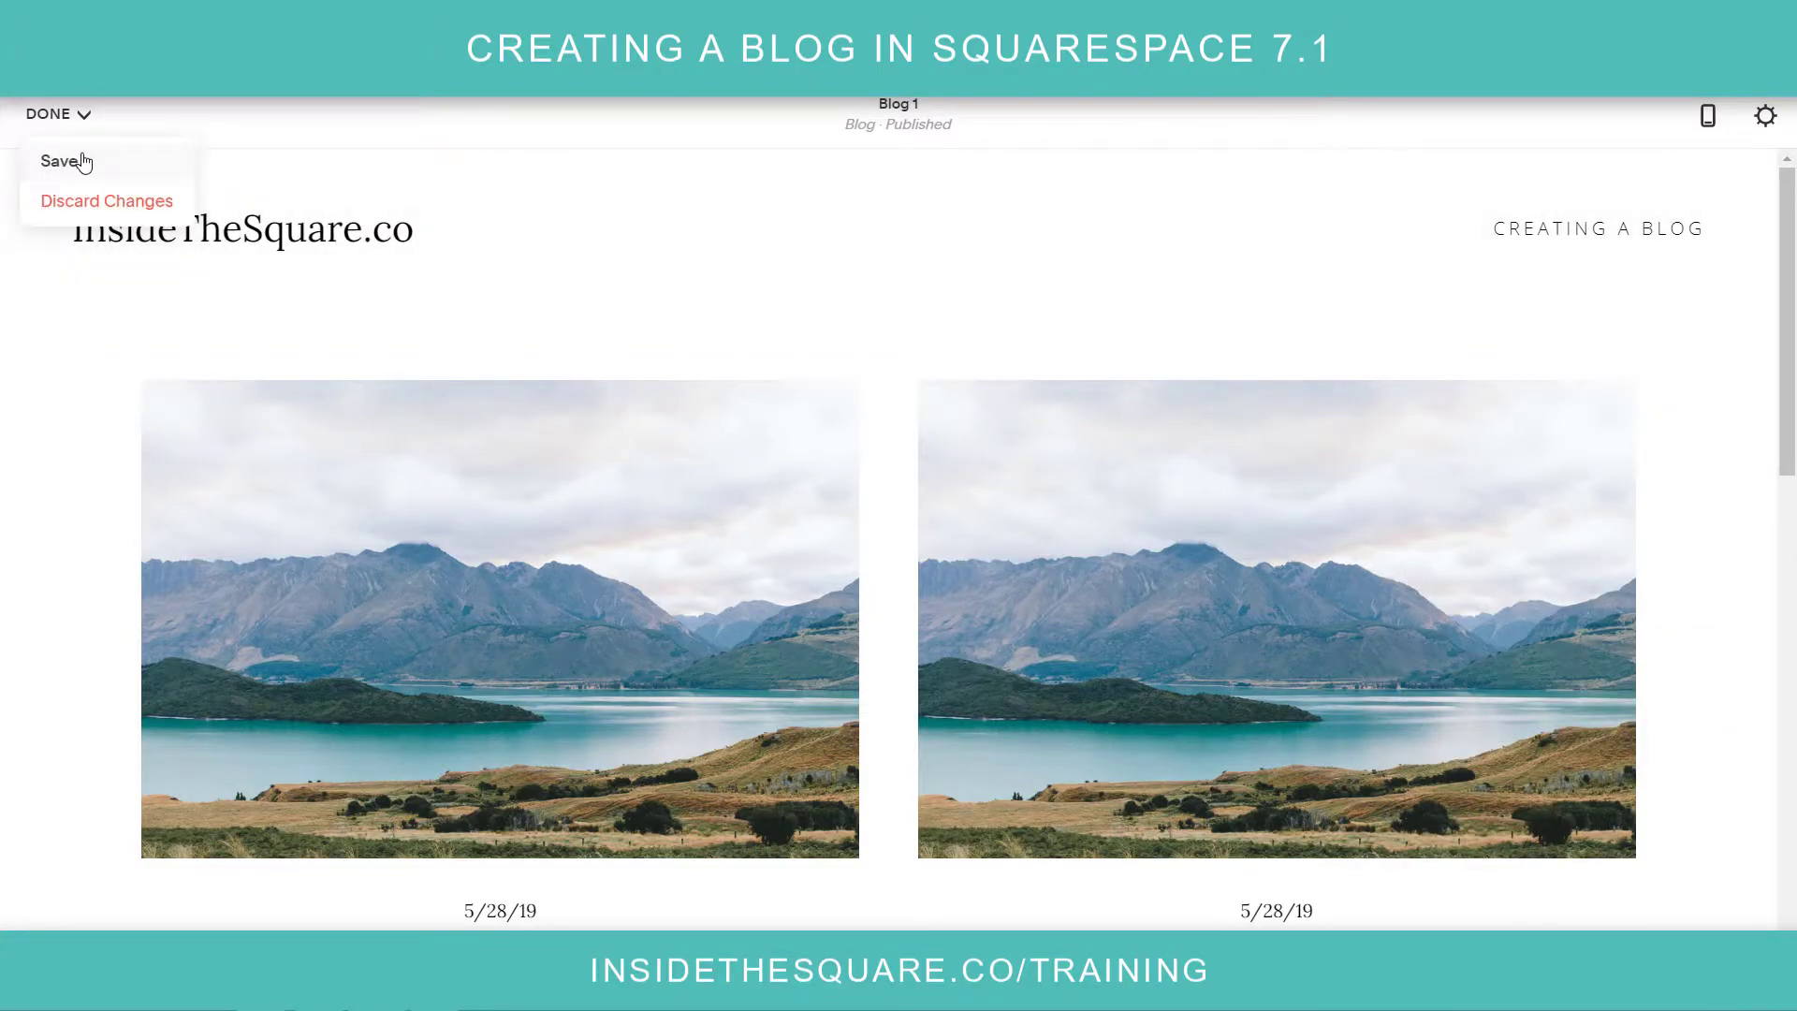
left_click(59, 161)
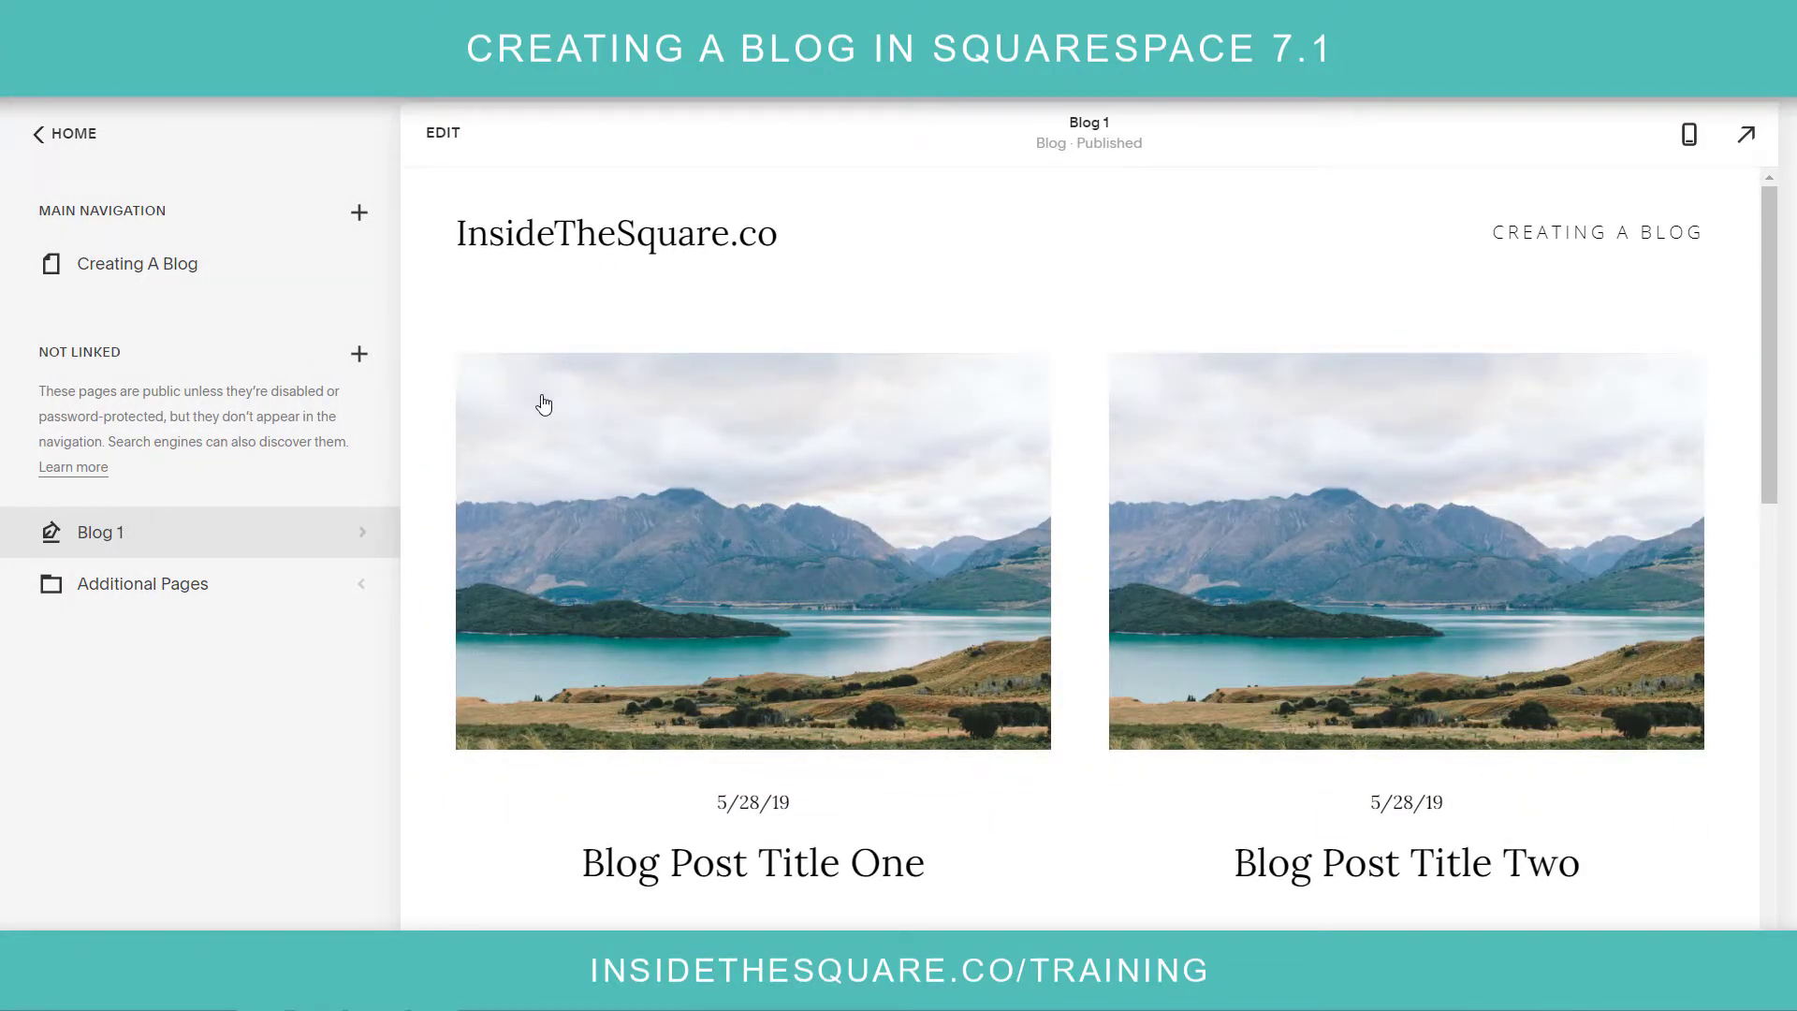
Step: Open the settings of the Blog 1 page and inspect its page title, navigation title and URL slug
mouse_move(328, 527)
left_click(330, 533)
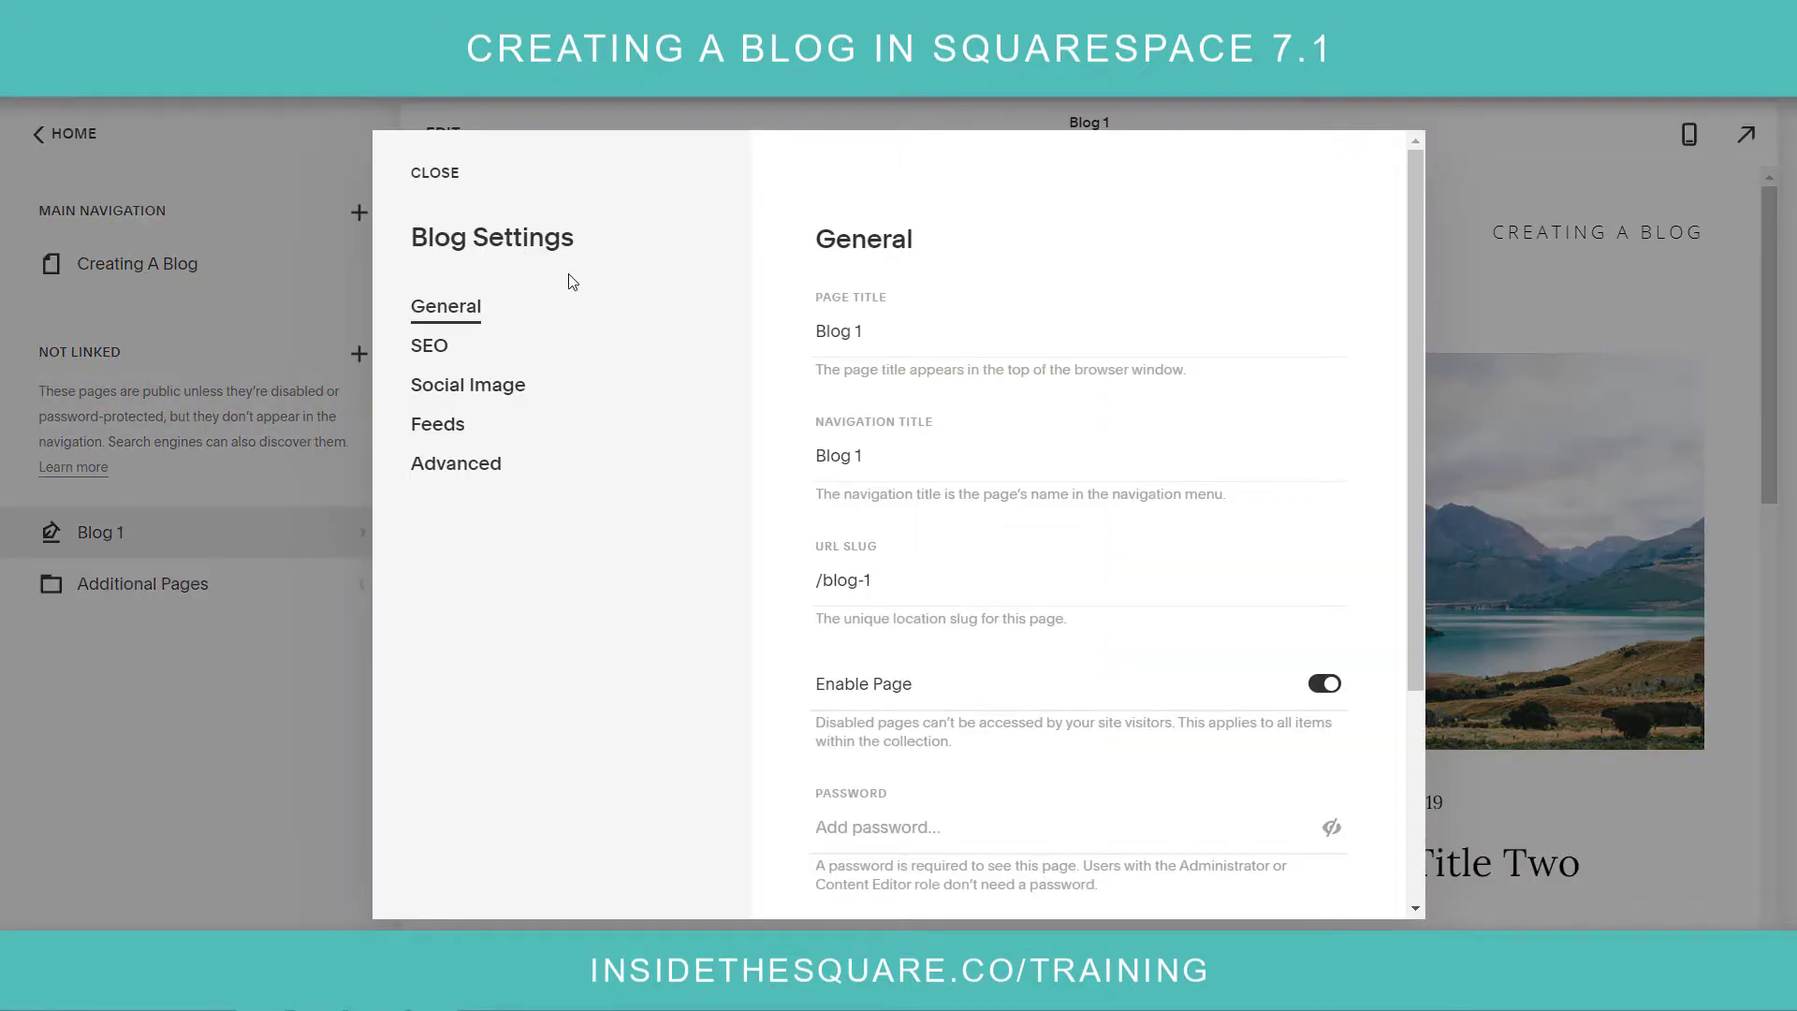
triple_click(793, 335)
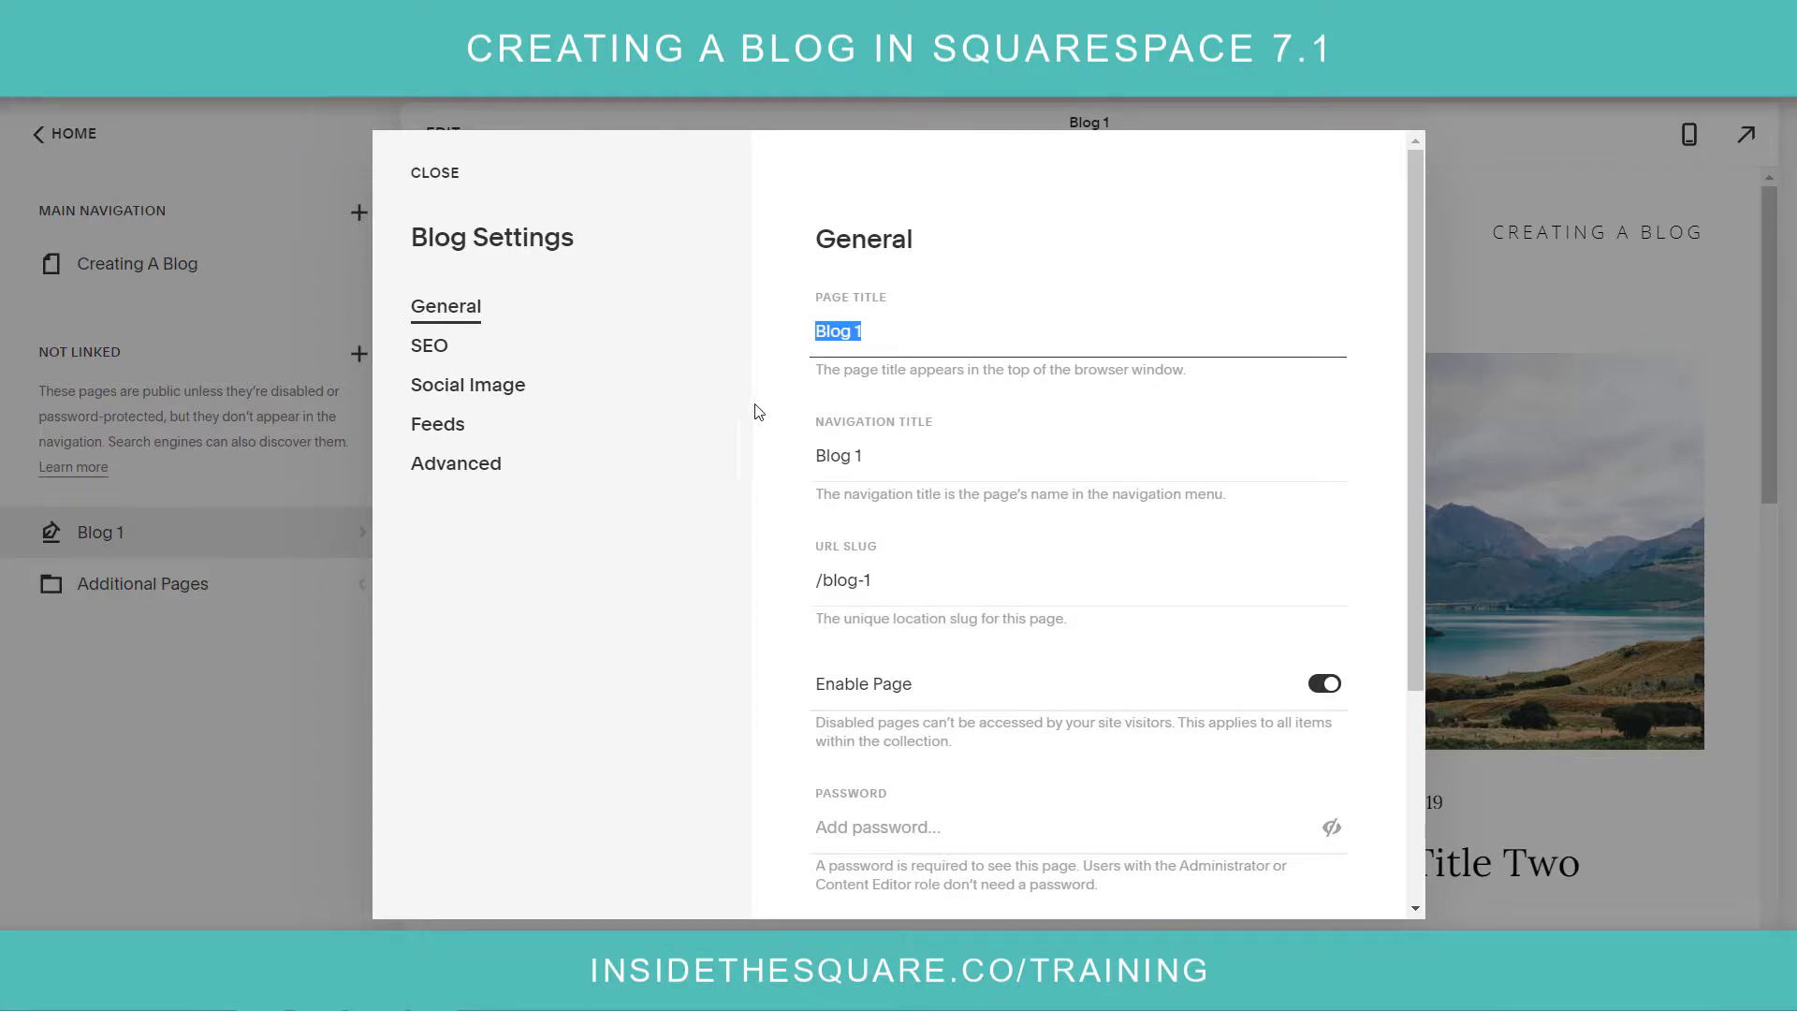
left_click(944, 465)
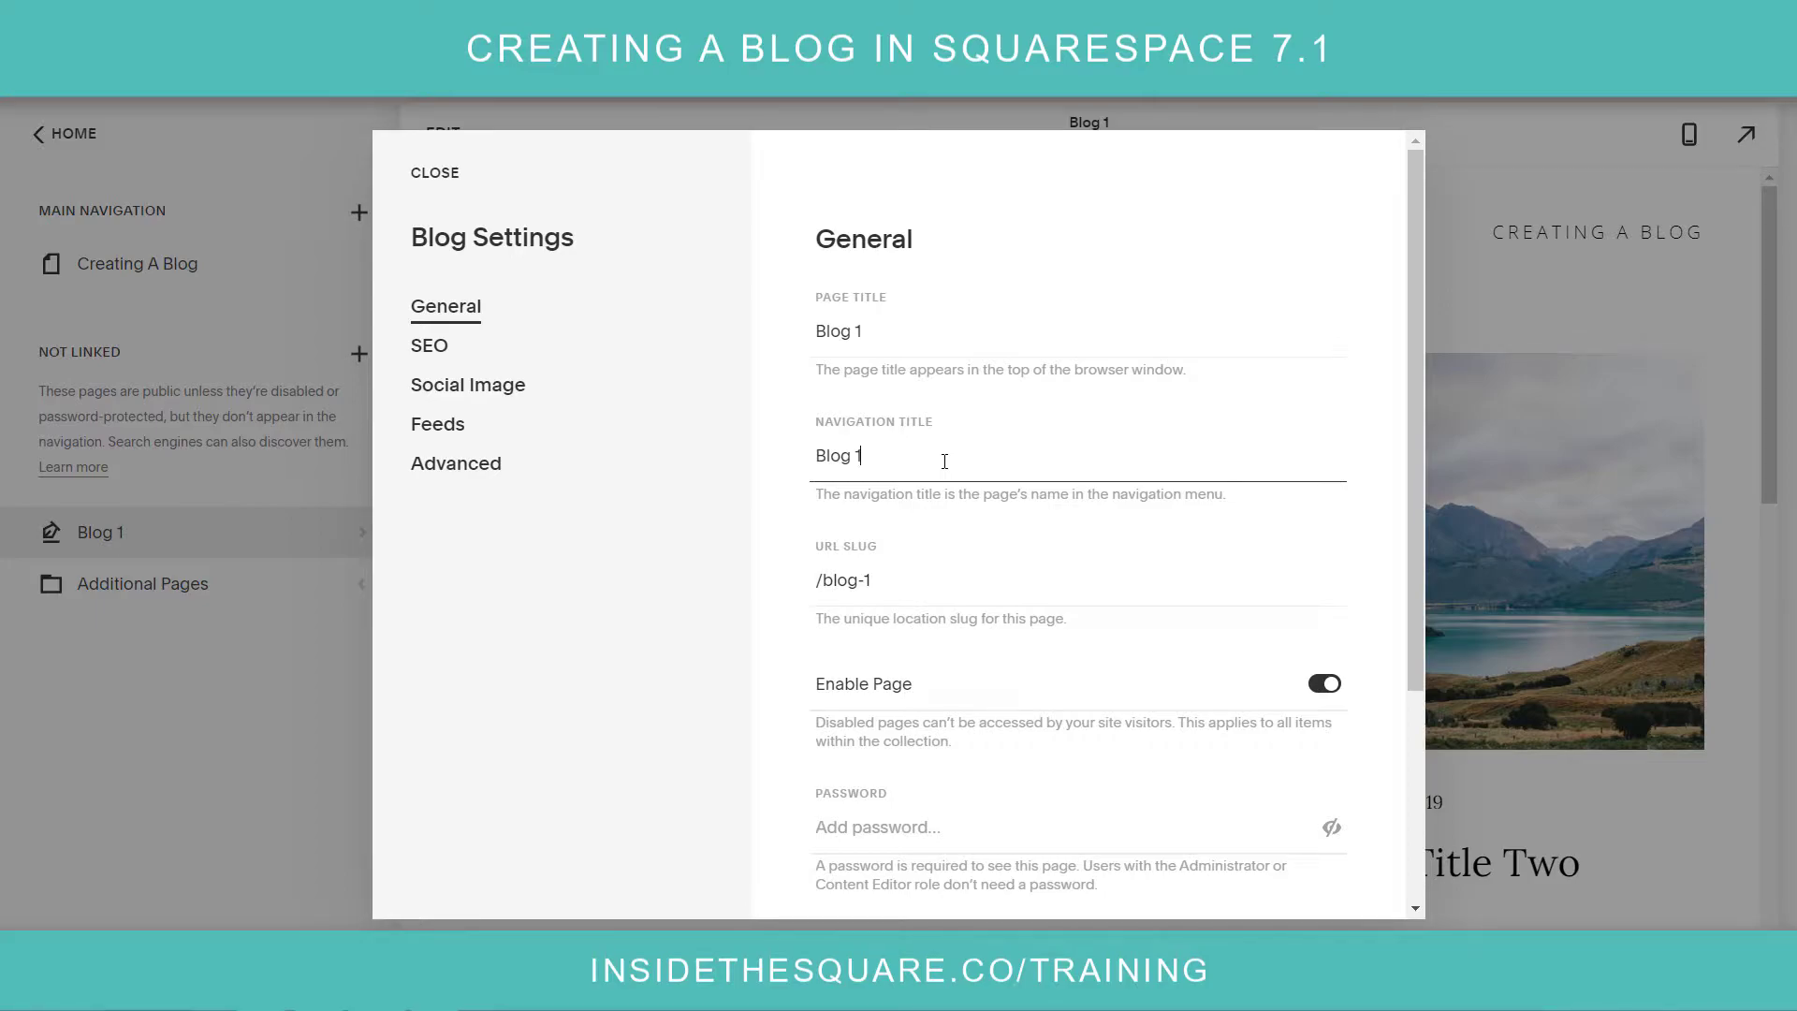
left_click_drag(895, 604, 754, 574)
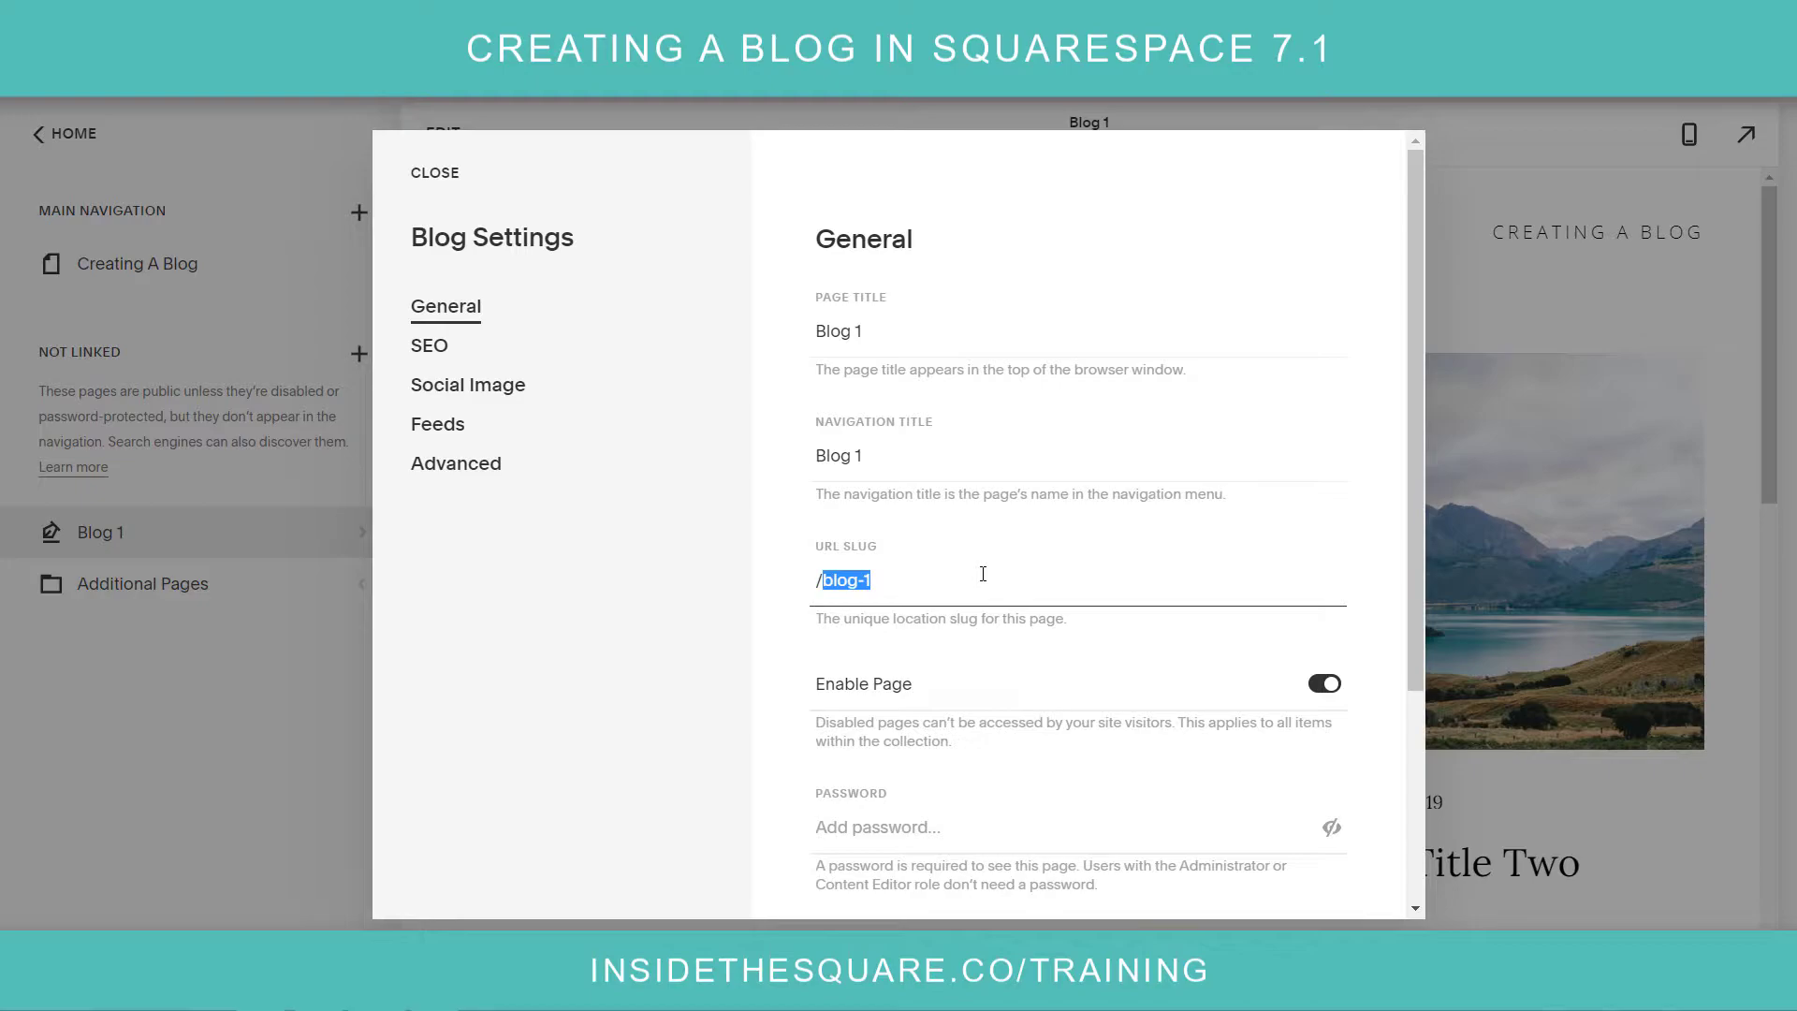
Step: Try disabling the blog page, enable it again, and look over the remaining general settings
left_click(1324, 691)
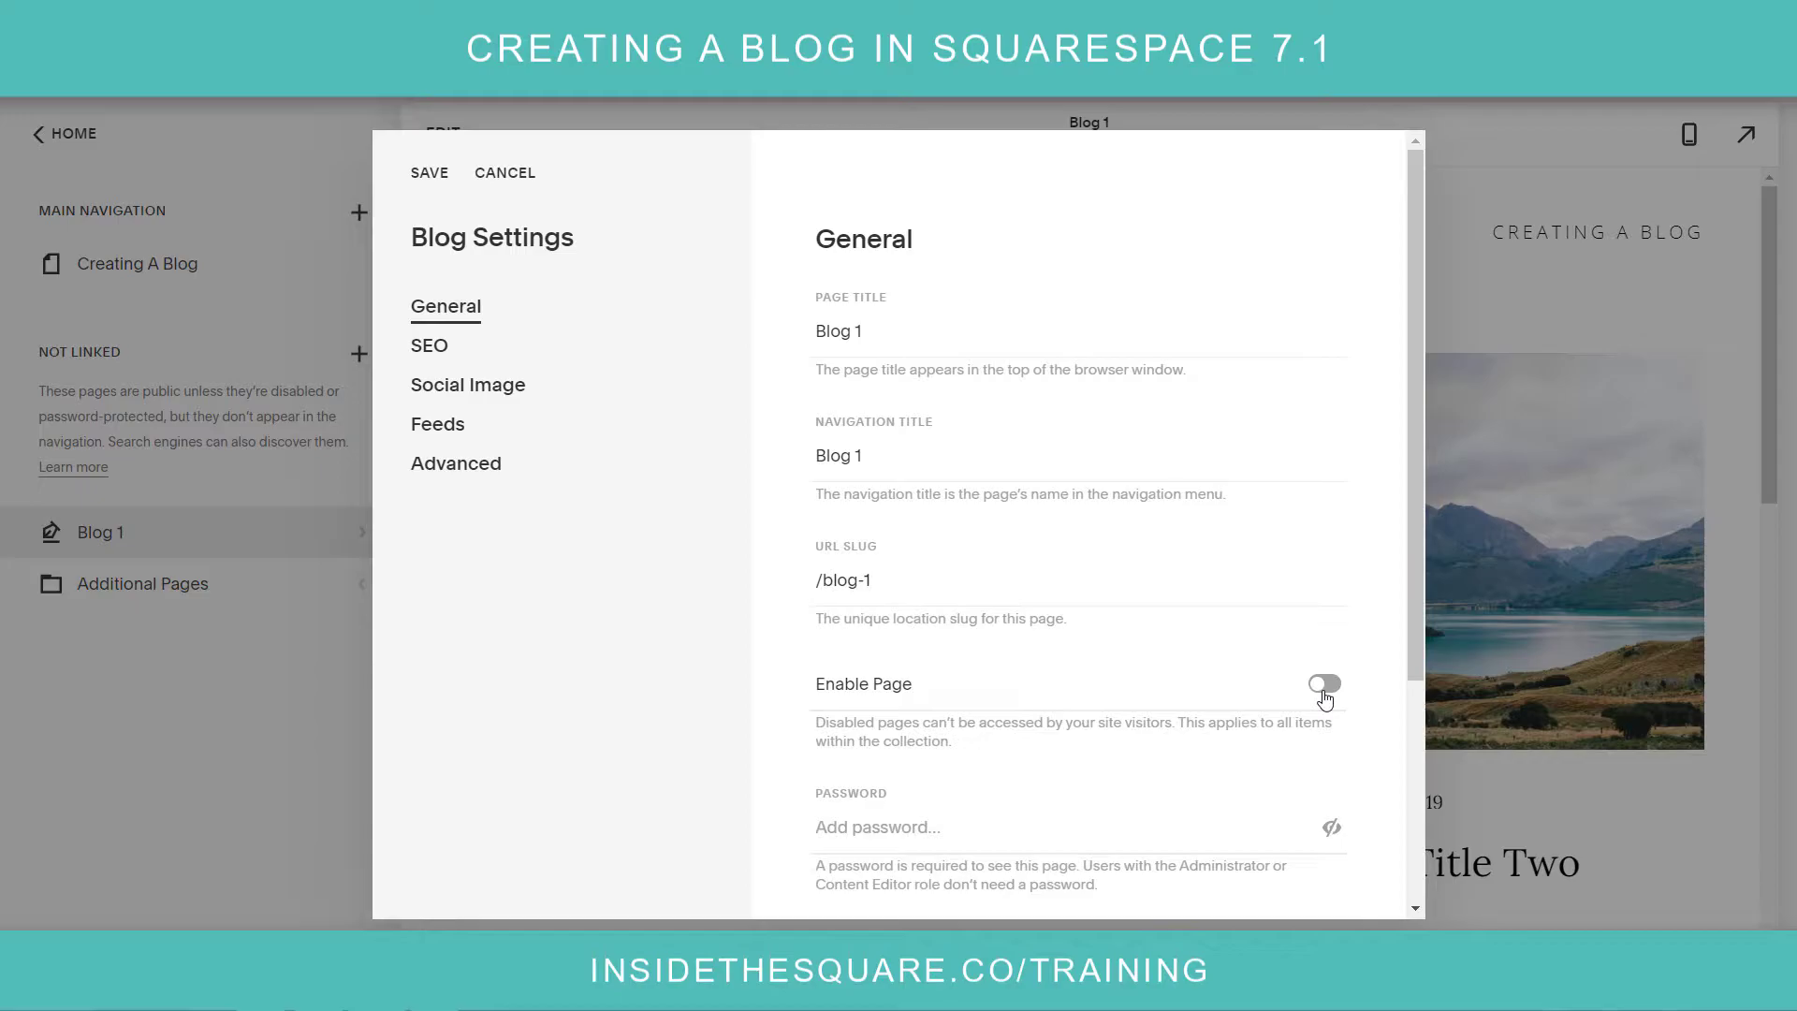
left_click(1325, 690)
scroll(1027, 611, "down", 3)
scroll(1026, 610, "down", 1)
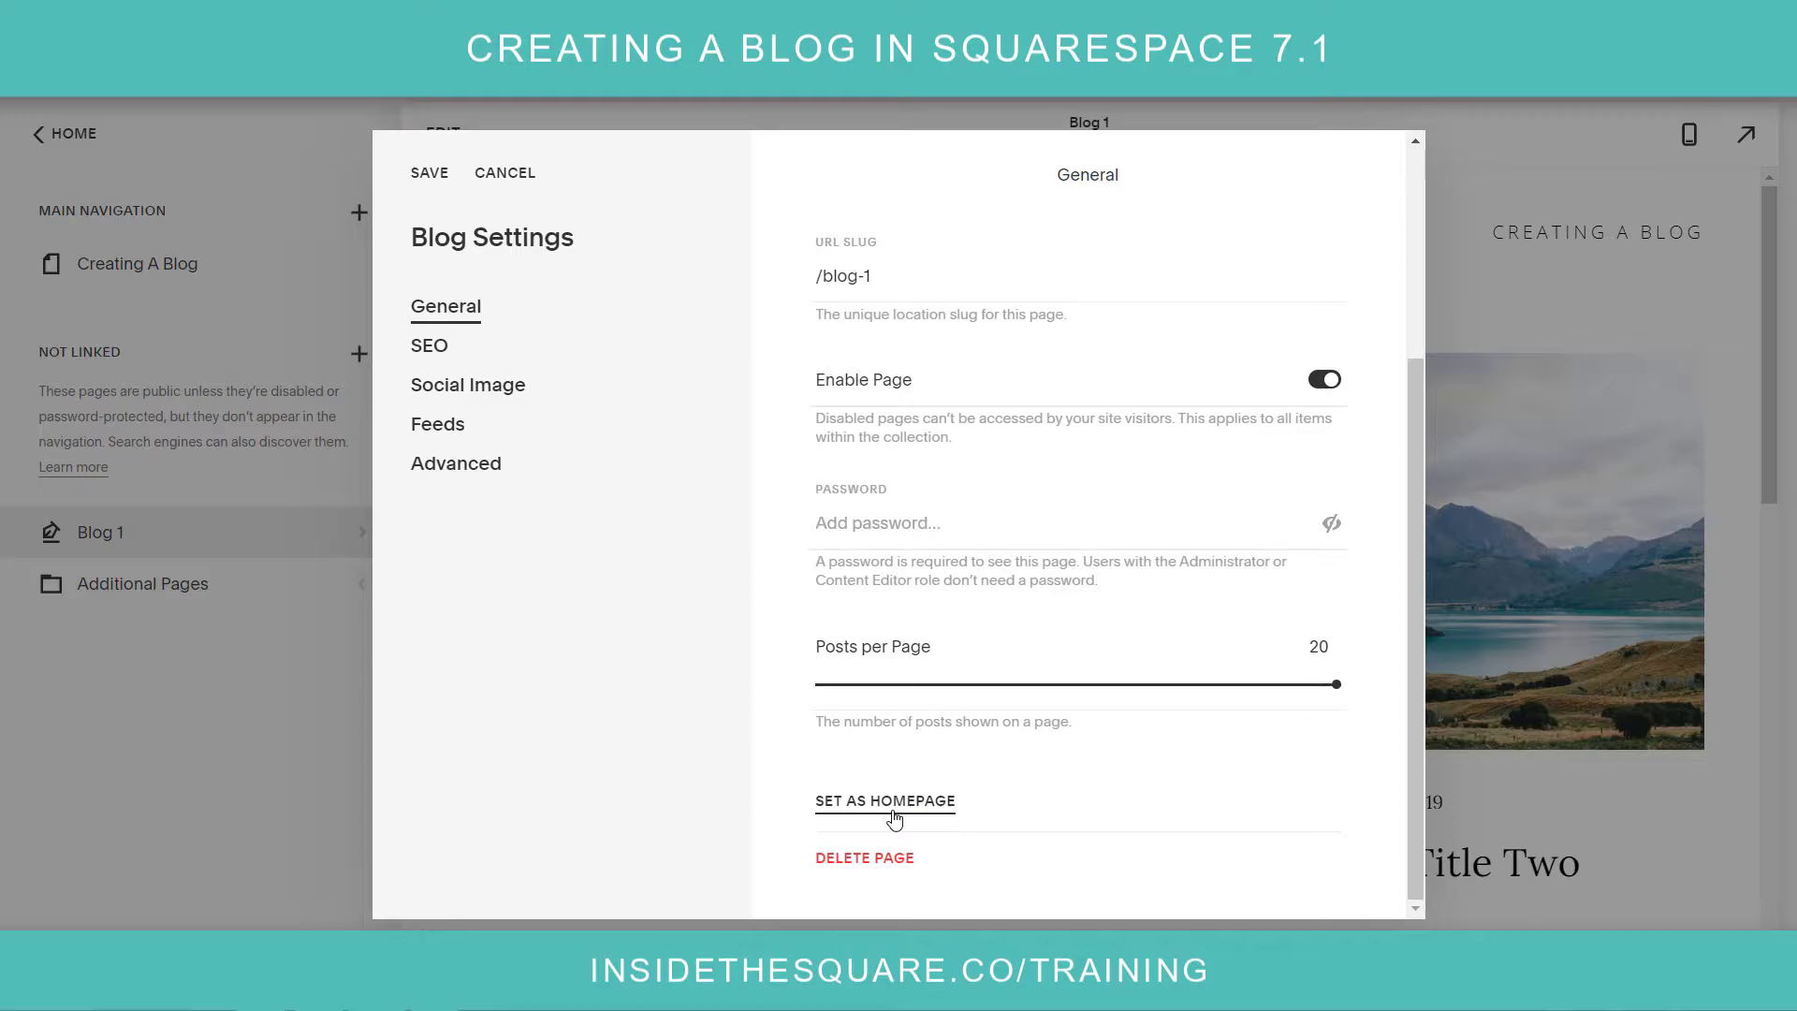
Step: Review the blog's SEO settings, try hiding all pages in the collection from search results, and turn that option back off
left_click(487, 350)
scroll(867, 522, "down", 2)
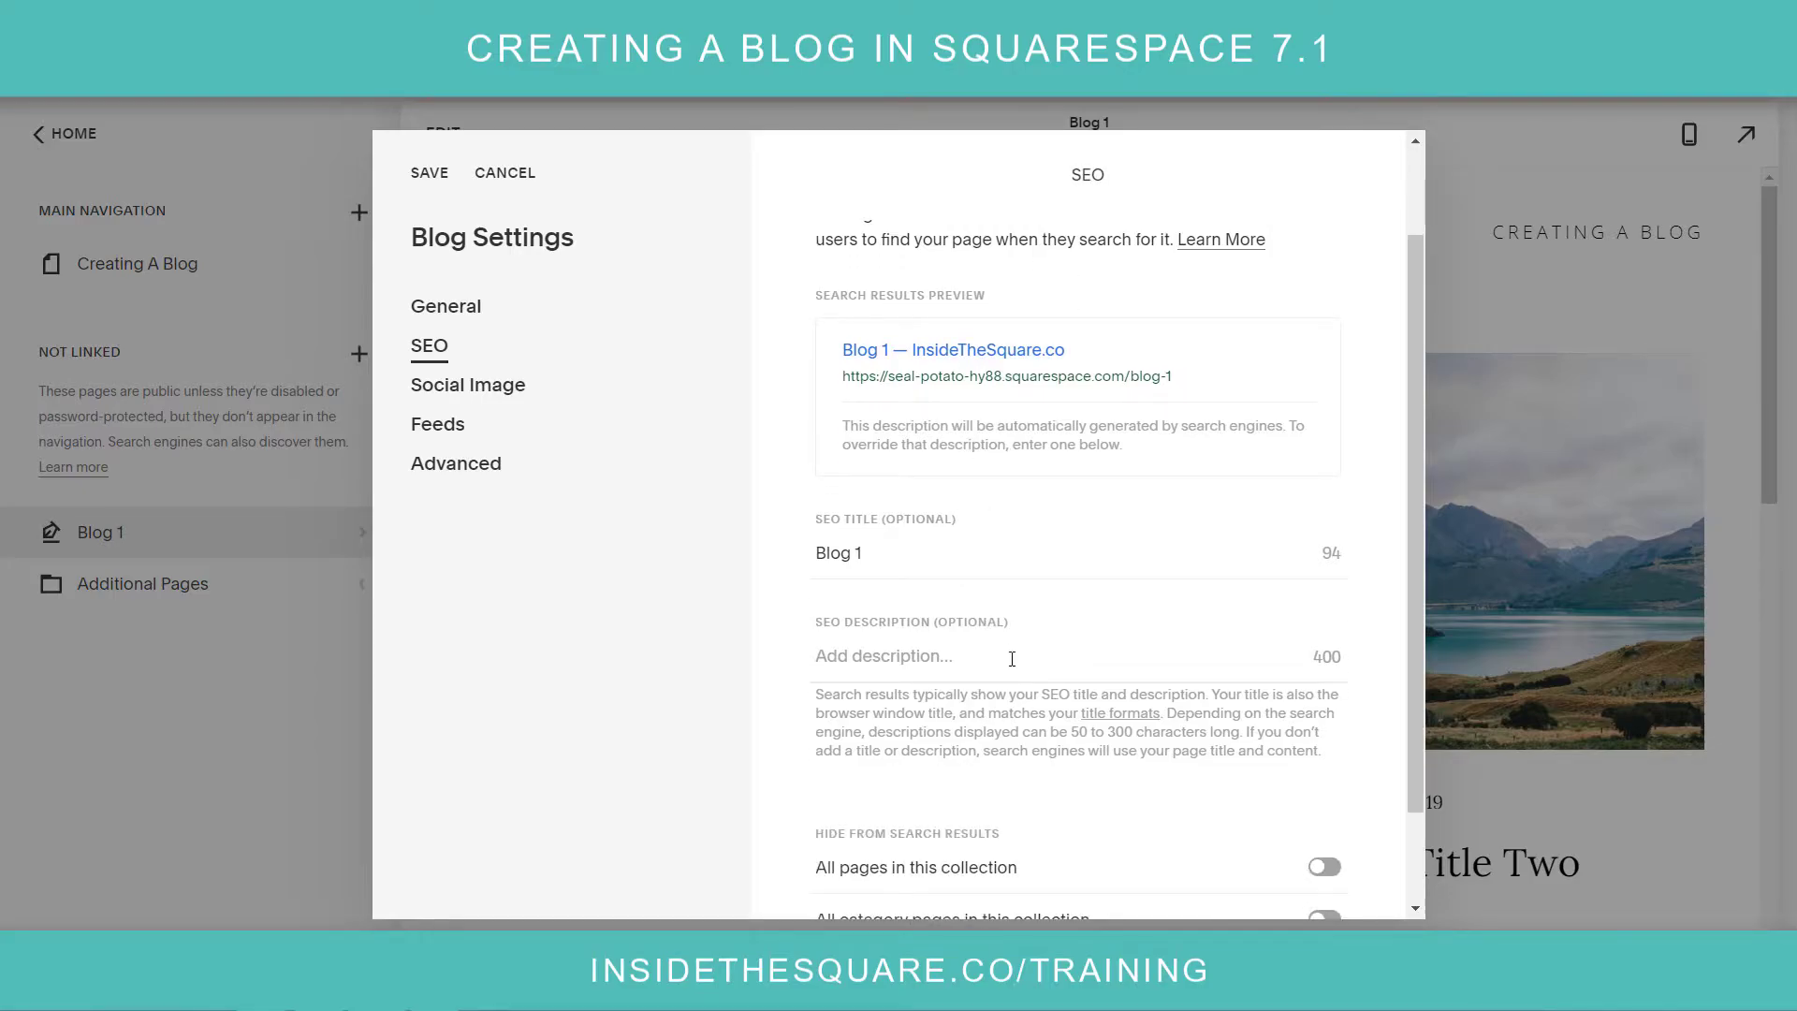
scroll(1012, 655, "down", 1)
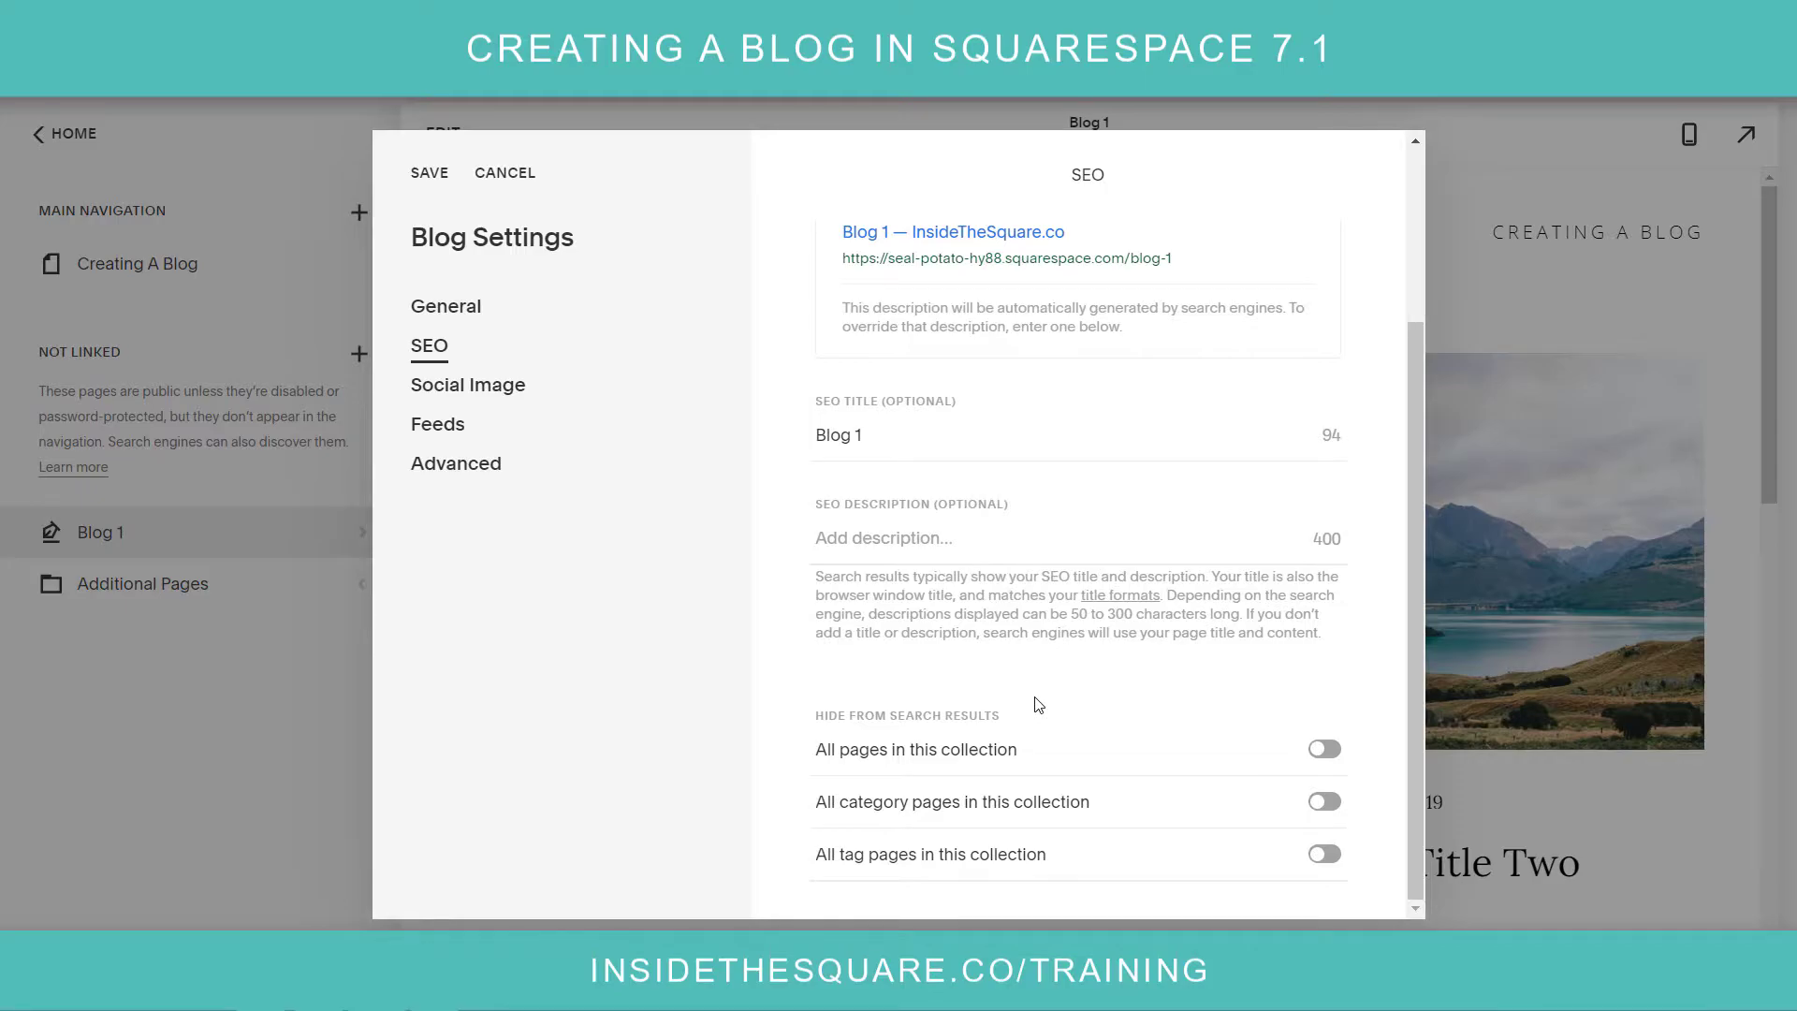
left_click(1332, 750)
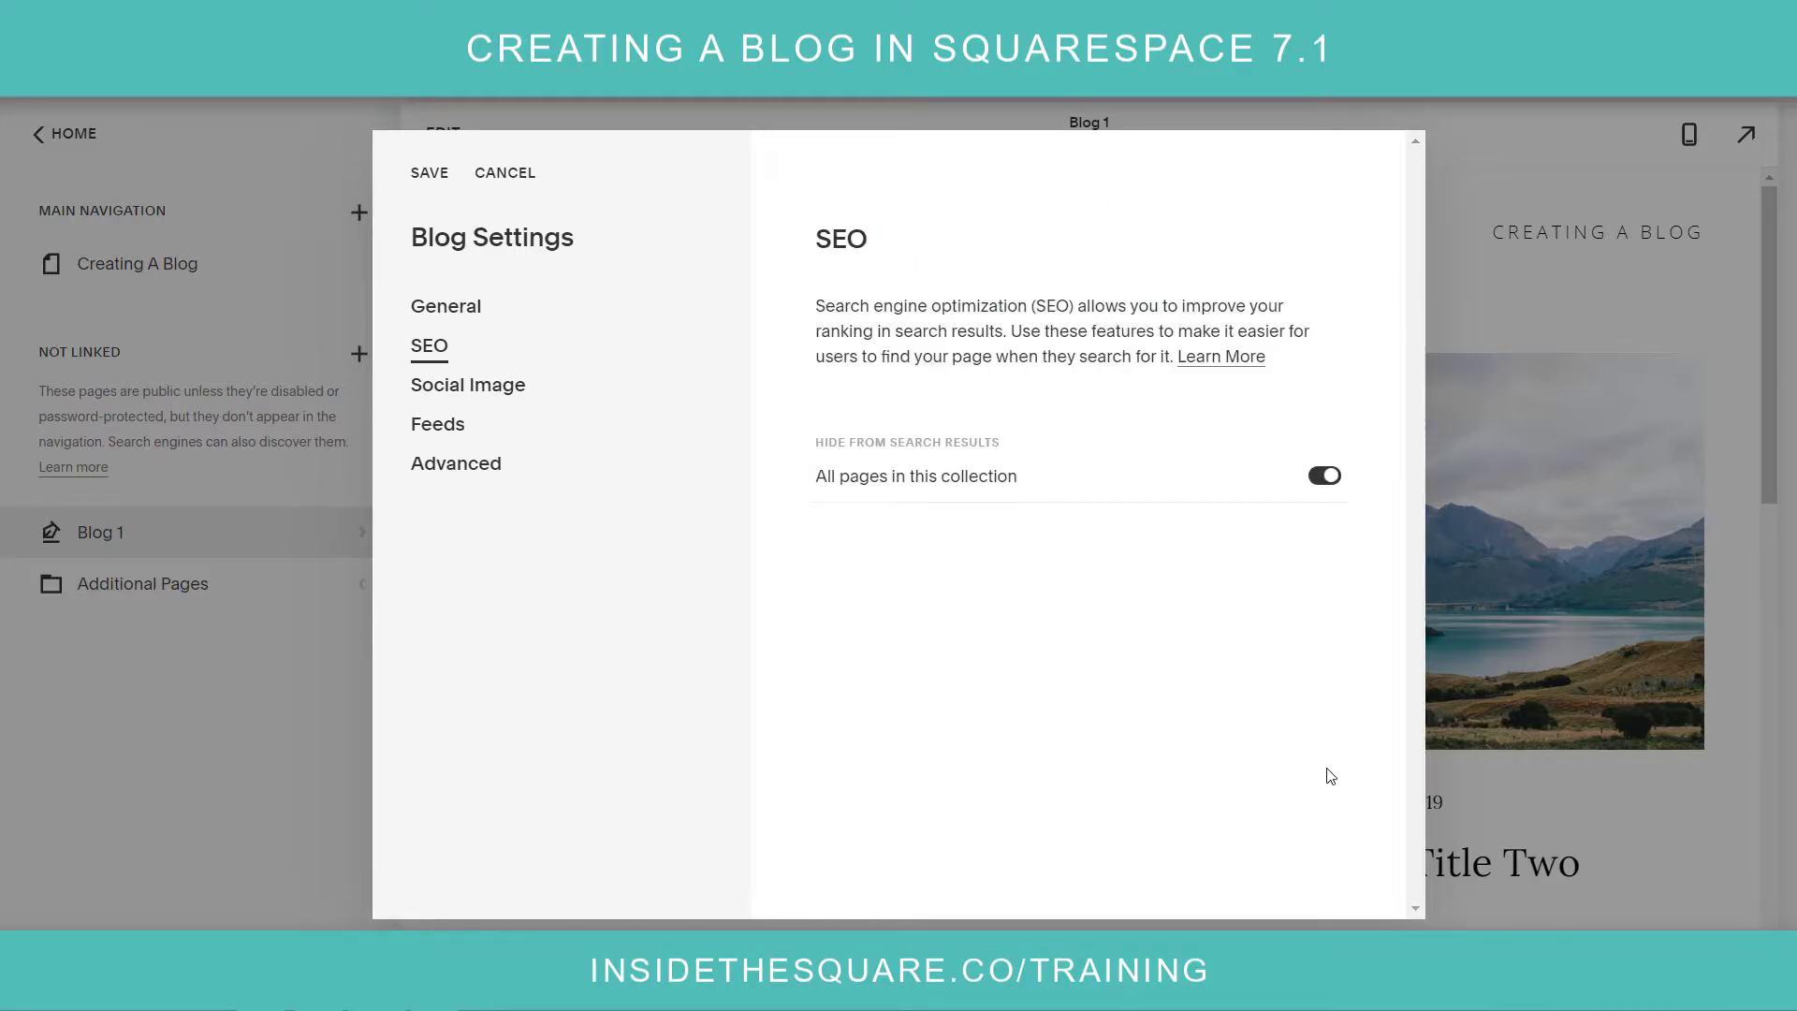
left_click(1318, 476)
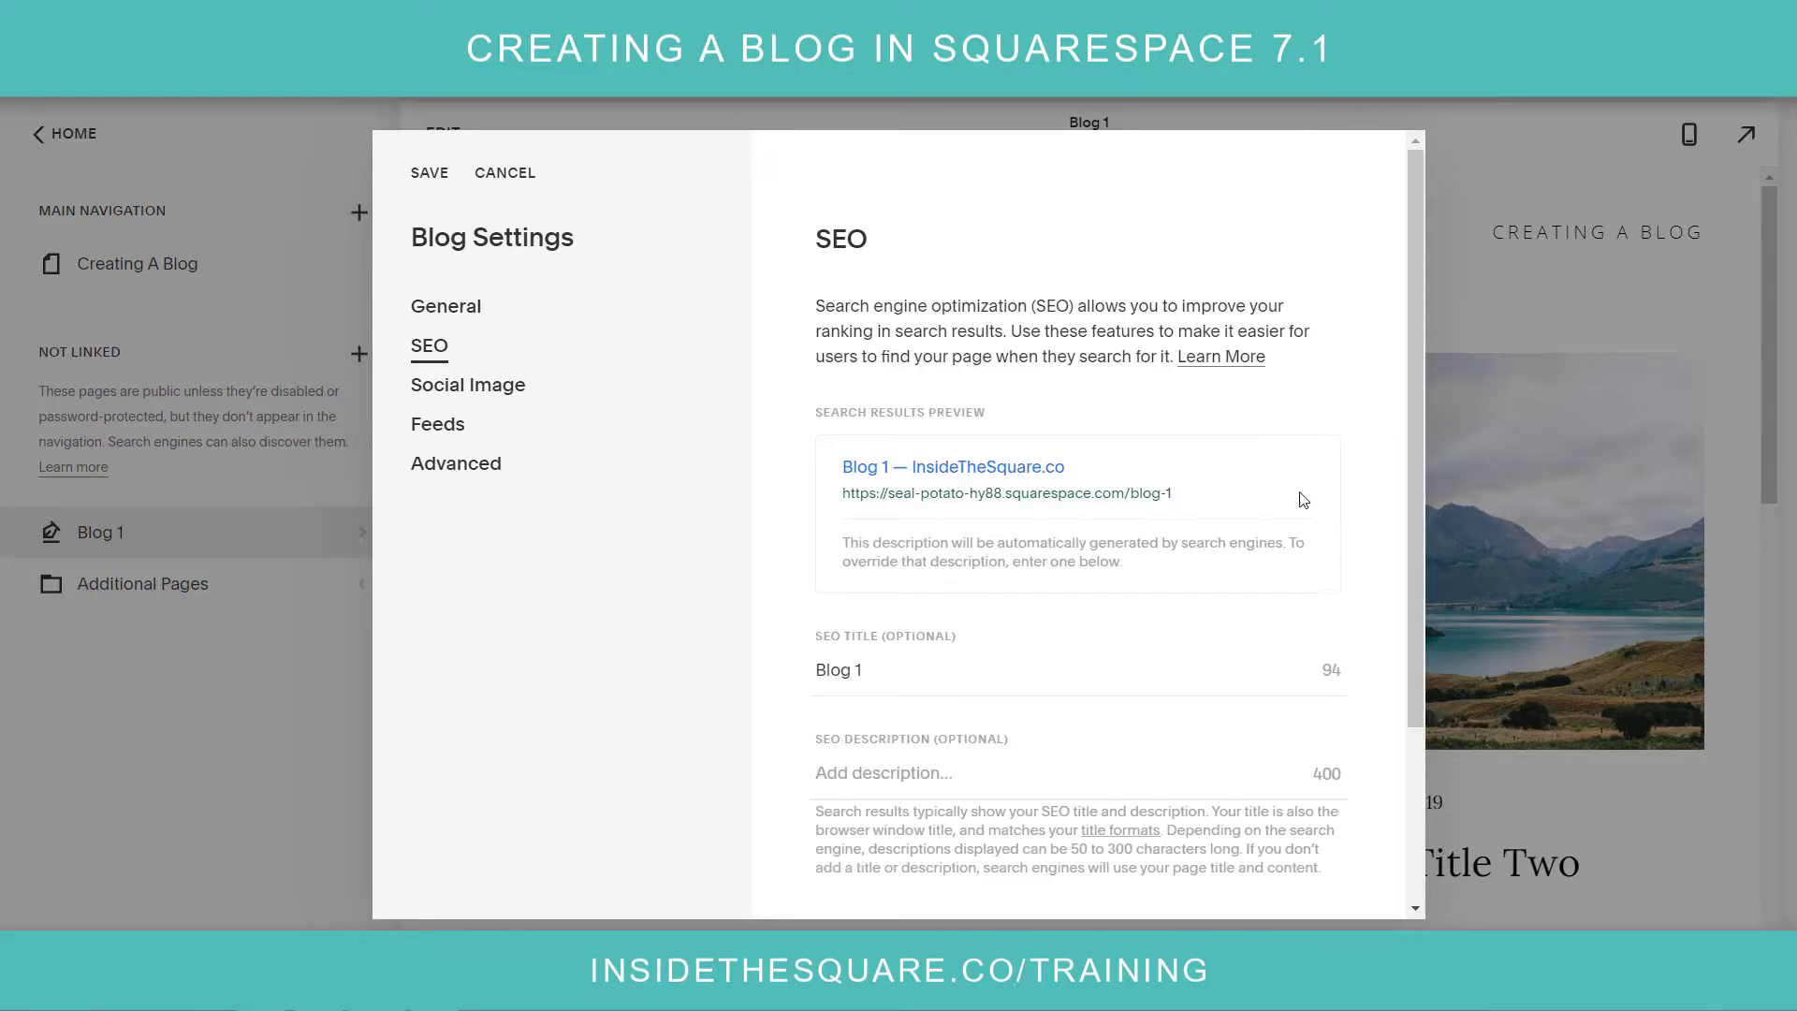
Step: Review the blog's social image settings and its feed options
left_click(529, 409)
scroll(762, 645, "down", 1)
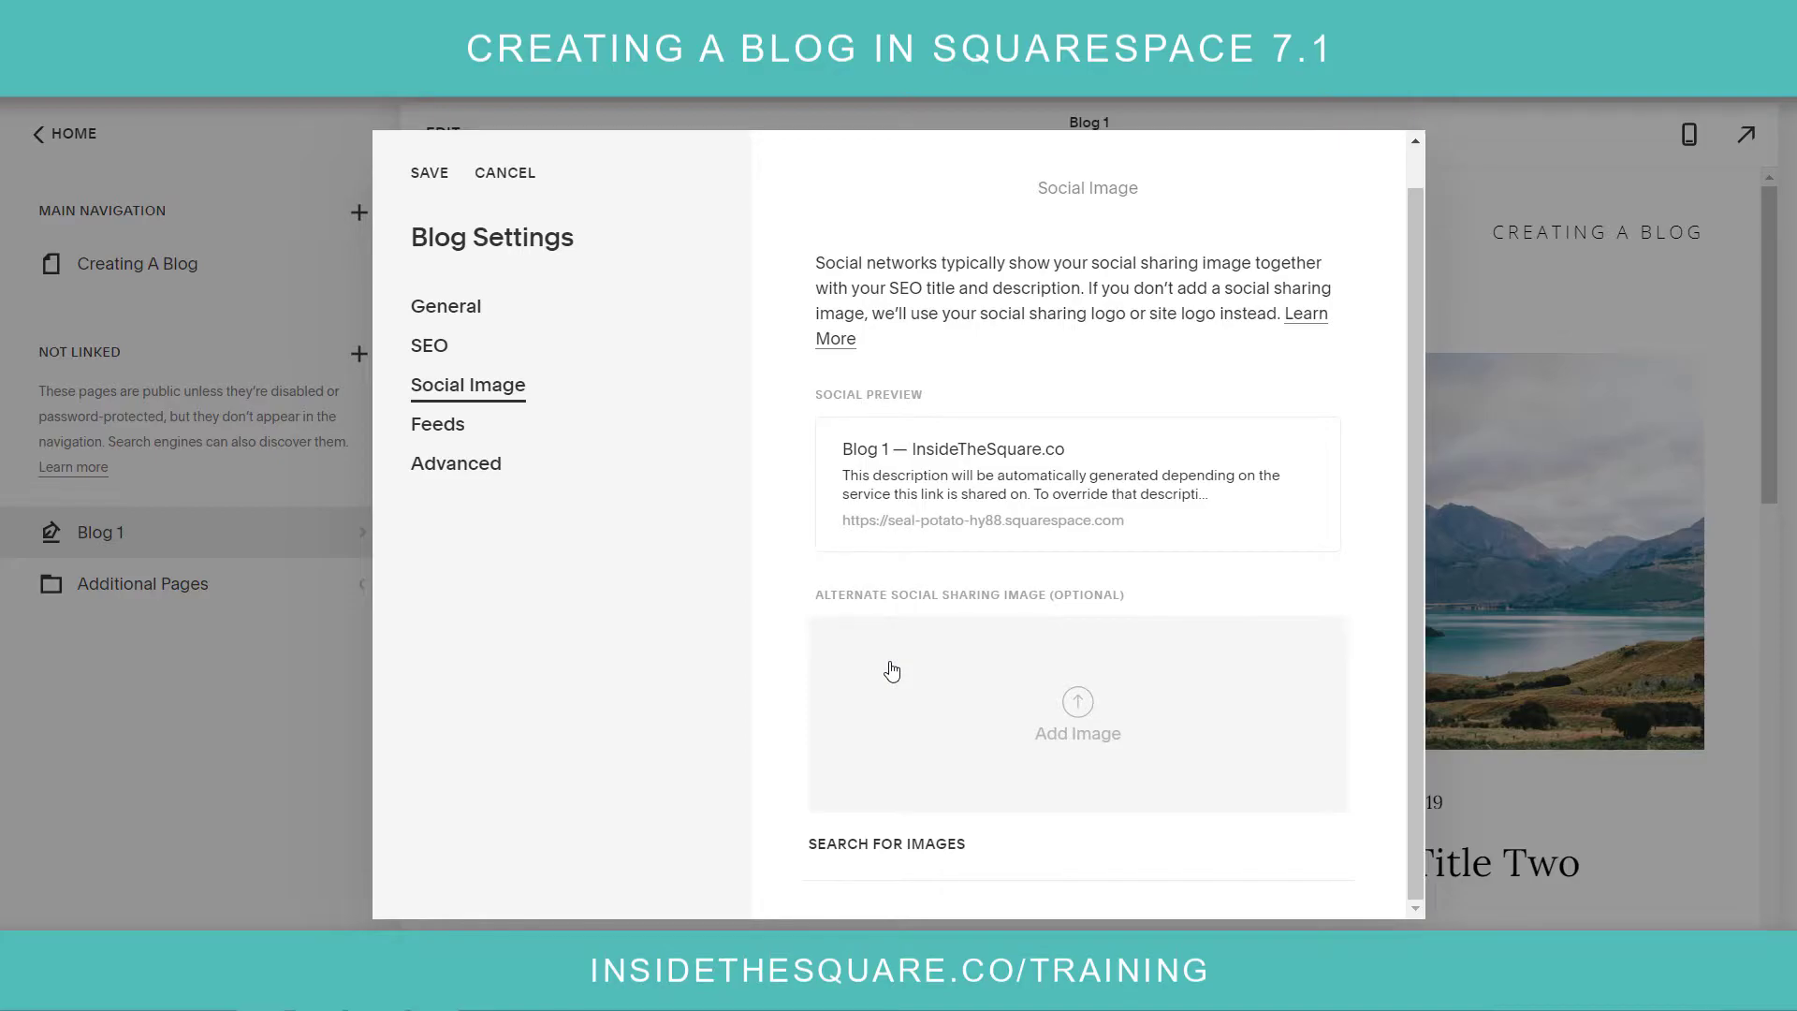
left_click(462, 427)
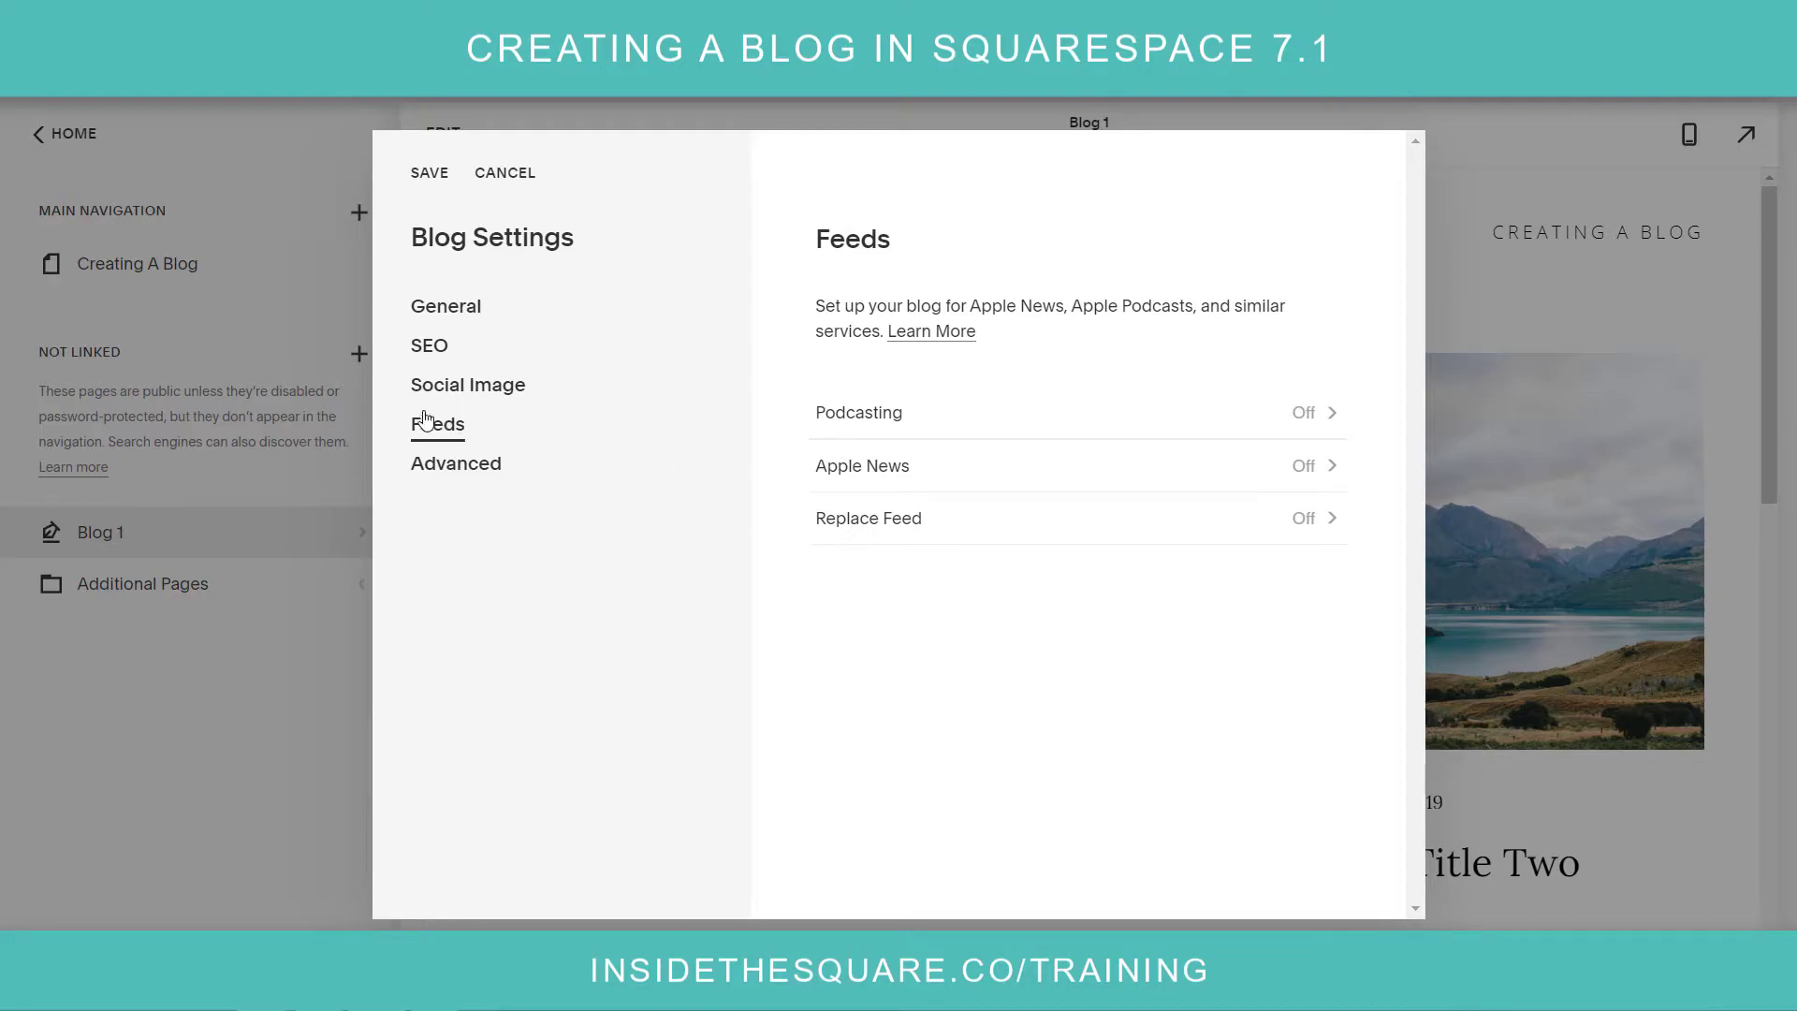
Step: Inspect the blog's advanced settings for page header code injection and post blog item code injection
left_click(473, 479)
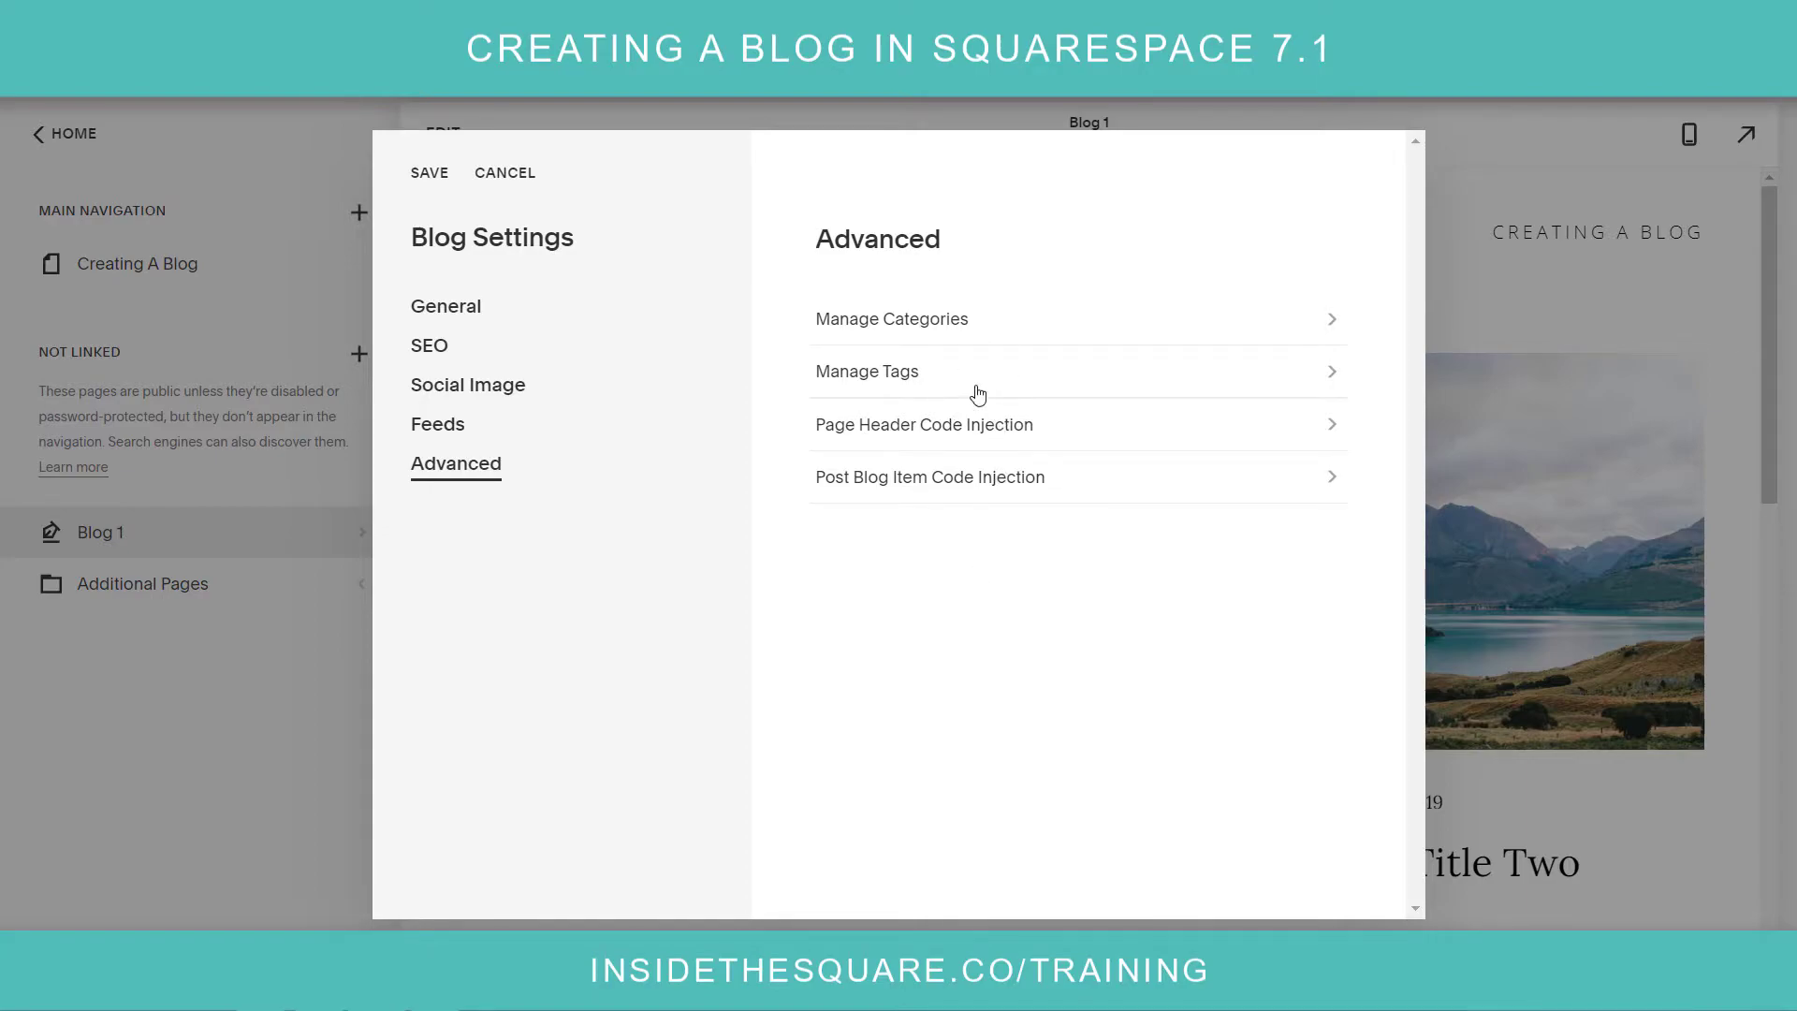
left_click(1019, 435)
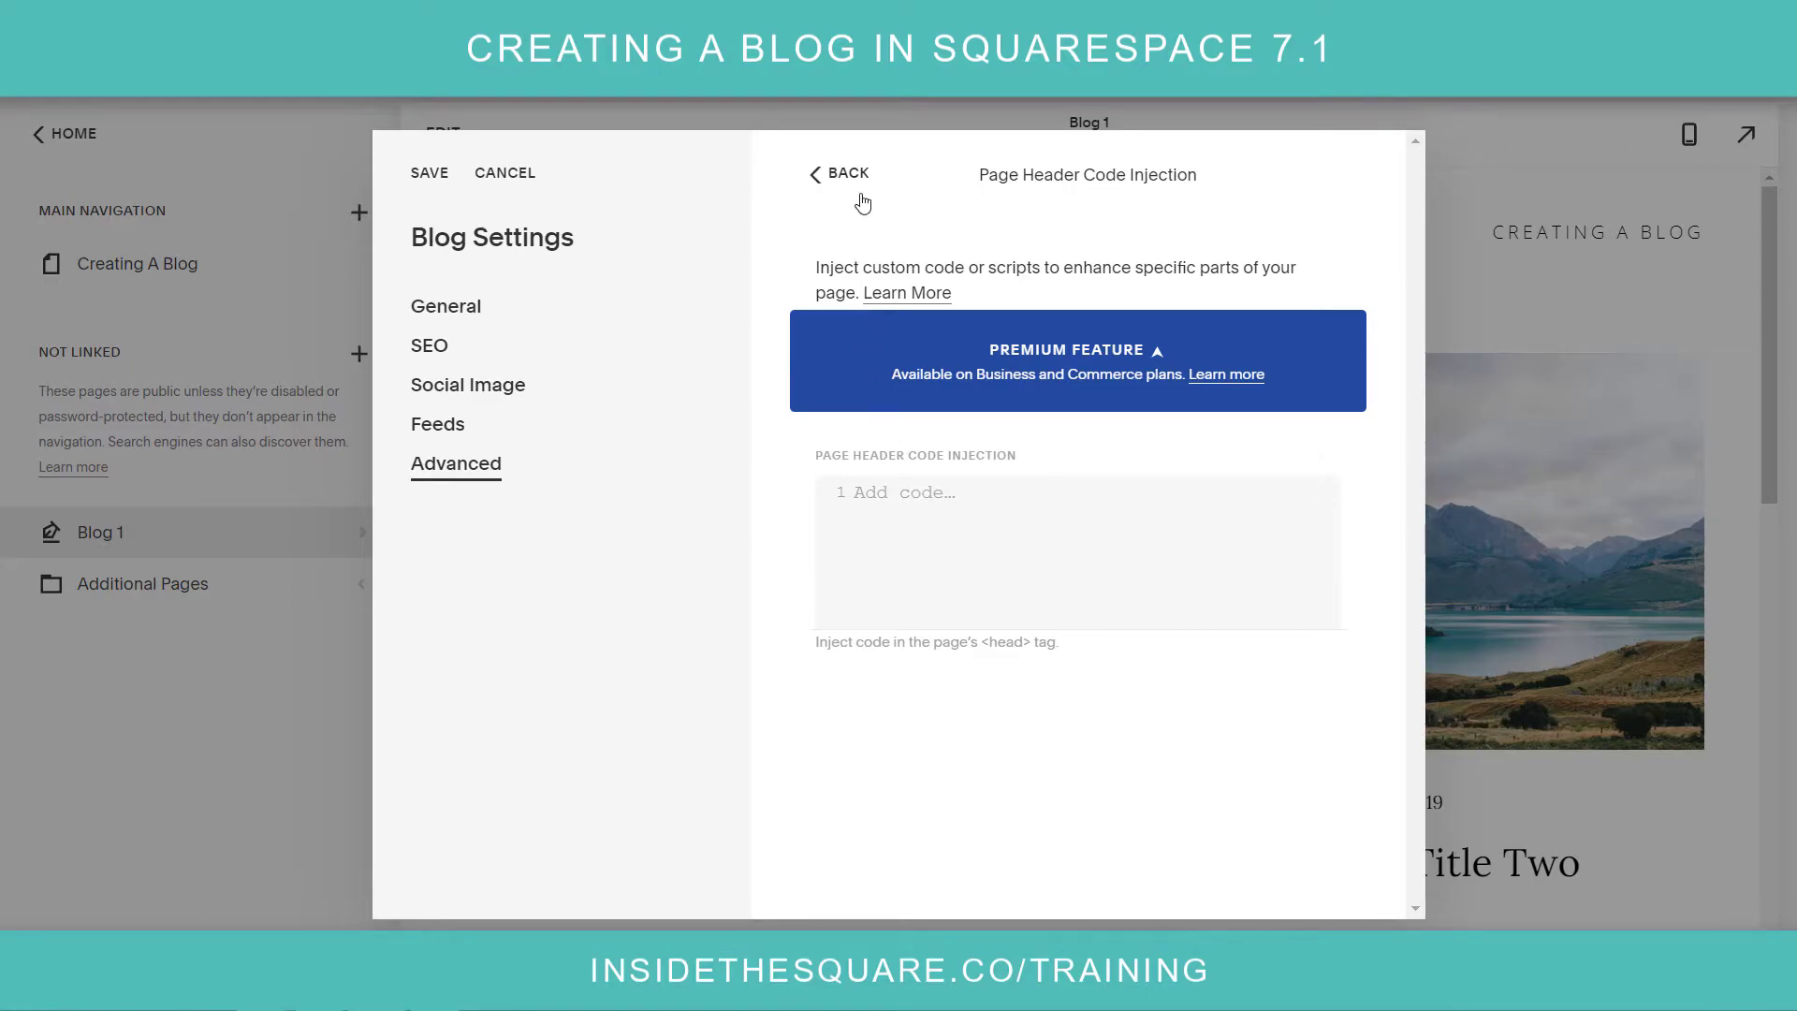
left_click(849, 183)
left_click(1027, 493)
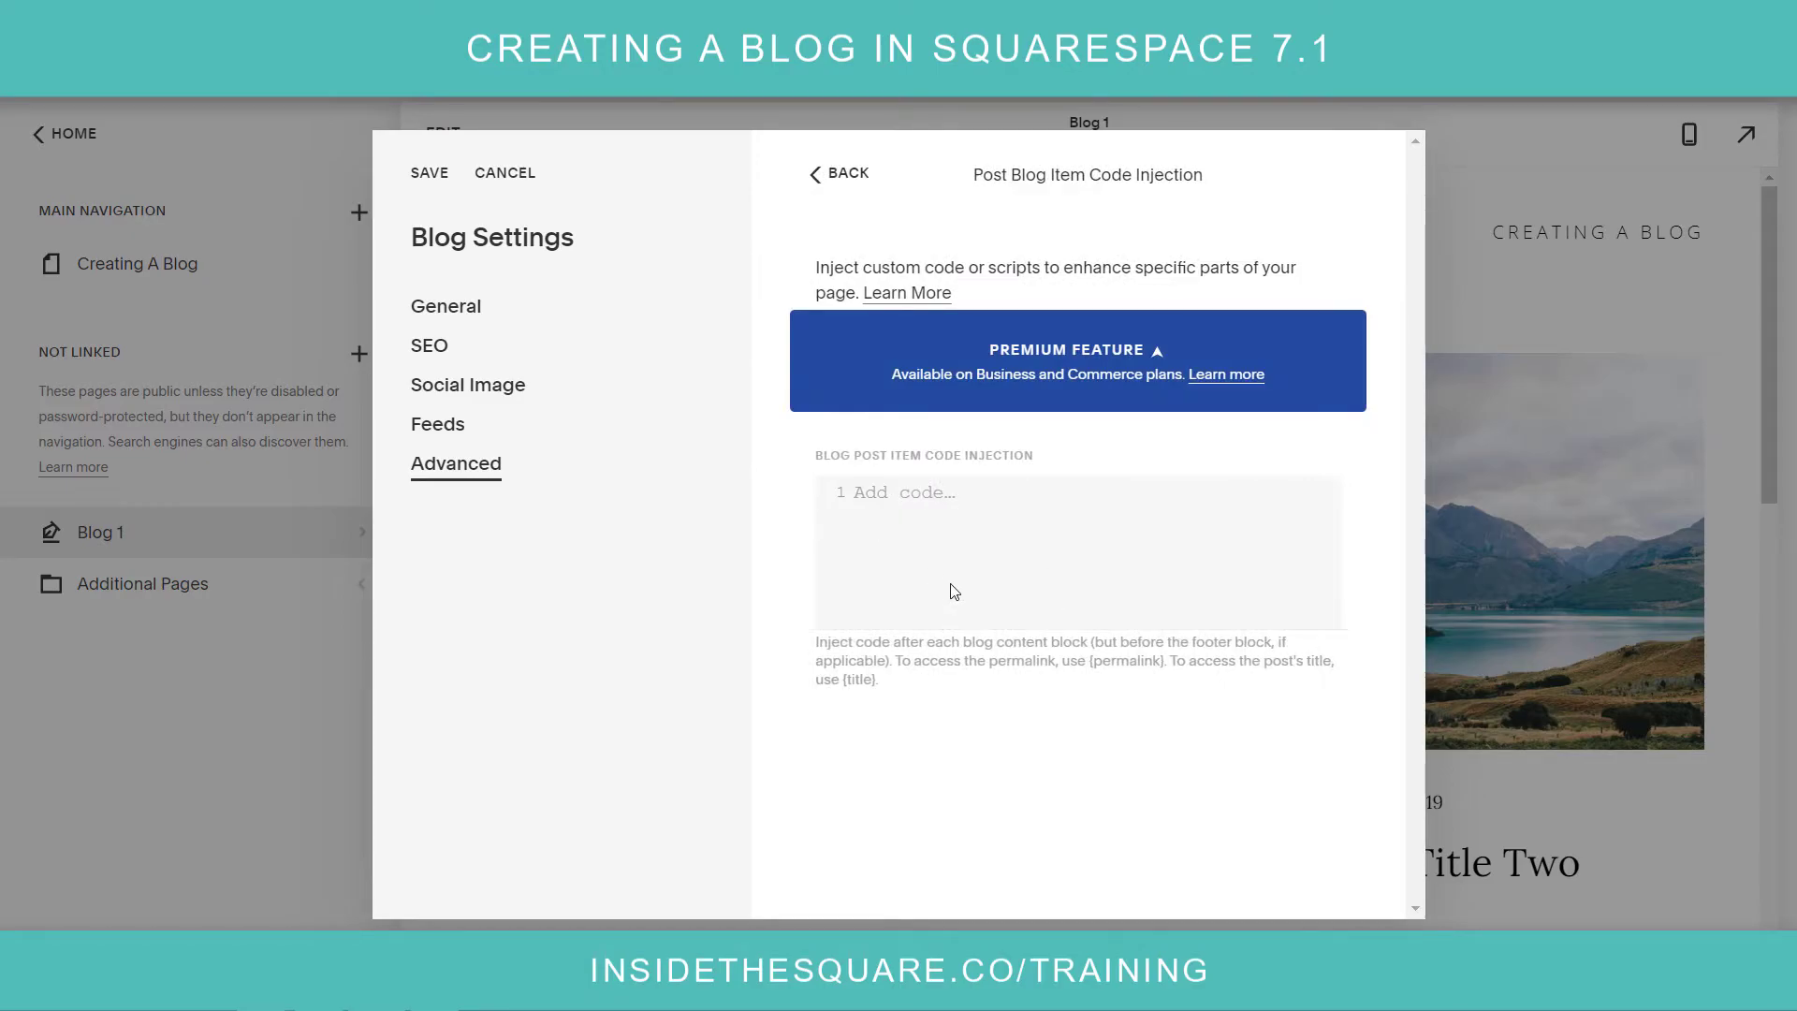
left_click(845, 174)
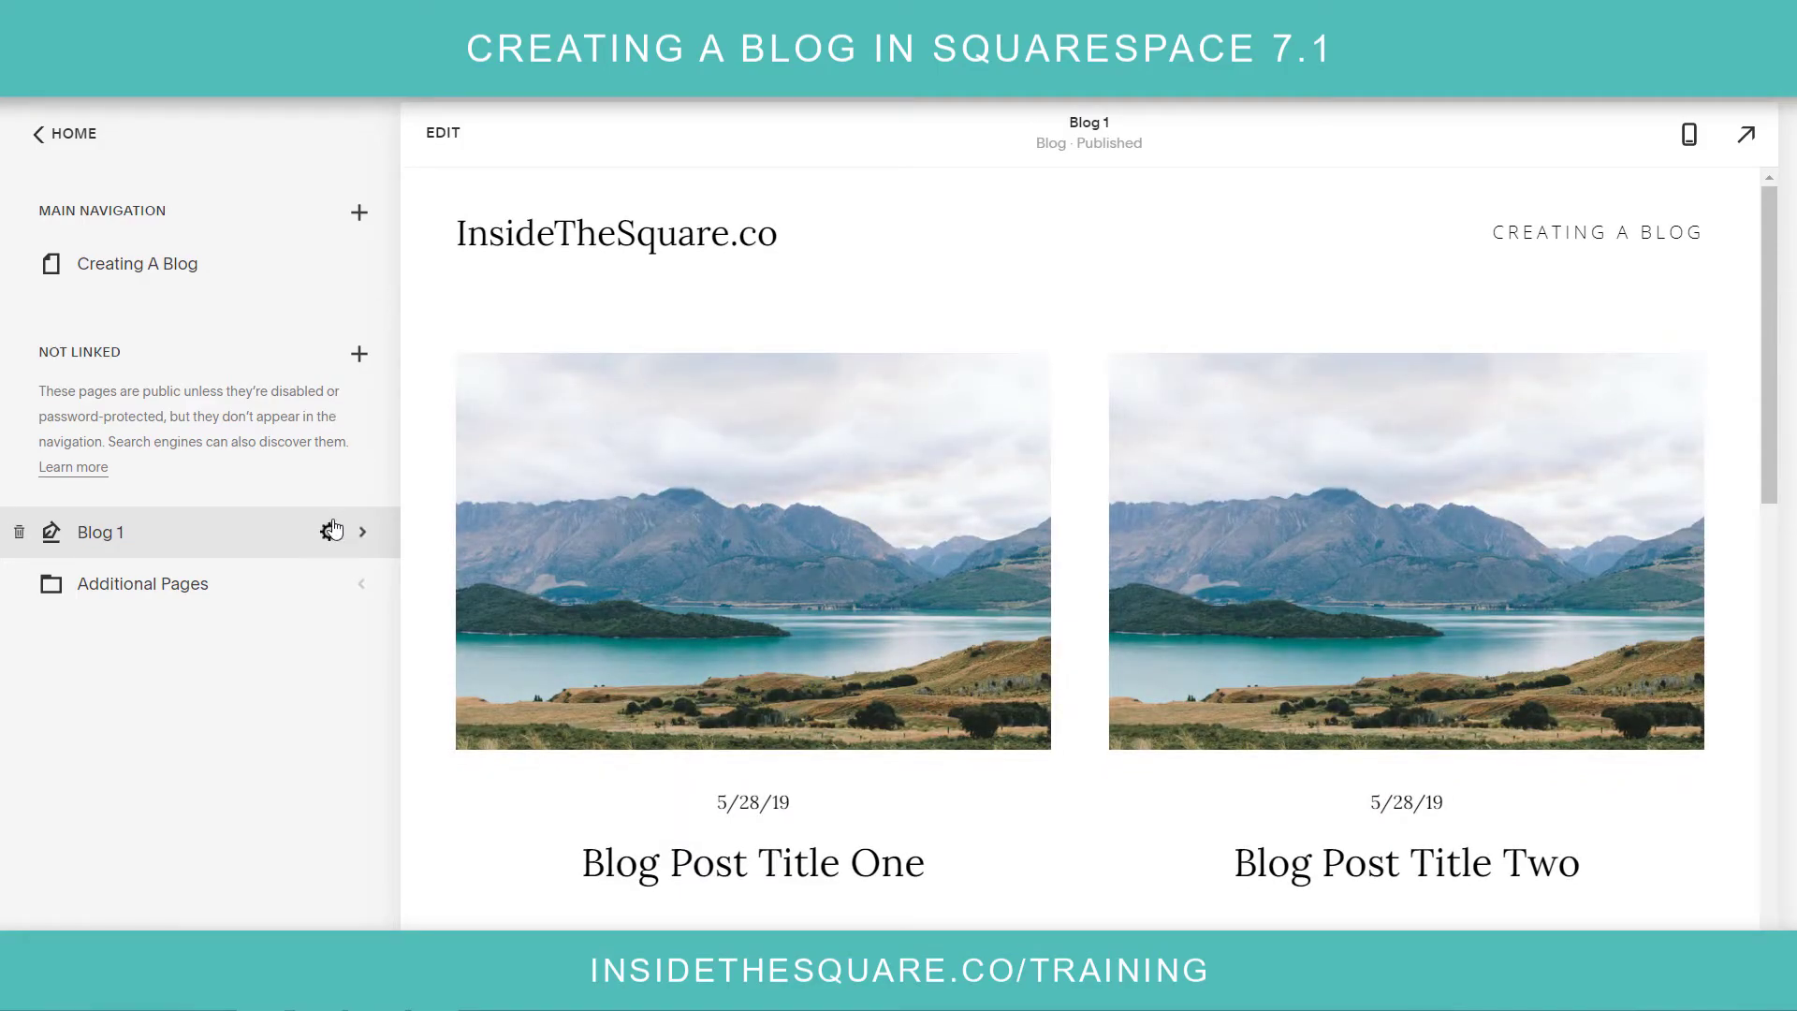
Step: Open the Blog 1 settings from the page list, close them, and reopen them from within the page editor
left_click(329, 532)
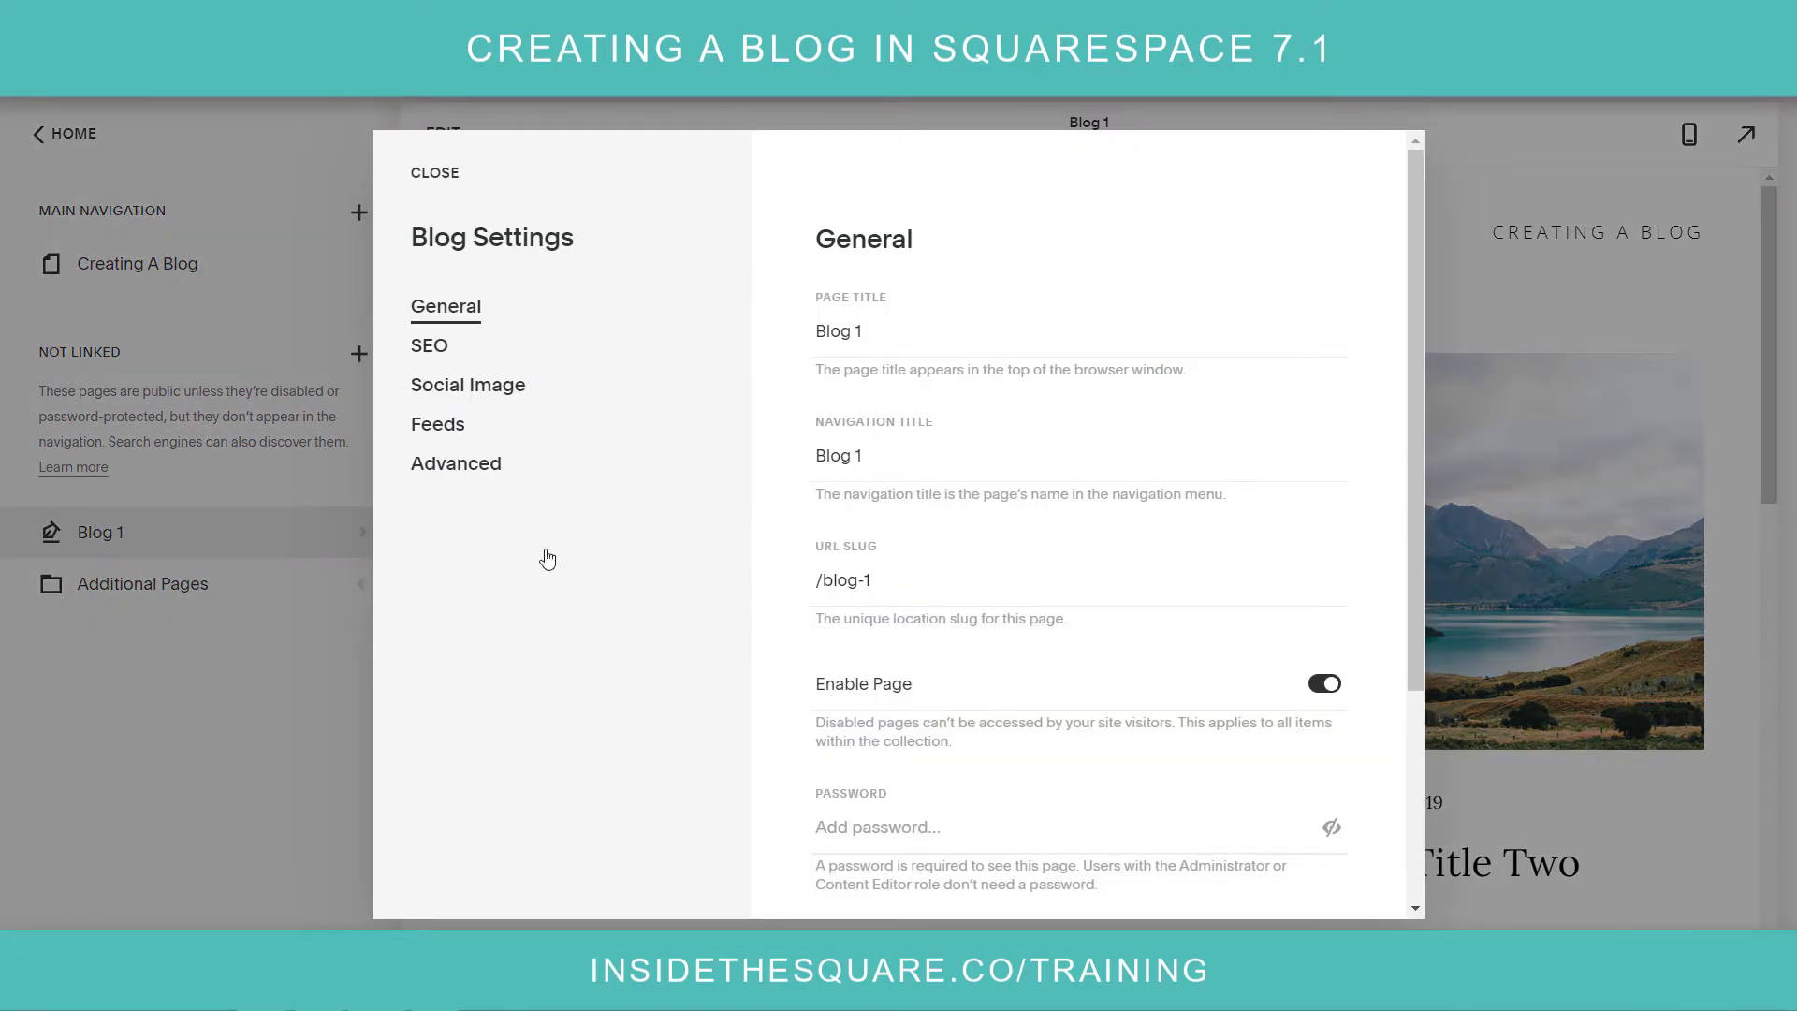
left_click(436, 173)
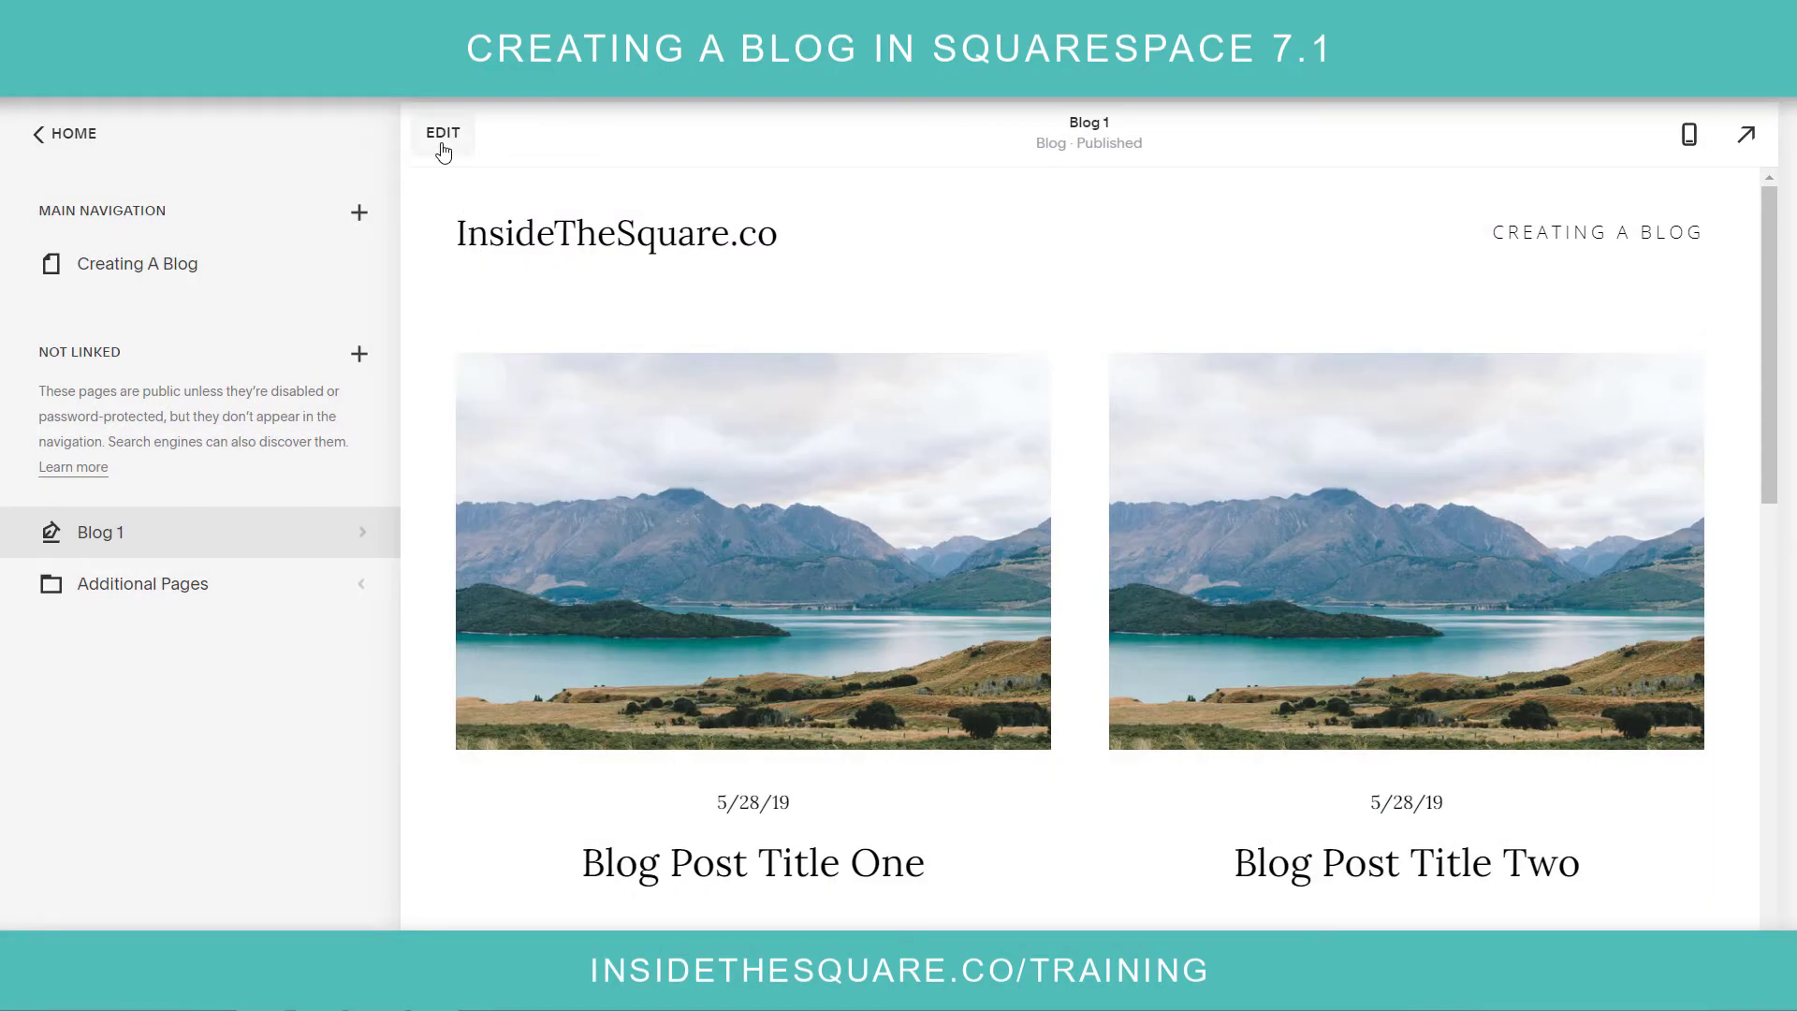
left_click(442, 140)
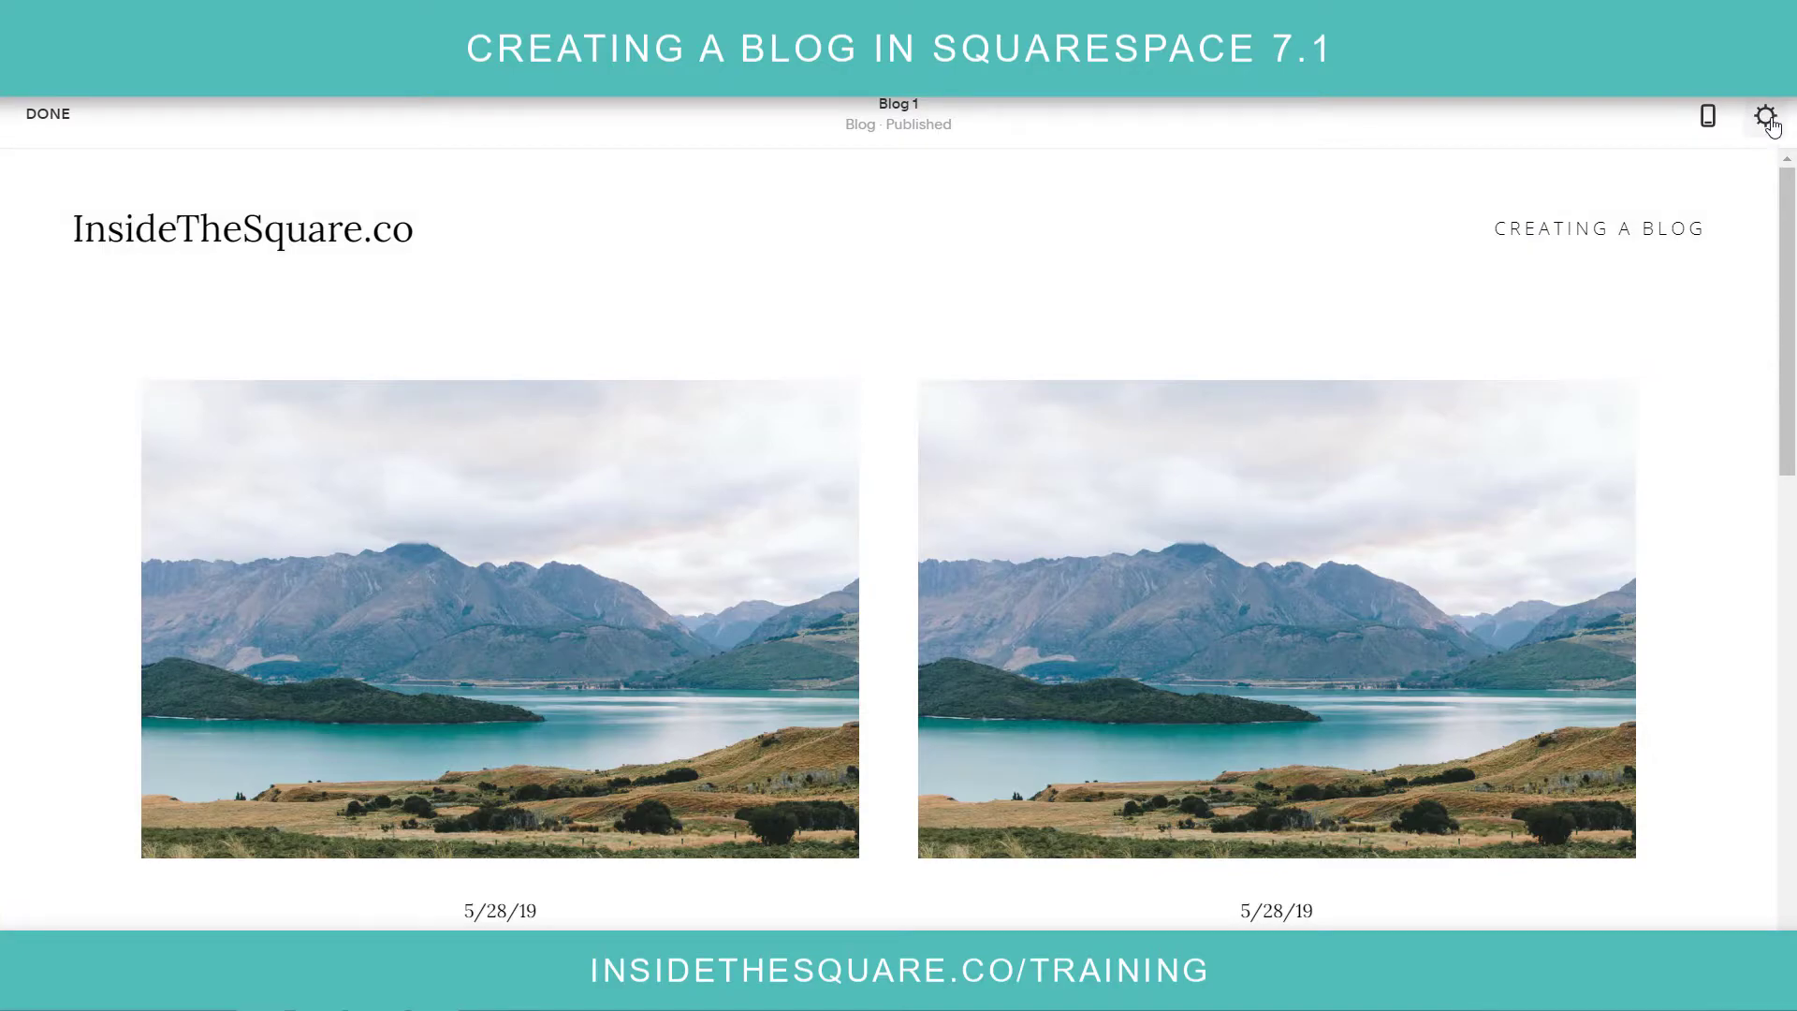
left_click(1767, 118)
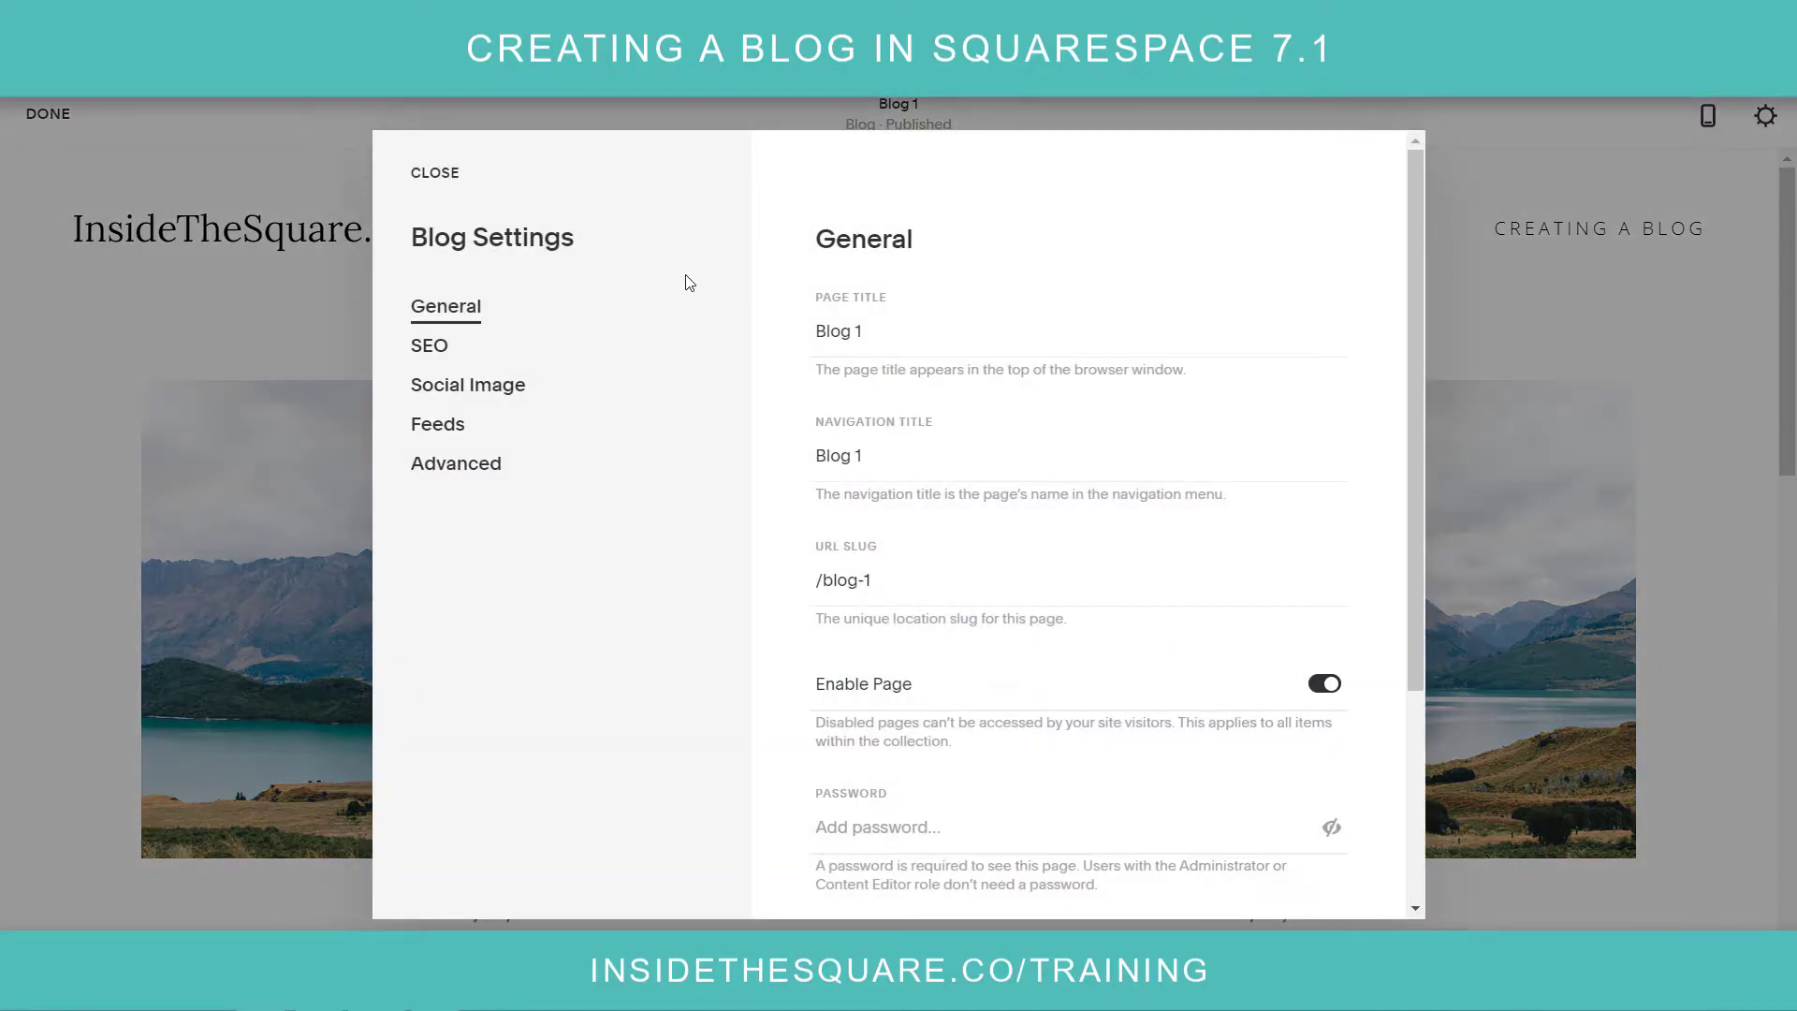
Step: Look through the General, SEO, Social Image, Feeds and Advanced settings, close them, and leave the page editor
left_click(918, 341)
key("Tab")
key("Tab")
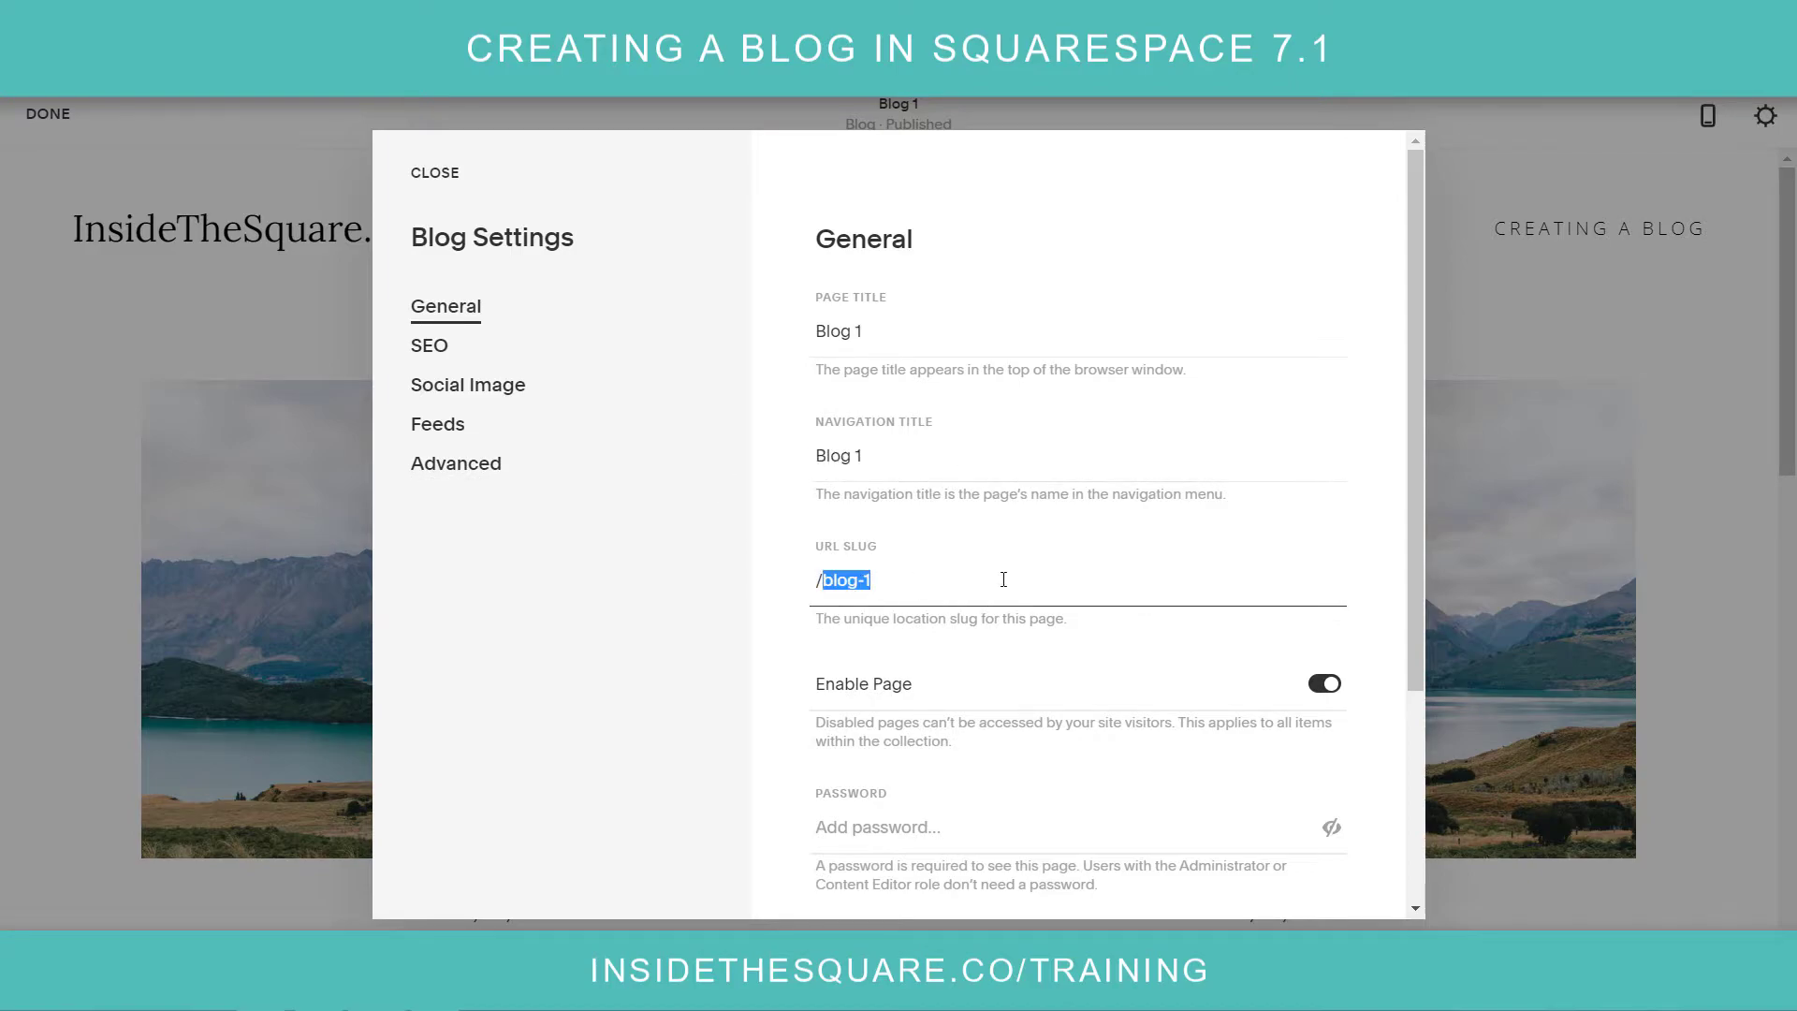
scroll(1004, 579, "down", 1)
left_click(436, 360)
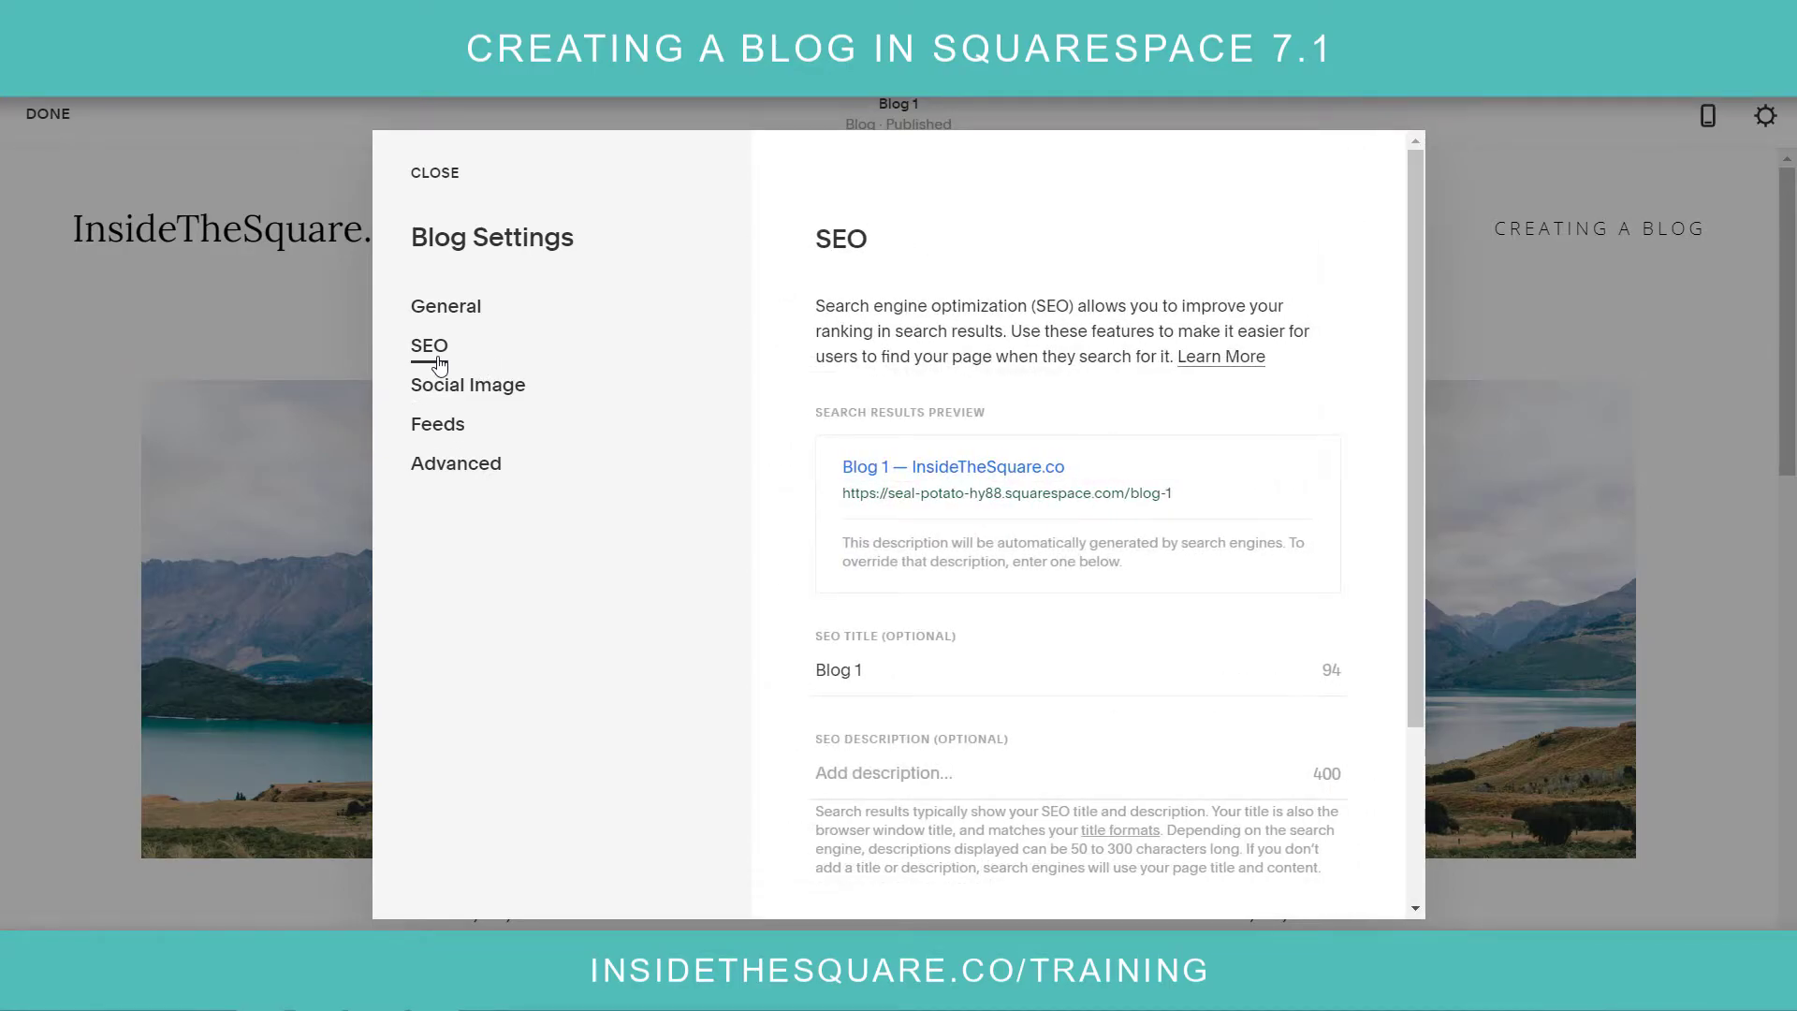
left_click(485, 395)
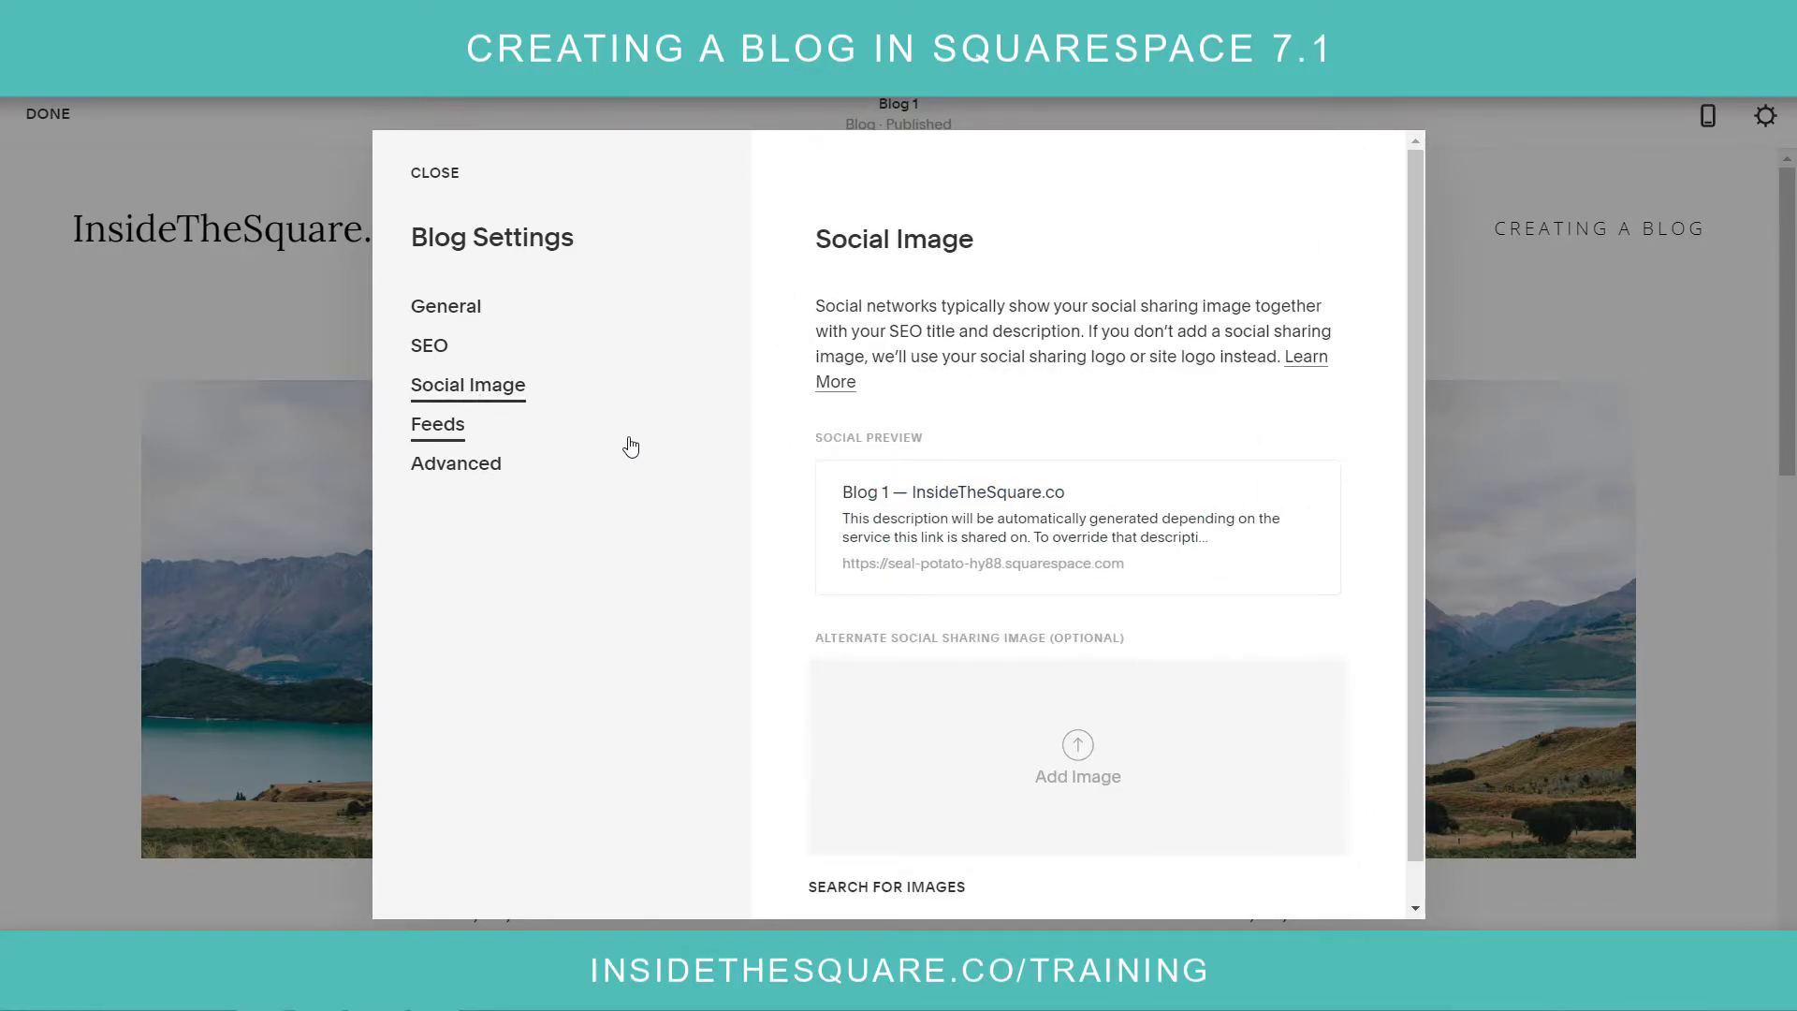
left_click(495, 438)
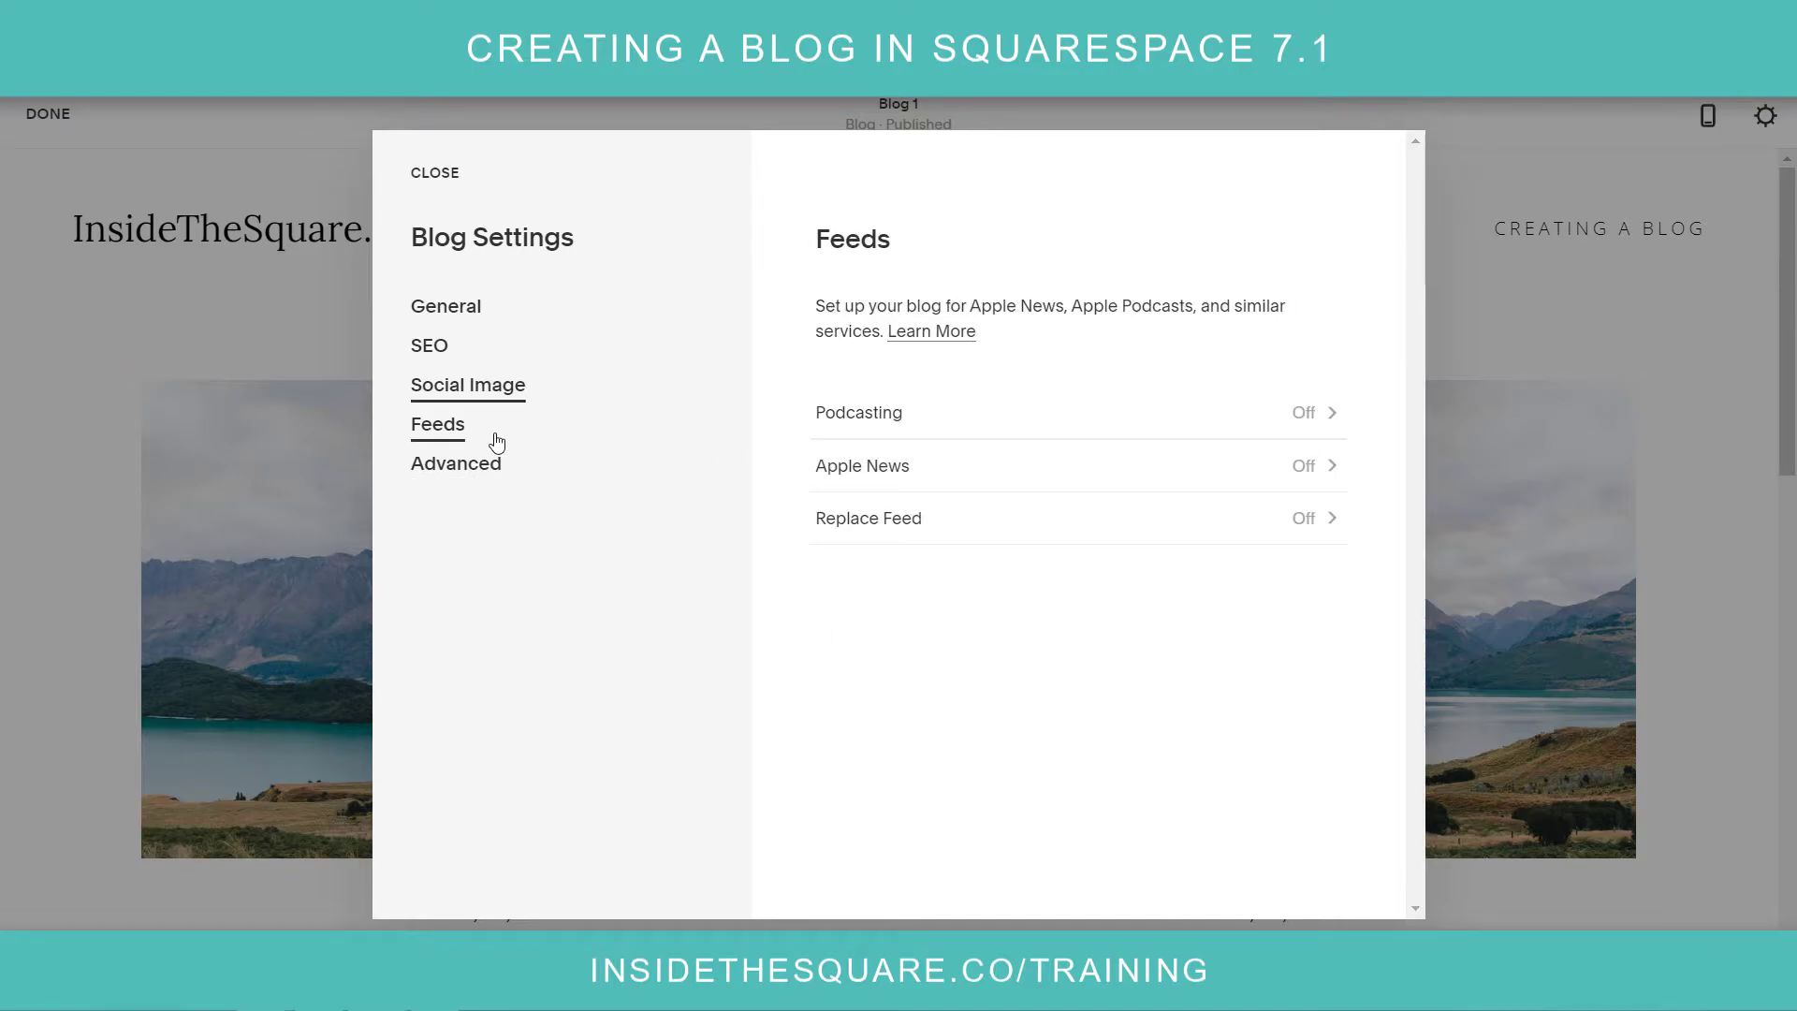
left_click(506, 473)
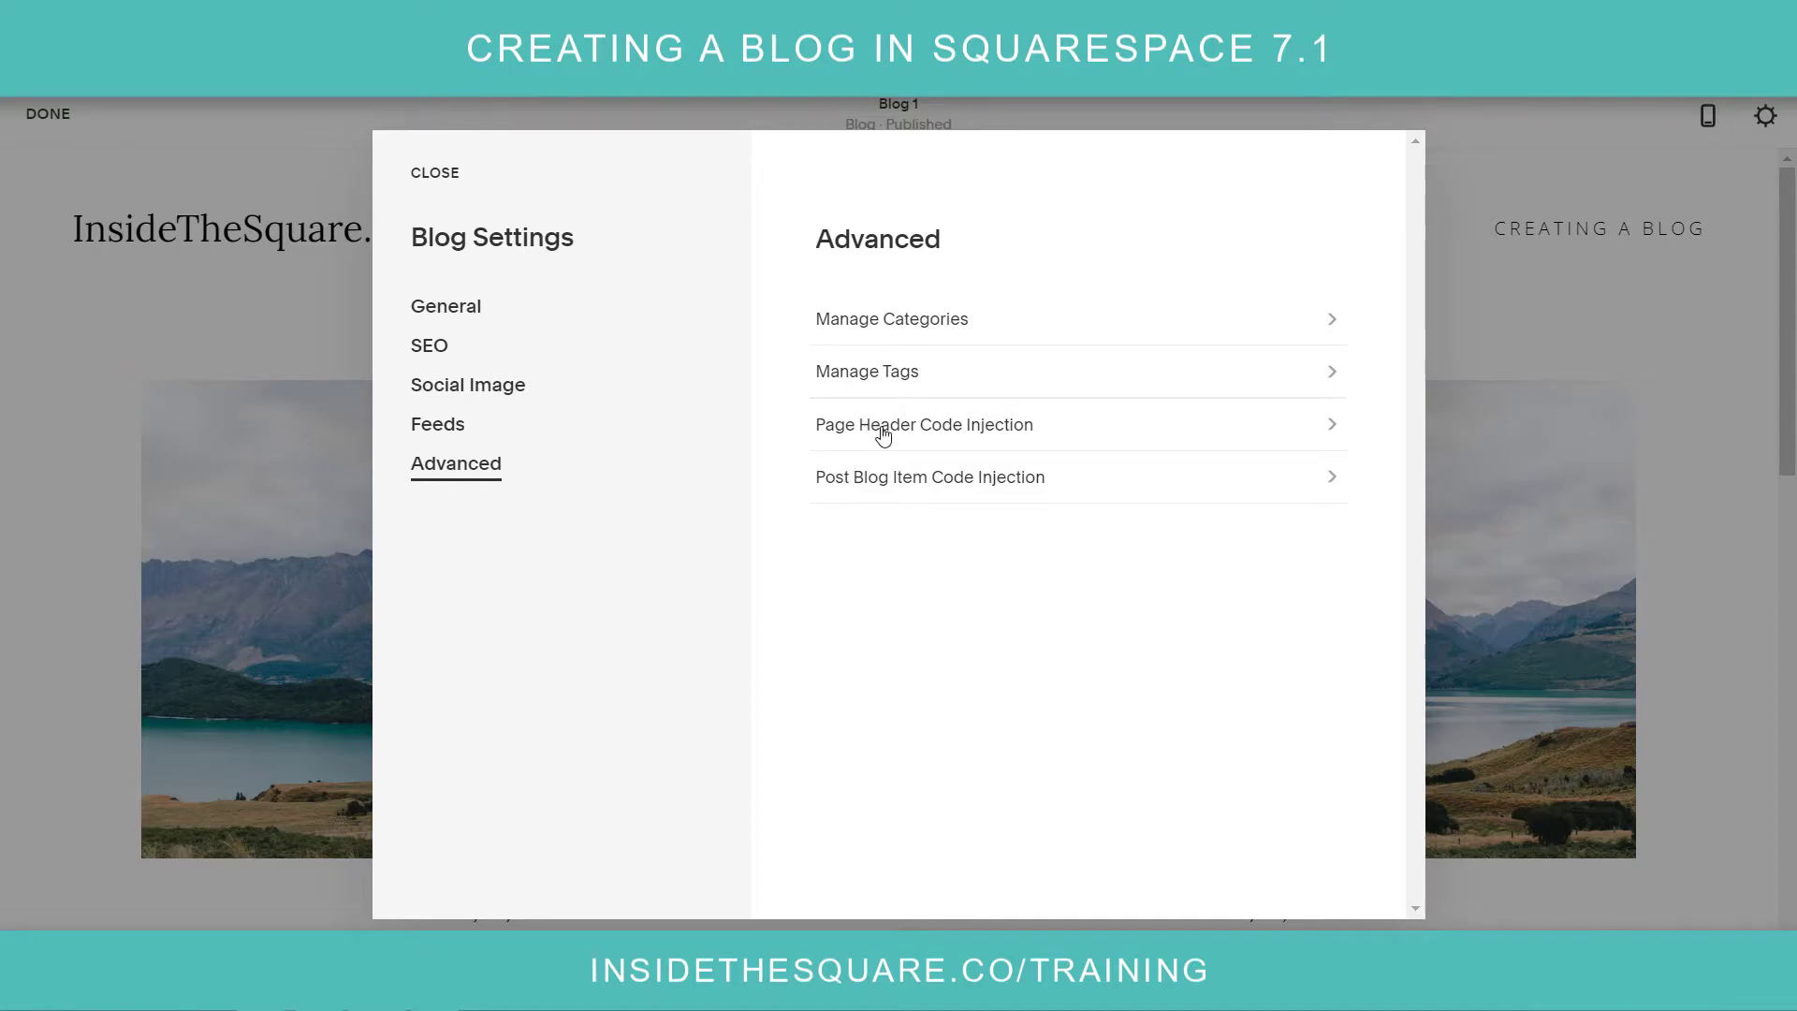
left_click(450, 181)
left_click(65, 115)
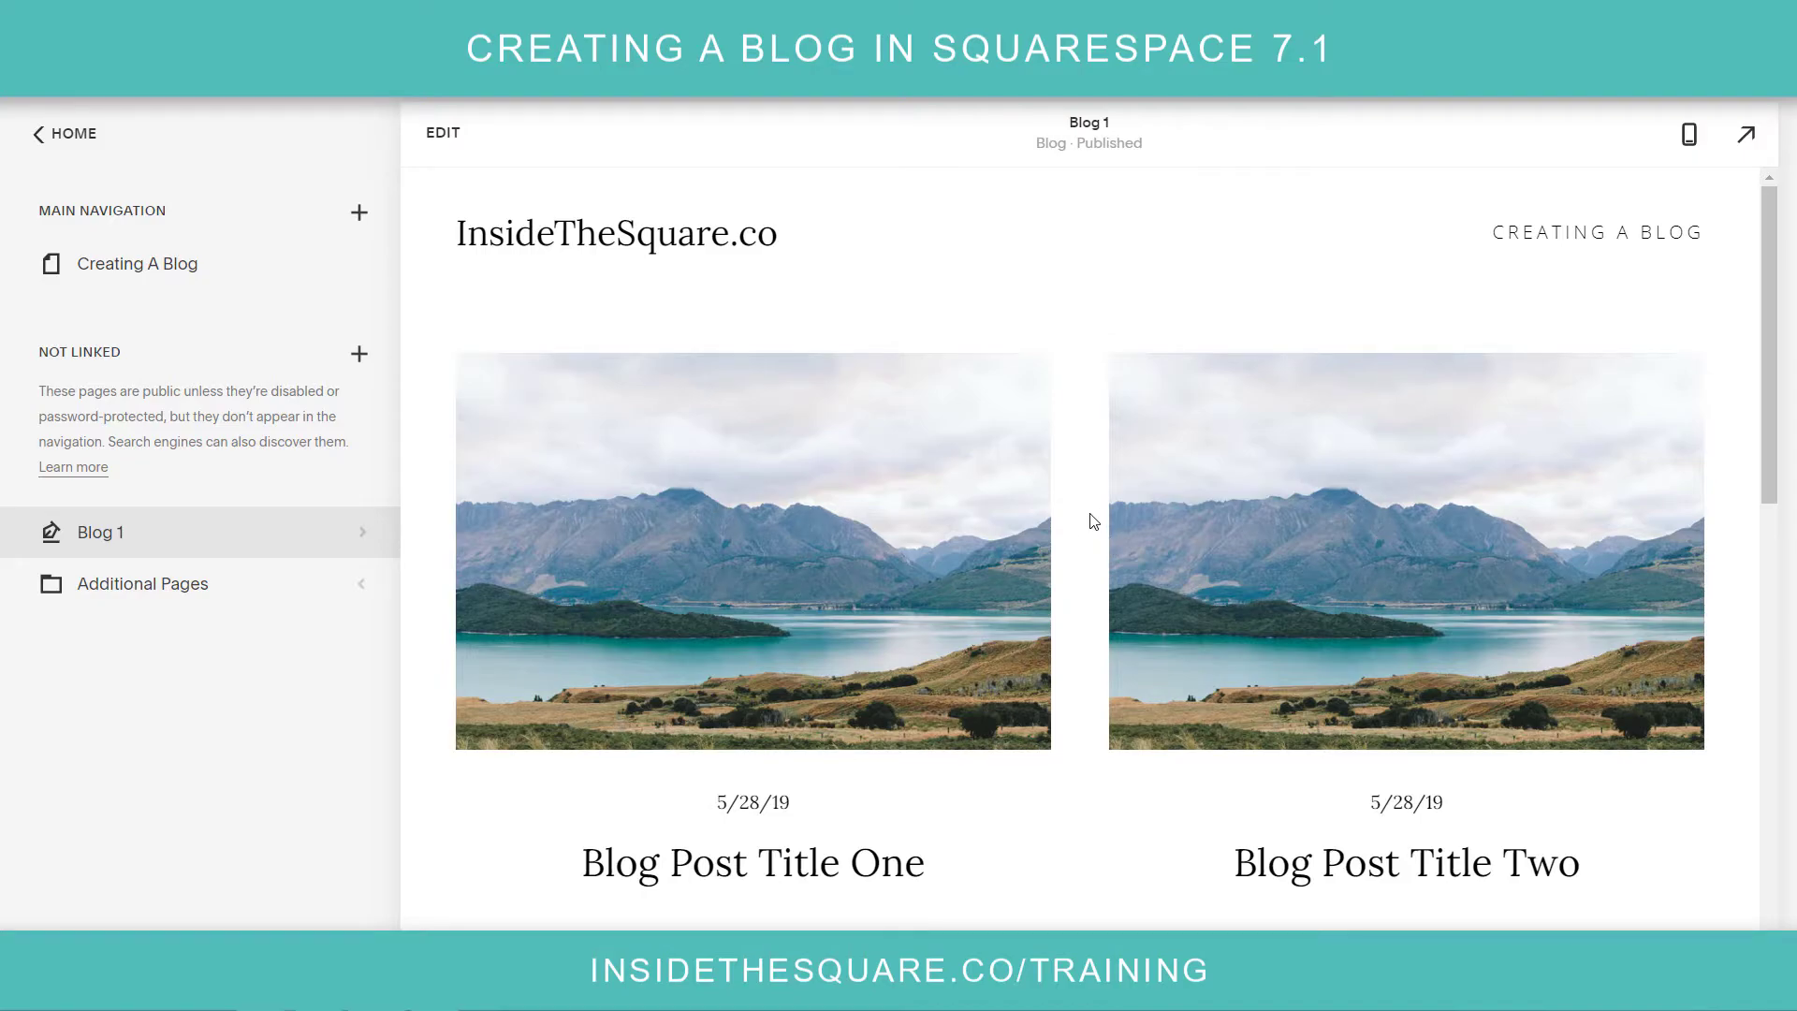
Step: Look over the blog page, show the list of posts in Blog 1, and open Blog Post Title One for editing
scroll(1094, 521, "down", 10)
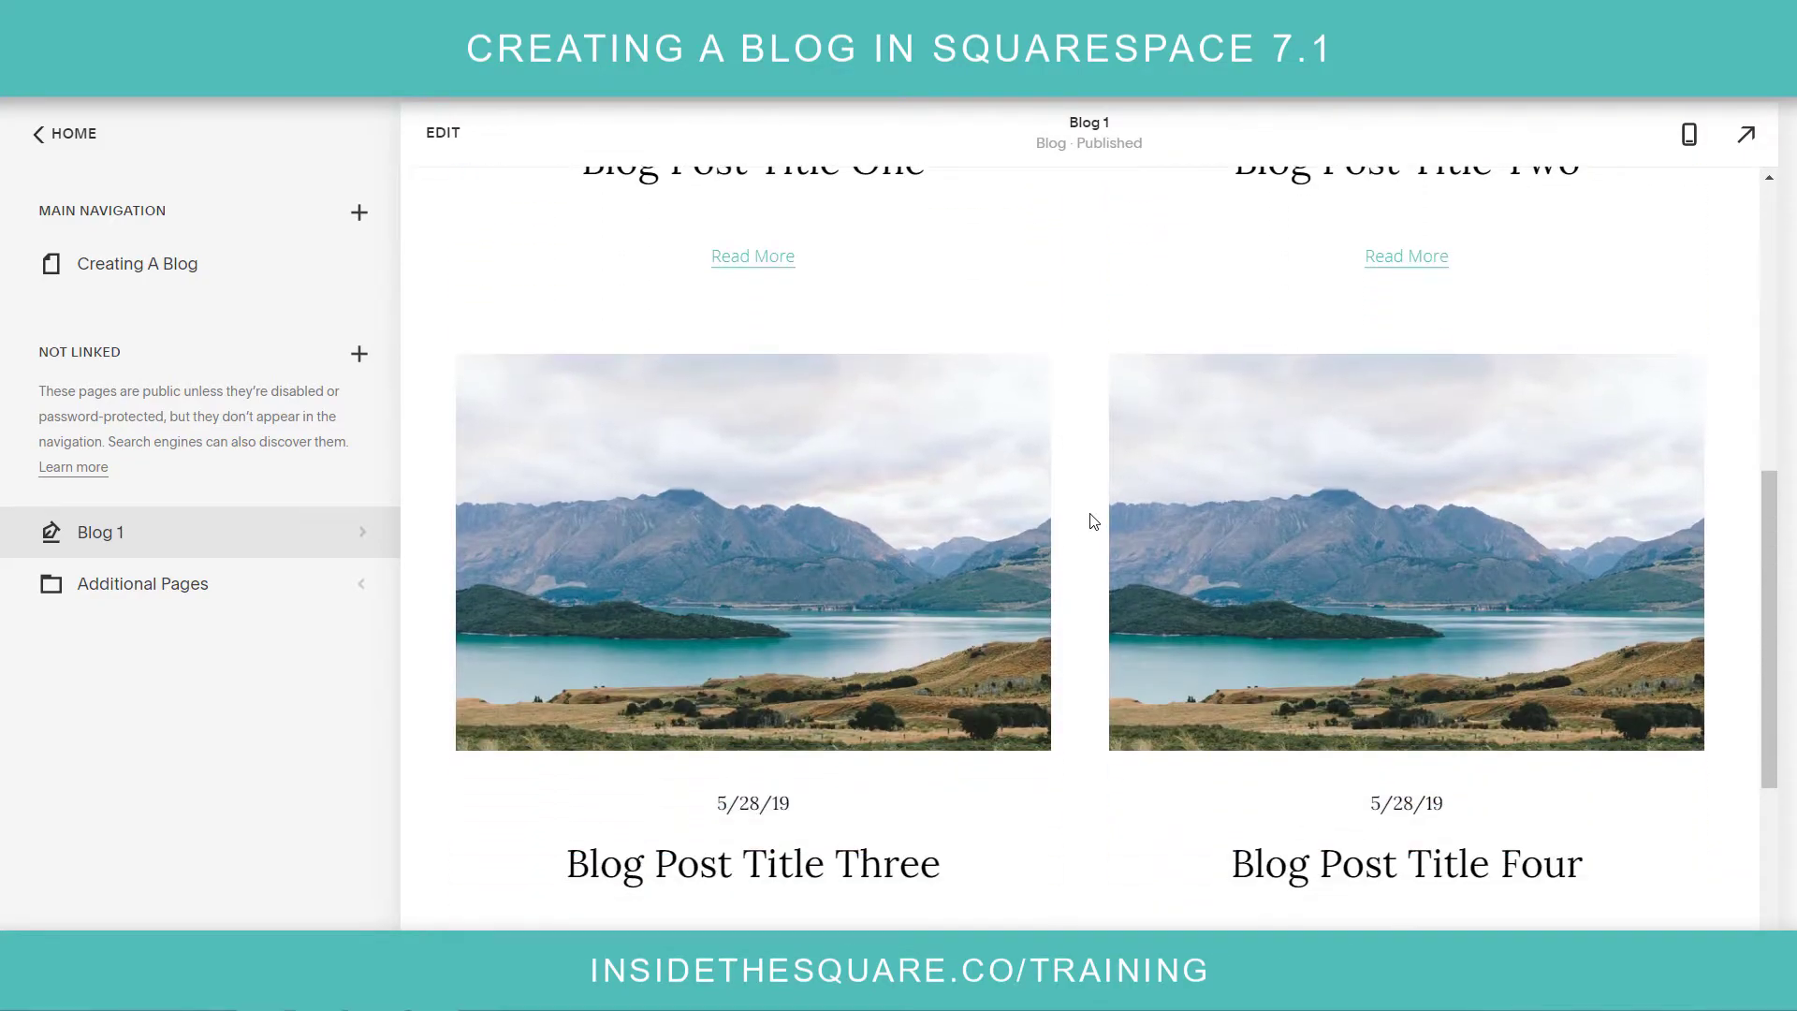
scroll(1093, 521, "up", 10)
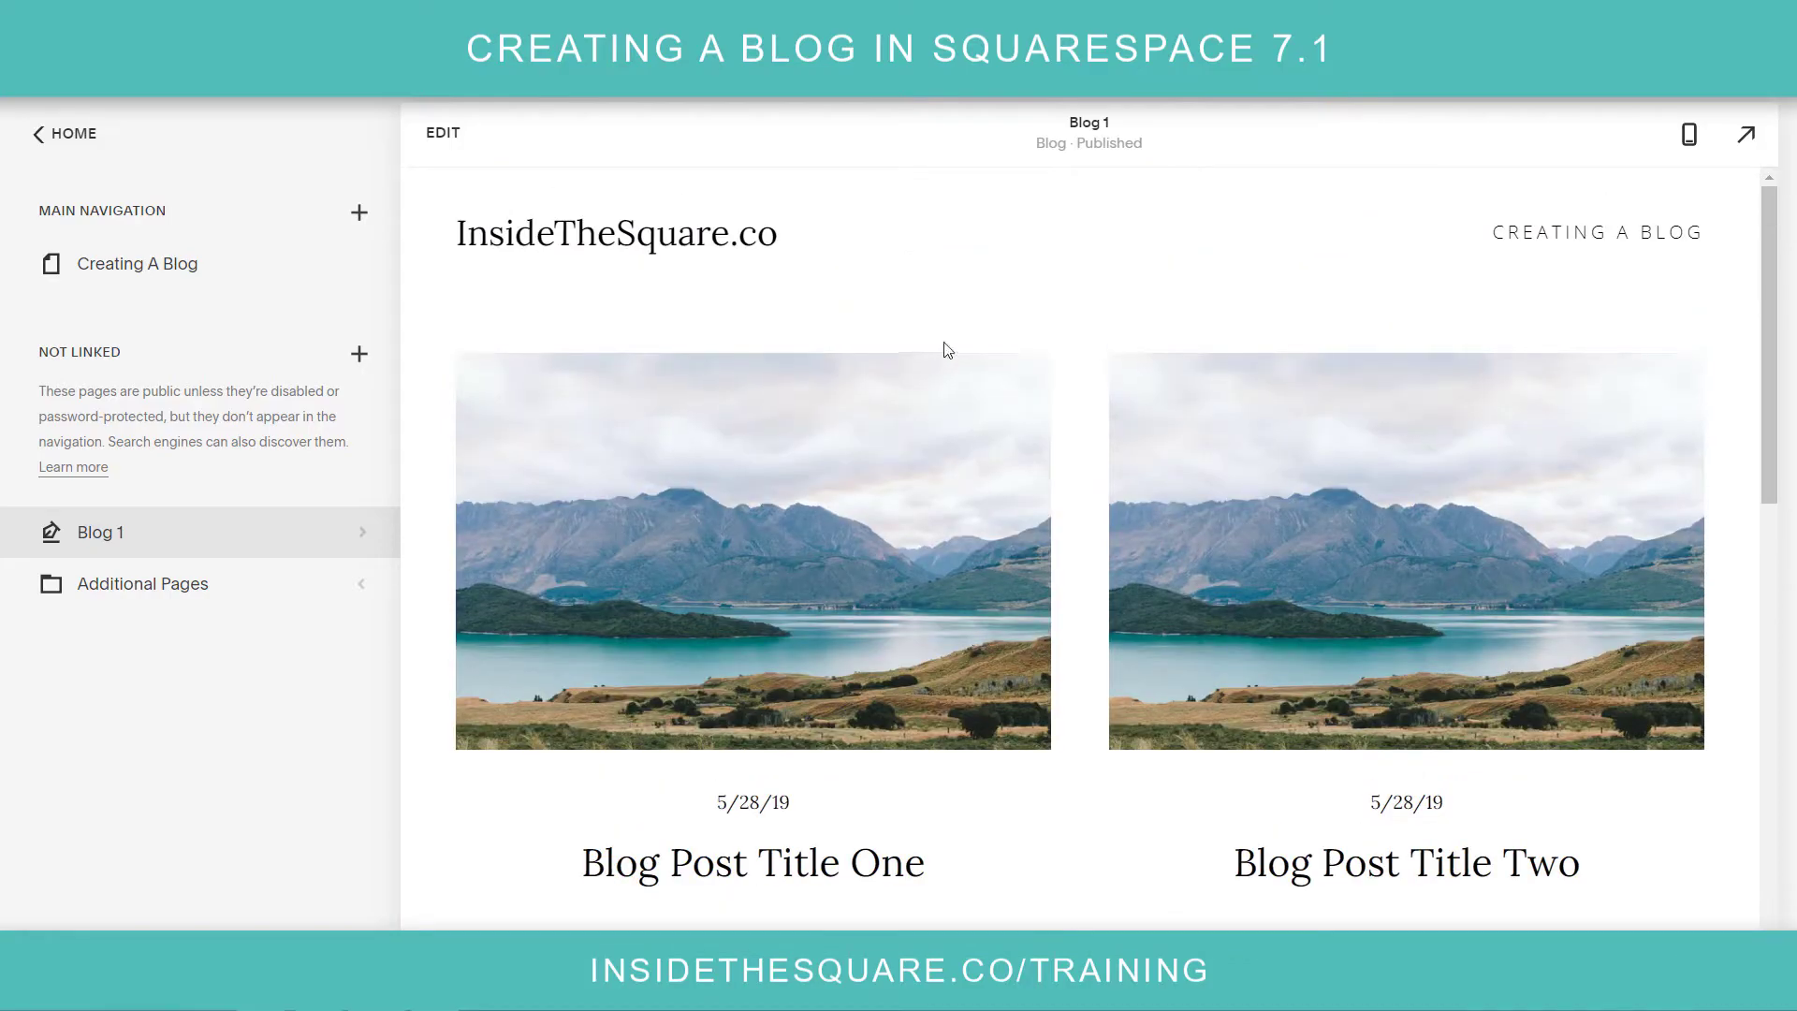
left_click(365, 540)
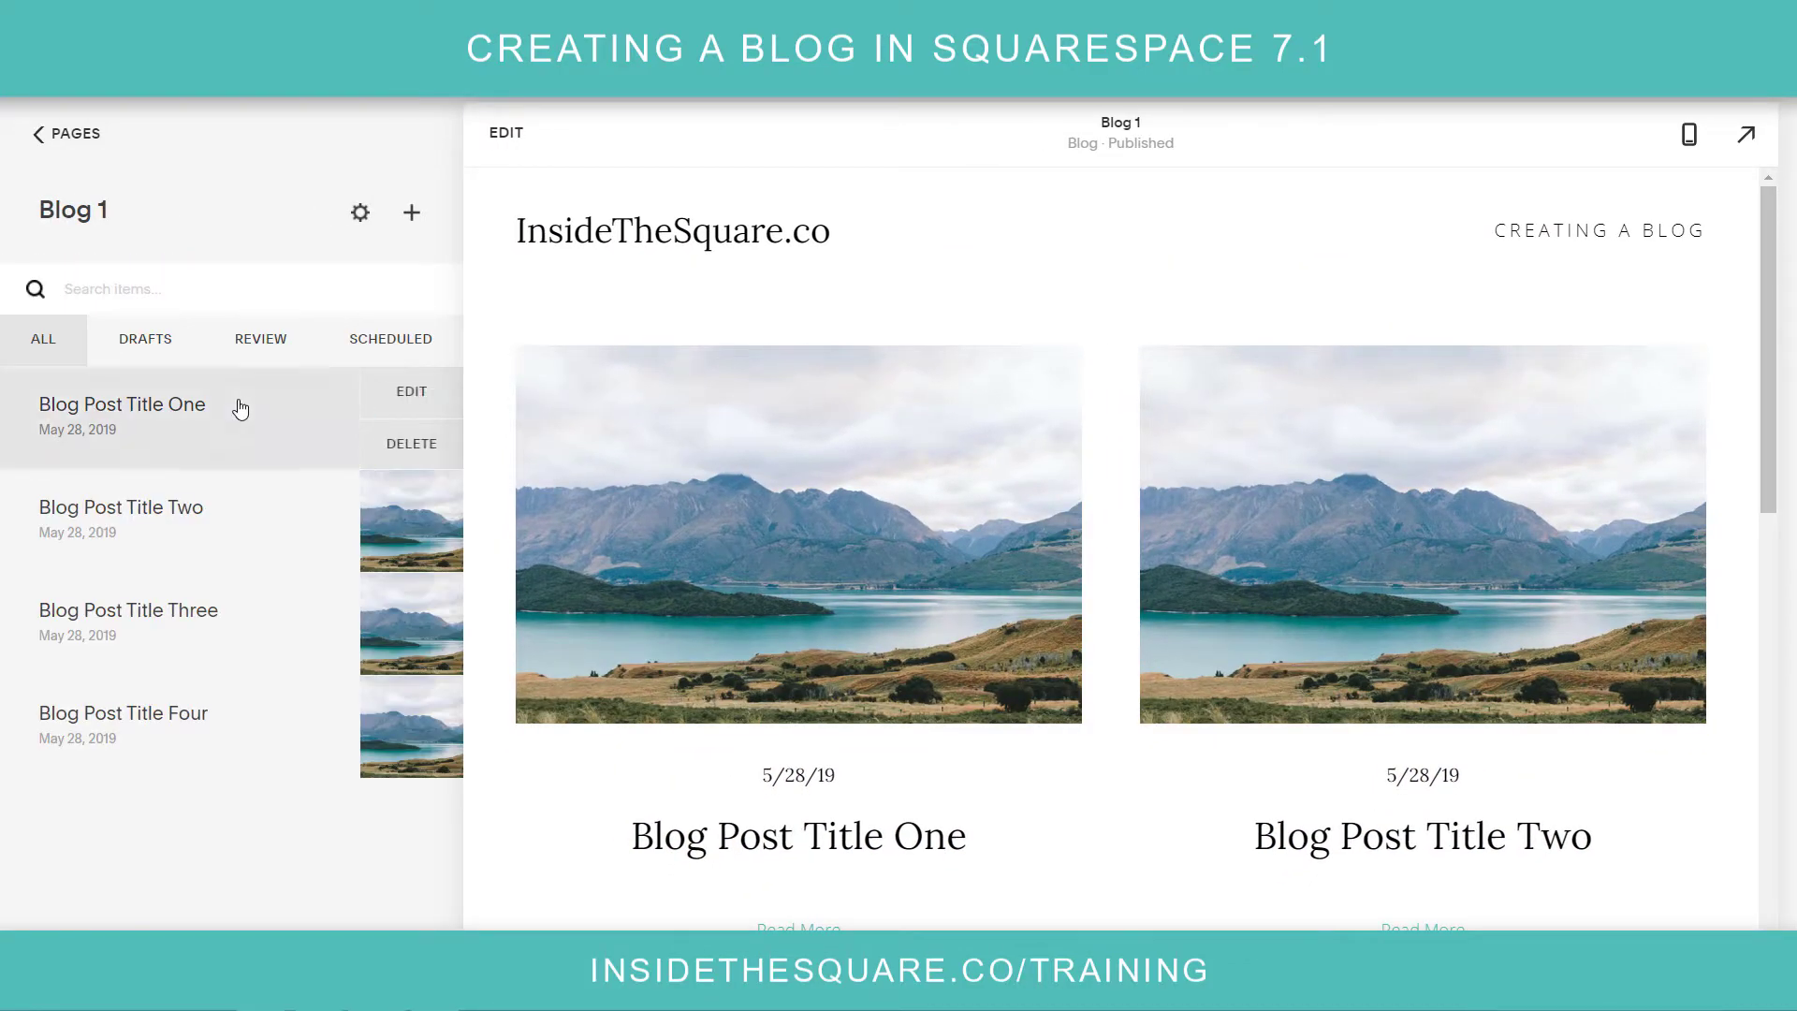
mouse_move(213, 471)
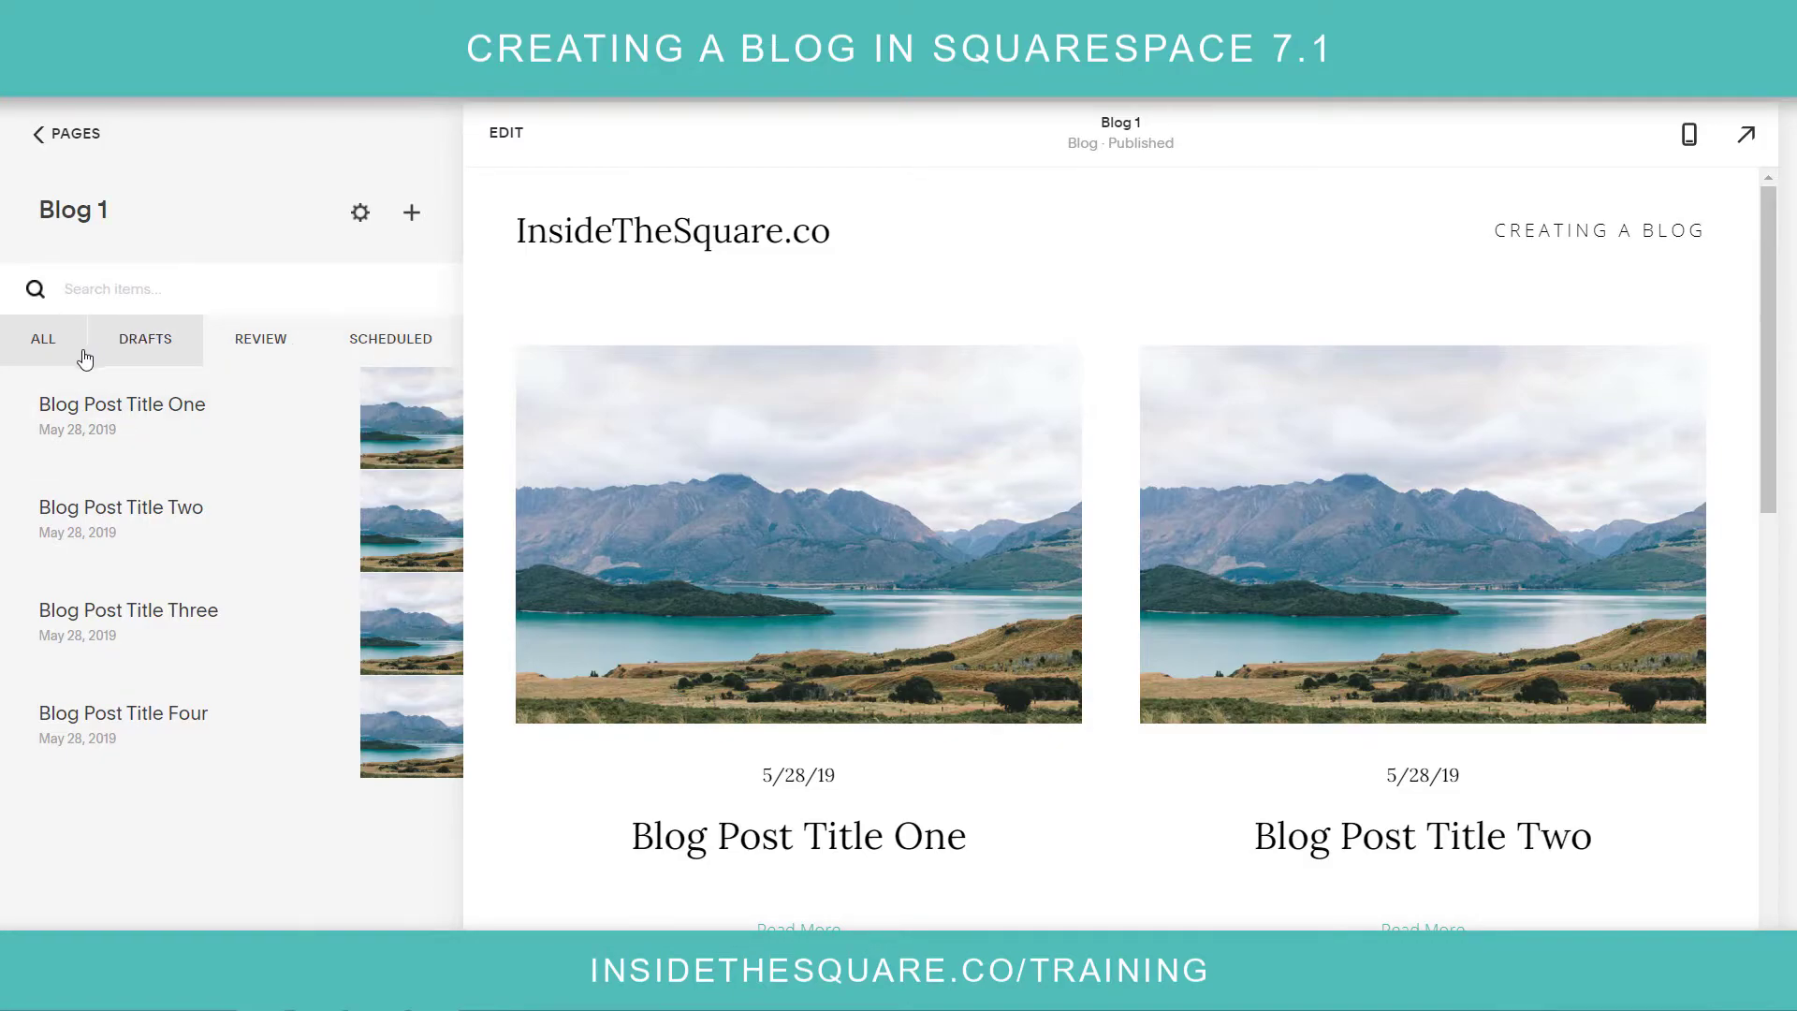
mouse_move(75, 407)
left_click(156, 418)
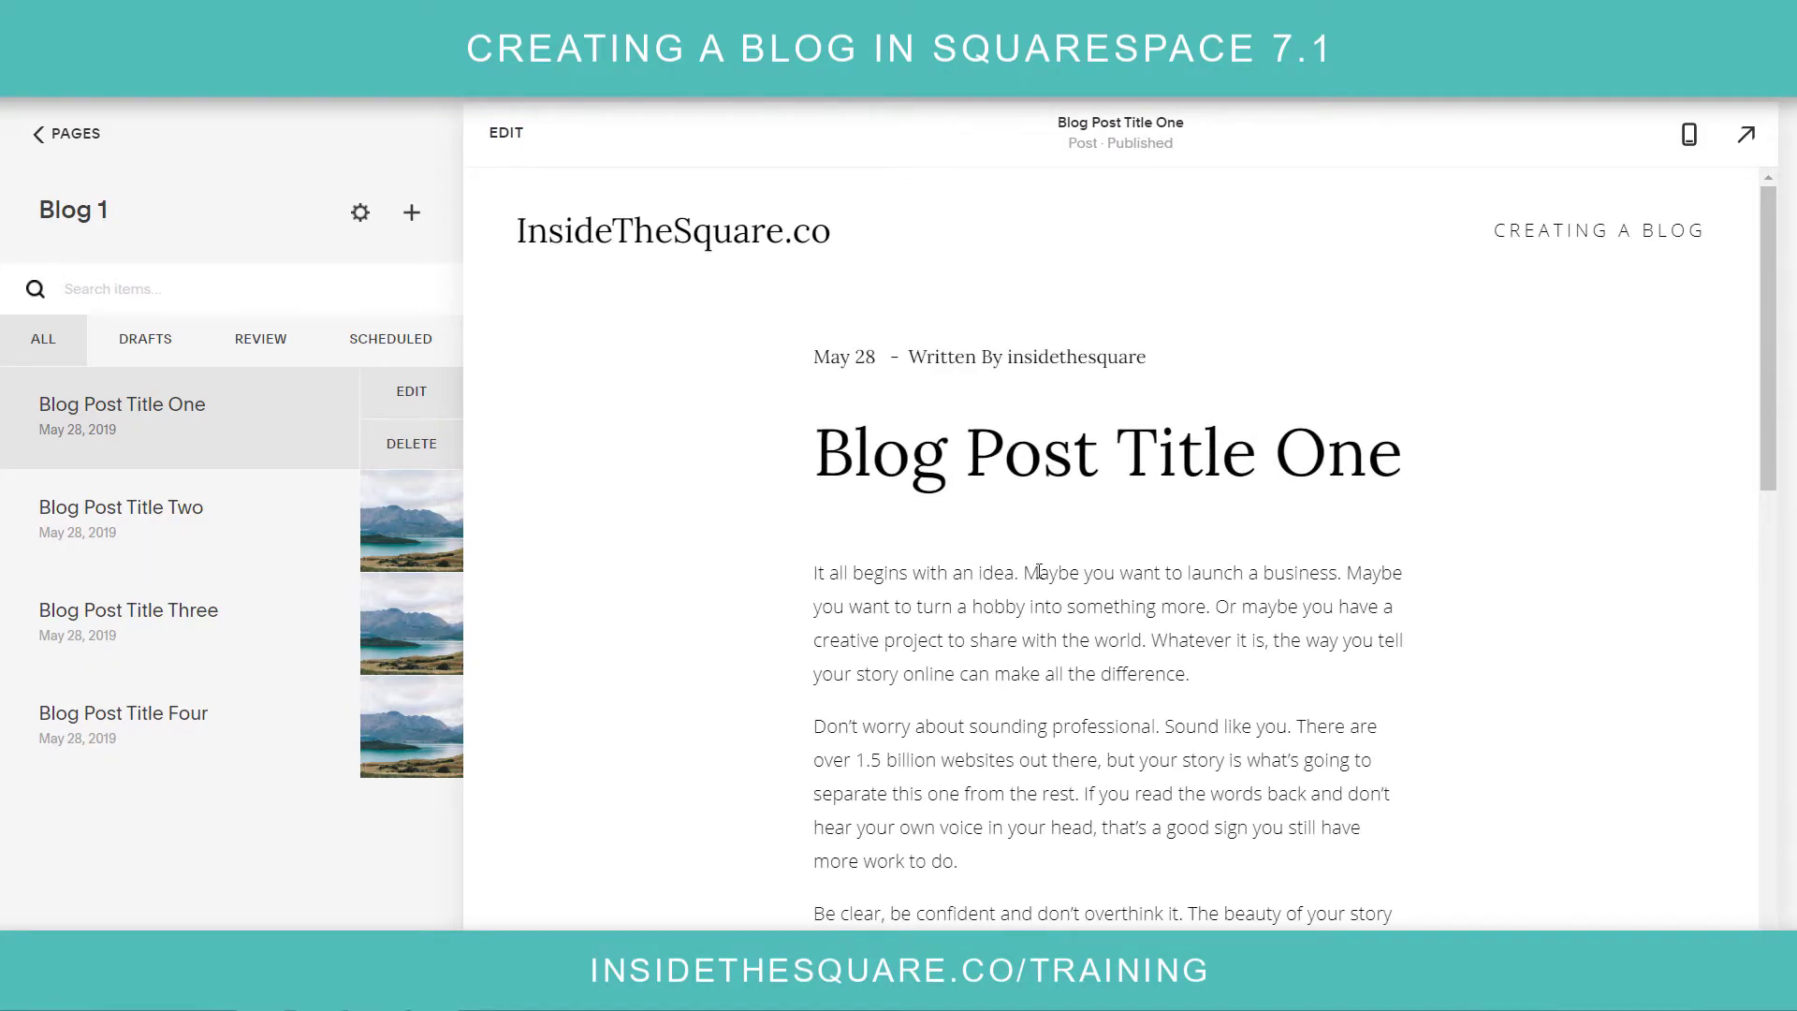
left_click(508, 136)
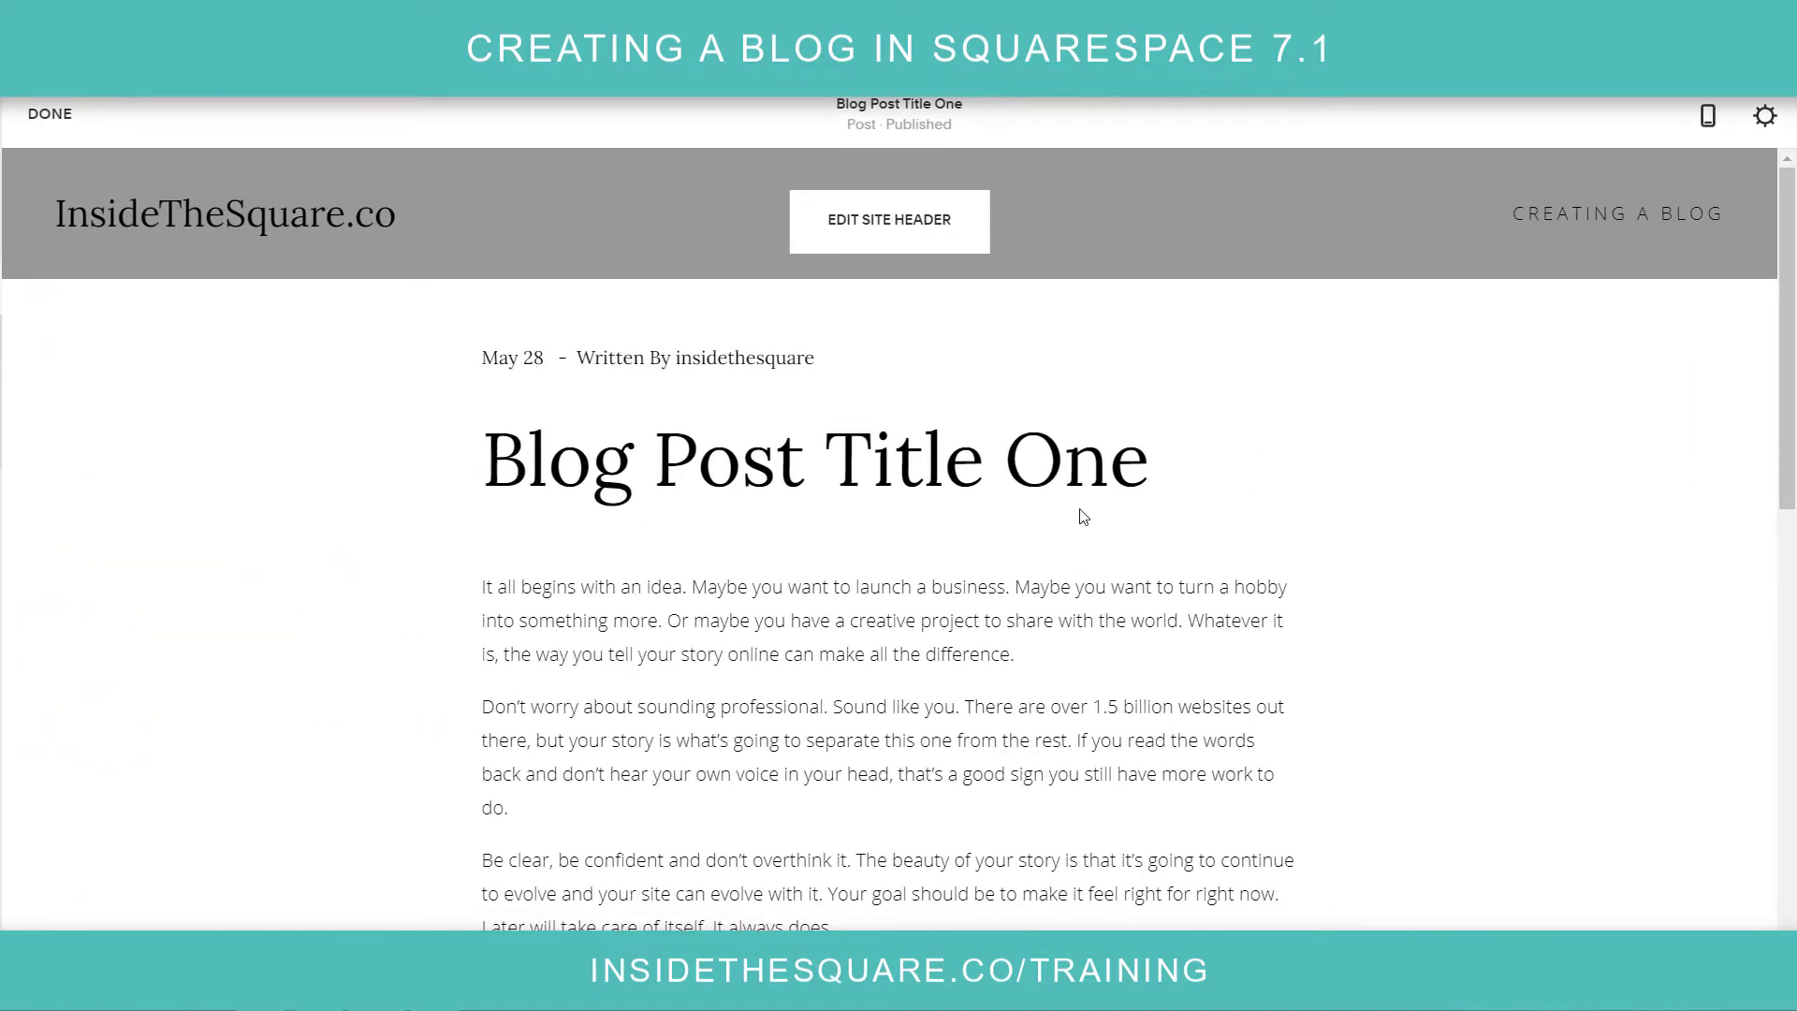
Step: Browse the content blocks available for insertion above the post's text and close the list without adding one
scroll(1120, 557, "down", 5)
scroll(1148, 538, "up", 4)
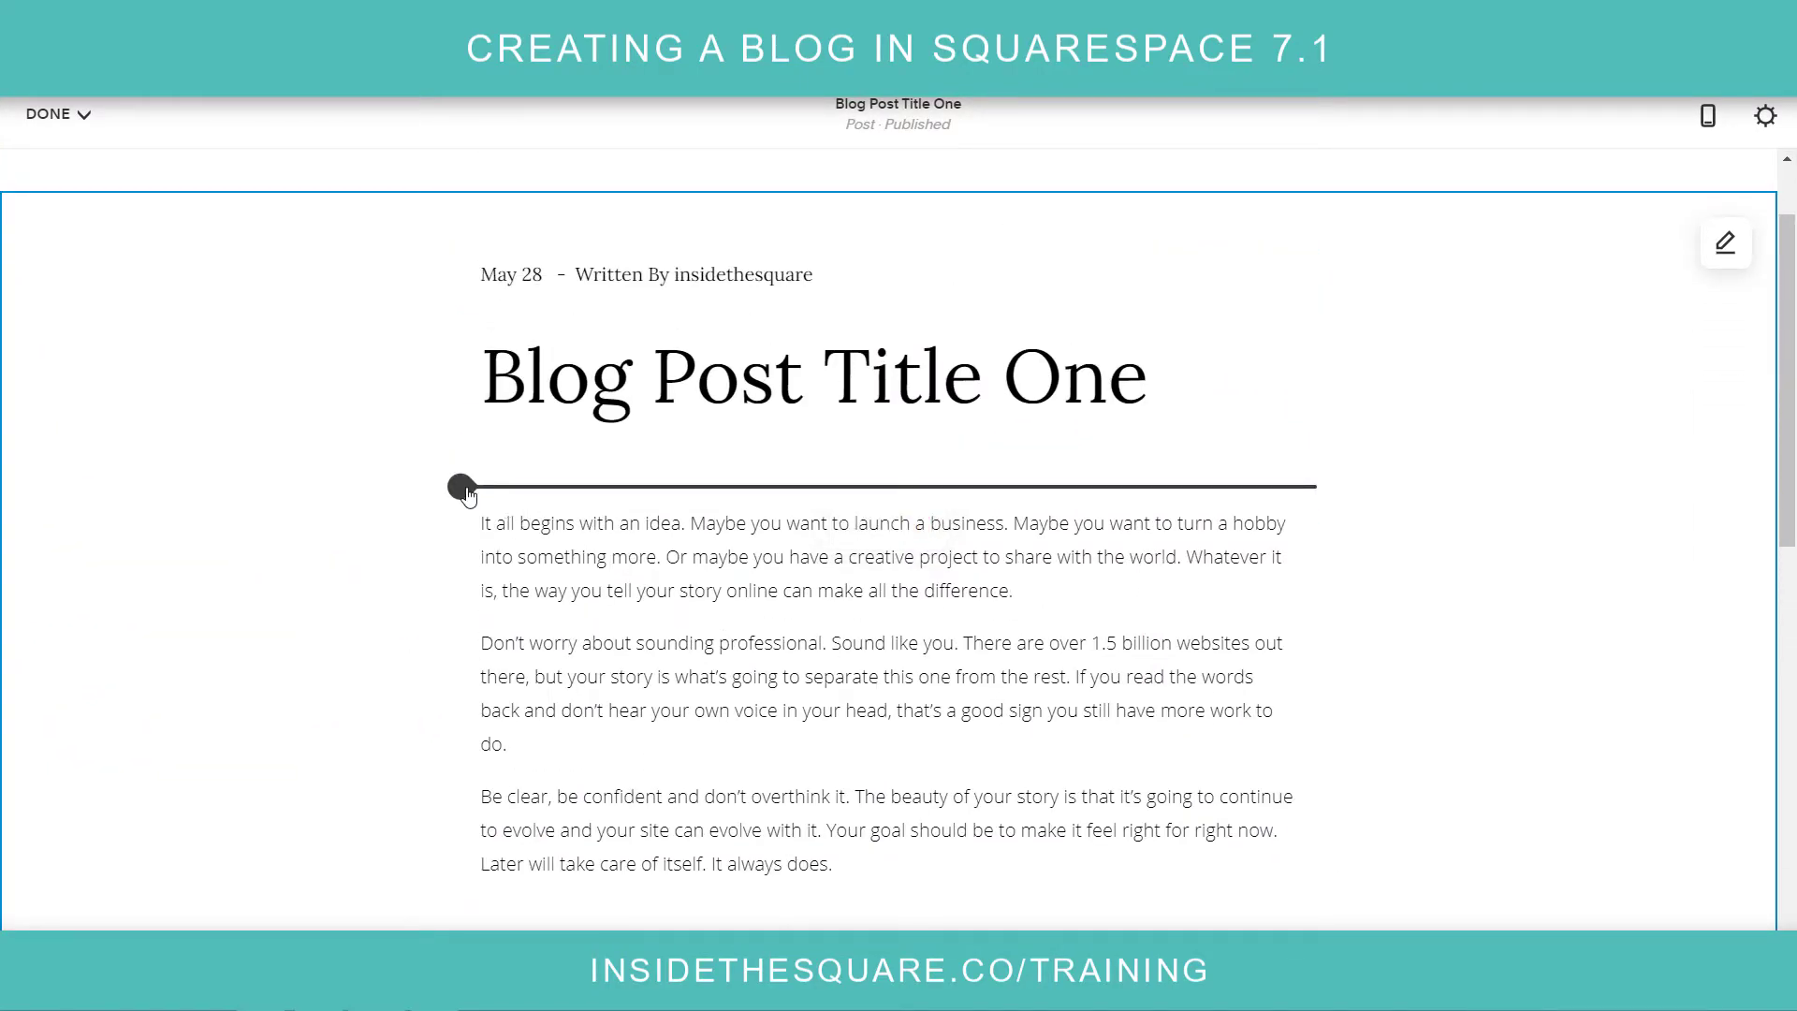
left_click(462, 488)
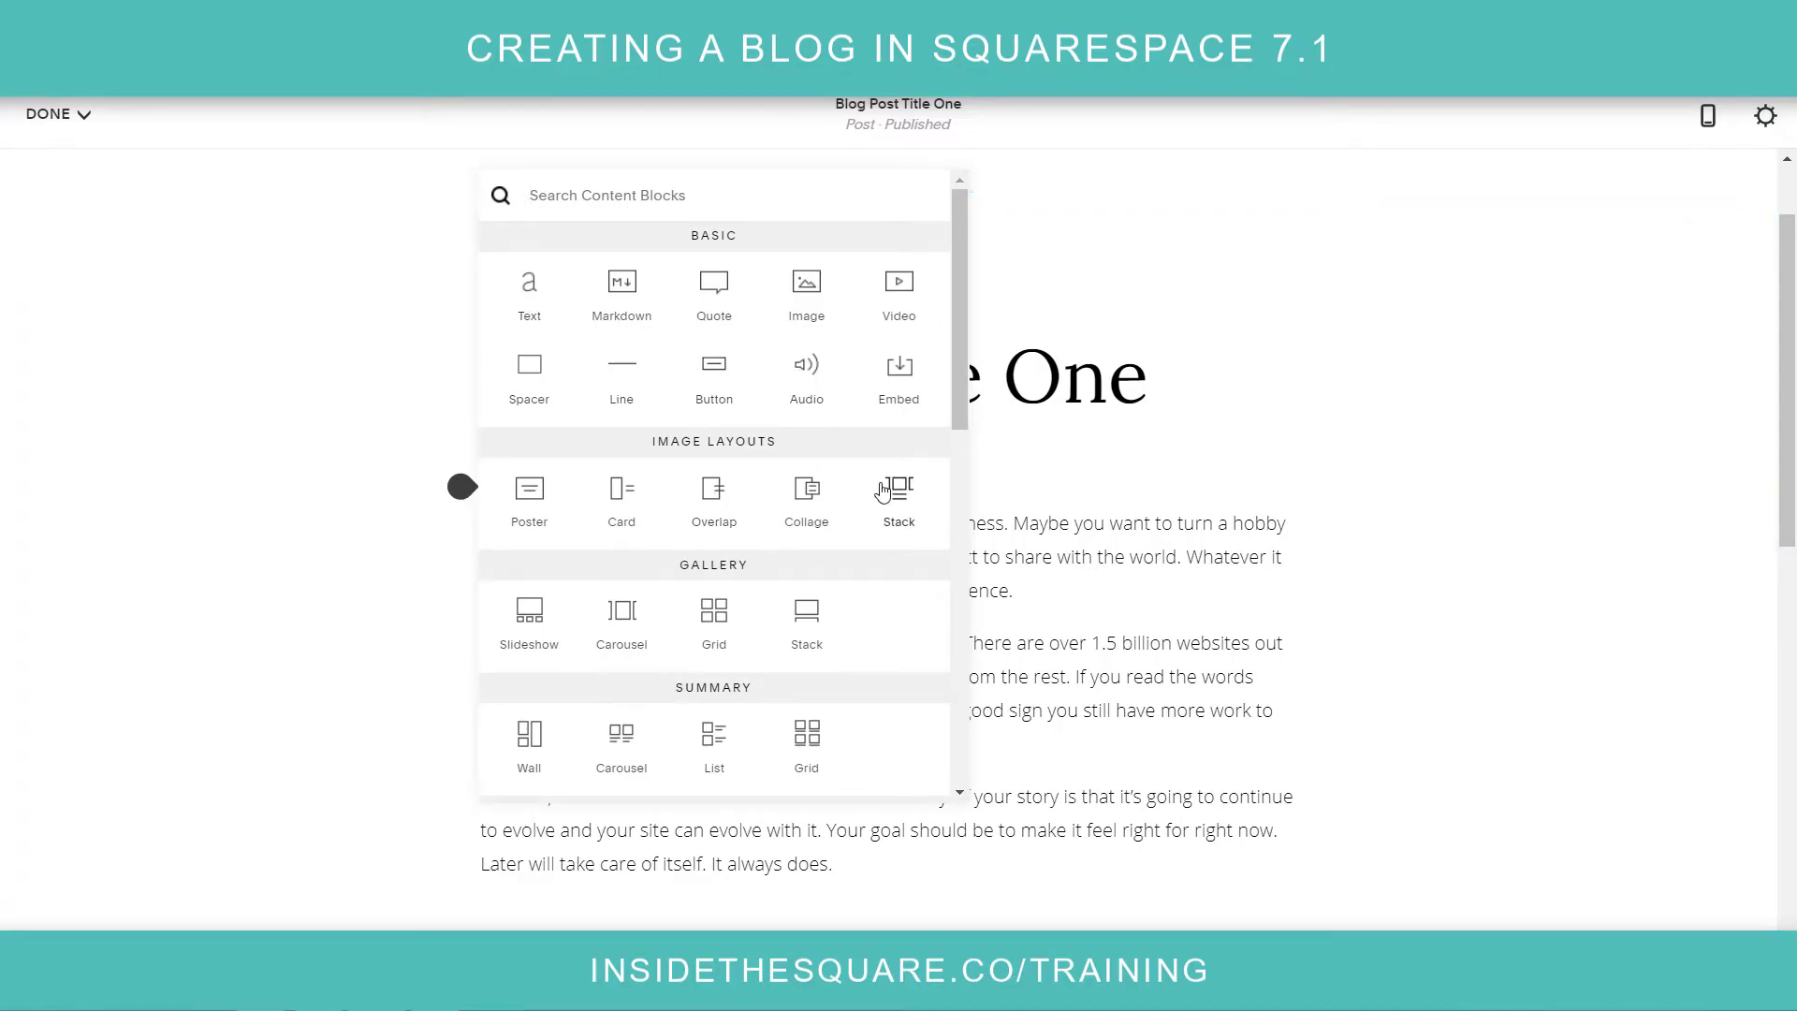
scroll(889, 486, "down", 4)
scroll(883, 491, "down", 1)
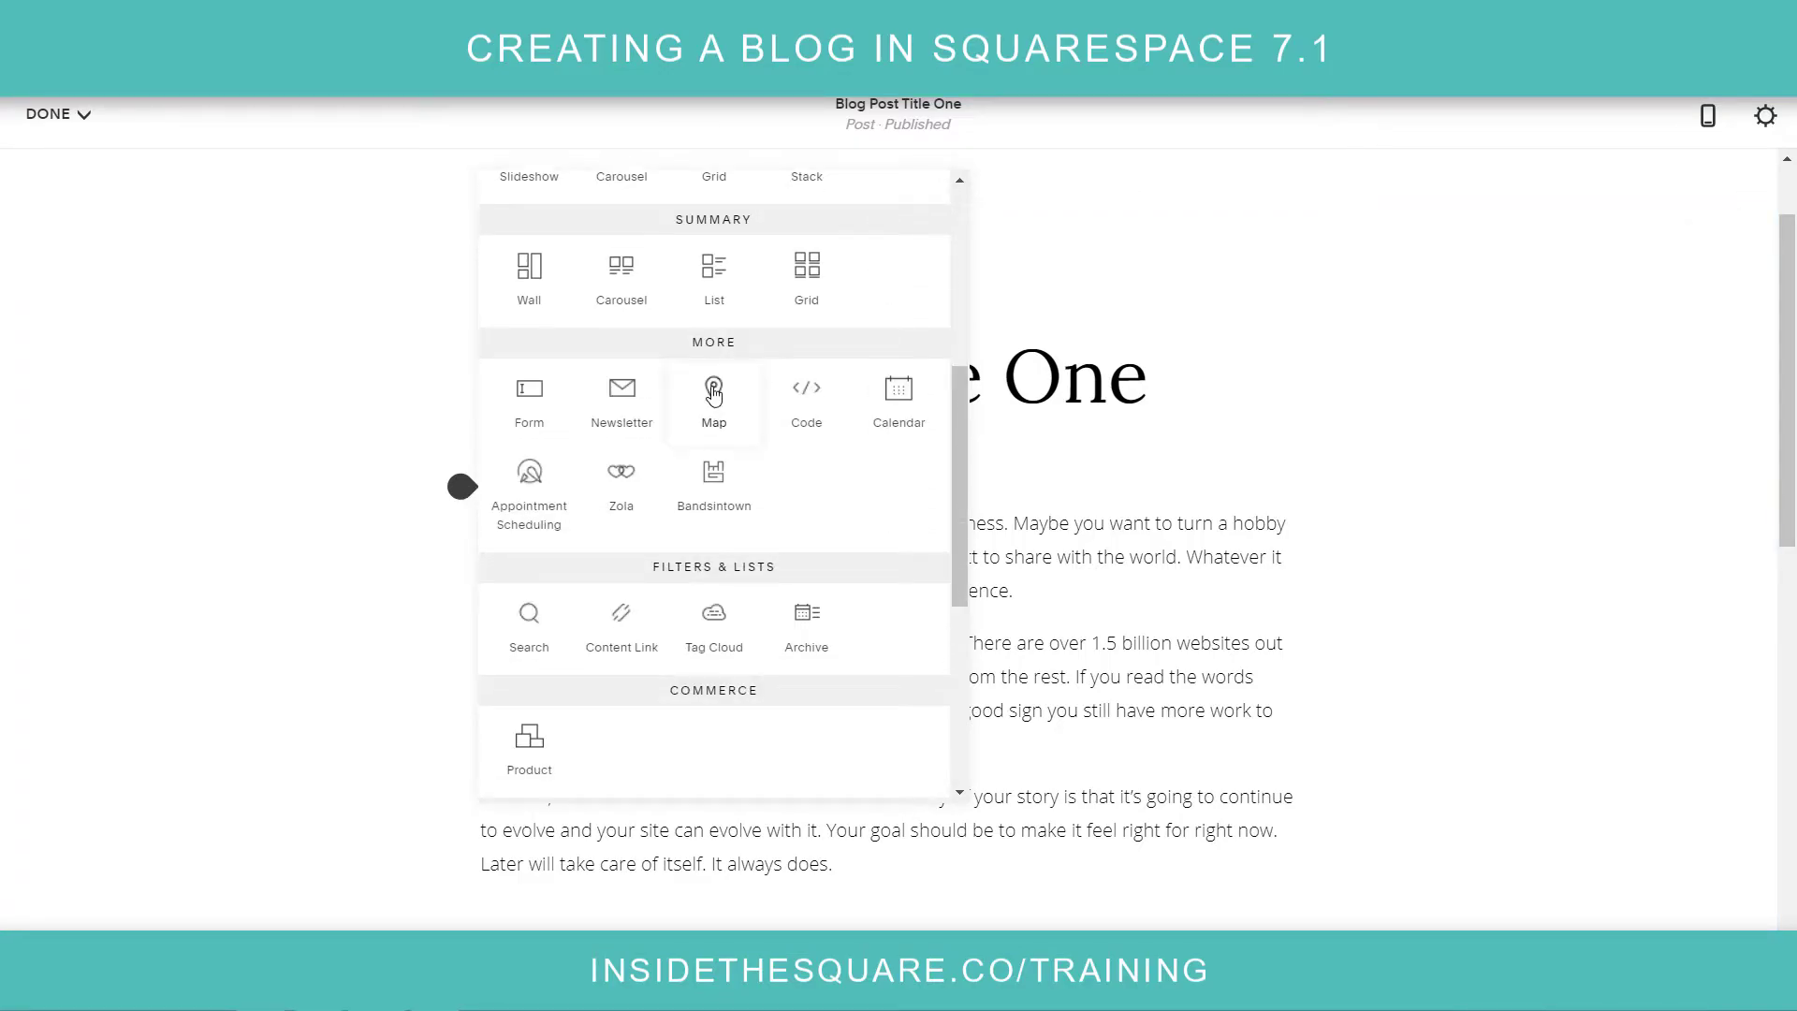
scroll(570, 610, "down", 2)
left_click(1220, 421)
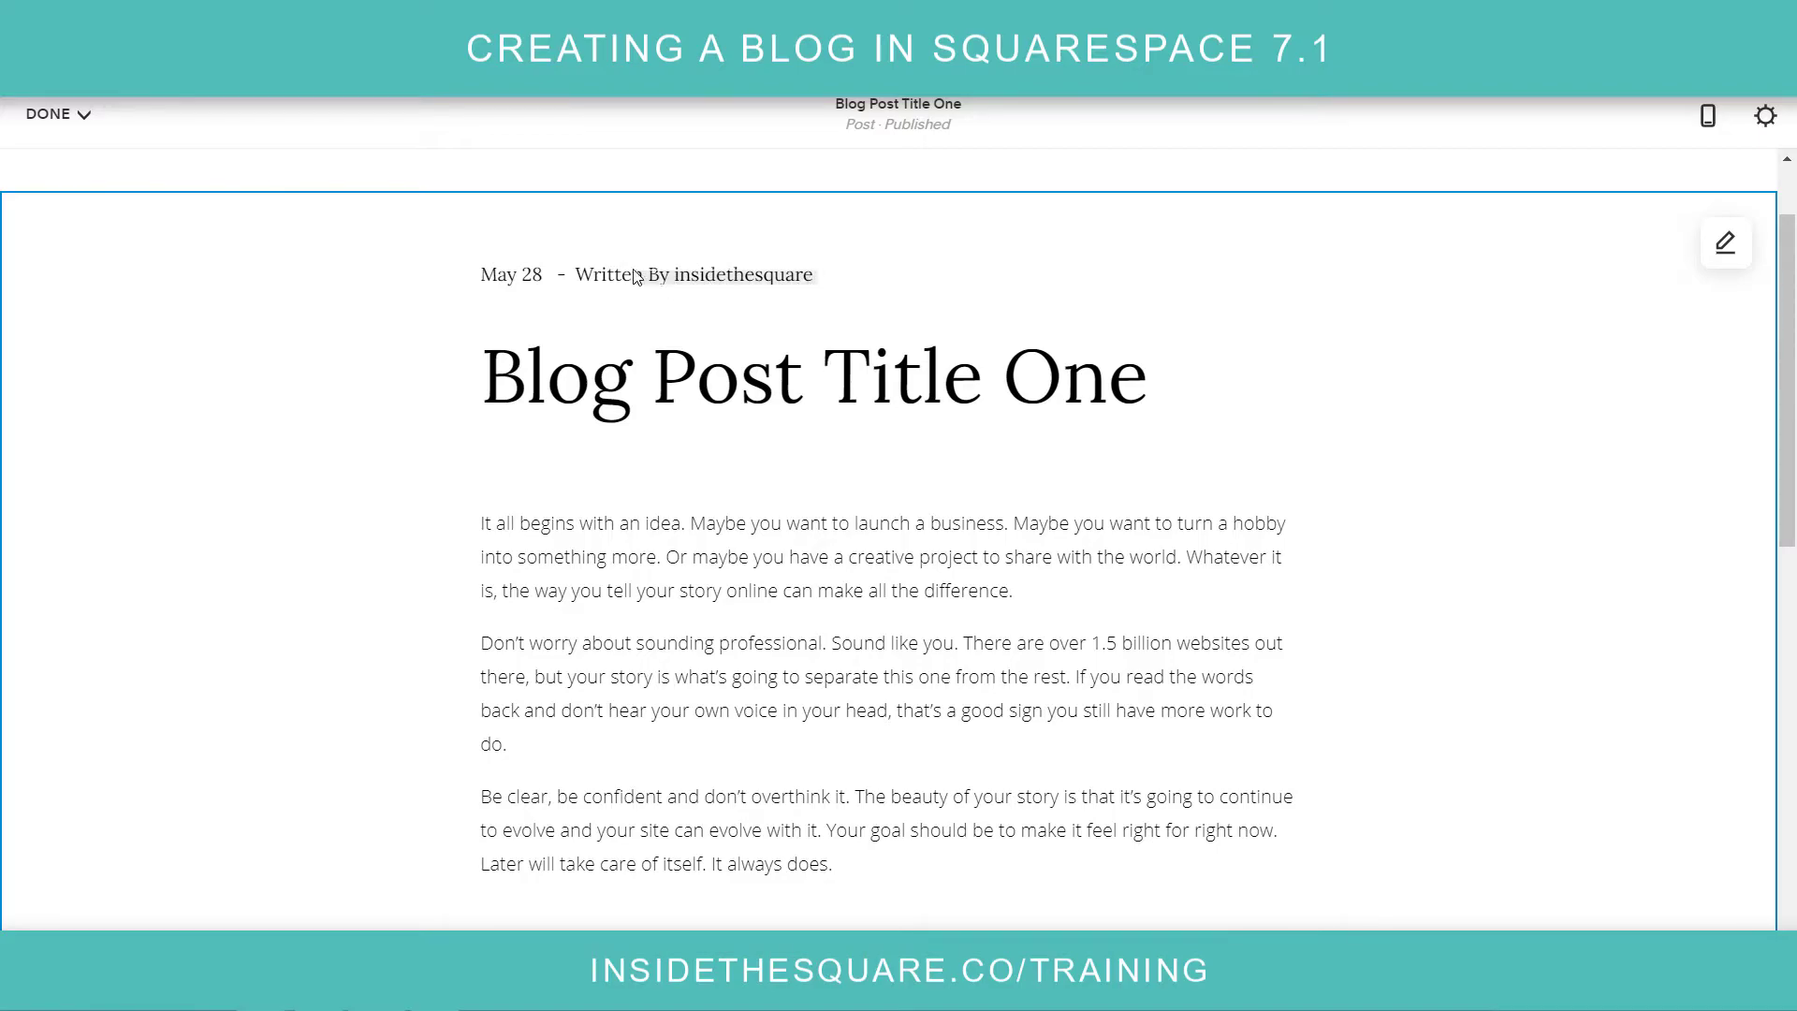
Step: Open the format settings of the blog post and turn off Show Author Profile
scroll(855, 444, "down", 5)
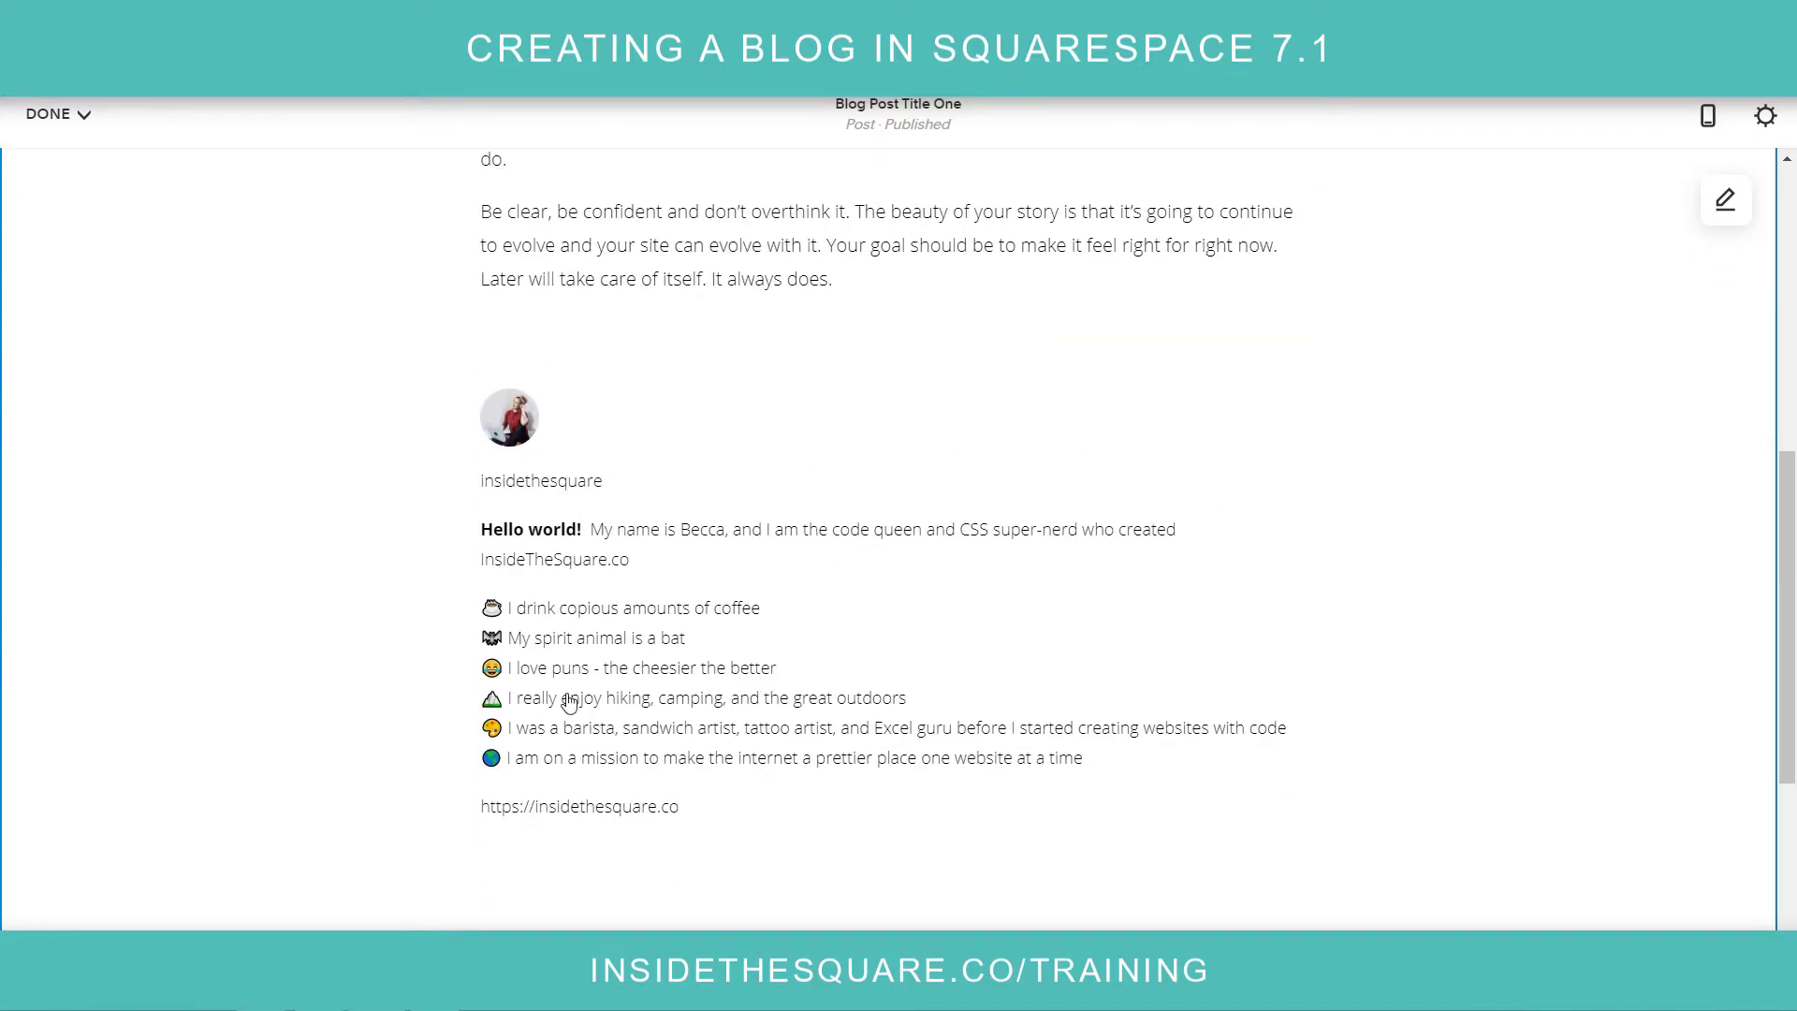
scroll(890, 601, "up", 6)
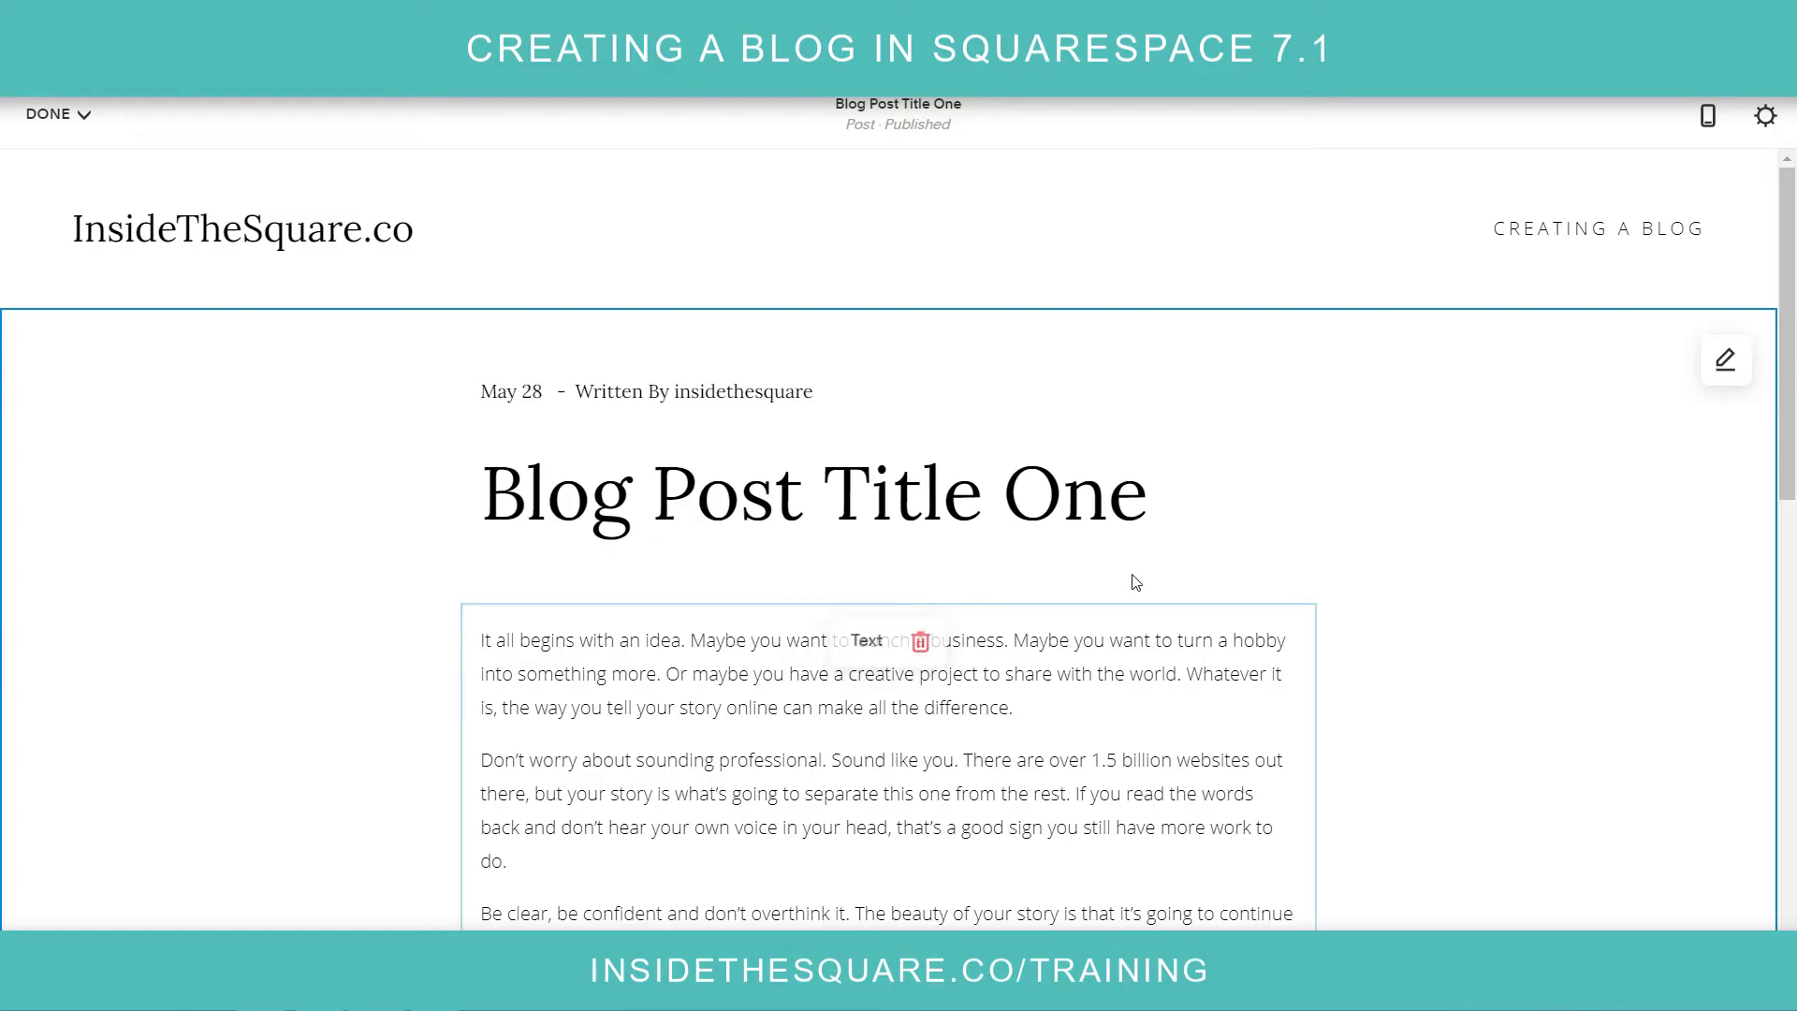
scroll(1217, 552, "down", 1)
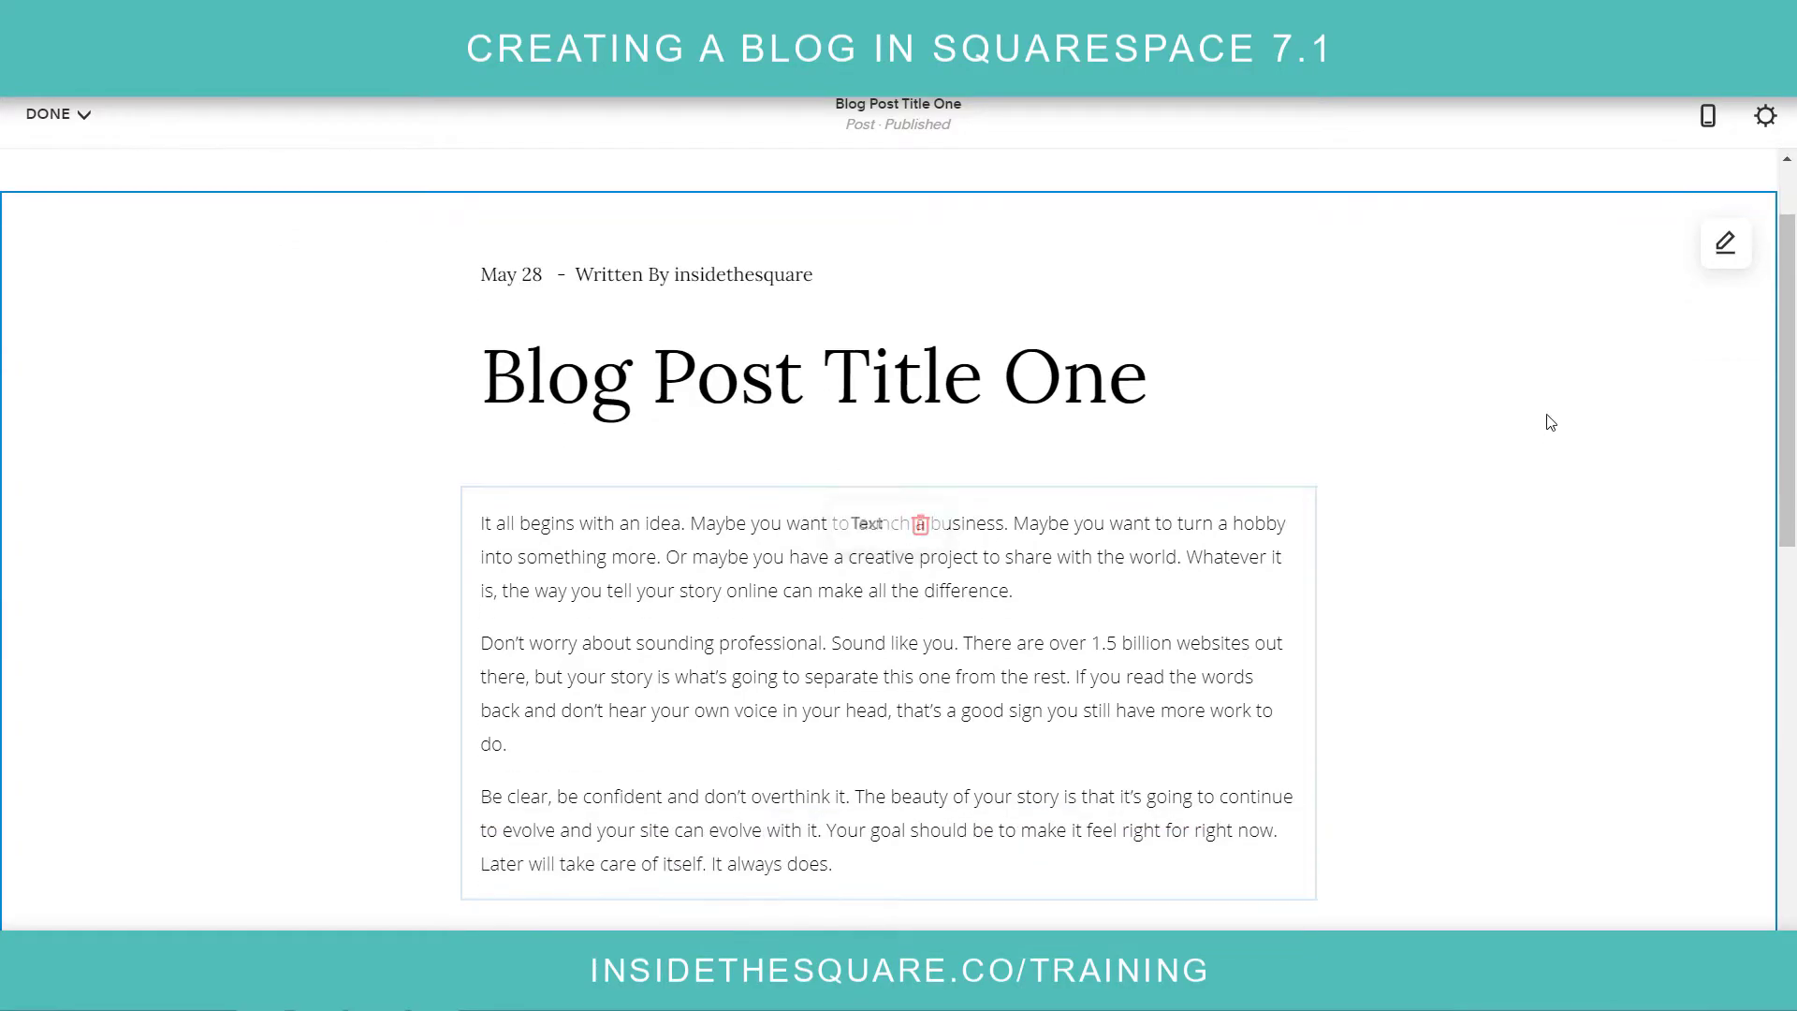
left_click(1725, 243)
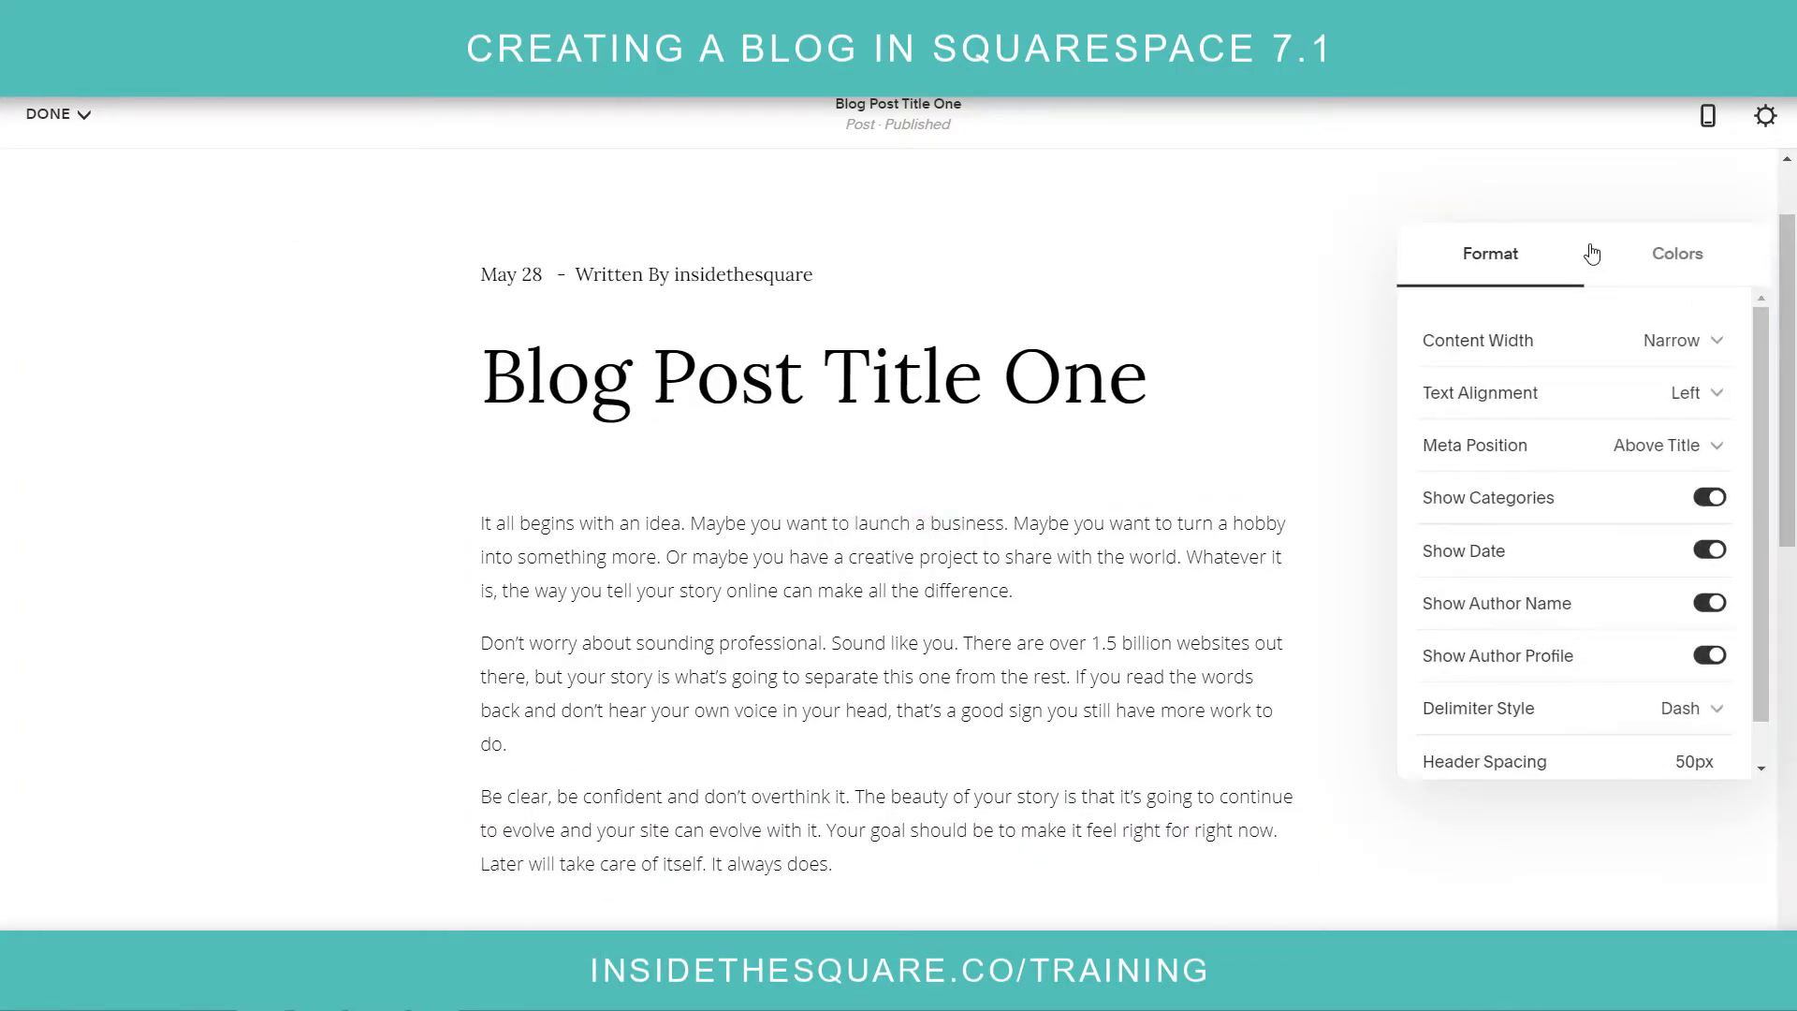
left_click_drag(1596, 260, 1491, 218)
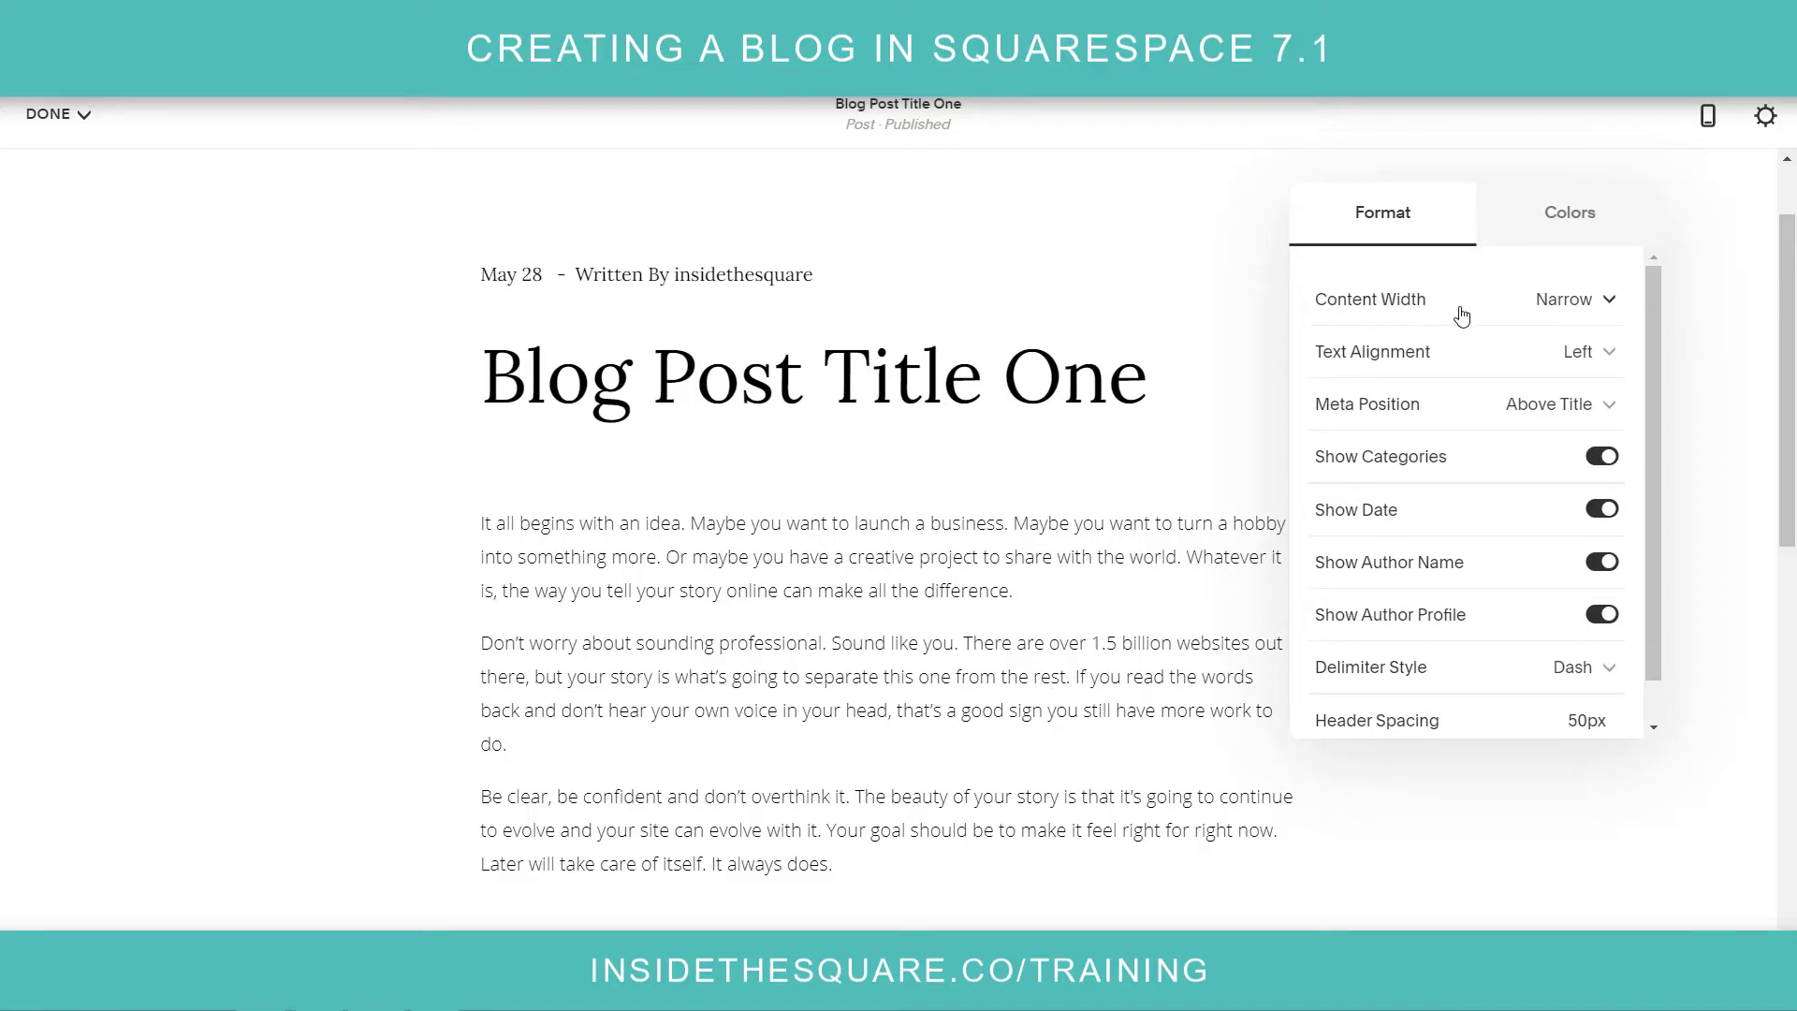
scroll(1469, 360, "down", 1)
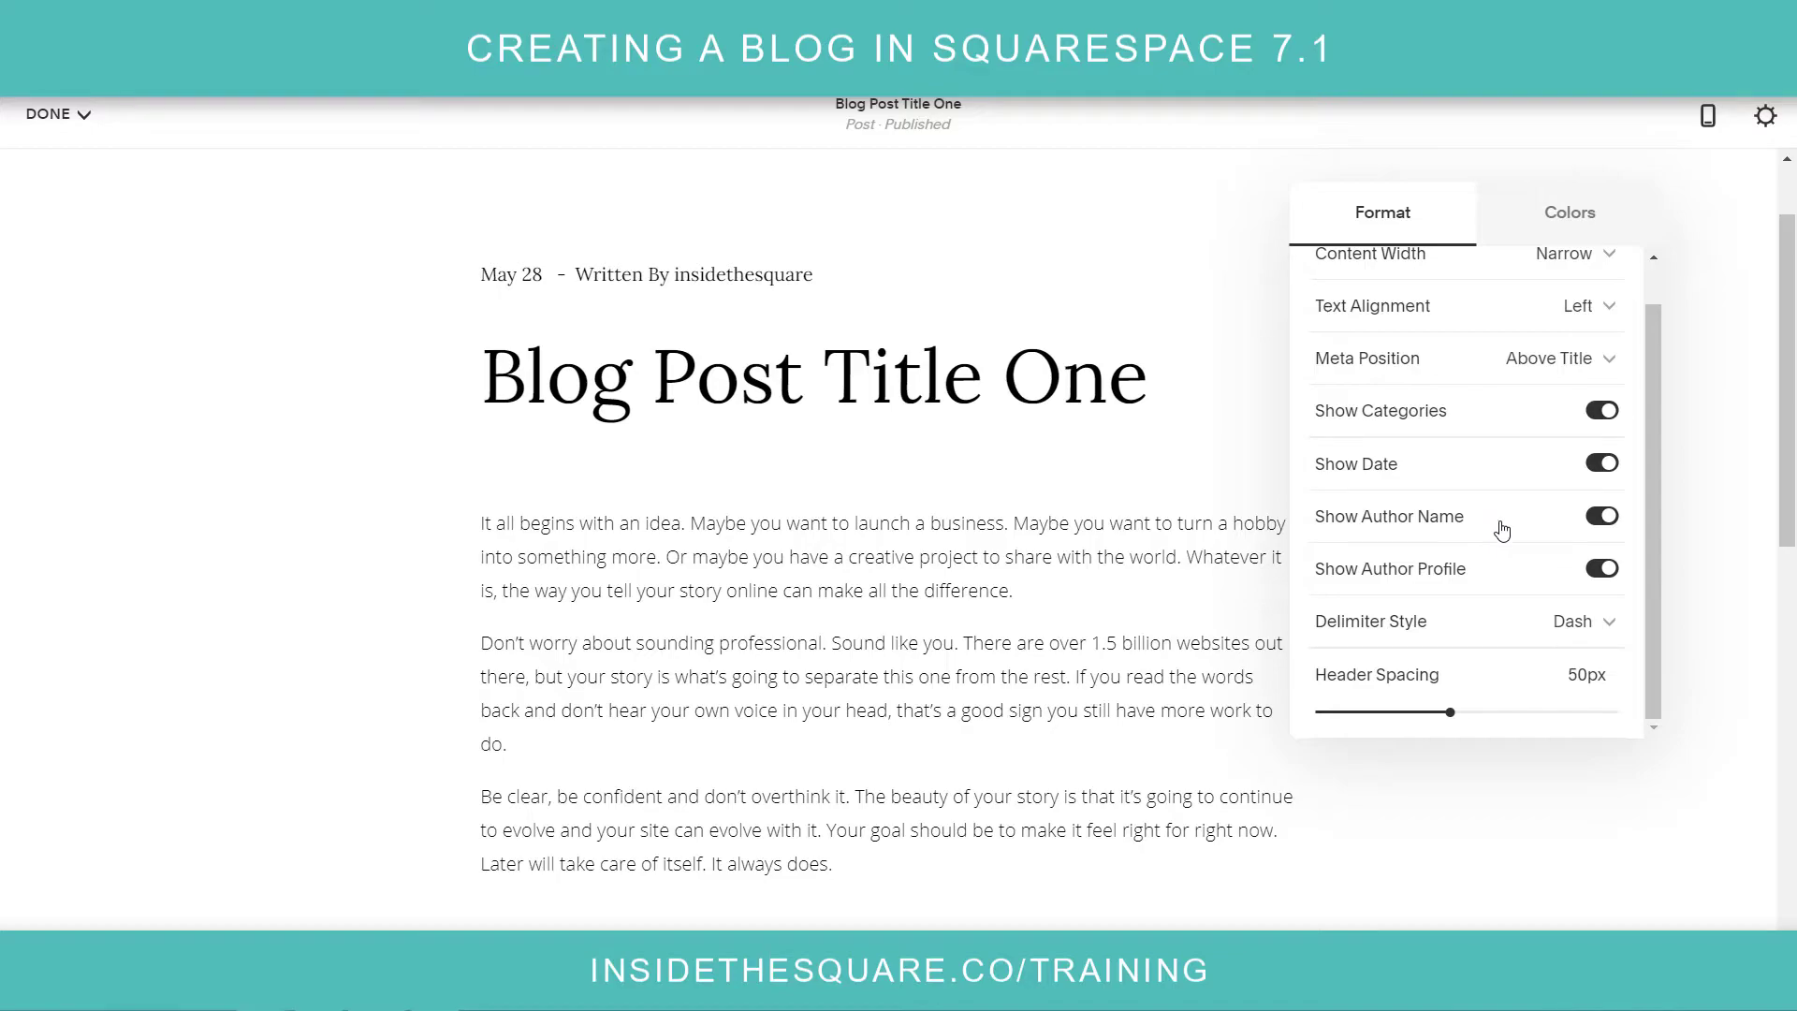
left_click(1602, 569)
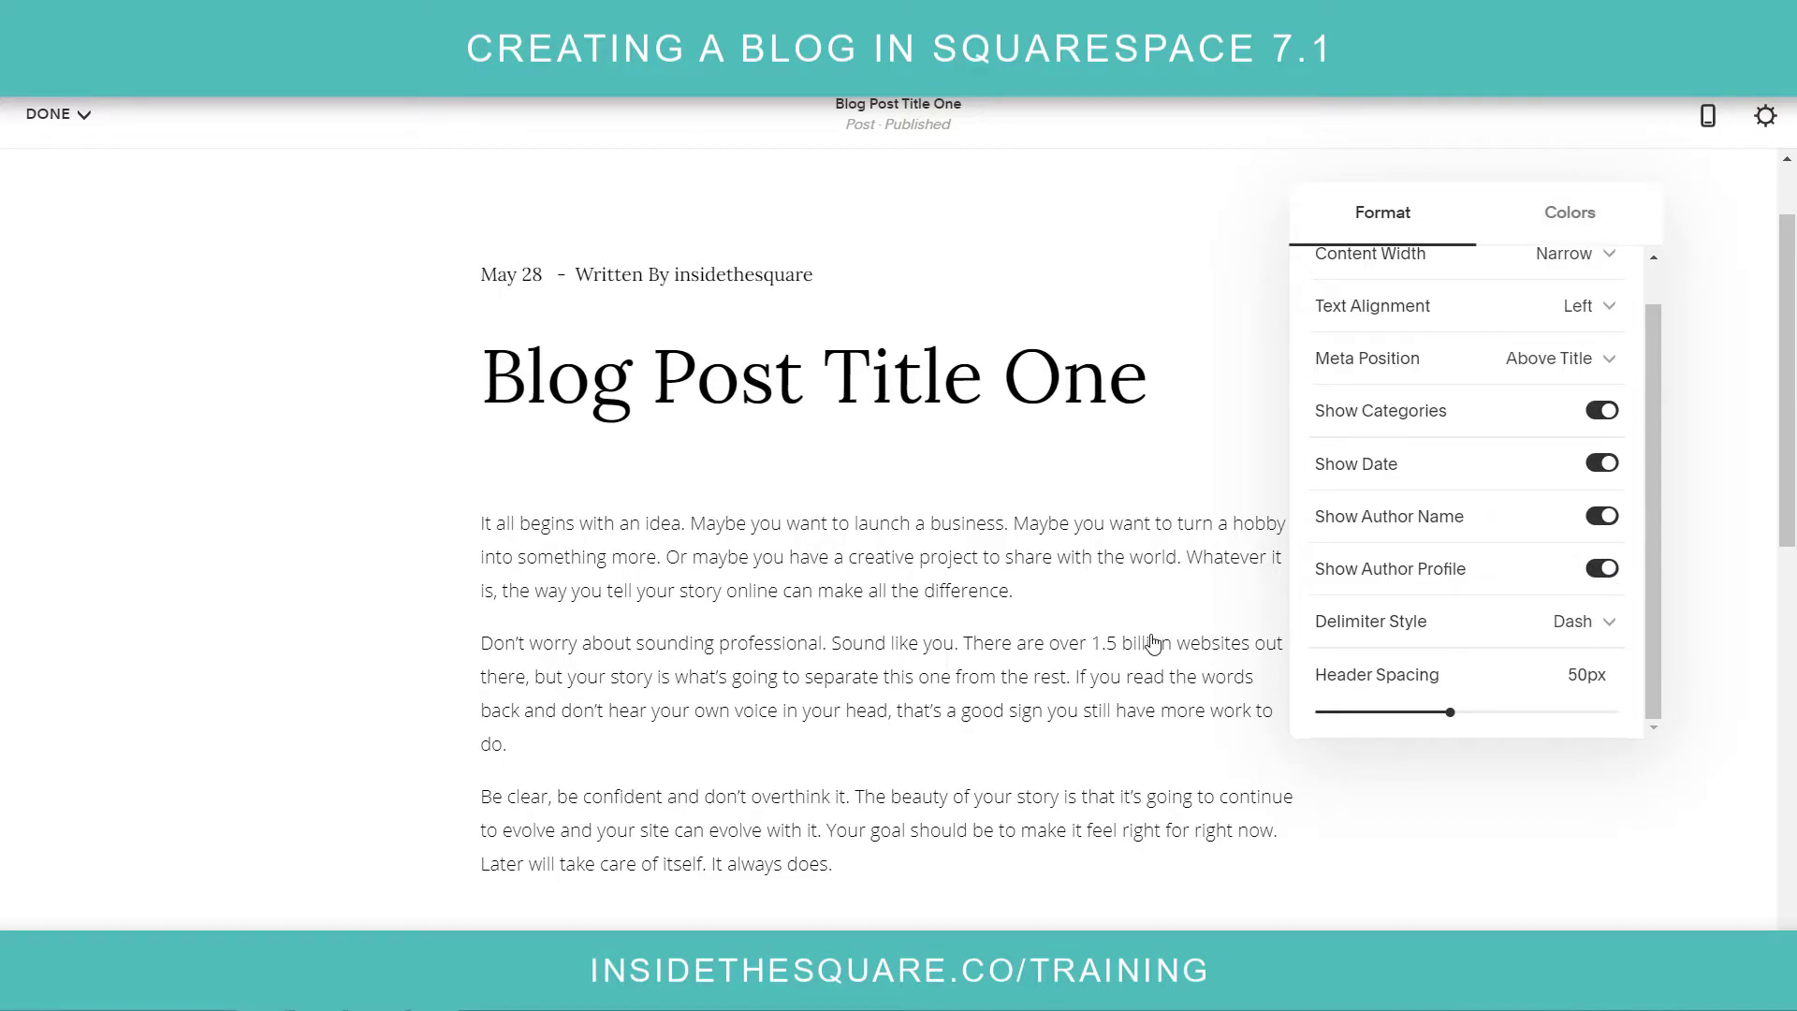
Step: Check the post's layout down to the footer, save the changes, and leave the post editor
scroll(1155, 639, "down", 4)
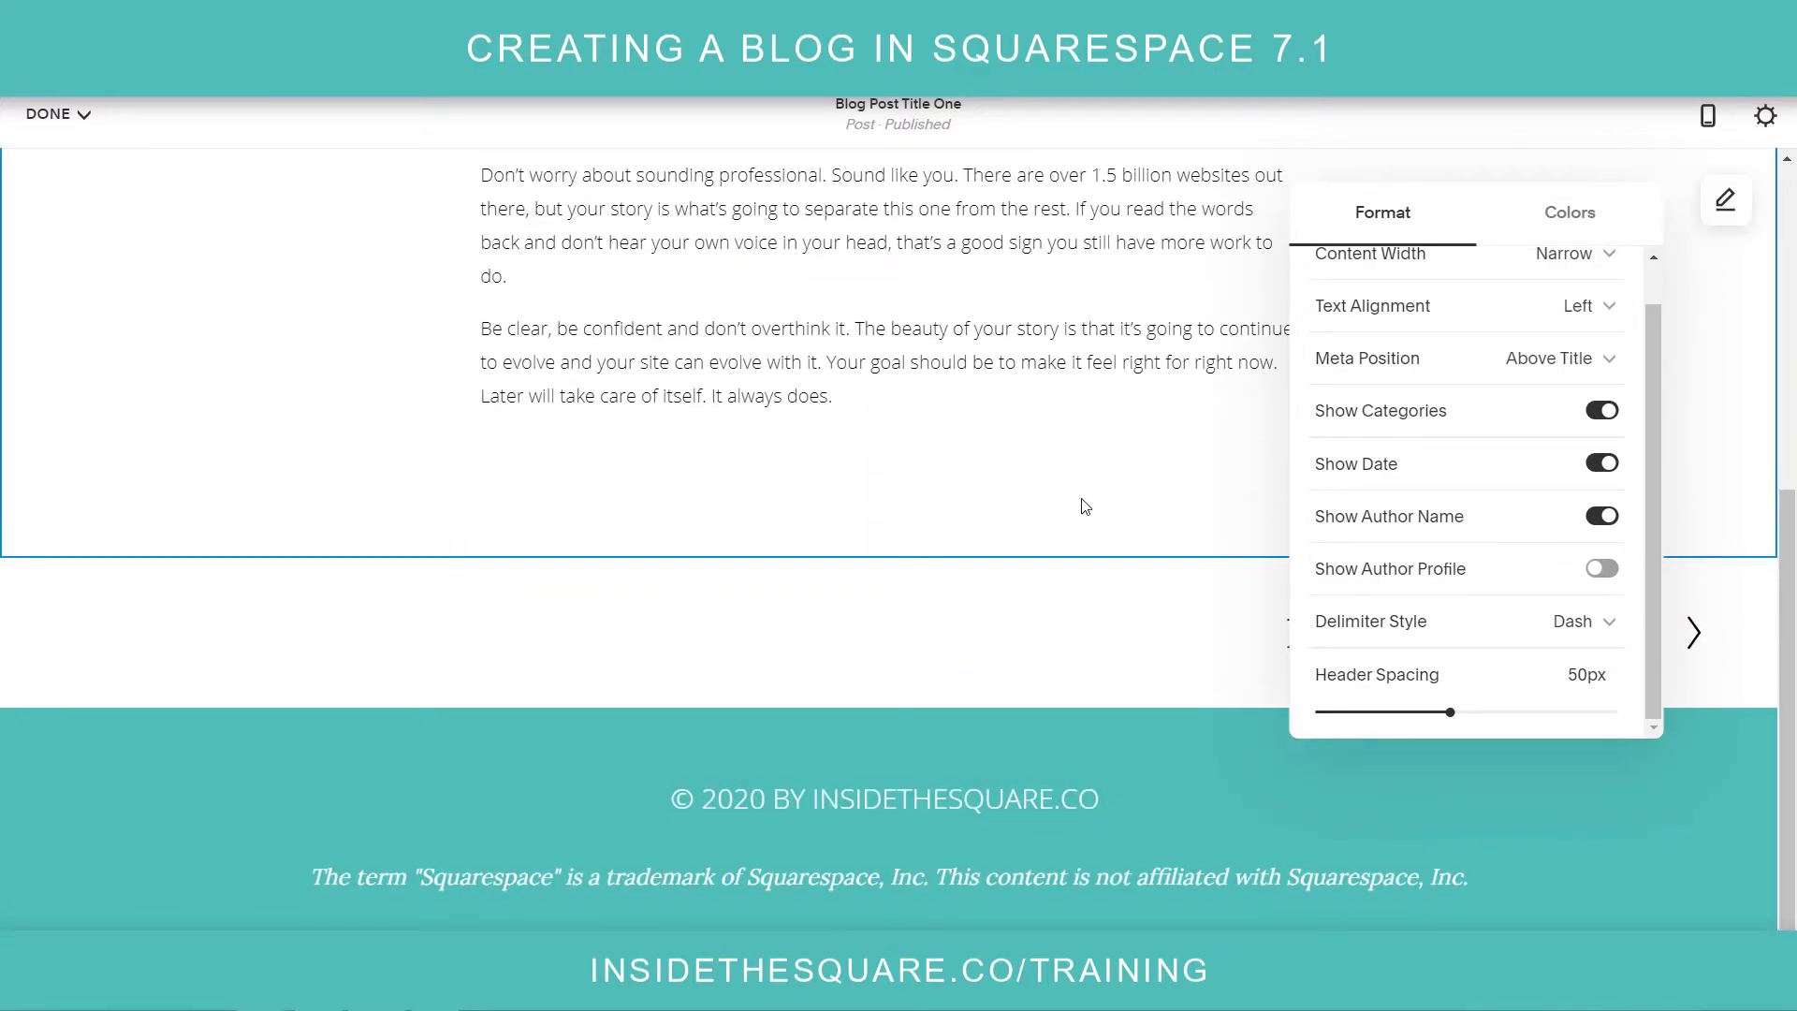
scroll(1083, 505, "up", 5)
scroll(1510, 411, "up", 1)
scroll(1513, 421, "down", 1)
left_click(58, 113)
left_click(65, 161)
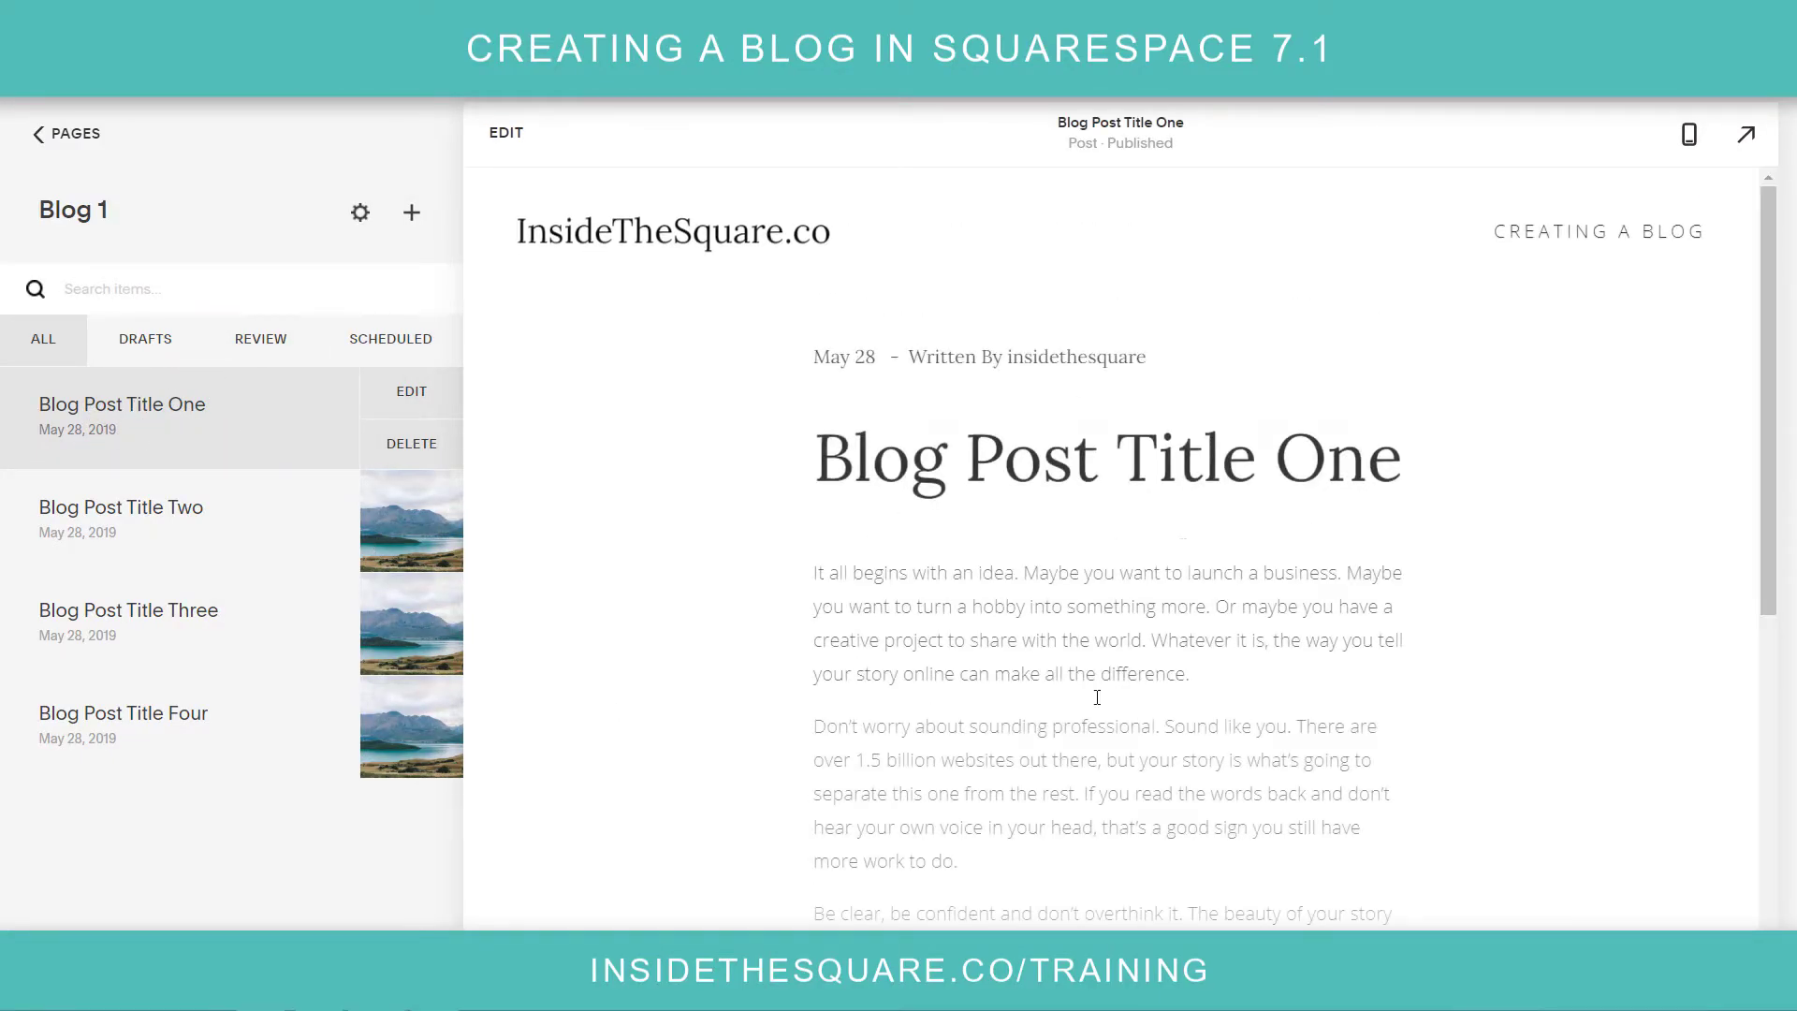
Step: Open Blog Post Title One for editing, look at its format settings, and close them without changing anything
left_click(503, 136)
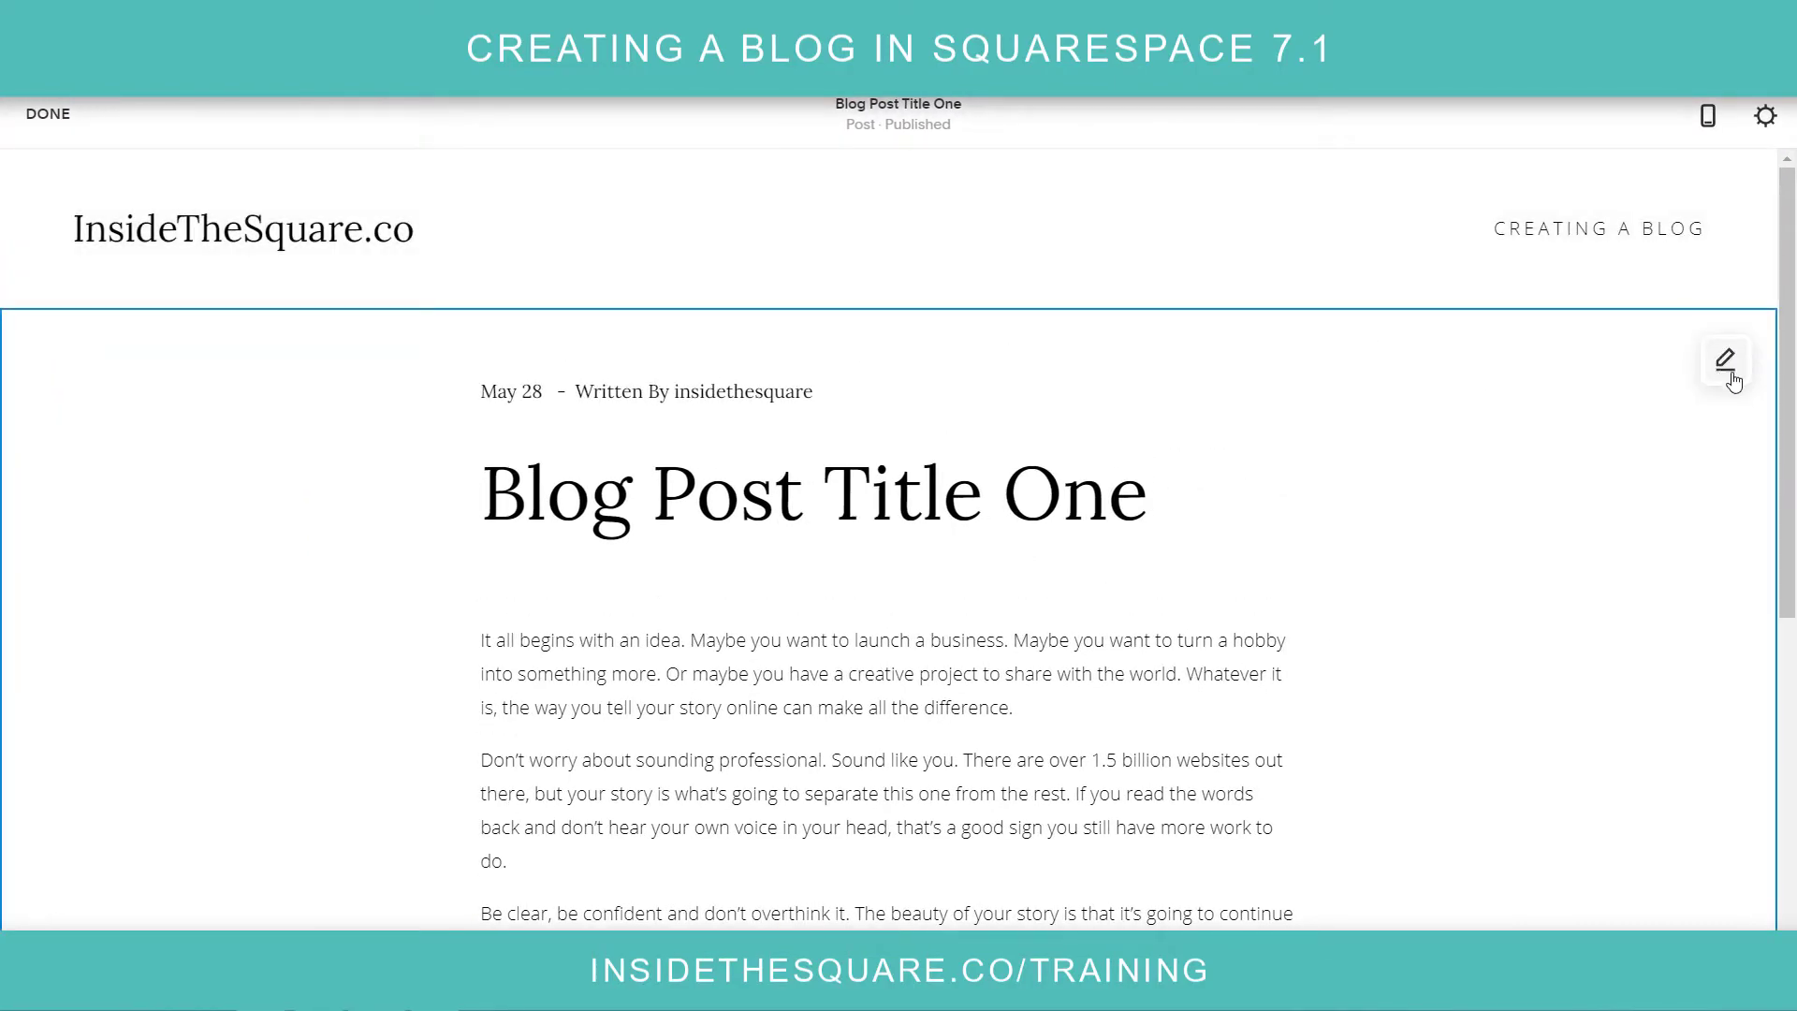
left_click(1724, 367)
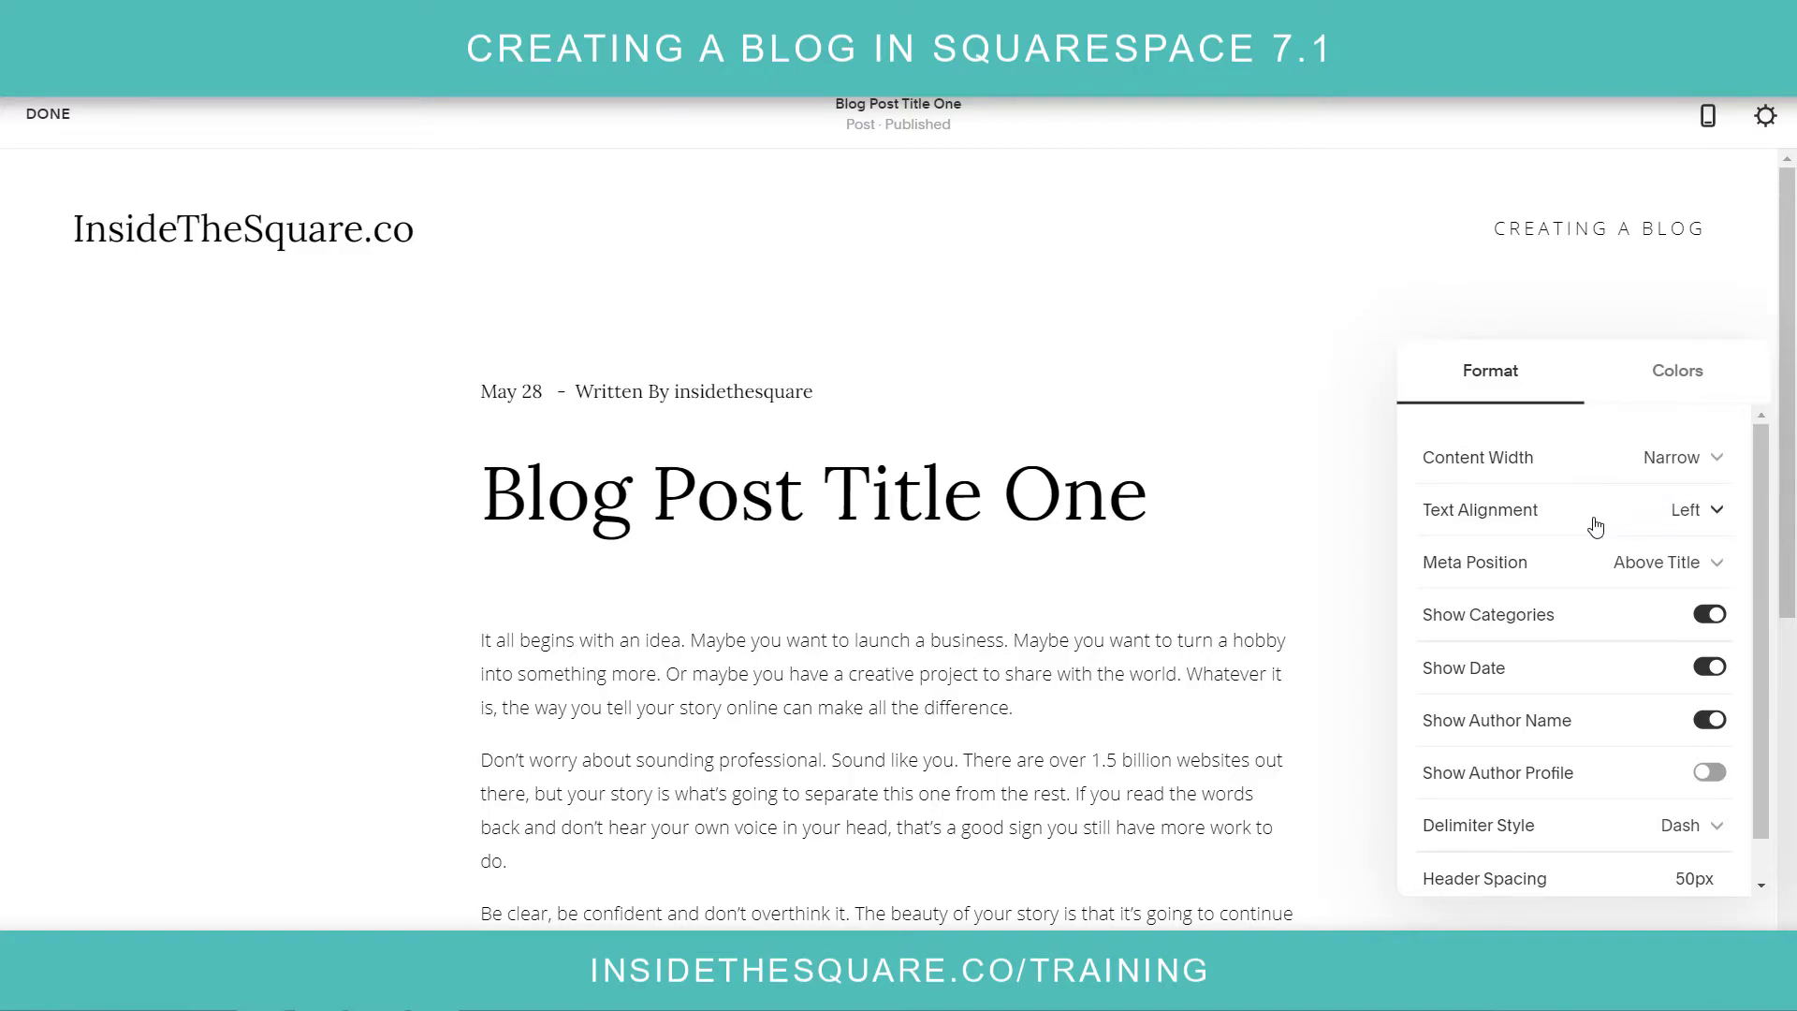
left_click(1236, 529)
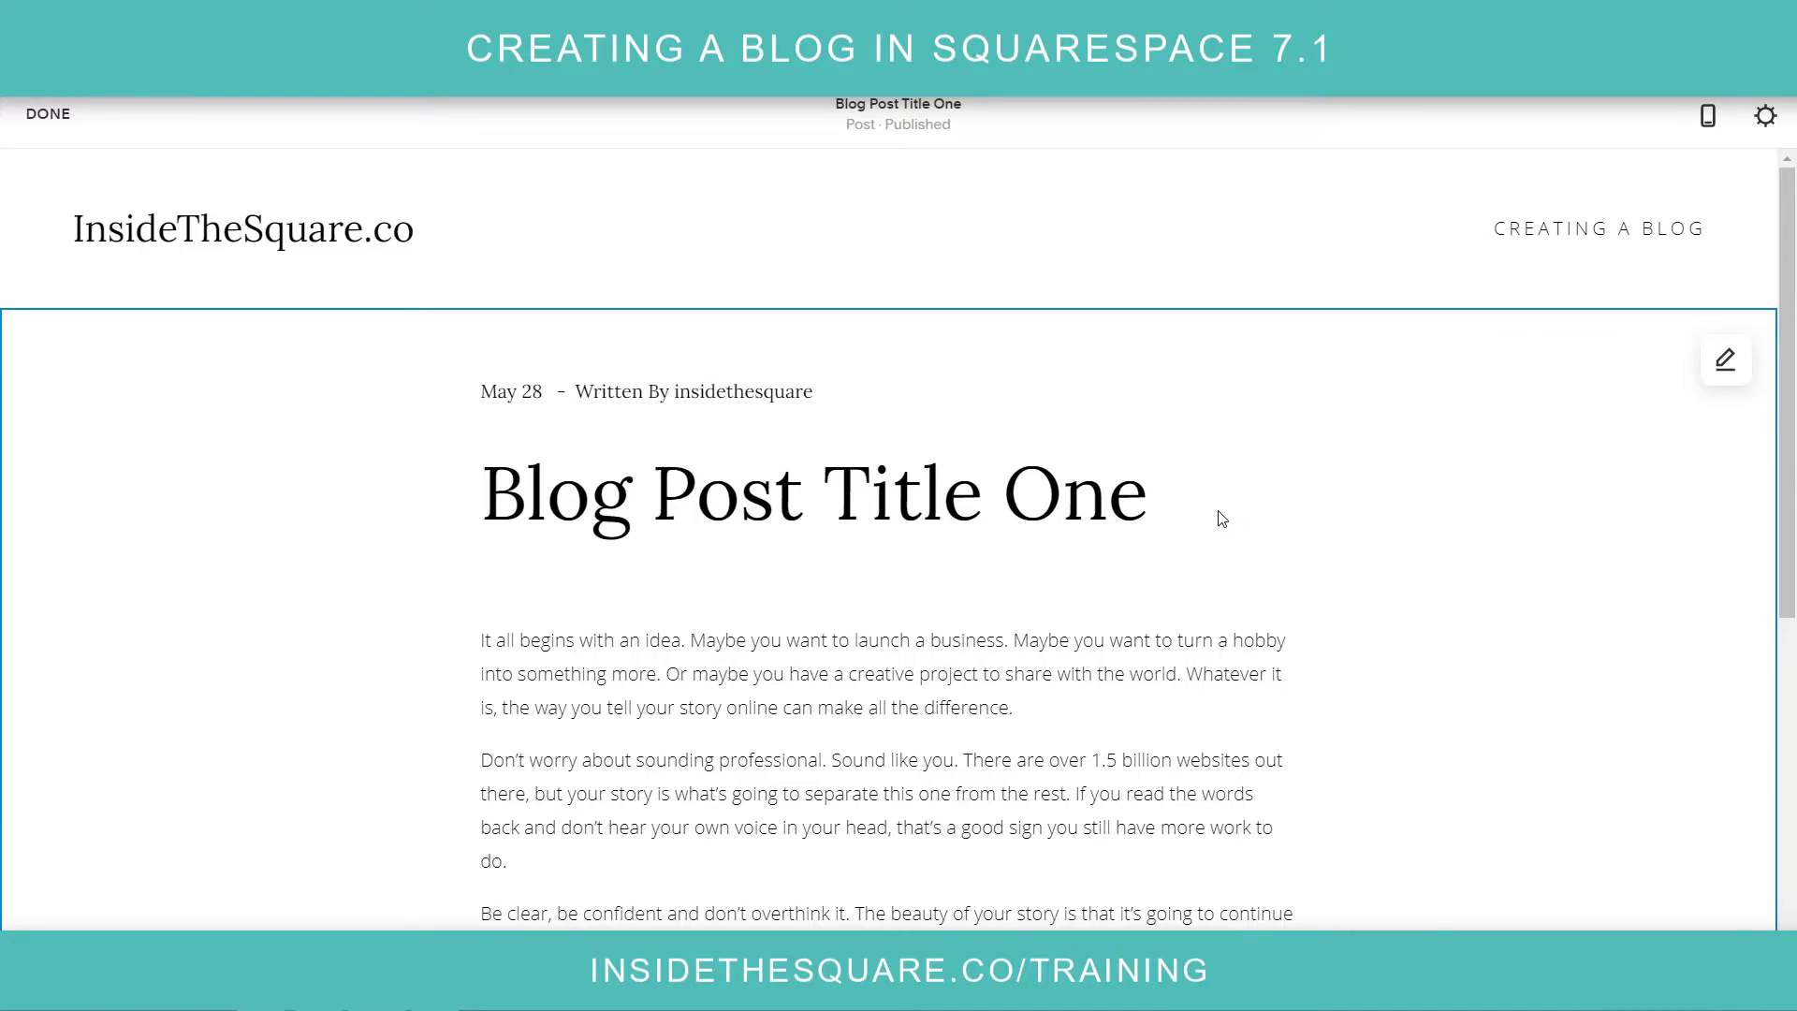
Step: Open the blog post's settings, examine its Status, Tags and Categories options, and switch Comments on and back off
left_click(1764, 126)
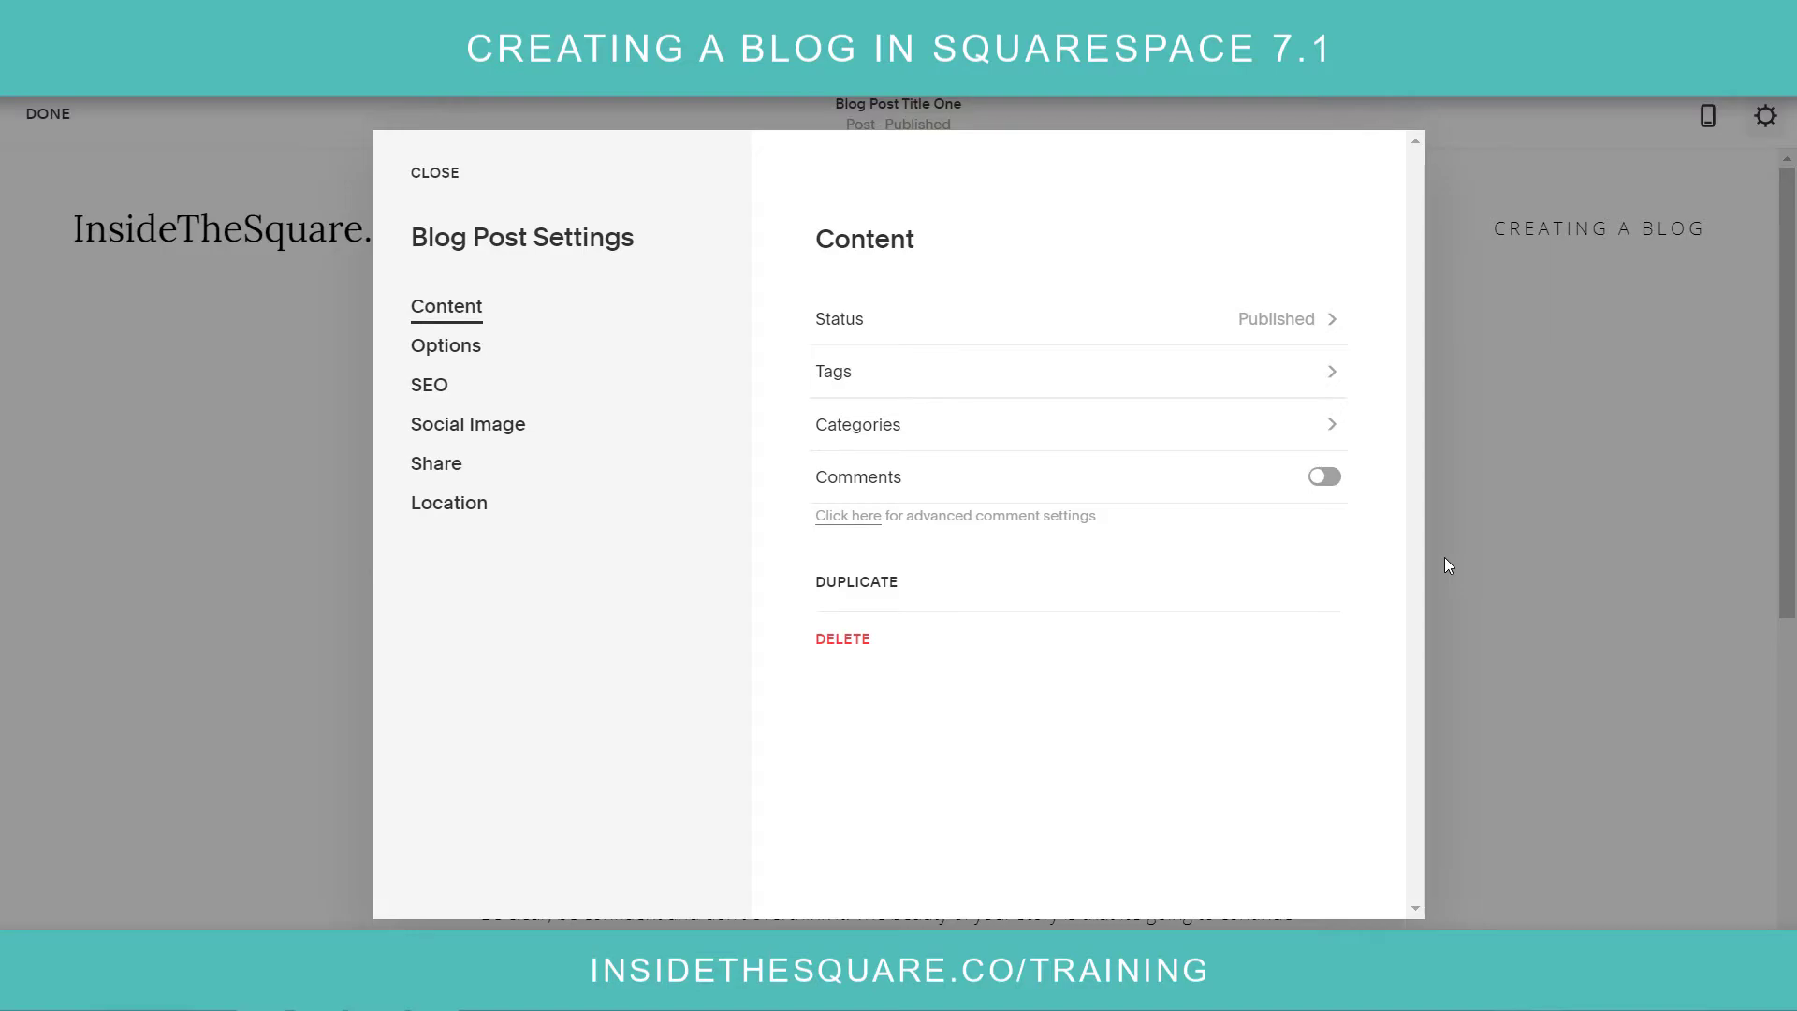
left_click(1033, 335)
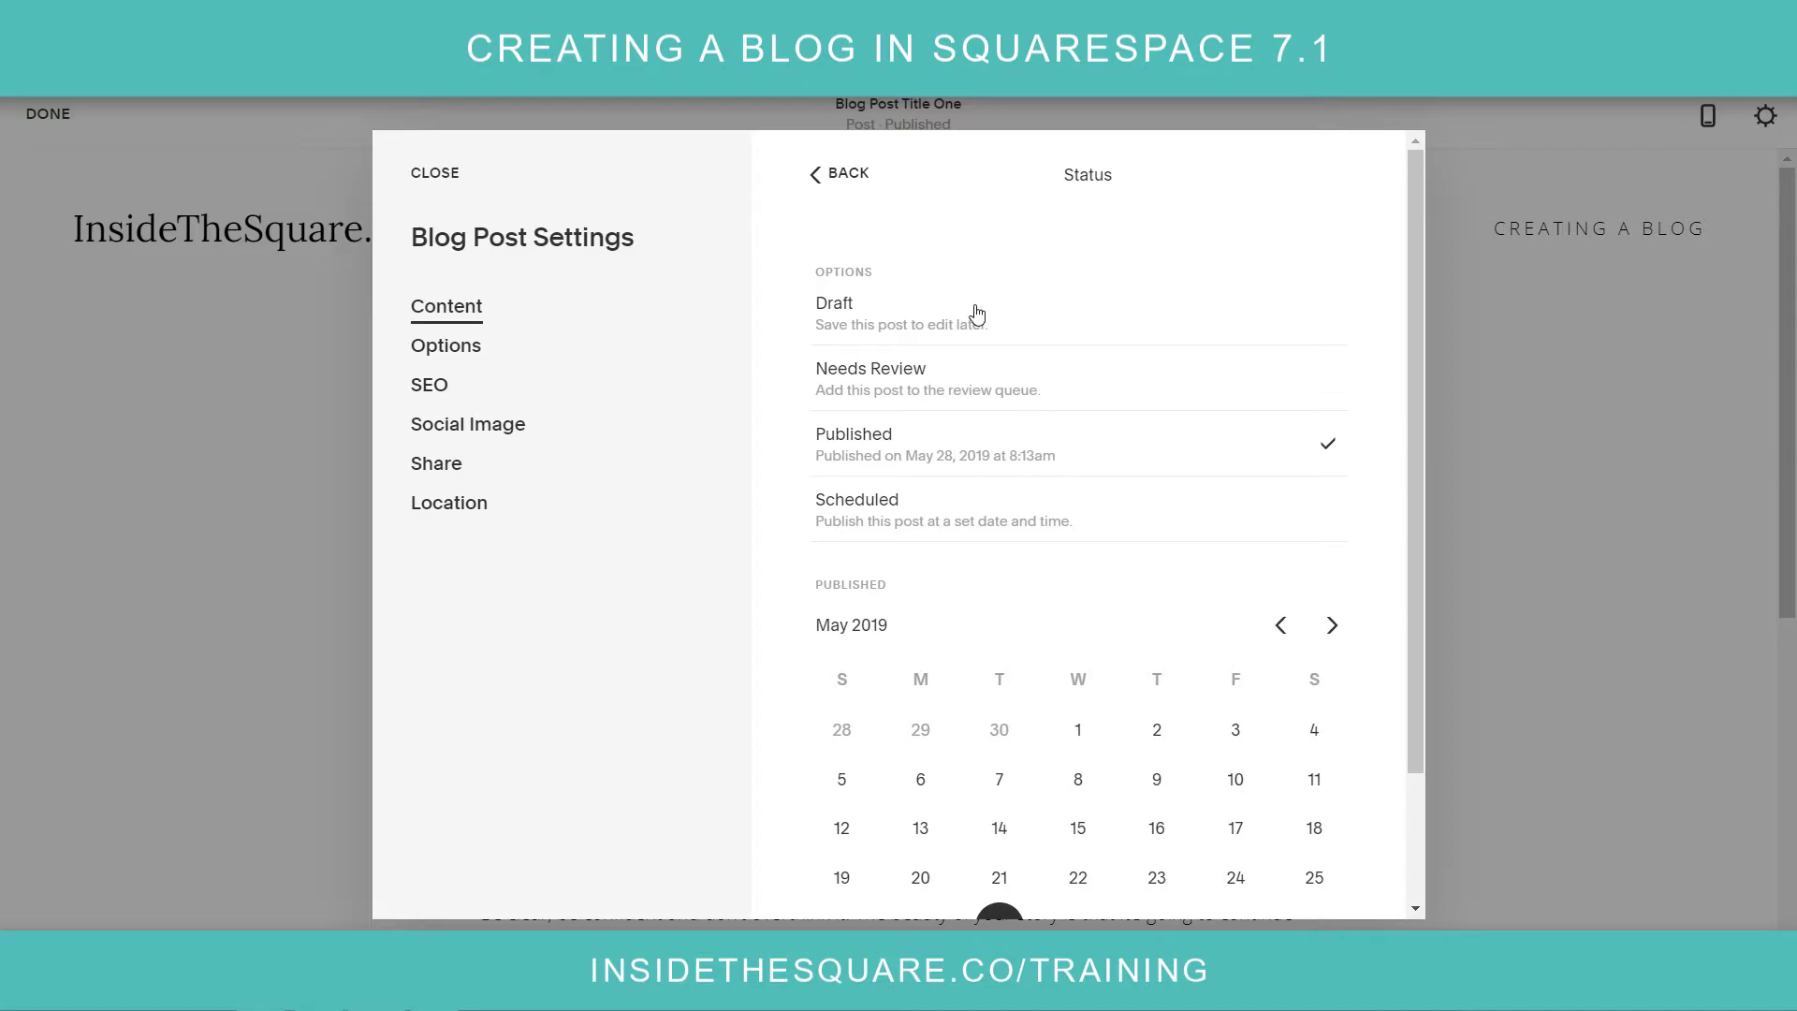
left_click(857, 180)
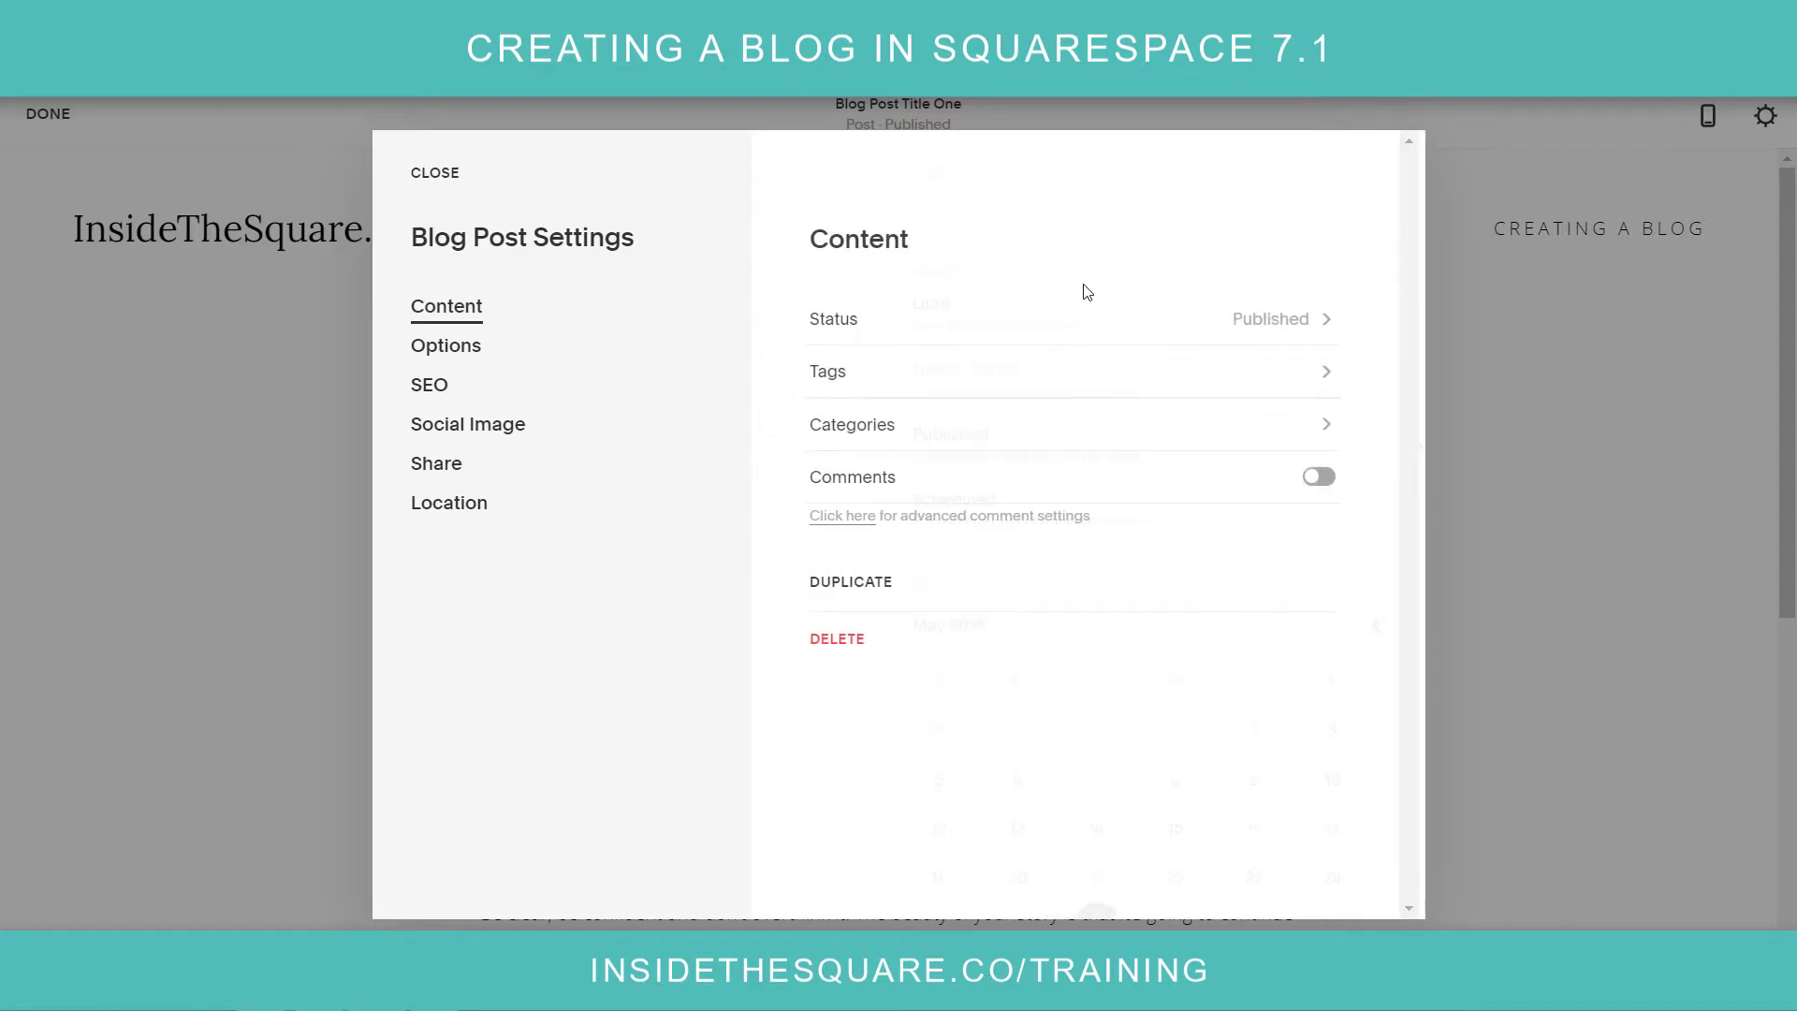
left_click(906, 374)
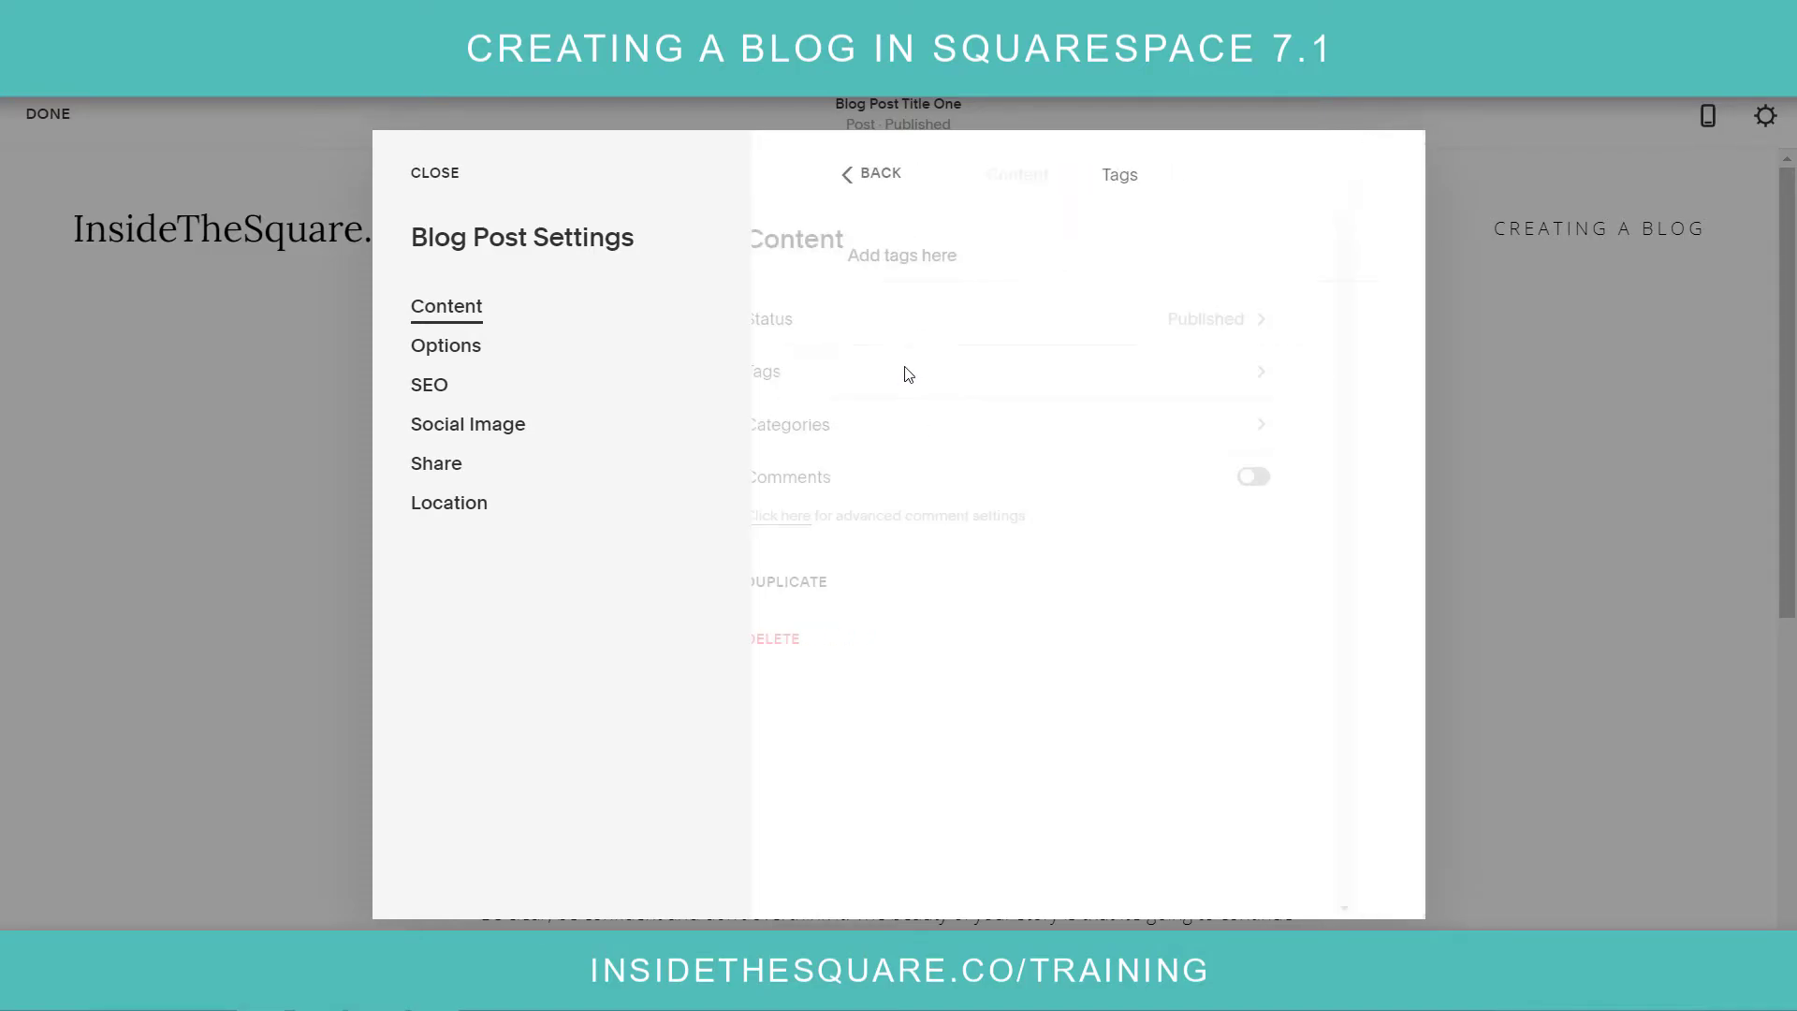
left_click(837, 187)
left_click(888, 419)
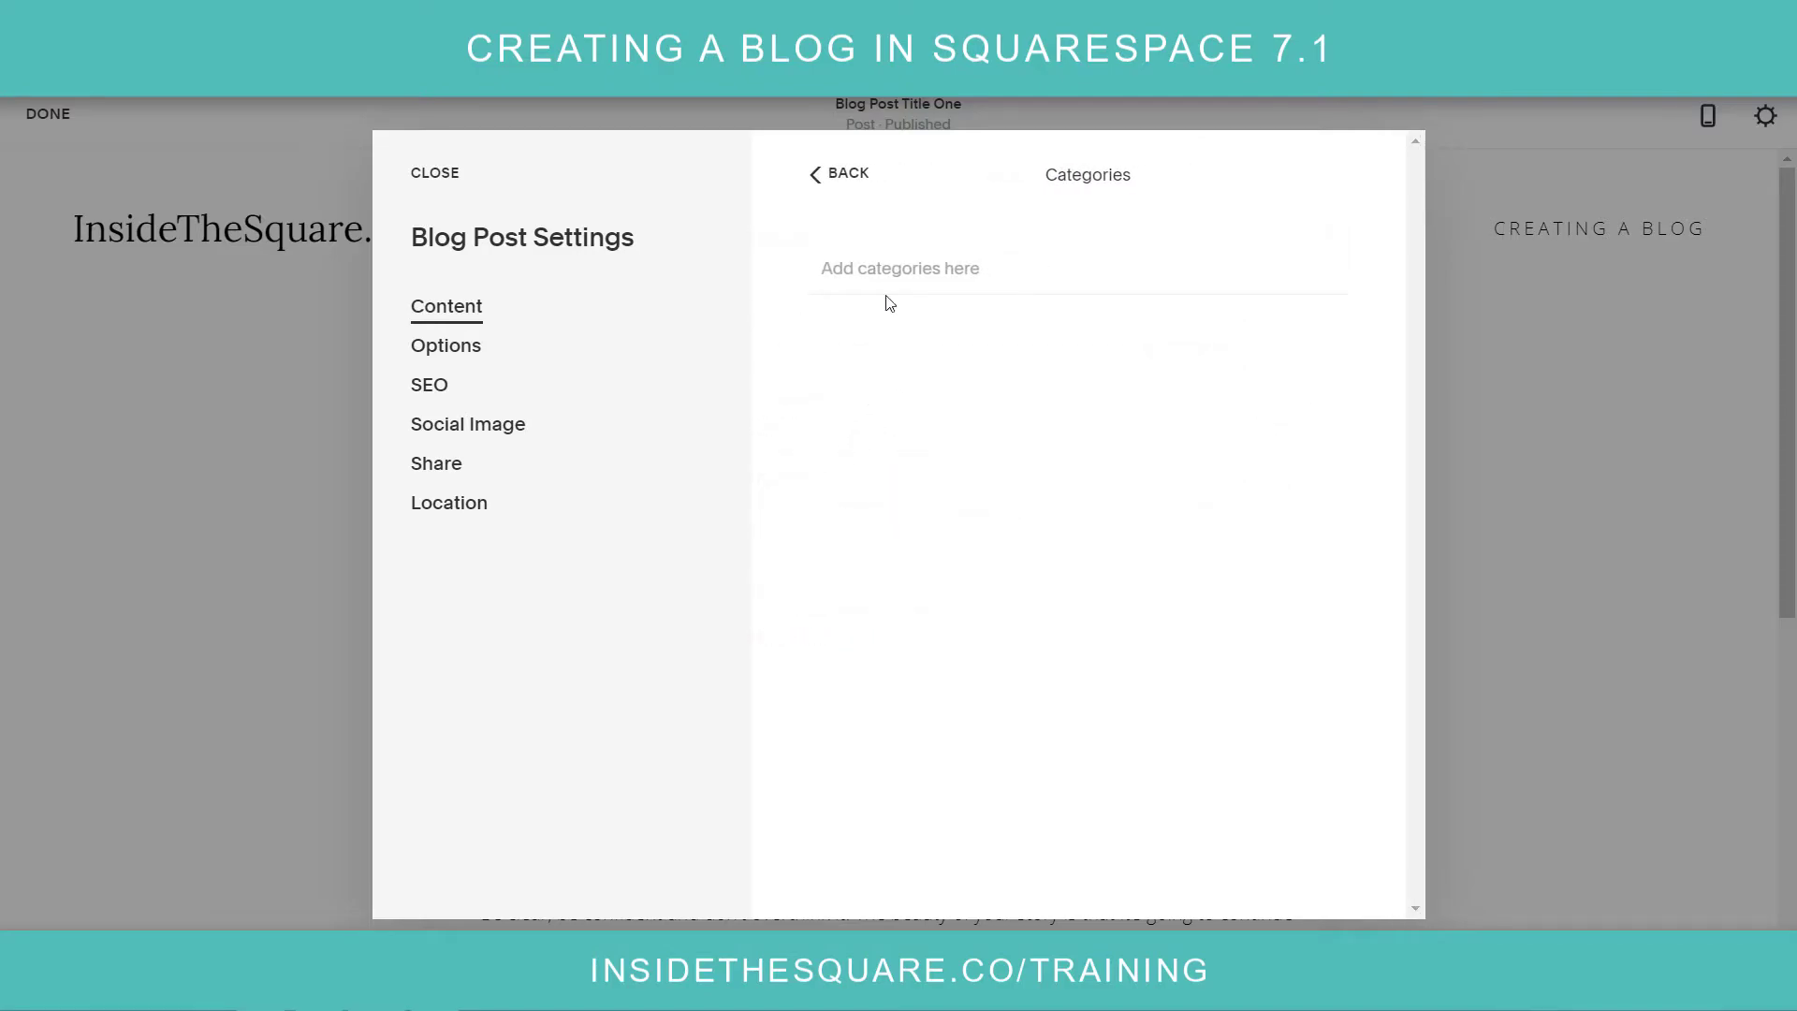
left_click(845, 187)
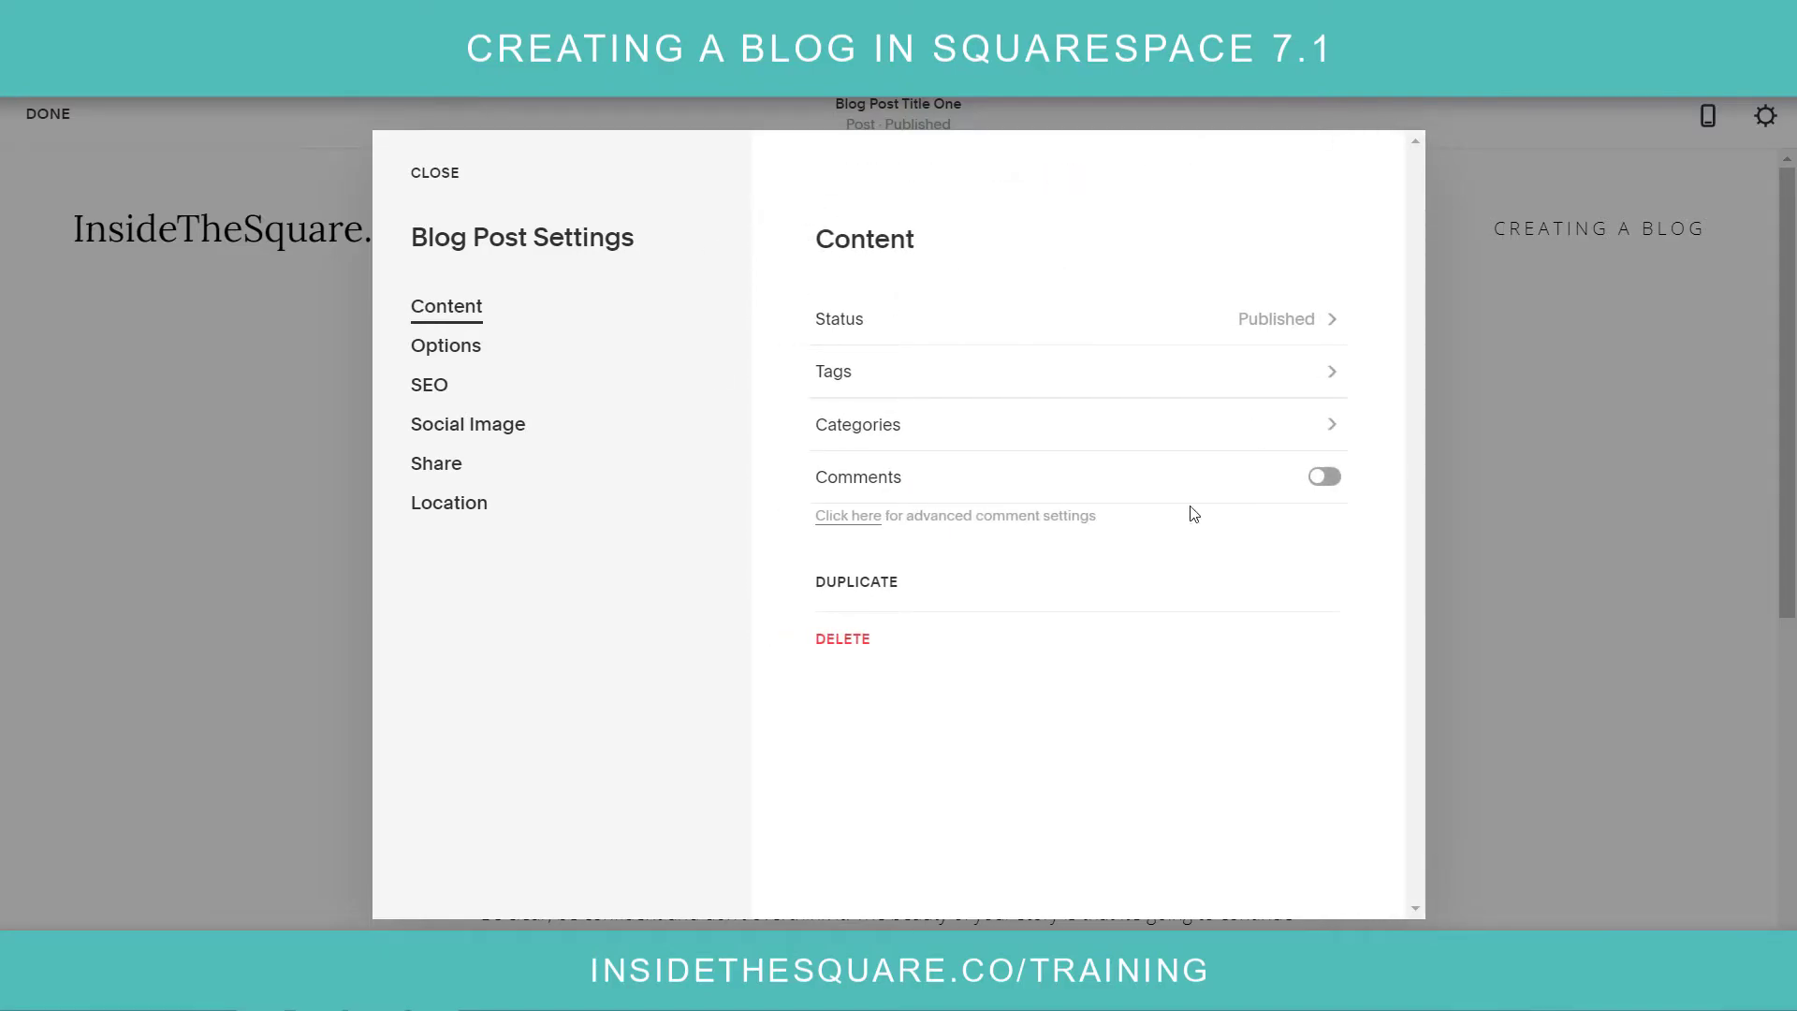
left_click(1329, 479)
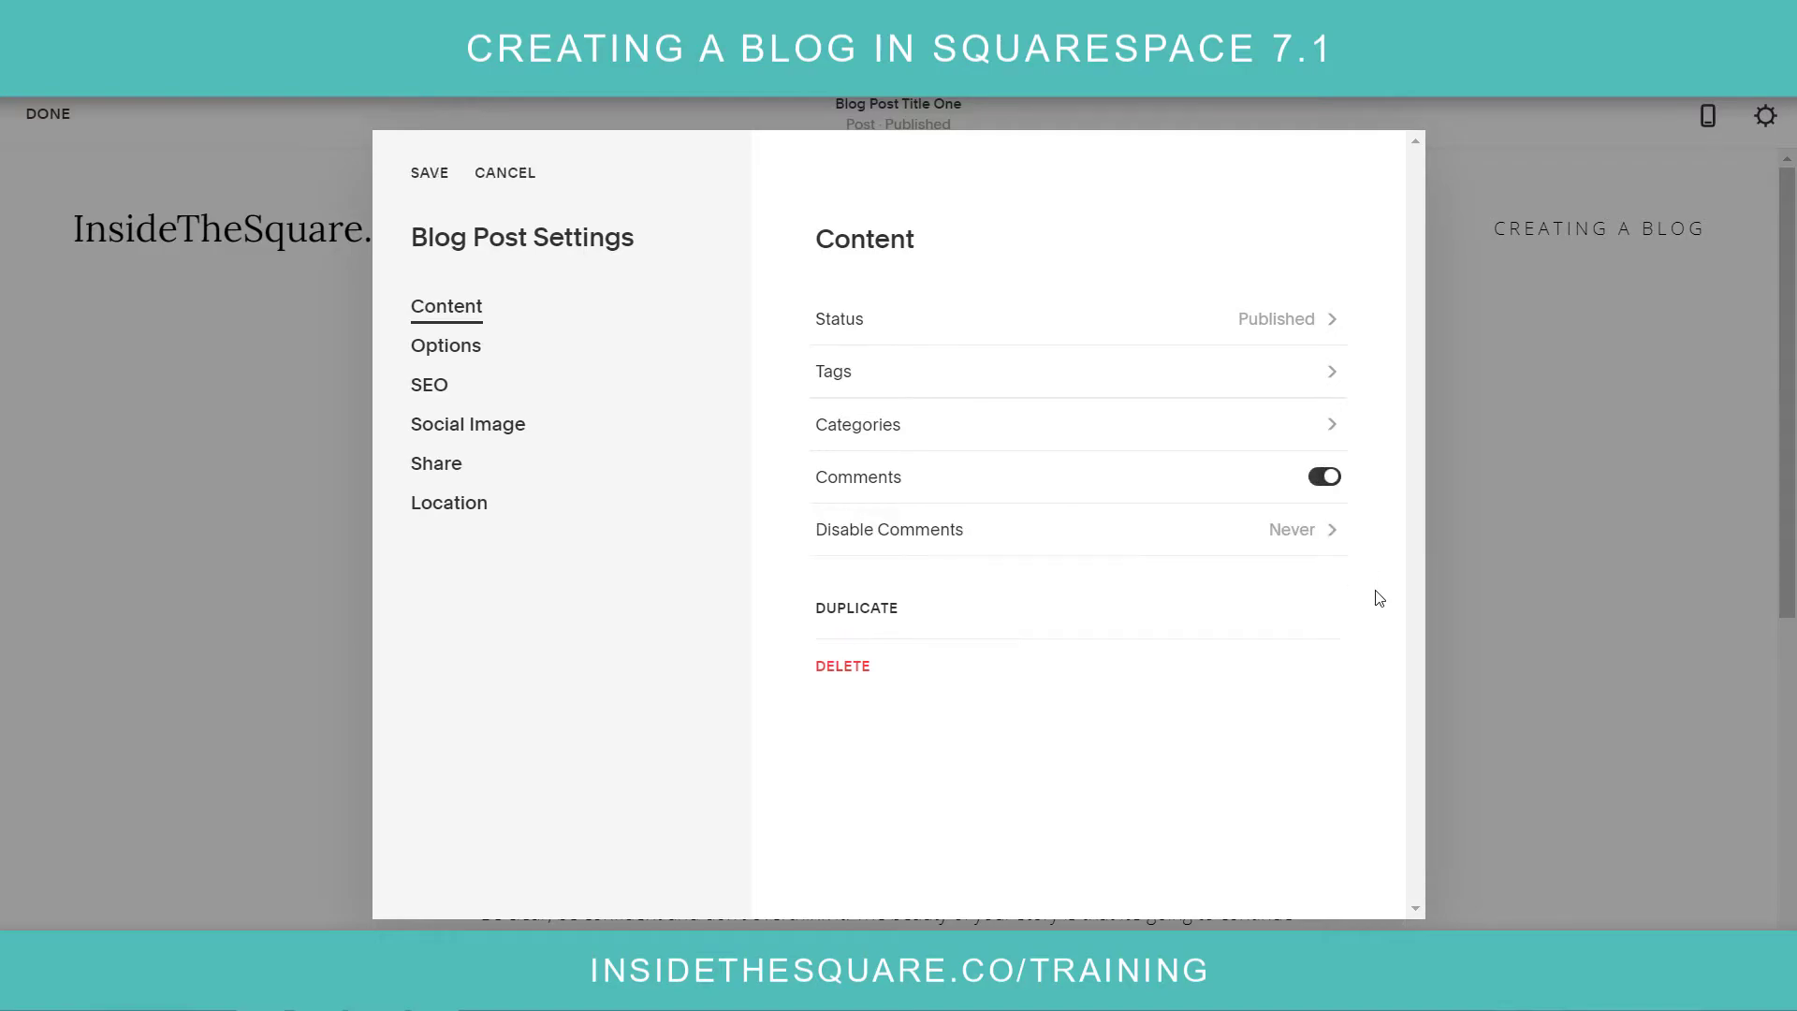
left_click(1320, 479)
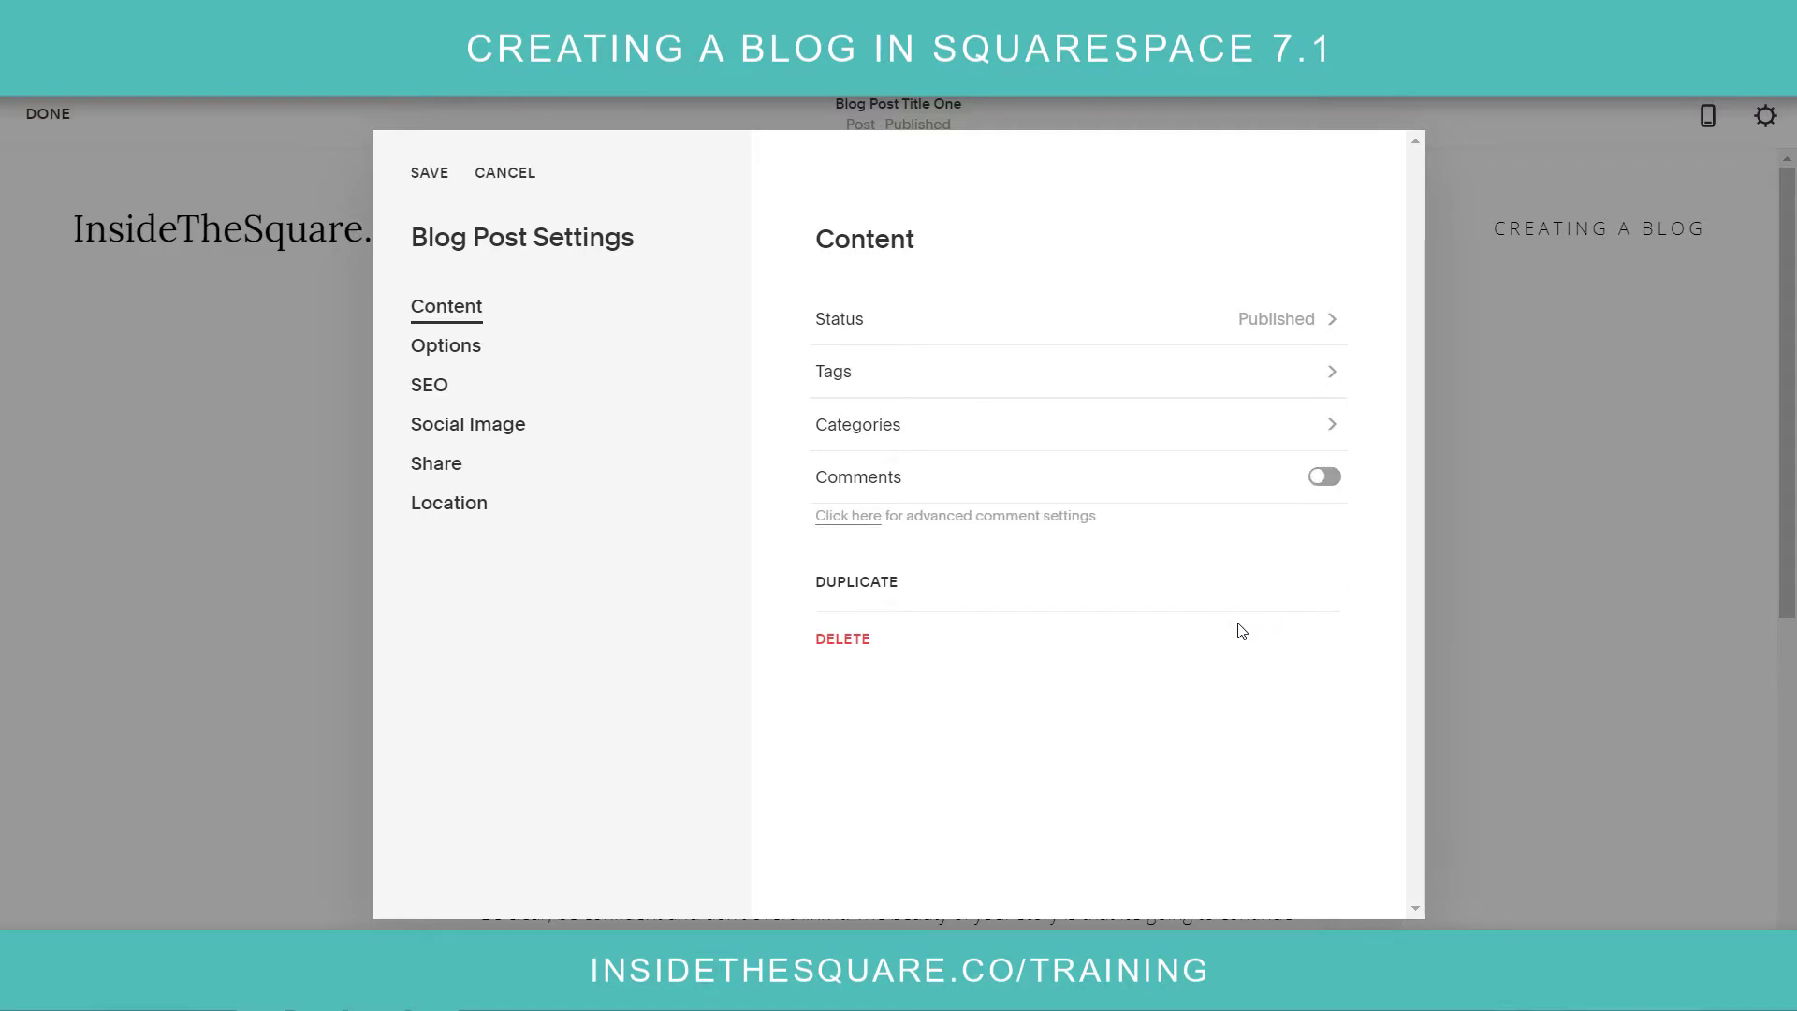
Step: In the post's Options settings, replace the title part of the post URL so it reads /blog-1/post-title
left_click(466, 363)
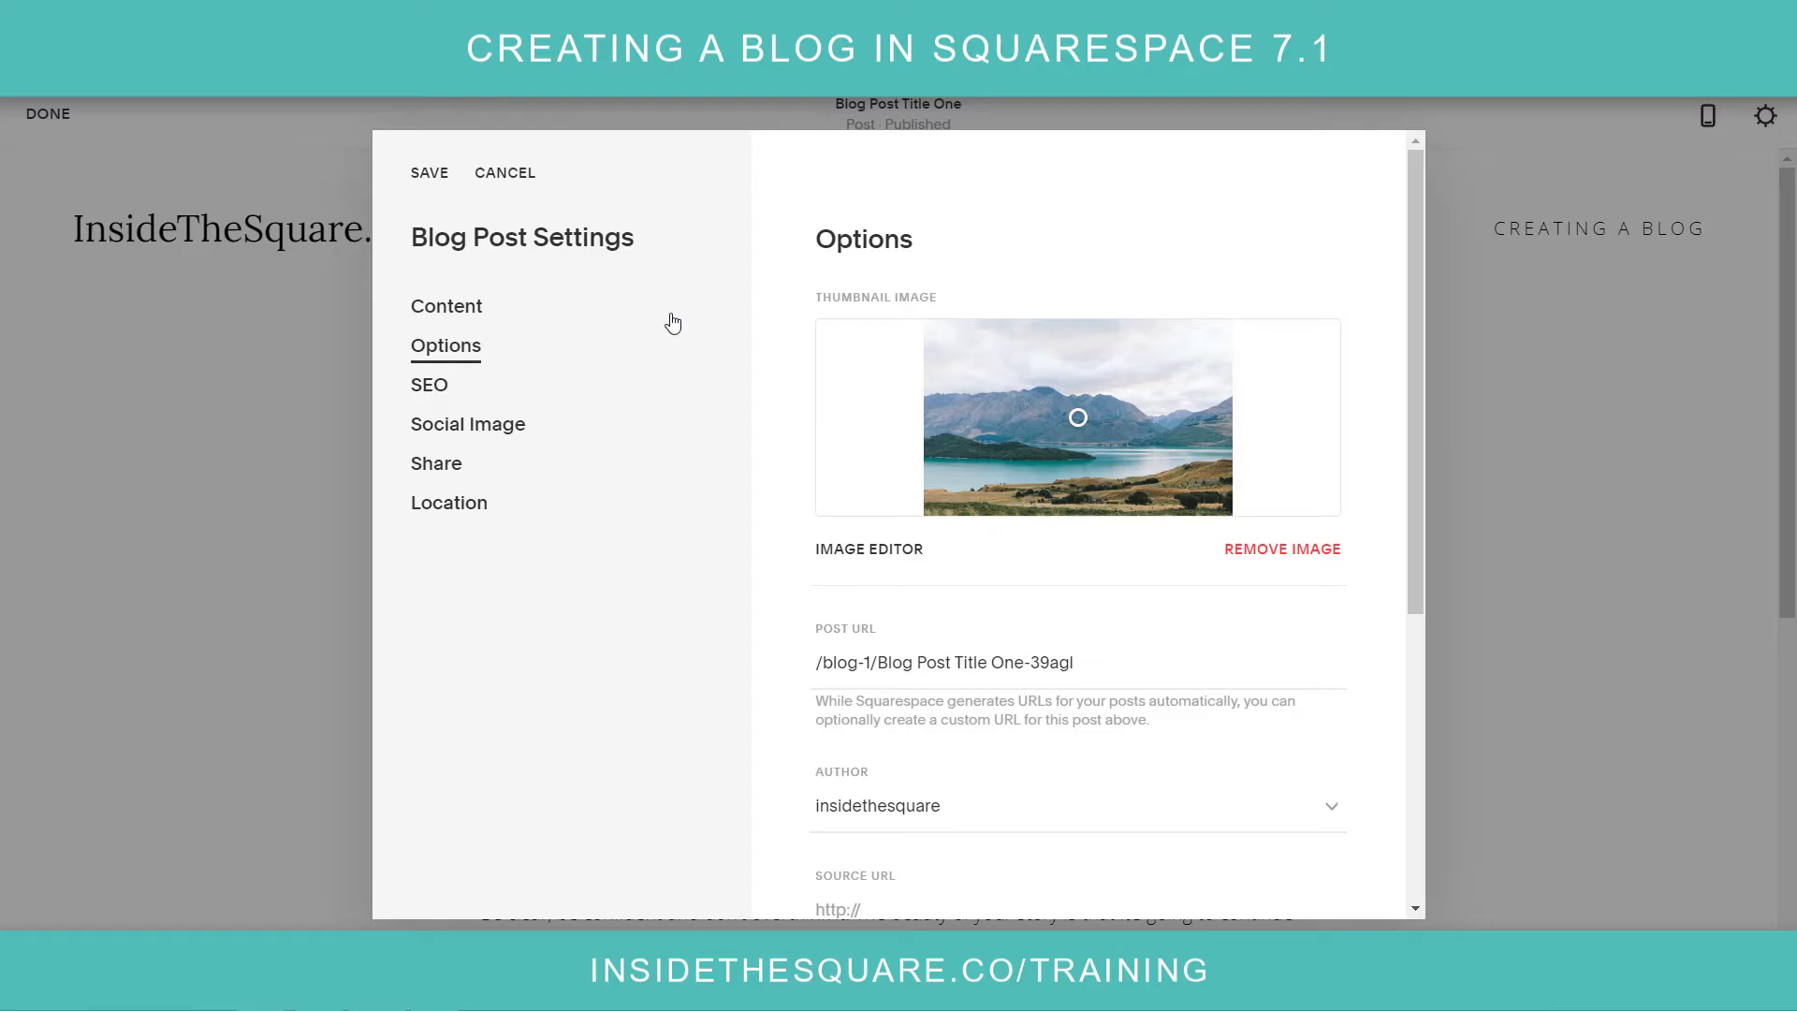
scroll(1014, 549, "down", 3)
left_click_drag(1077, 427, 877, 423)
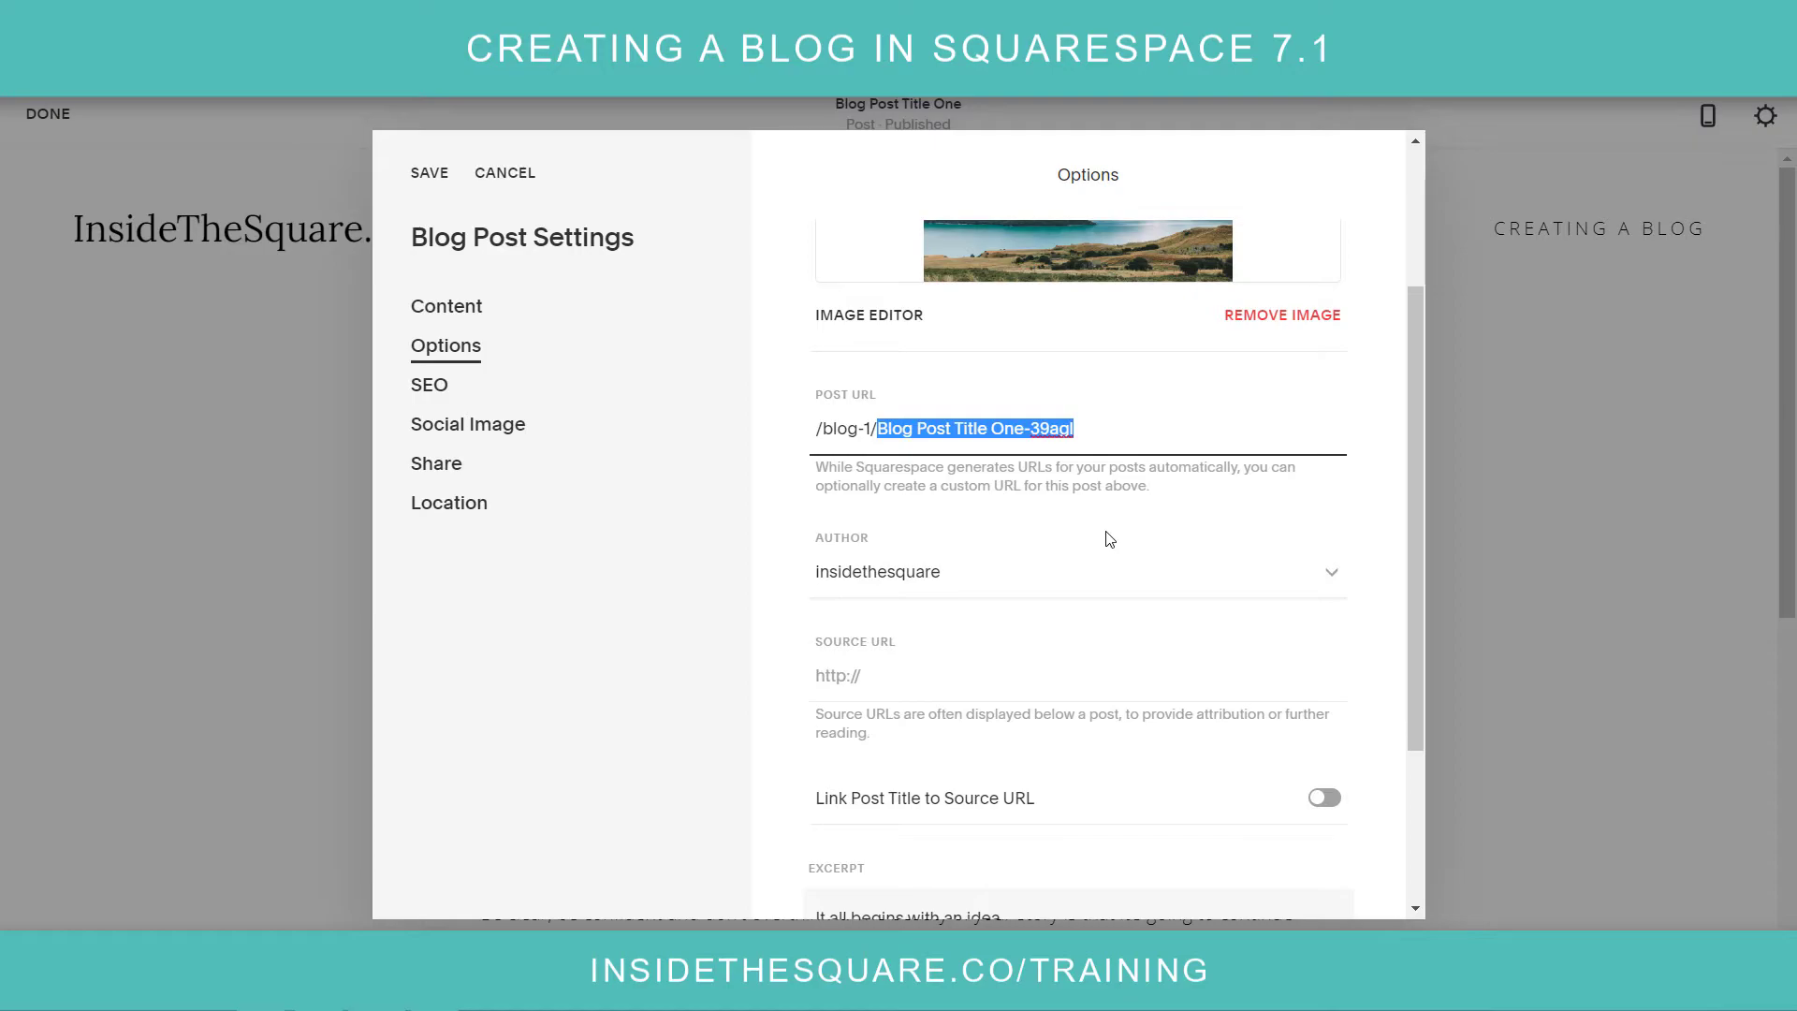
type("post-title")
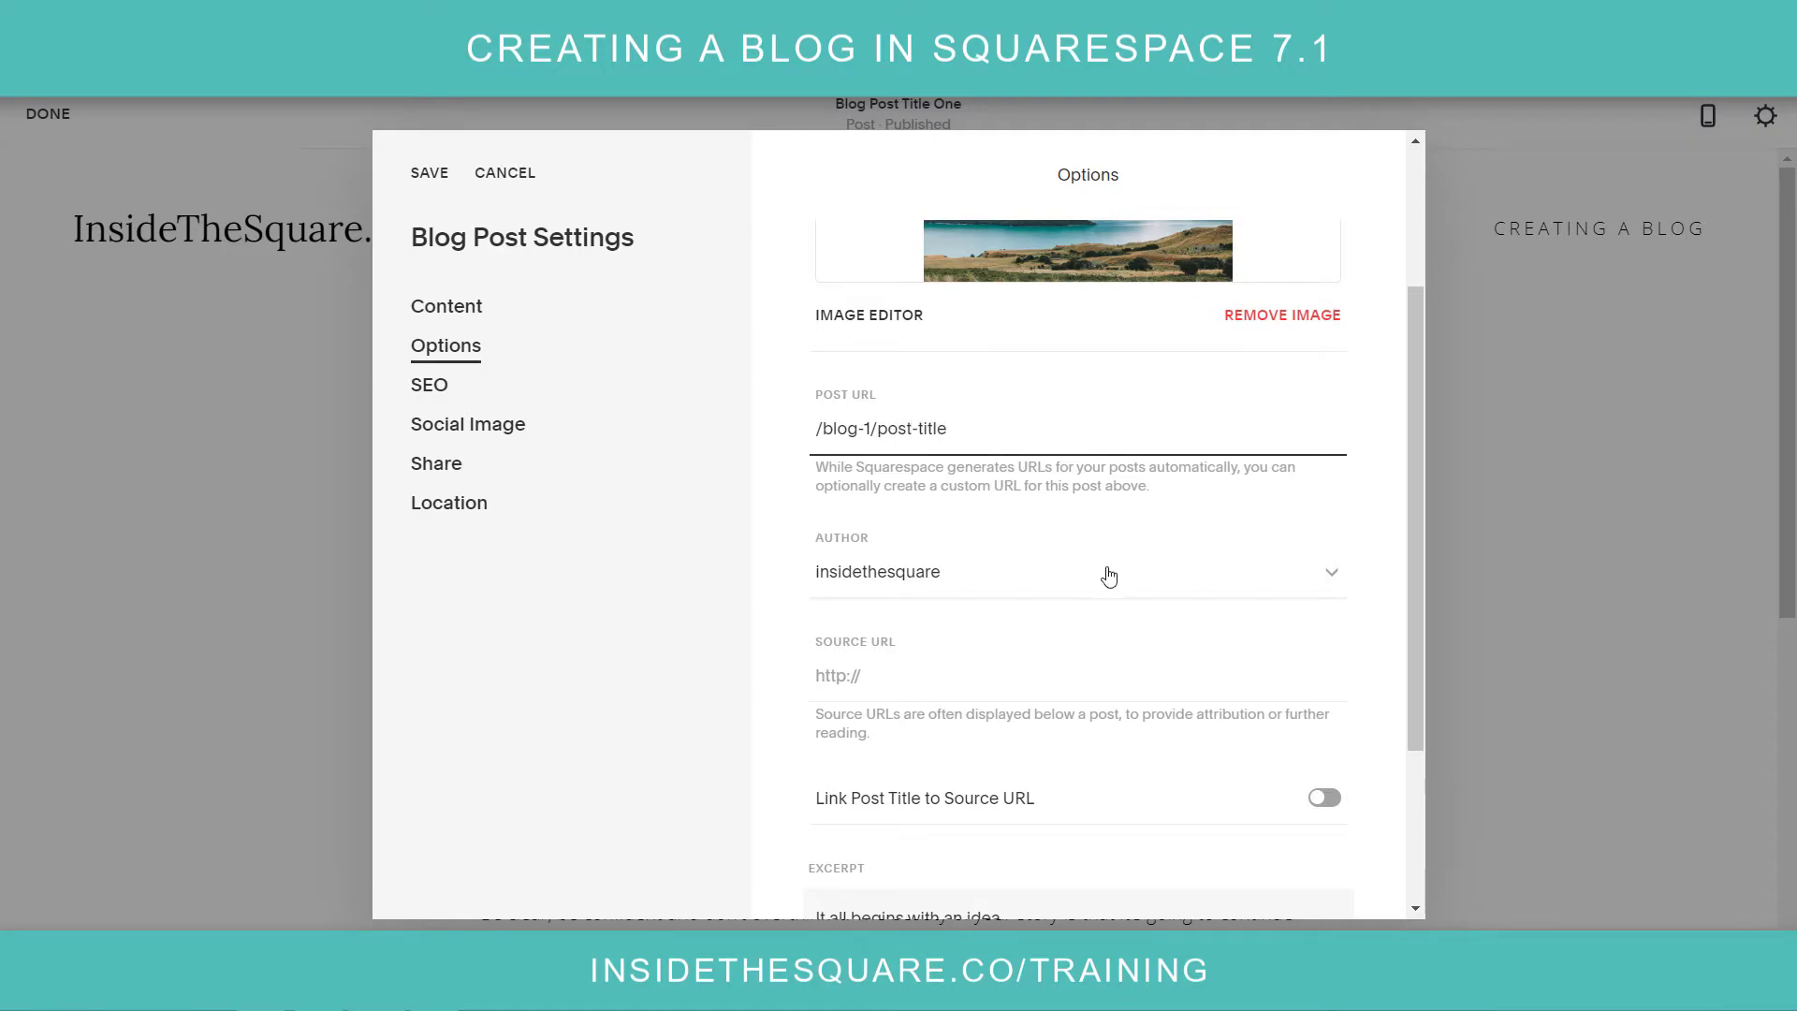
Step: Examine the post's author, source URL, excerpt and featured post options, highlighting the excerpt text without editing it
scroll(1086, 571, "down", 1)
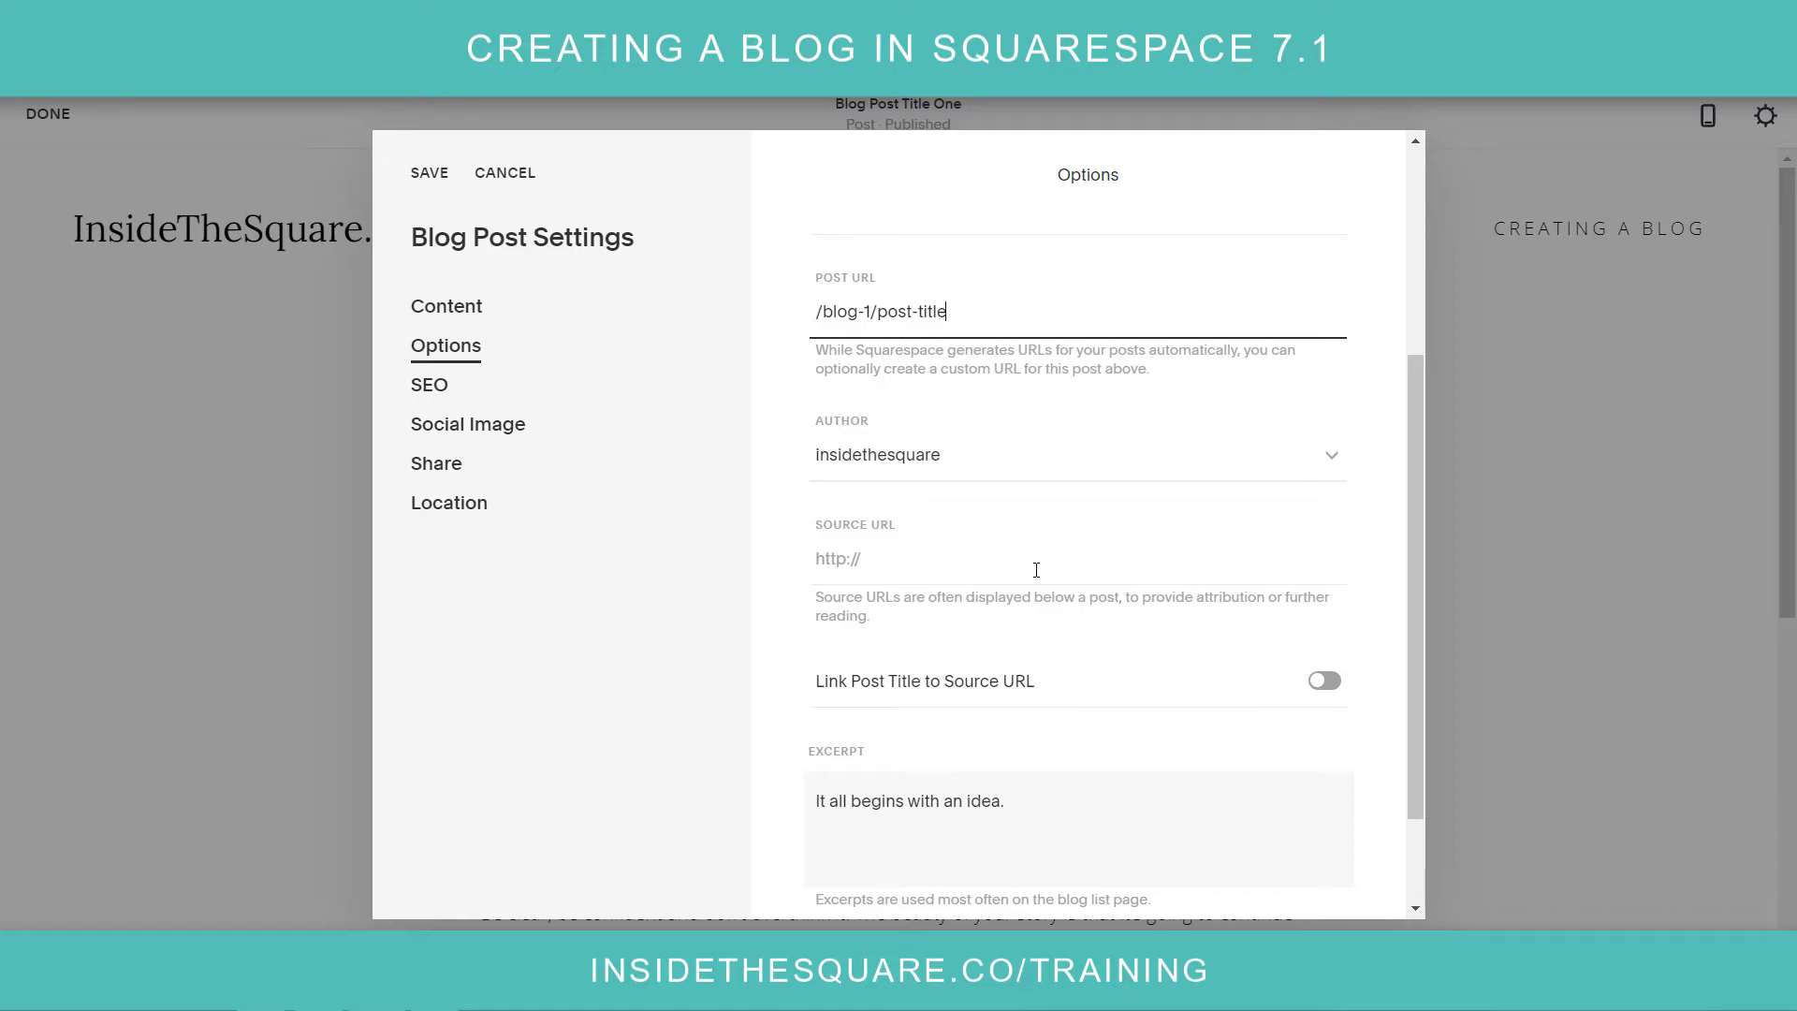
scroll(1047, 595, "down", 1)
scroll(1026, 574, "down", 1)
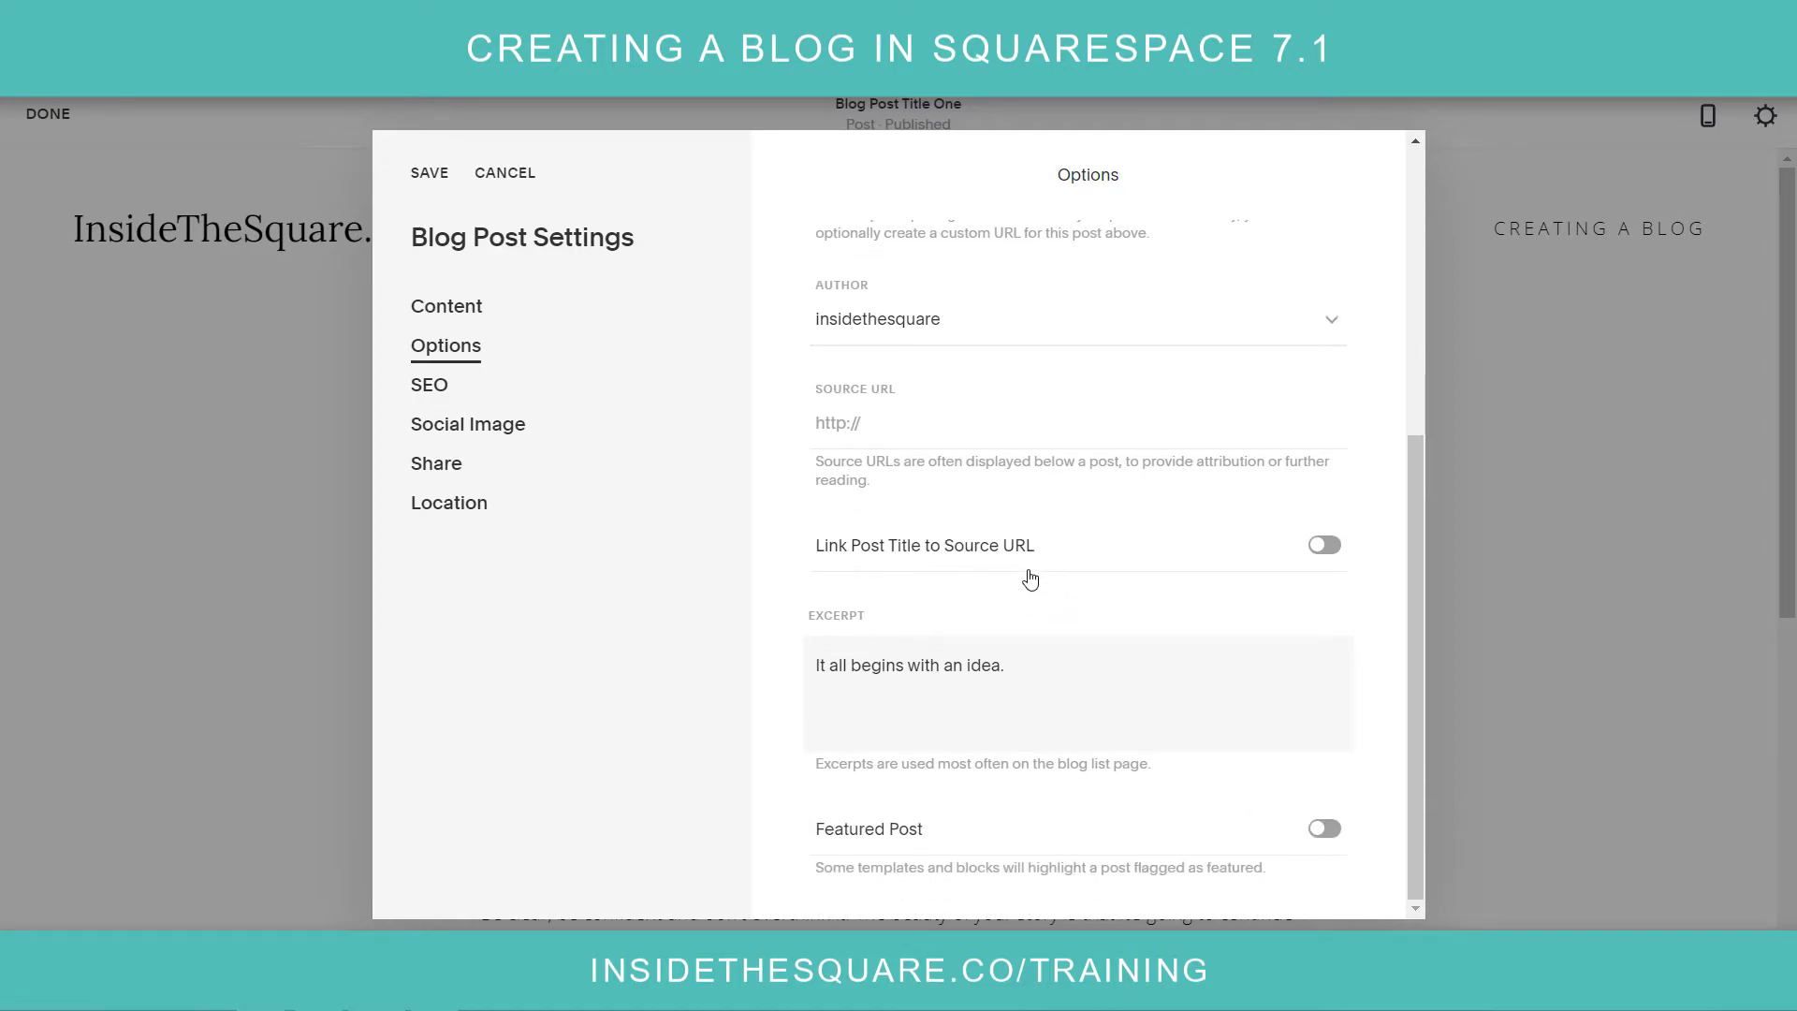
left_click_drag(1024, 665, 814, 665)
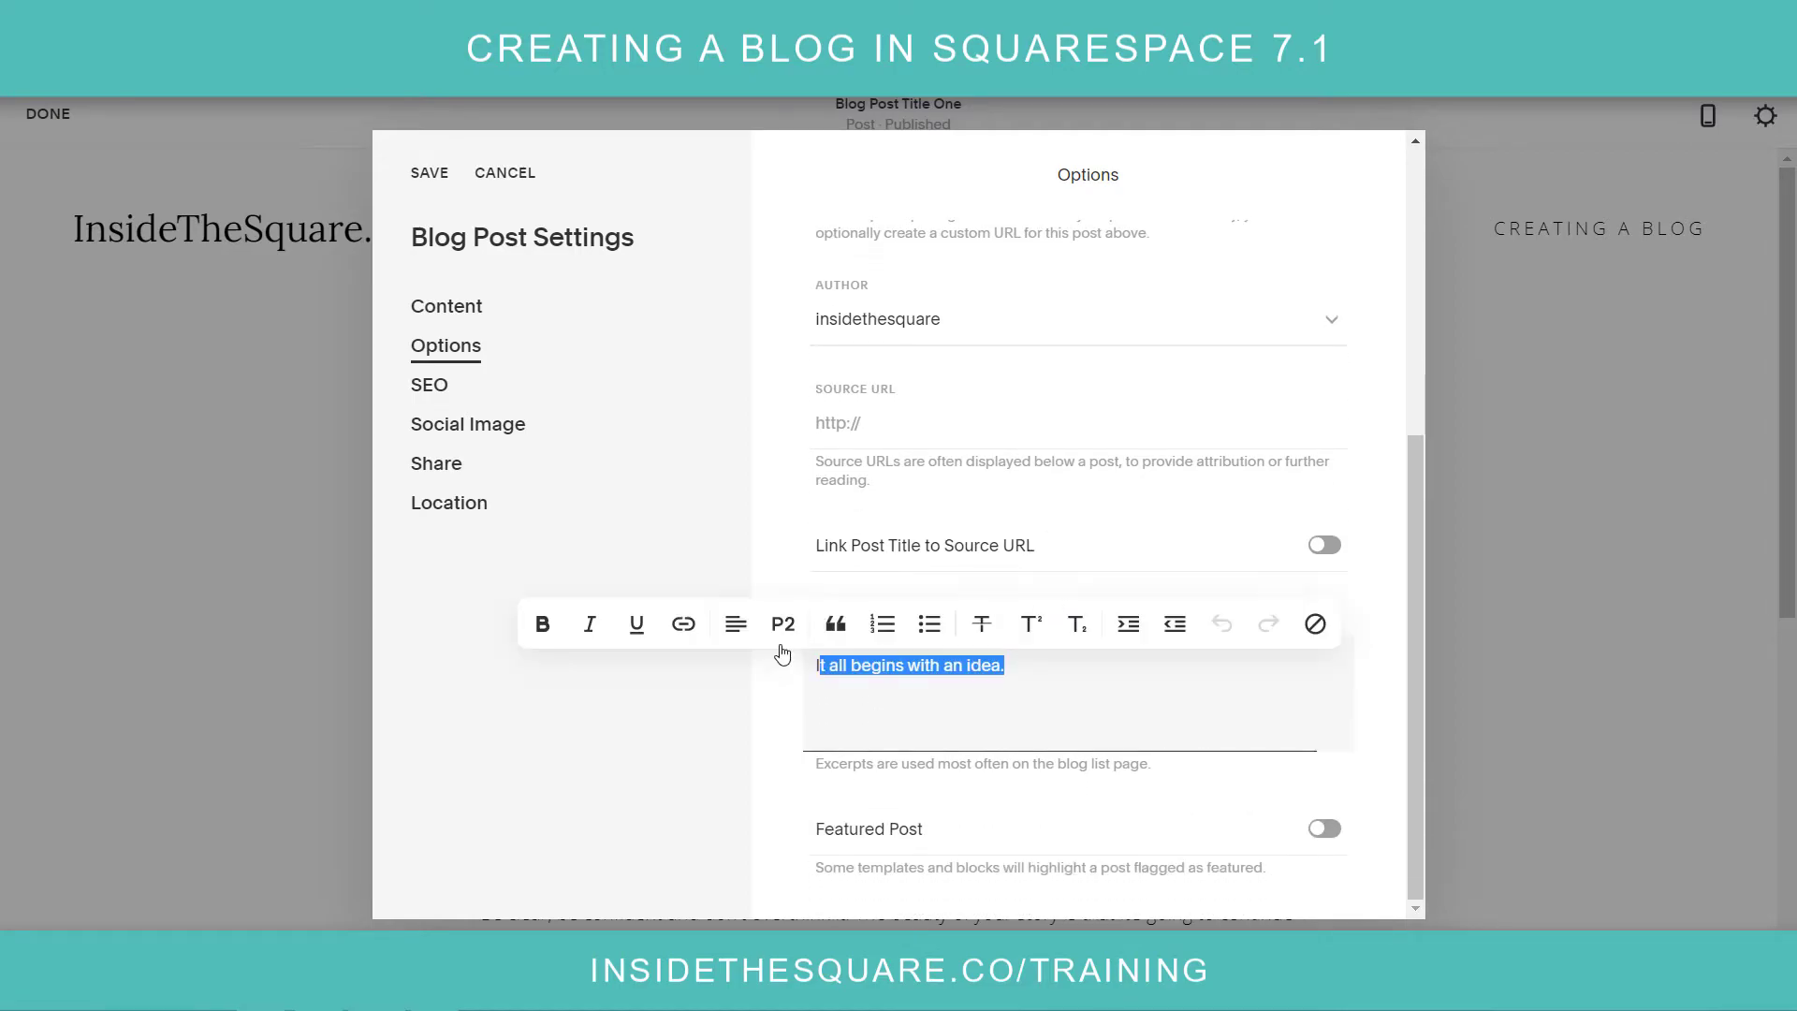
left_click(1128, 782)
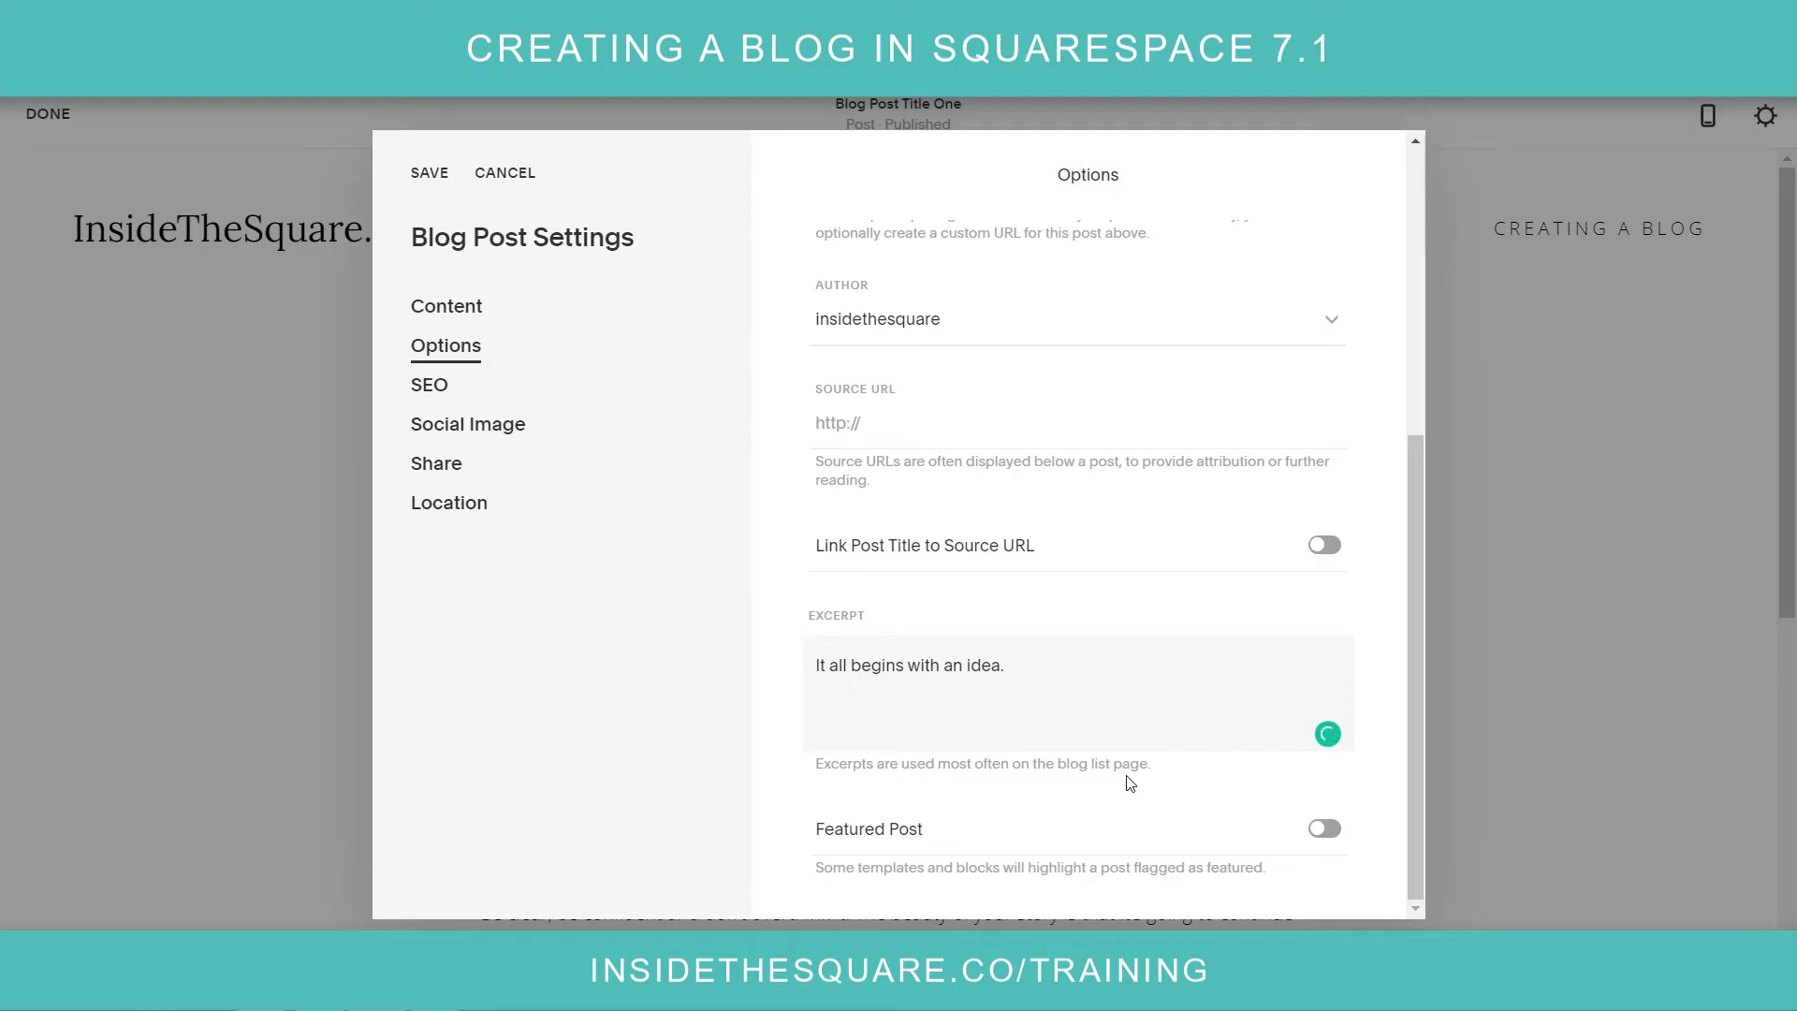
left_click_drag(1035, 682, 794, 649)
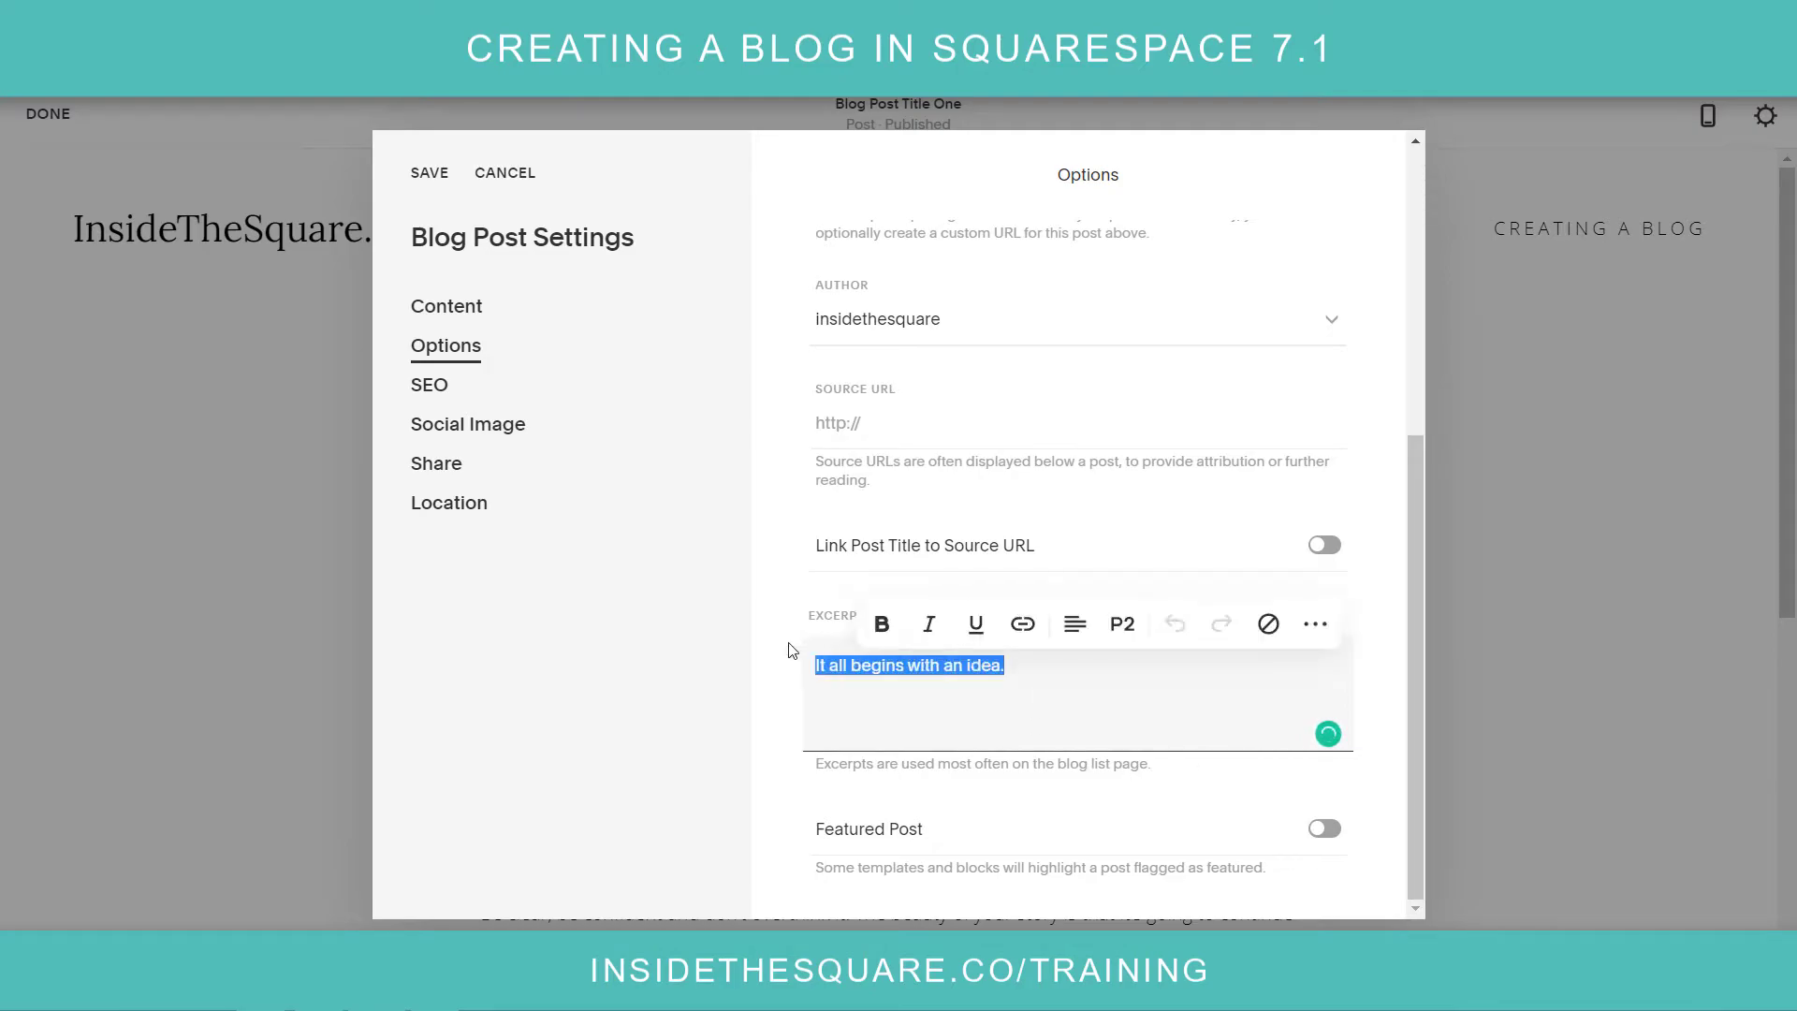
left_click(781, 694)
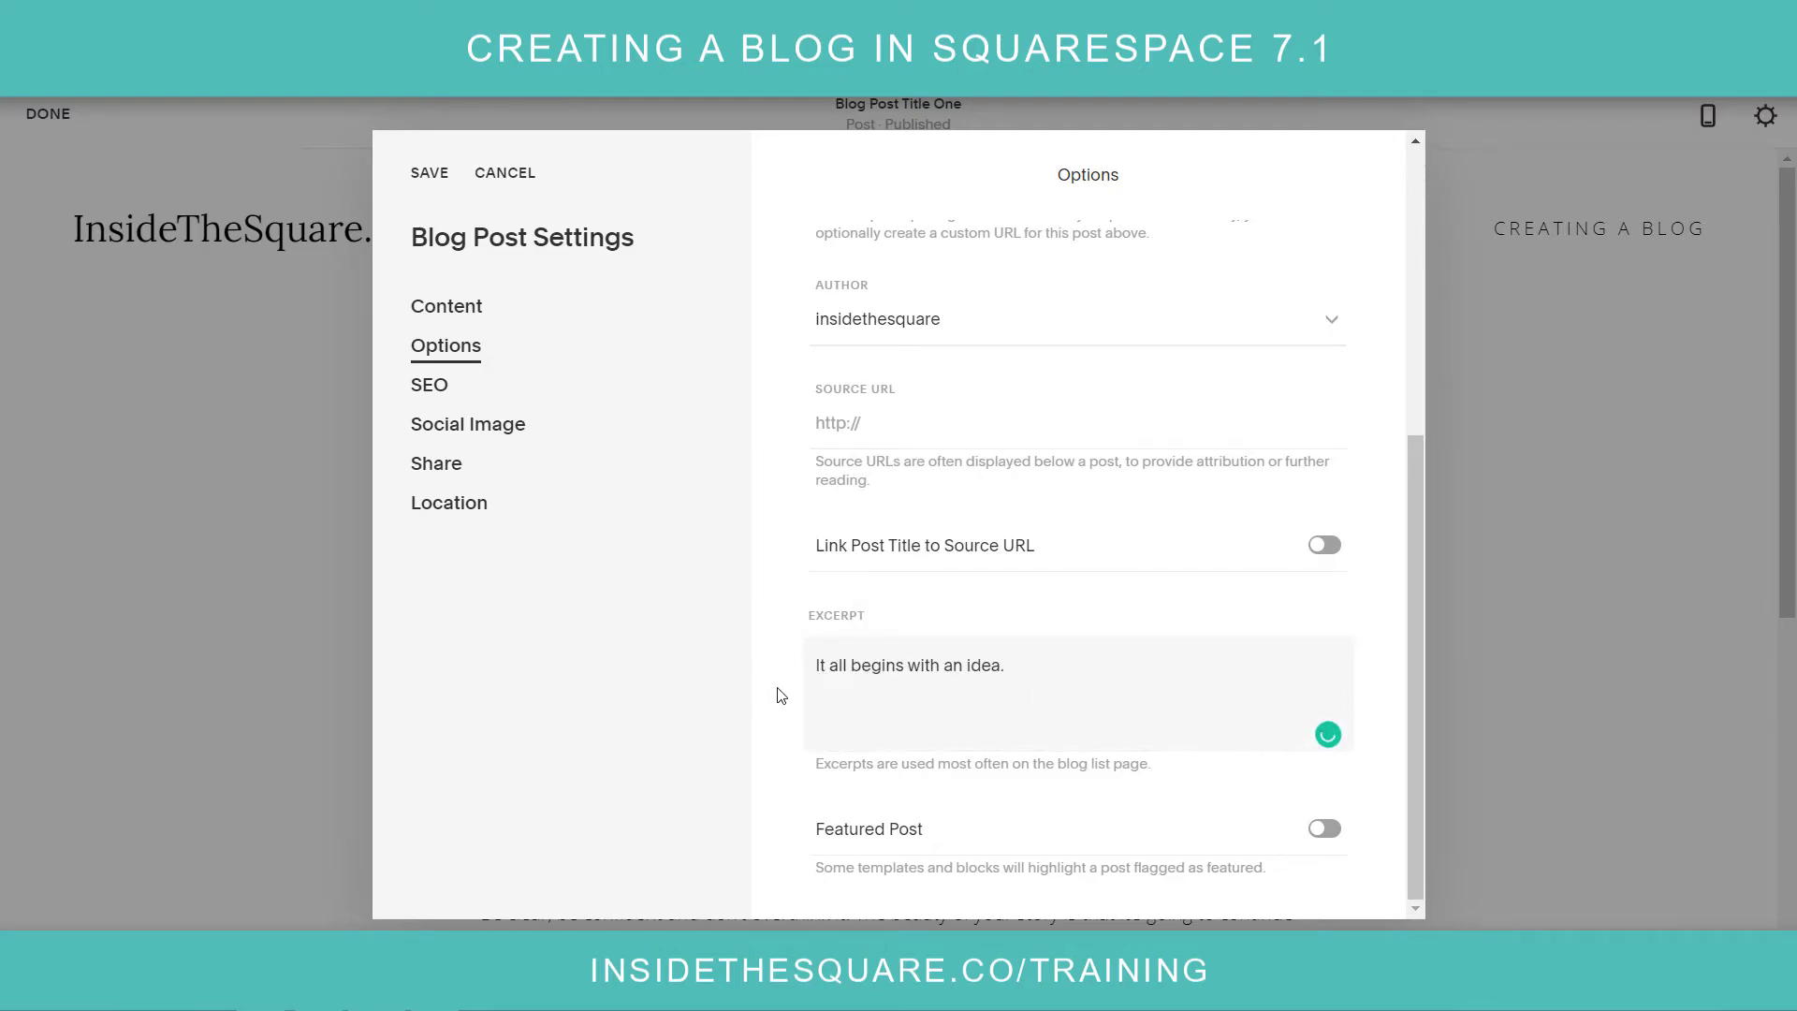
Step: Go through the post's SEO, Social Image, Share and Location settings, and save the blog post settings
left_click(446, 405)
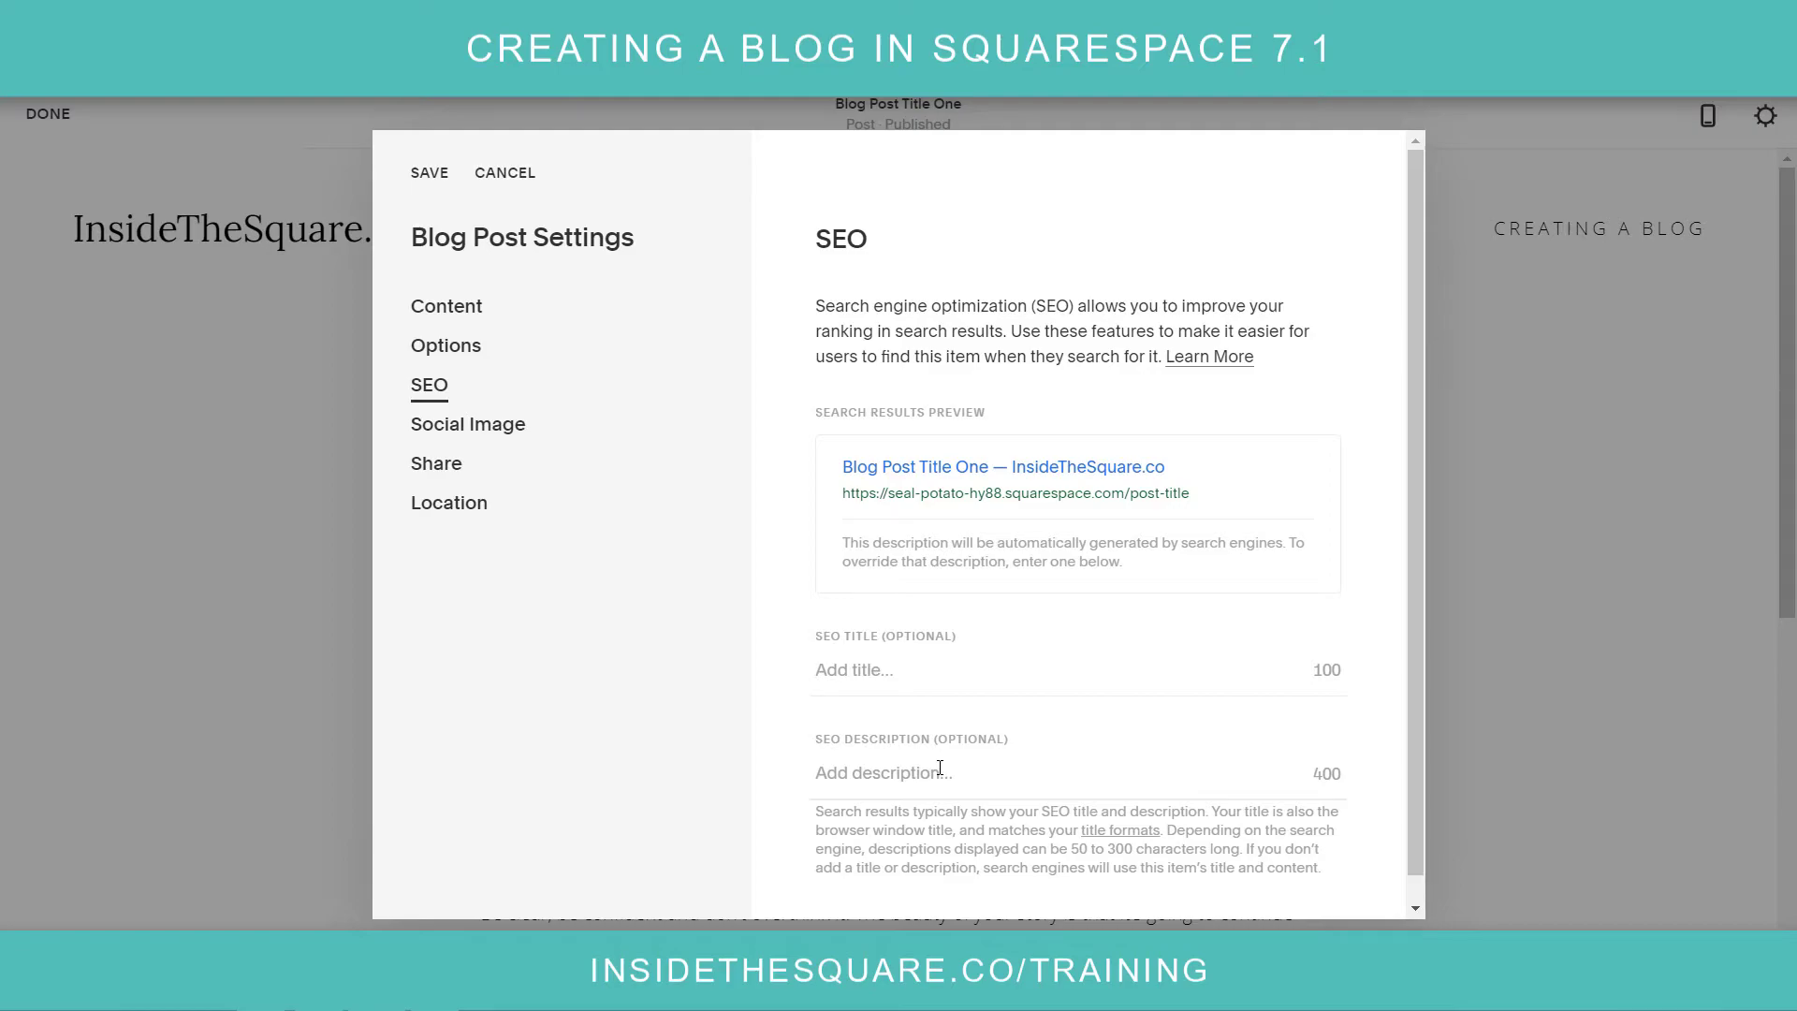
left_click(542, 426)
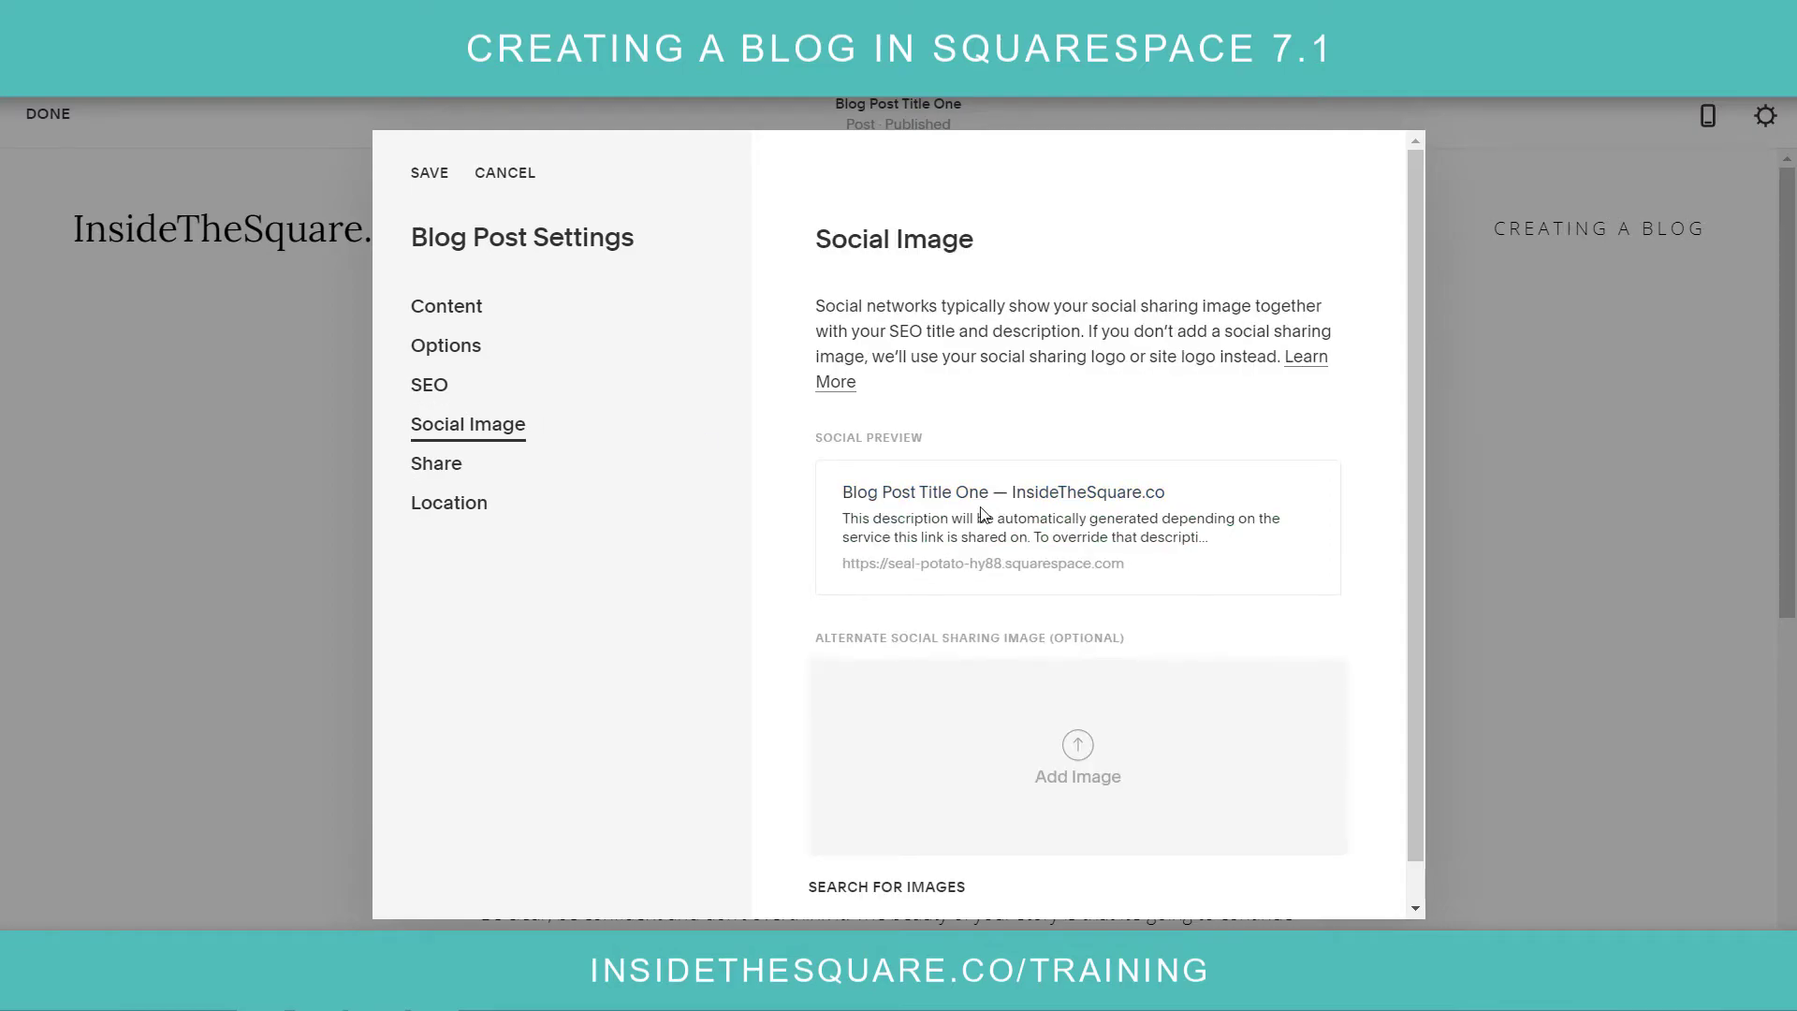
scroll(1344, 727, "down", 1)
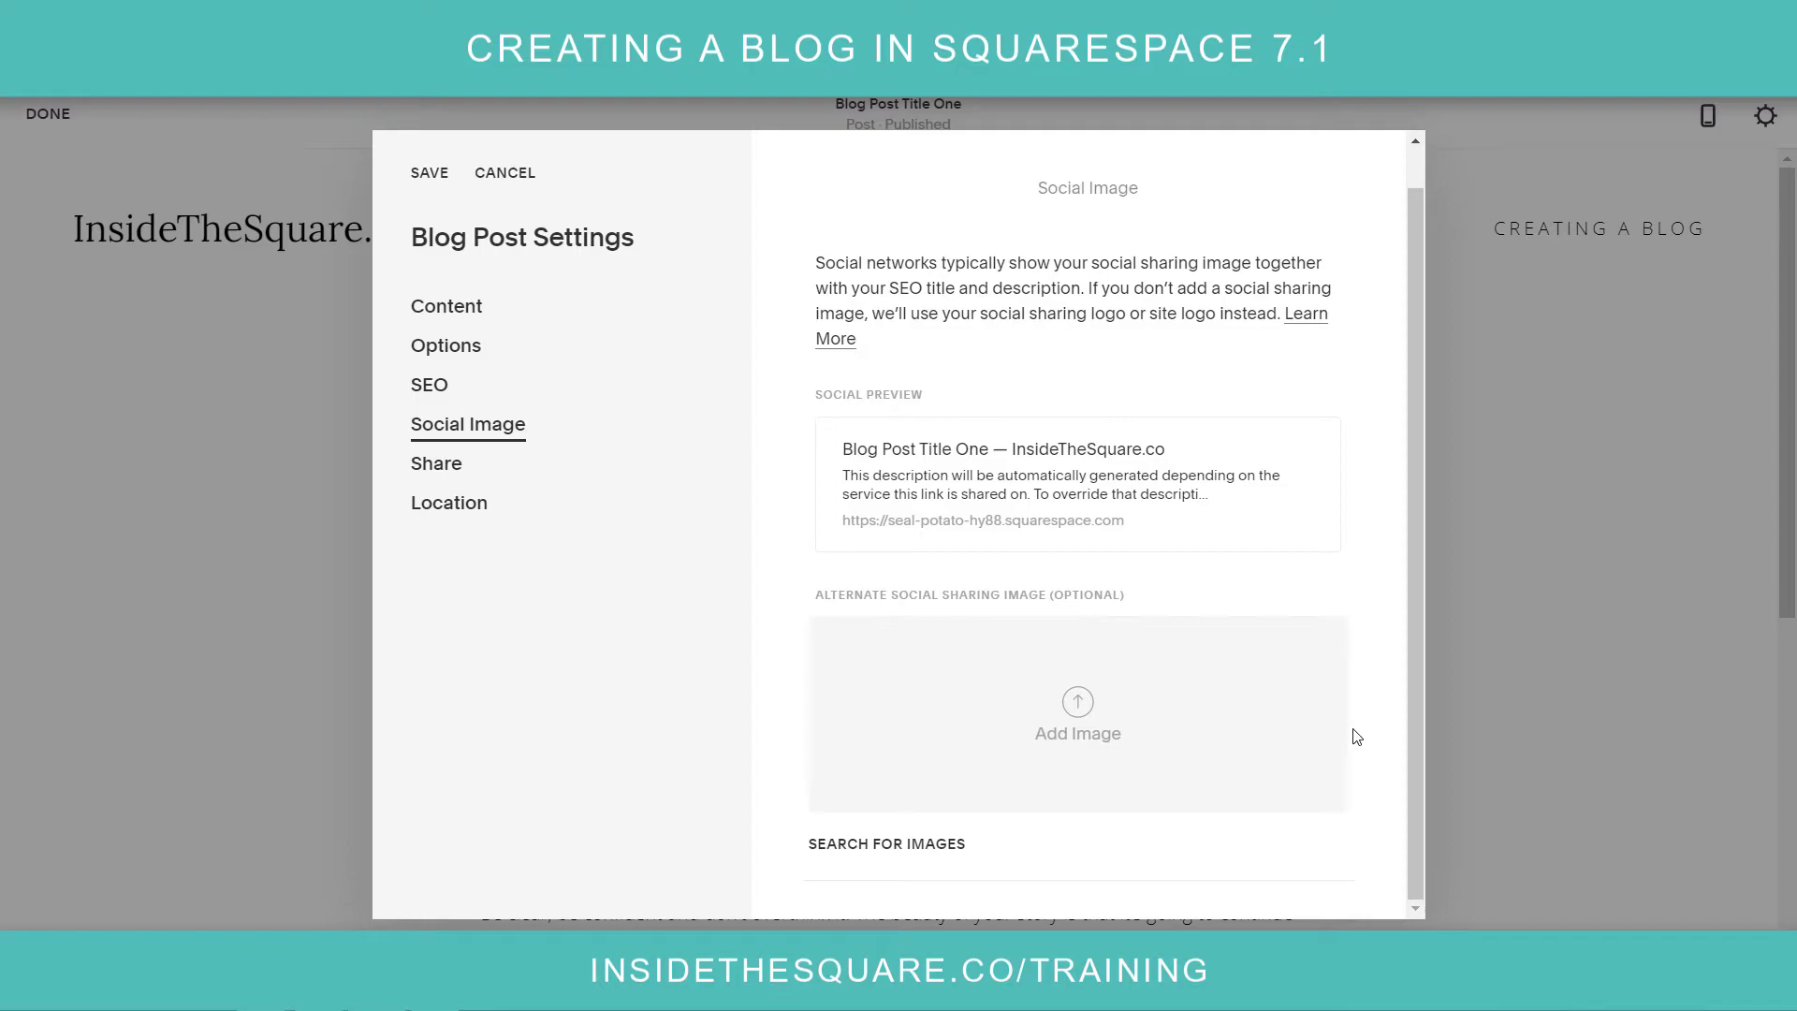
left_click(458, 485)
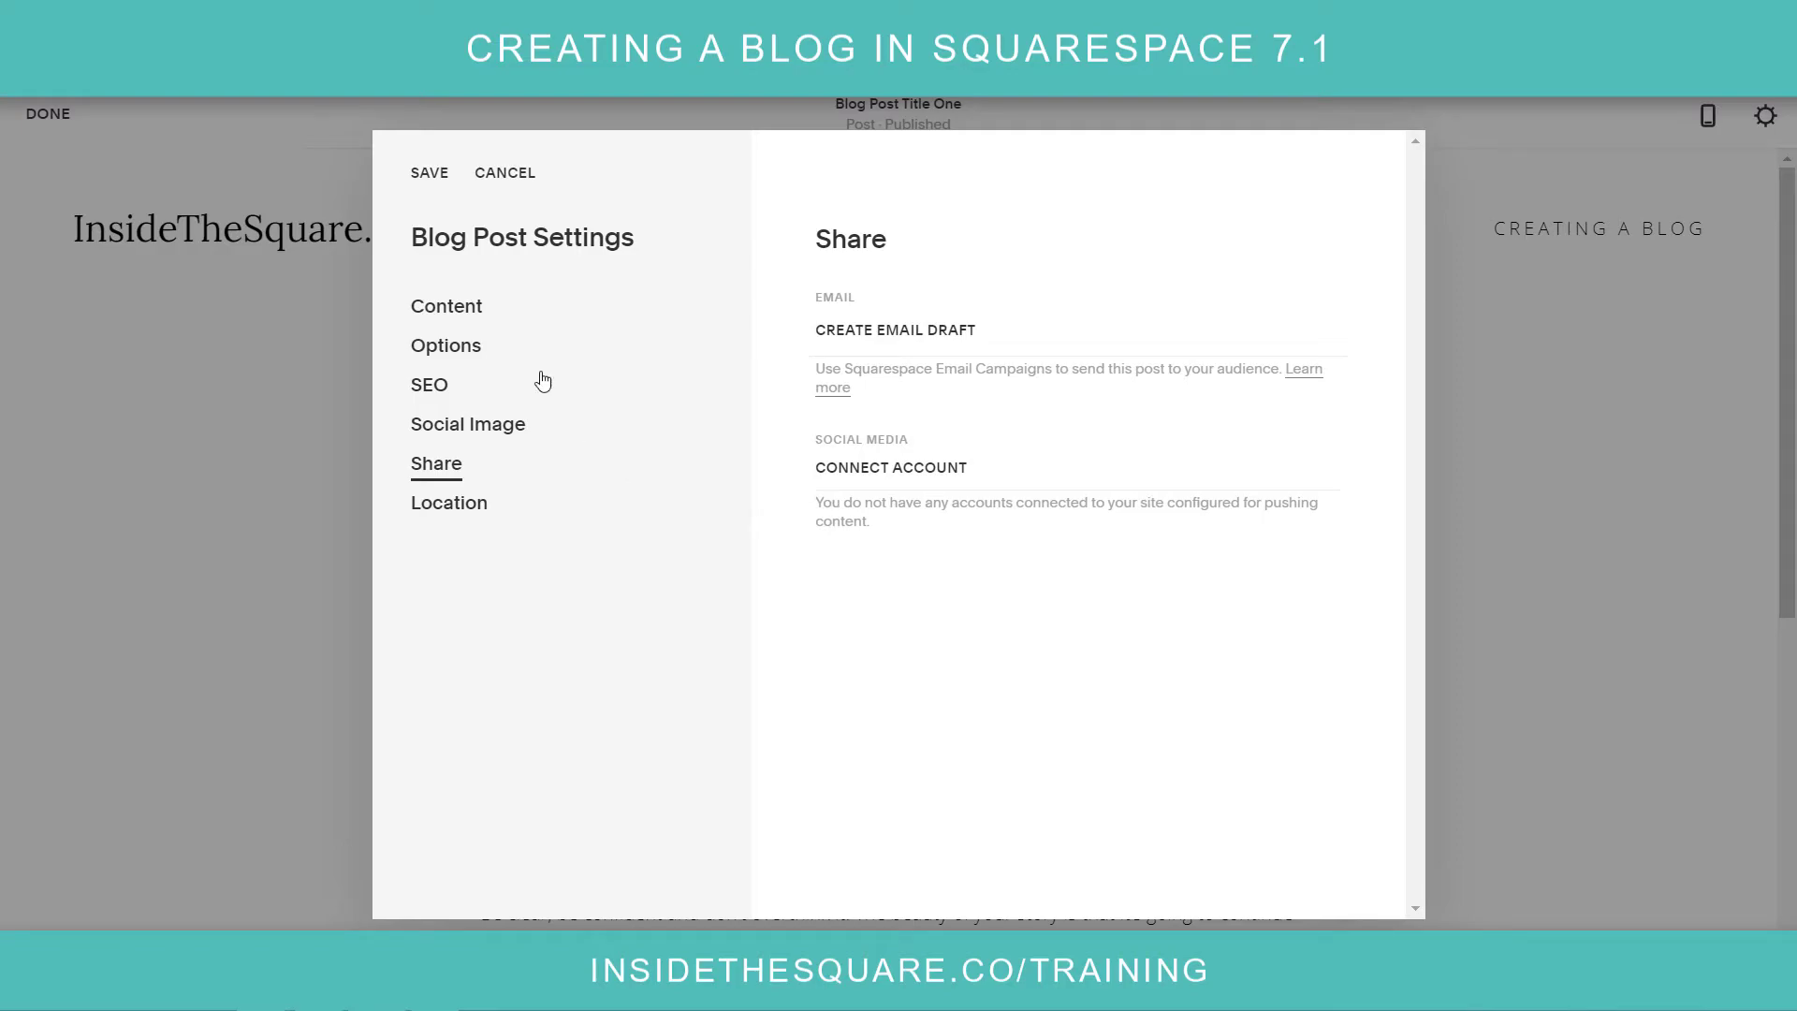
left_click(482, 528)
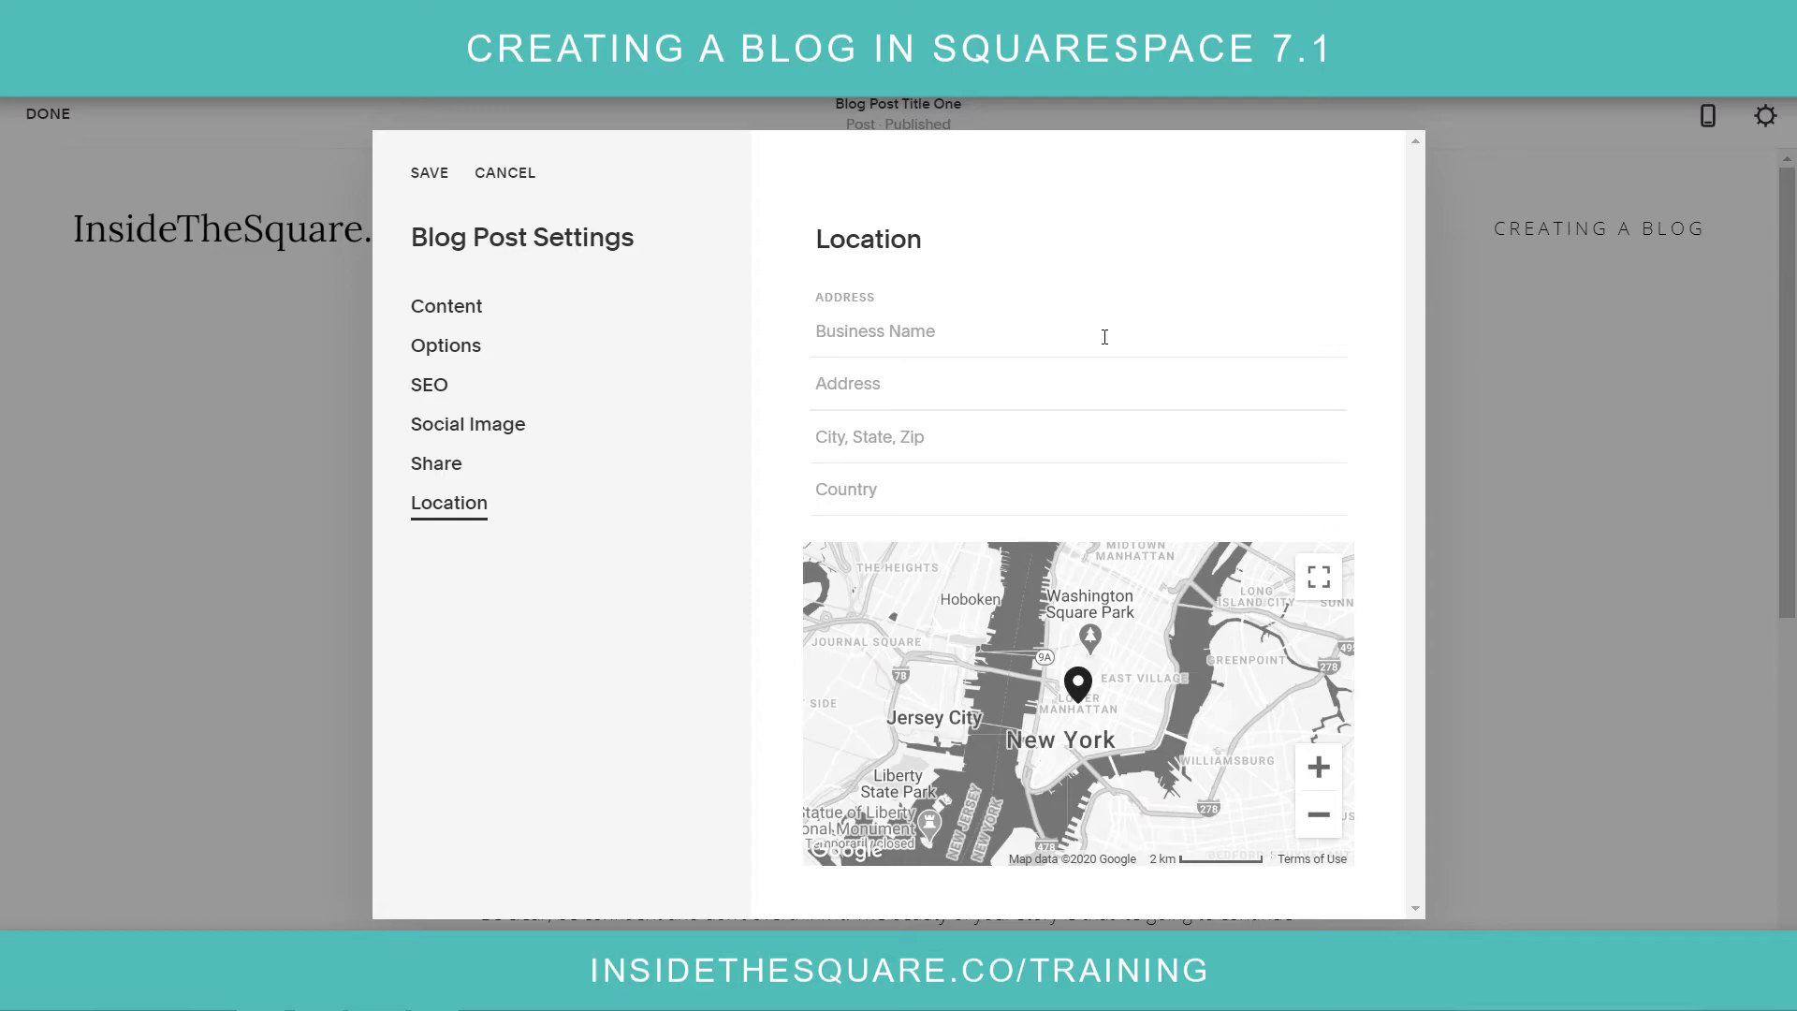
left_click(430, 176)
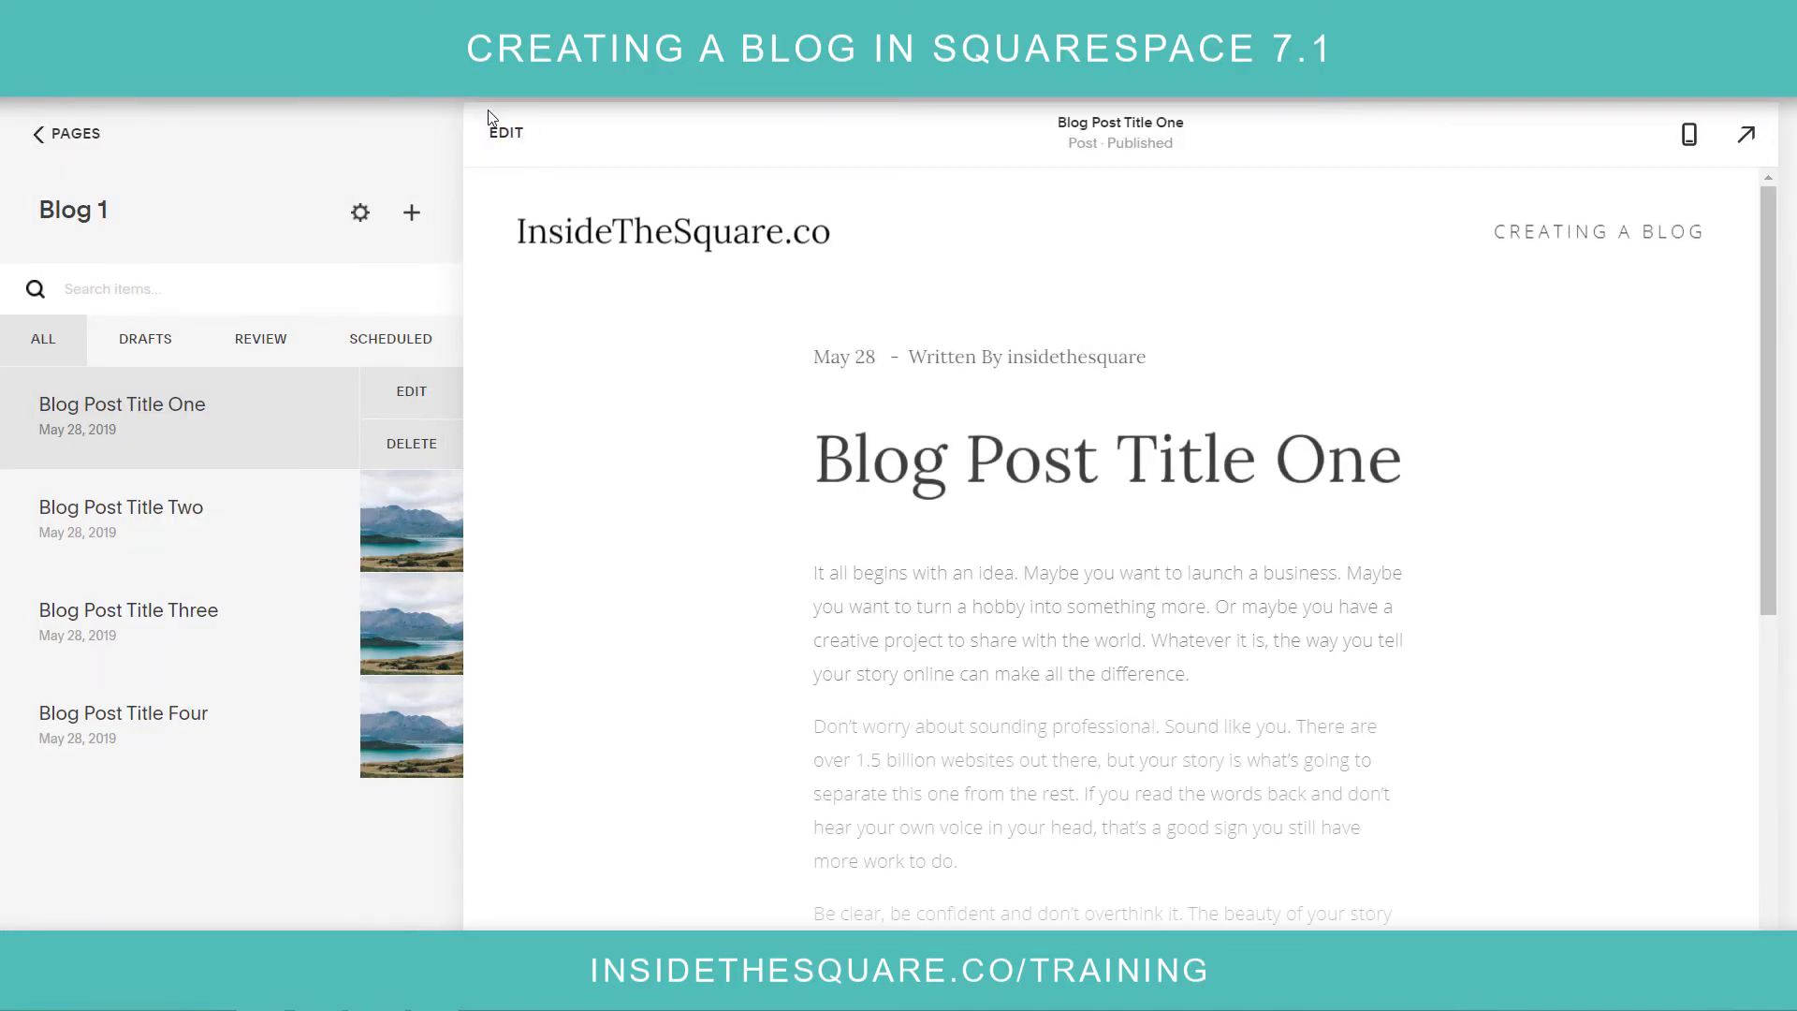
Step: Open the settings of Blog Post Title One and review its Content and Options settings
left_click(513, 134)
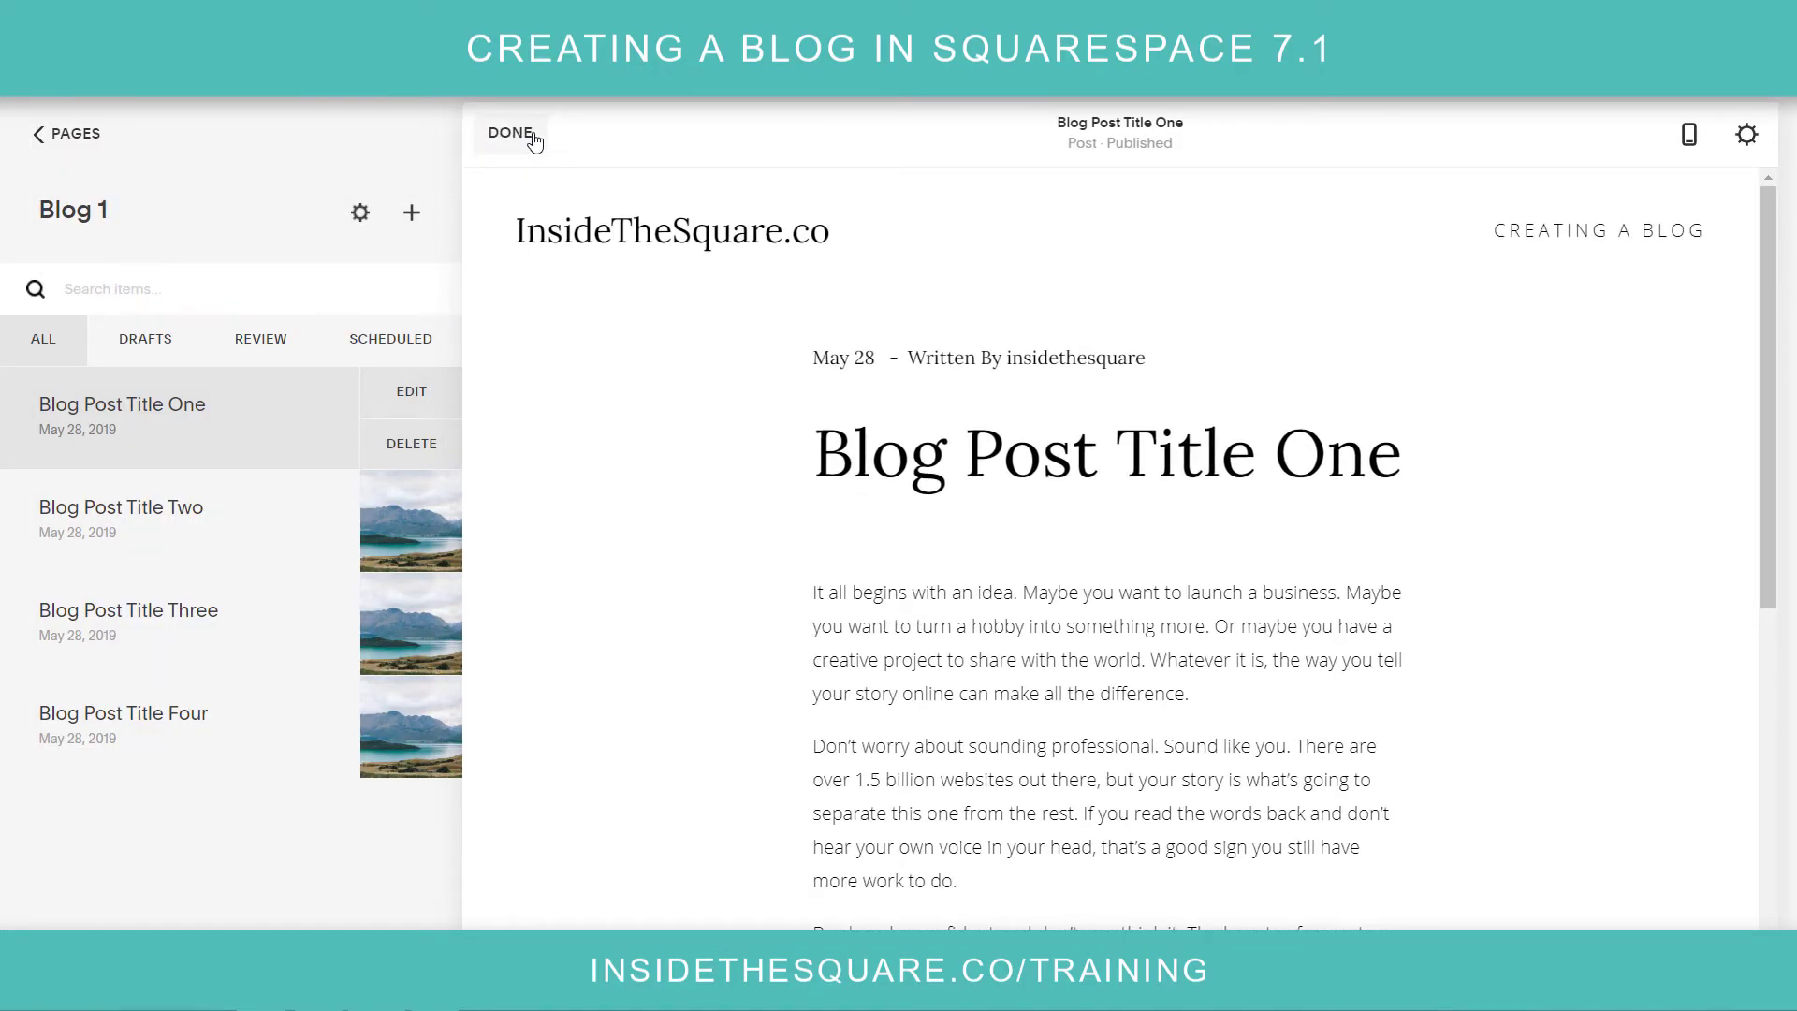
left_click(1764, 115)
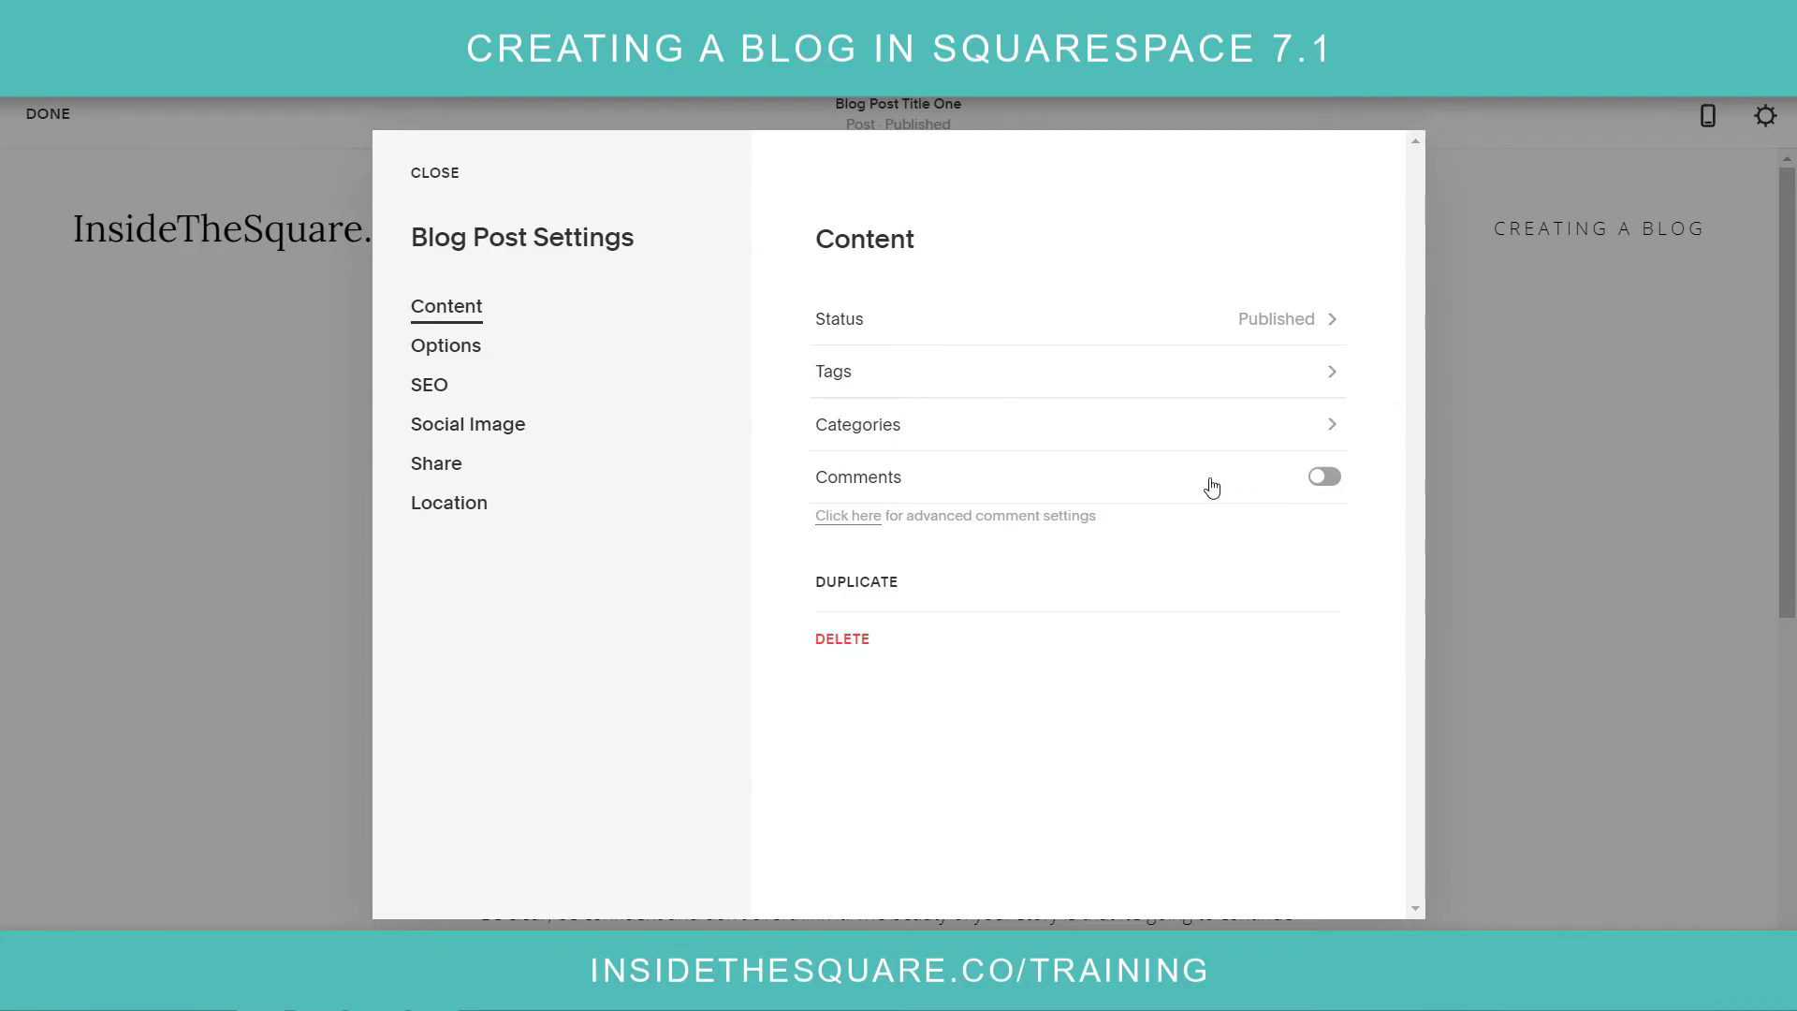
left_click(489, 354)
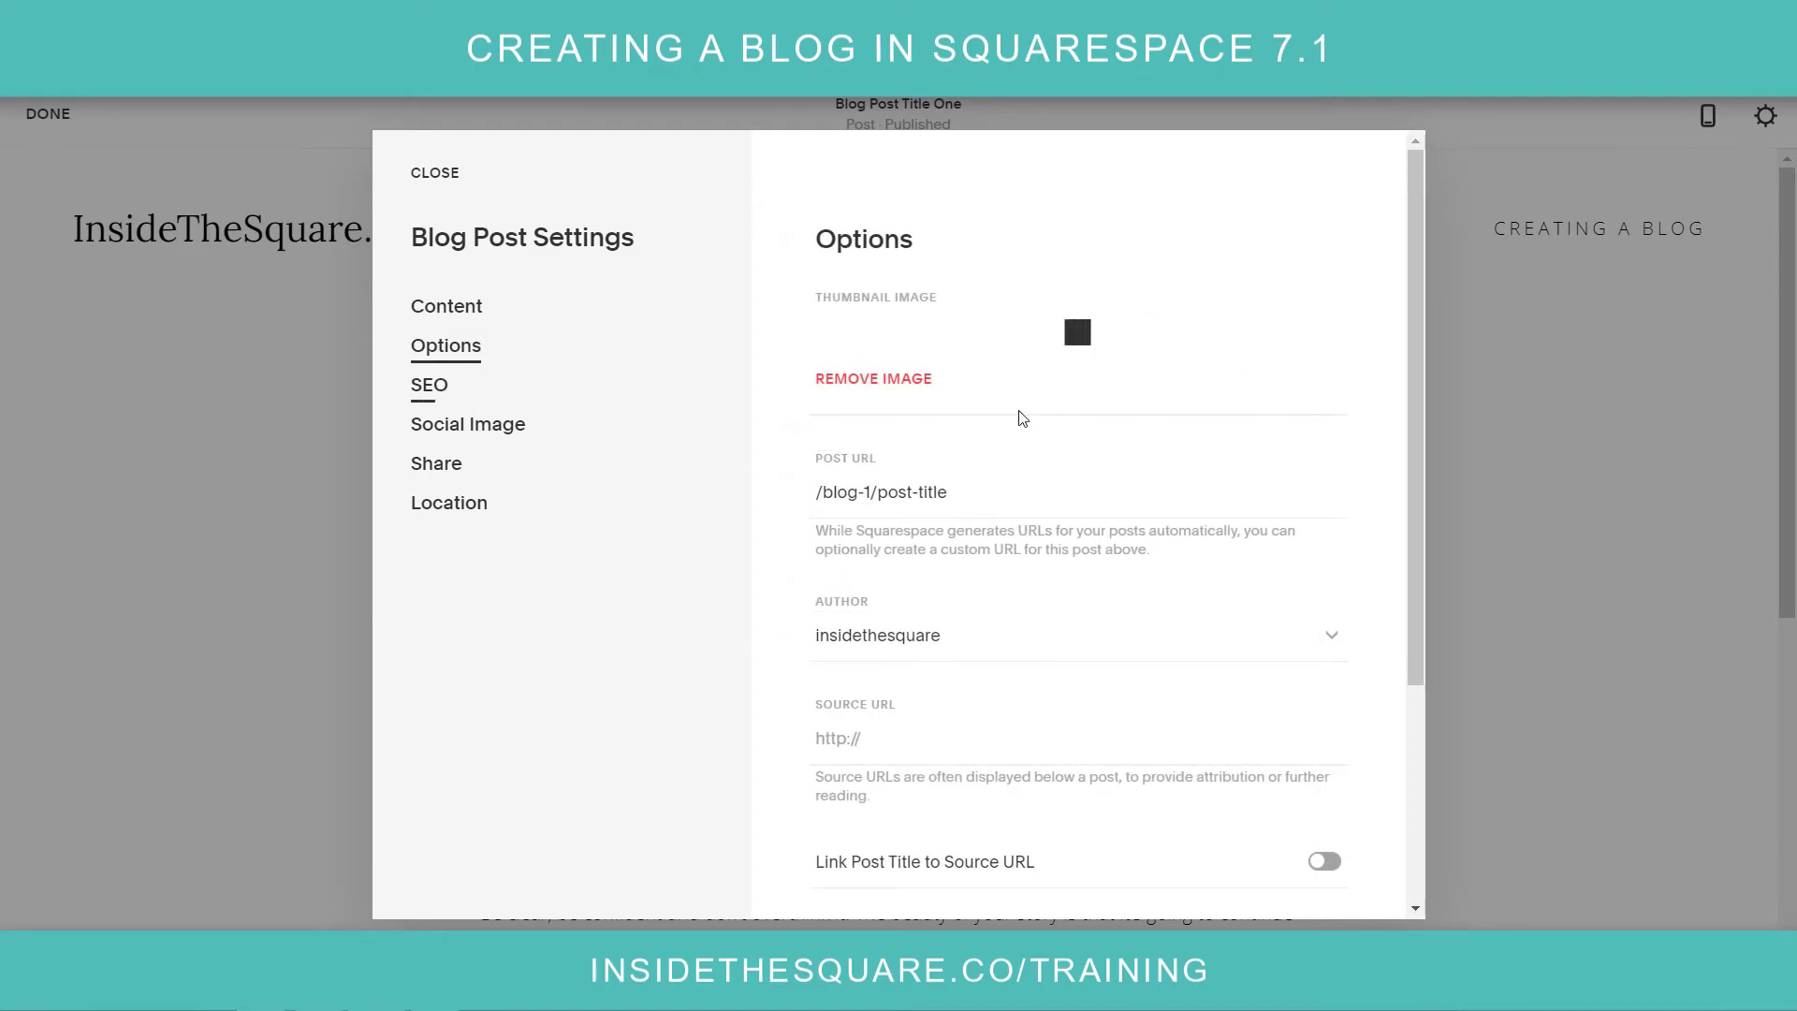
scroll(1044, 435, "down", 5)
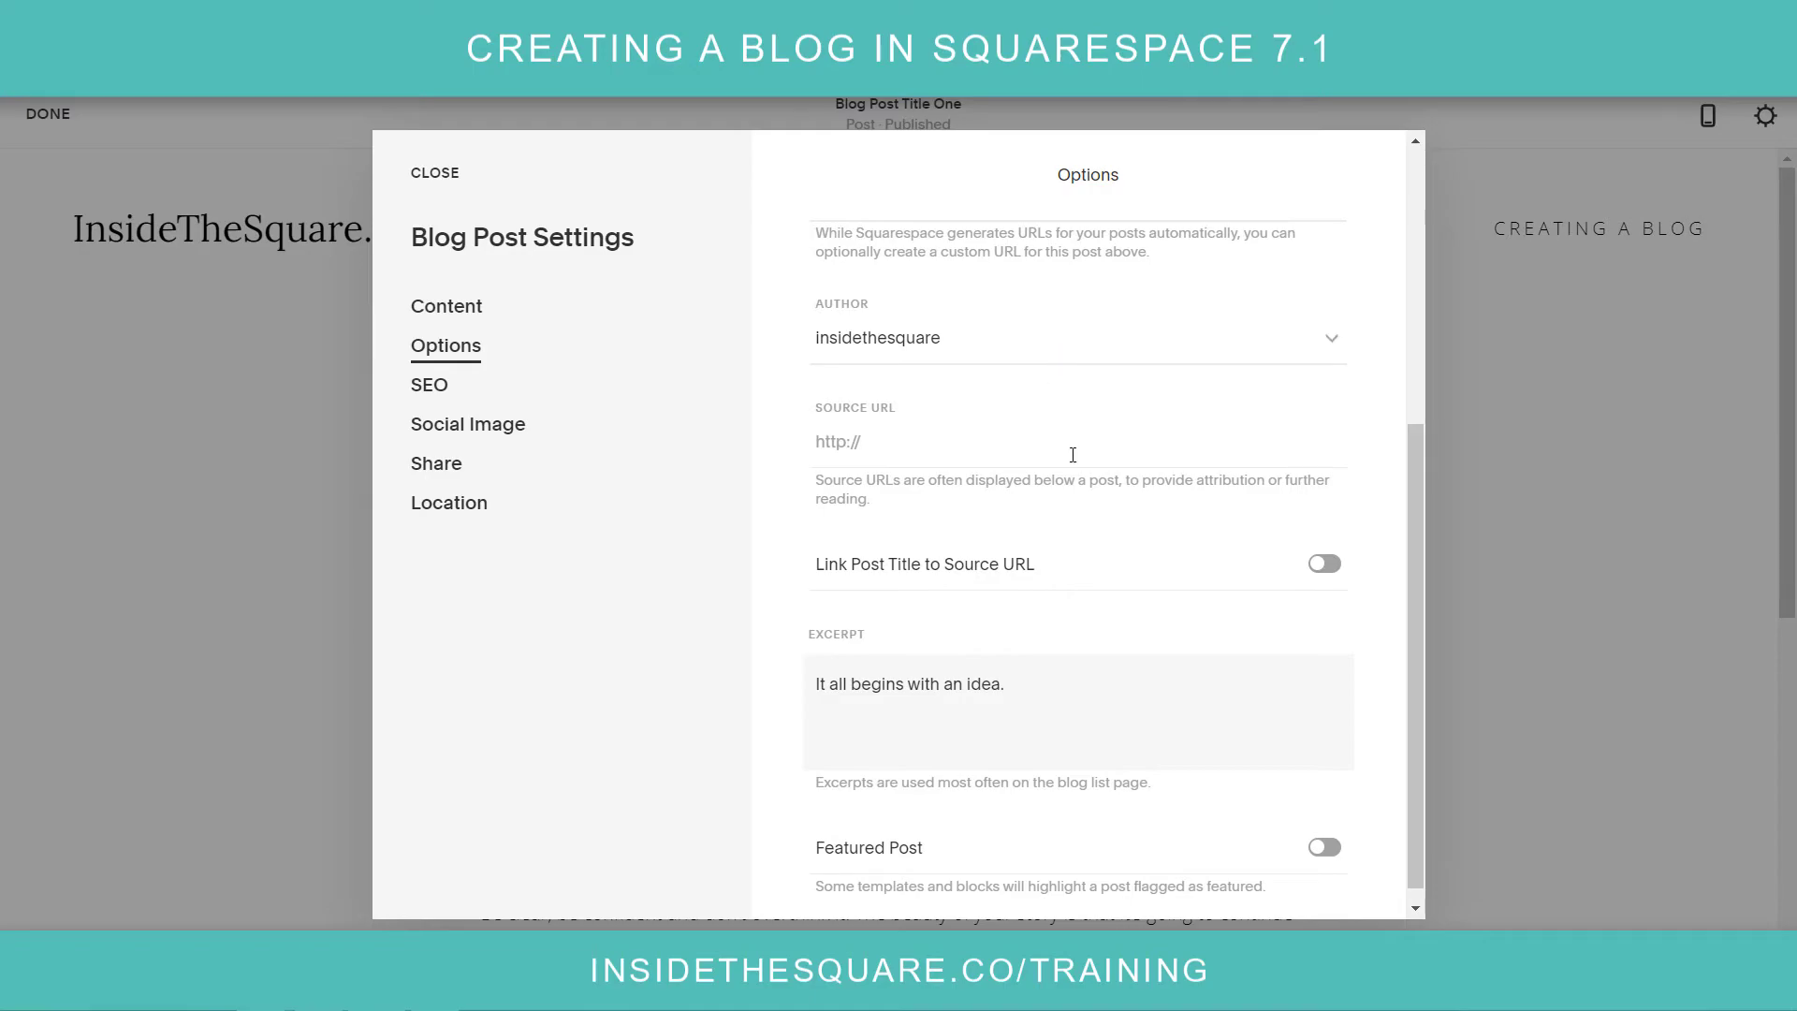
scroll(1076, 452, "down", 1)
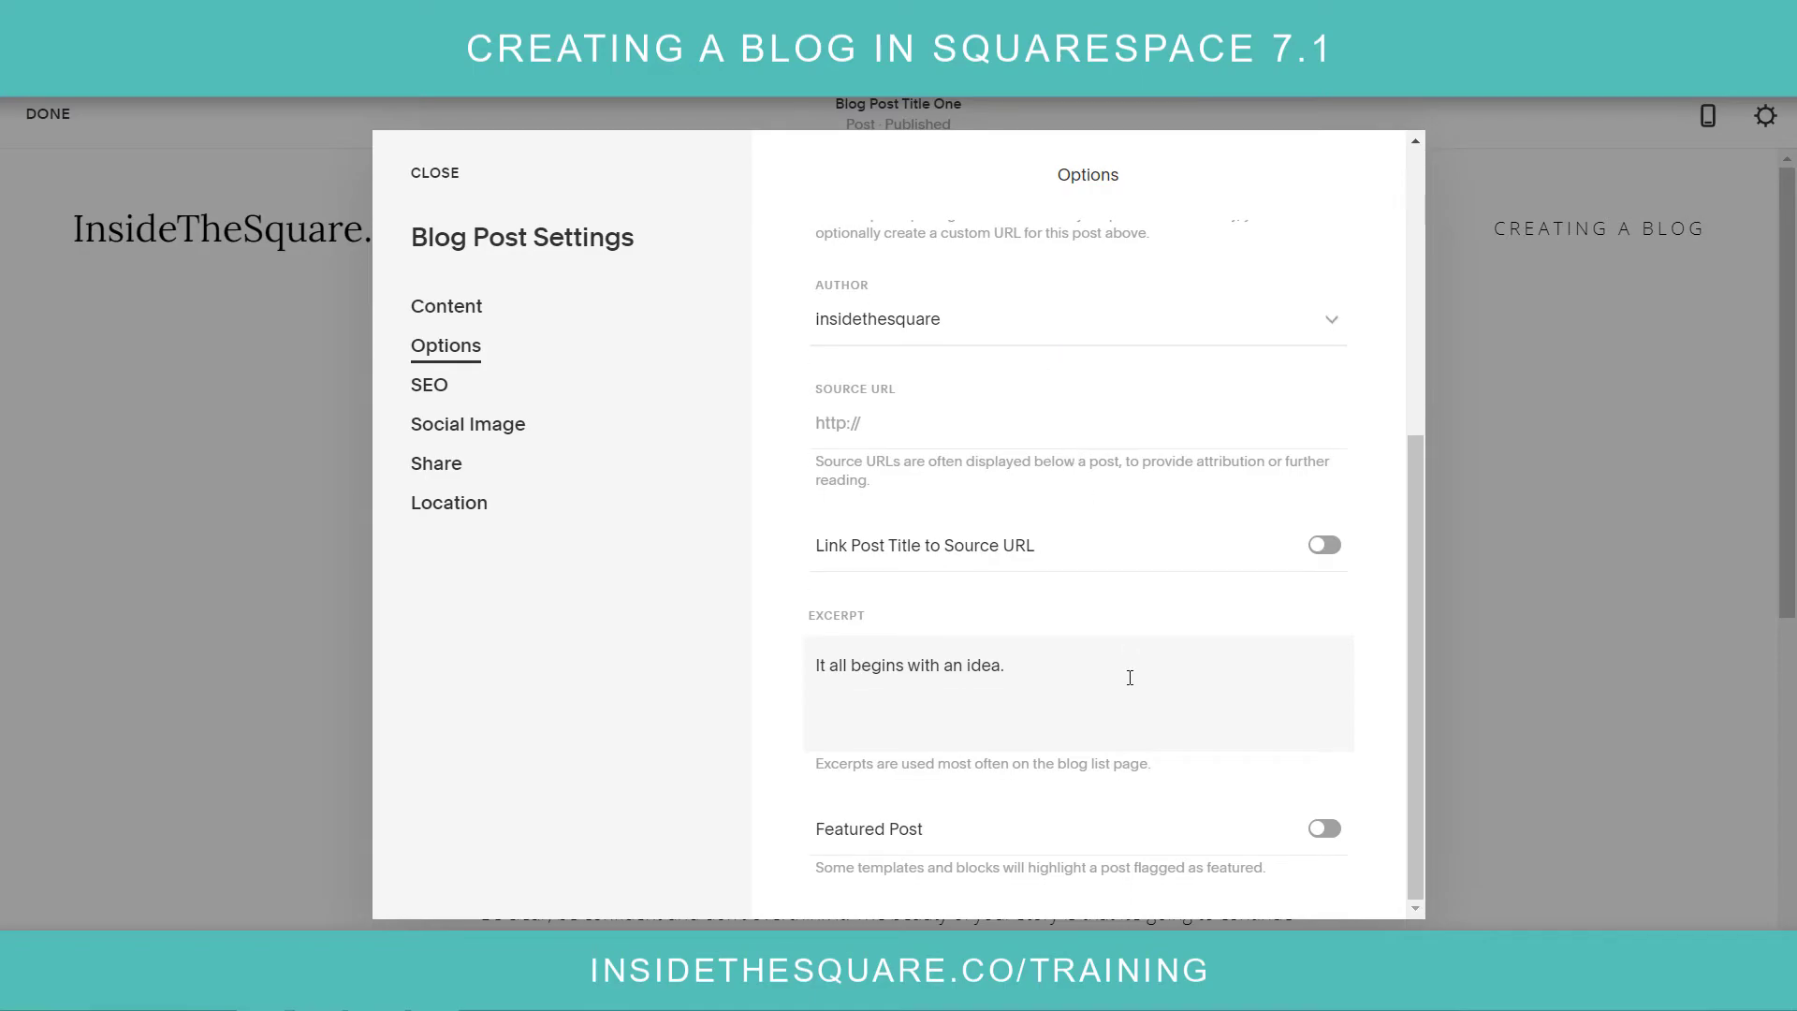
Step: Review the post's SEO, Social Image, Share and Location settings, close the settings and leave the post editor
left_click(457, 389)
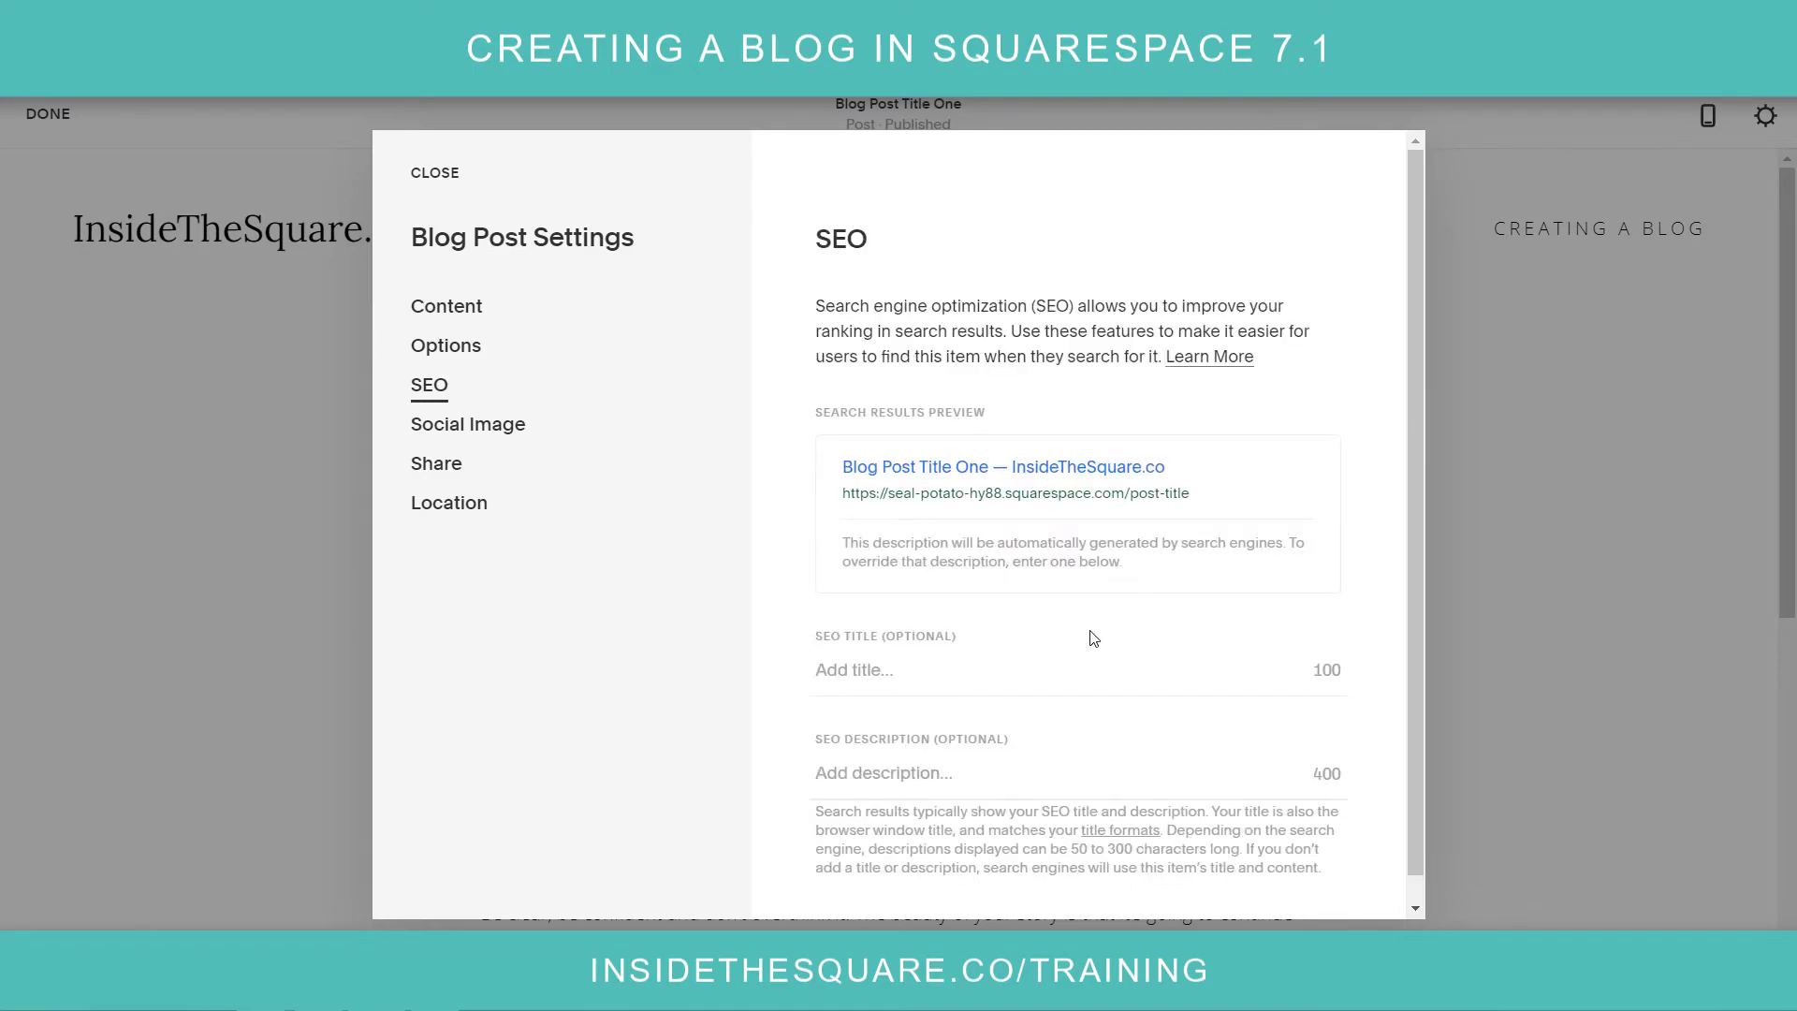
scroll(1093, 631, "down", 1)
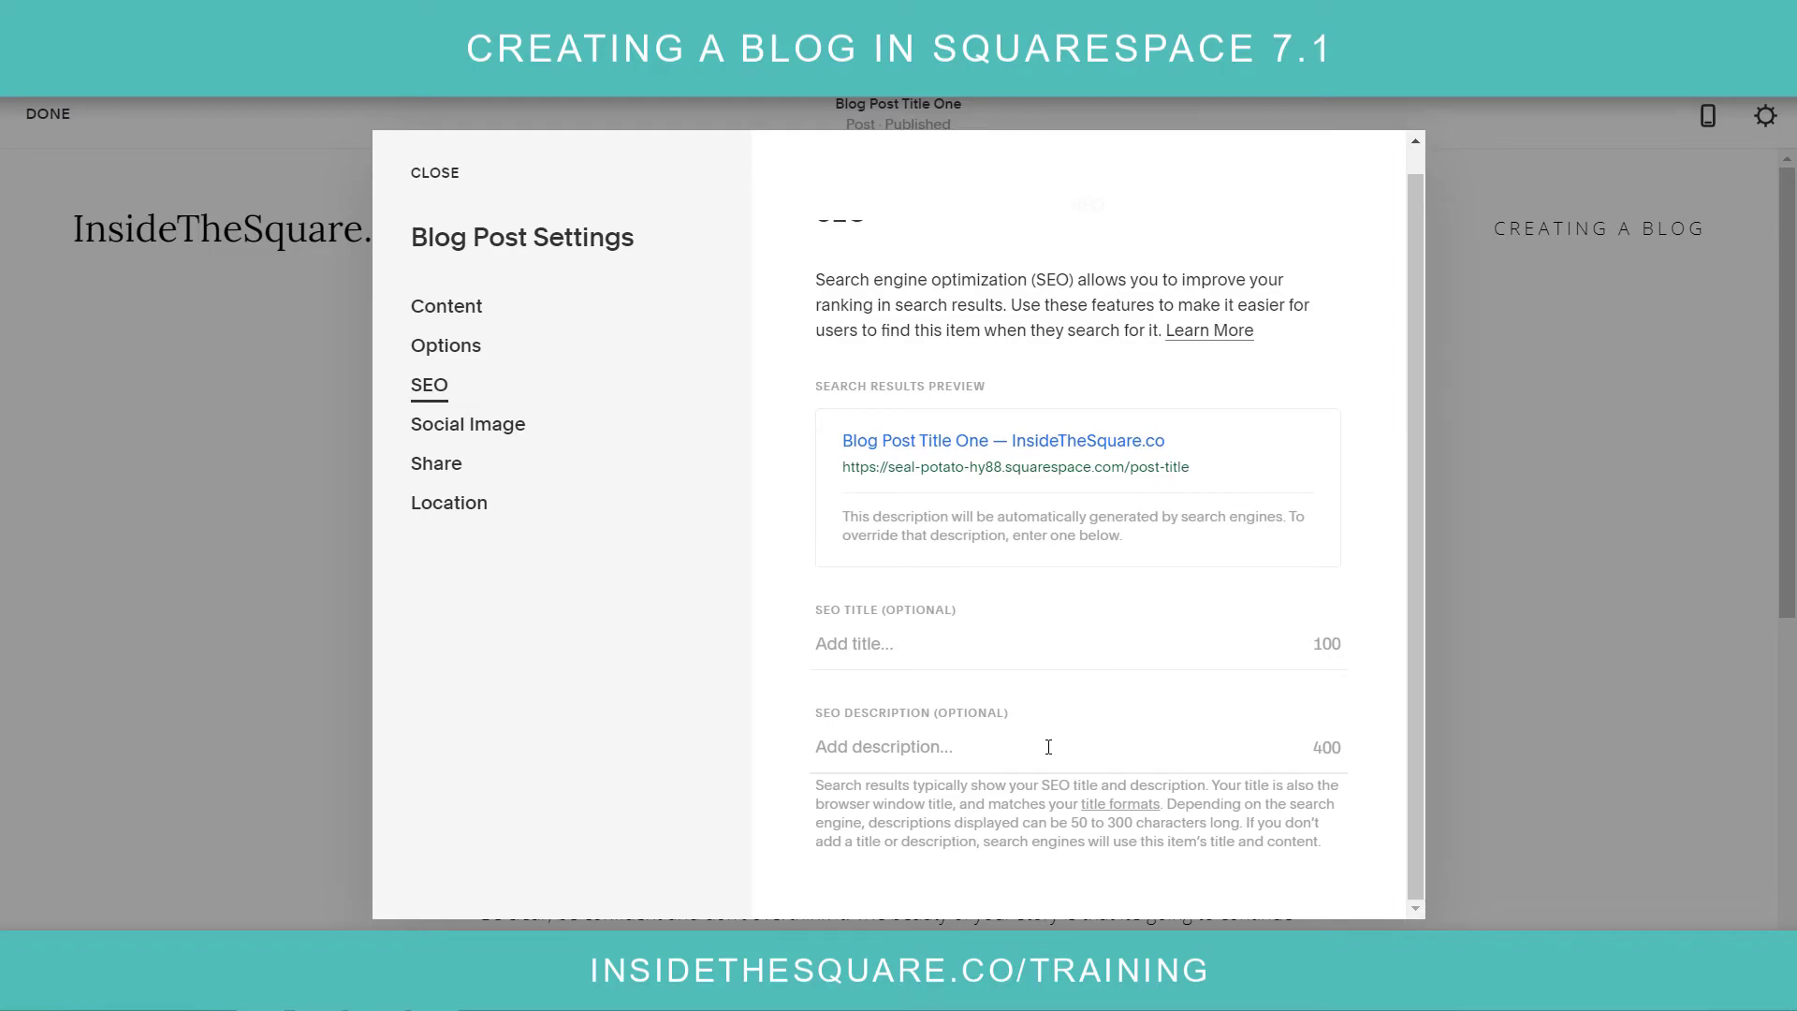
left_click(519, 435)
scroll(1076, 618, "down", 1)
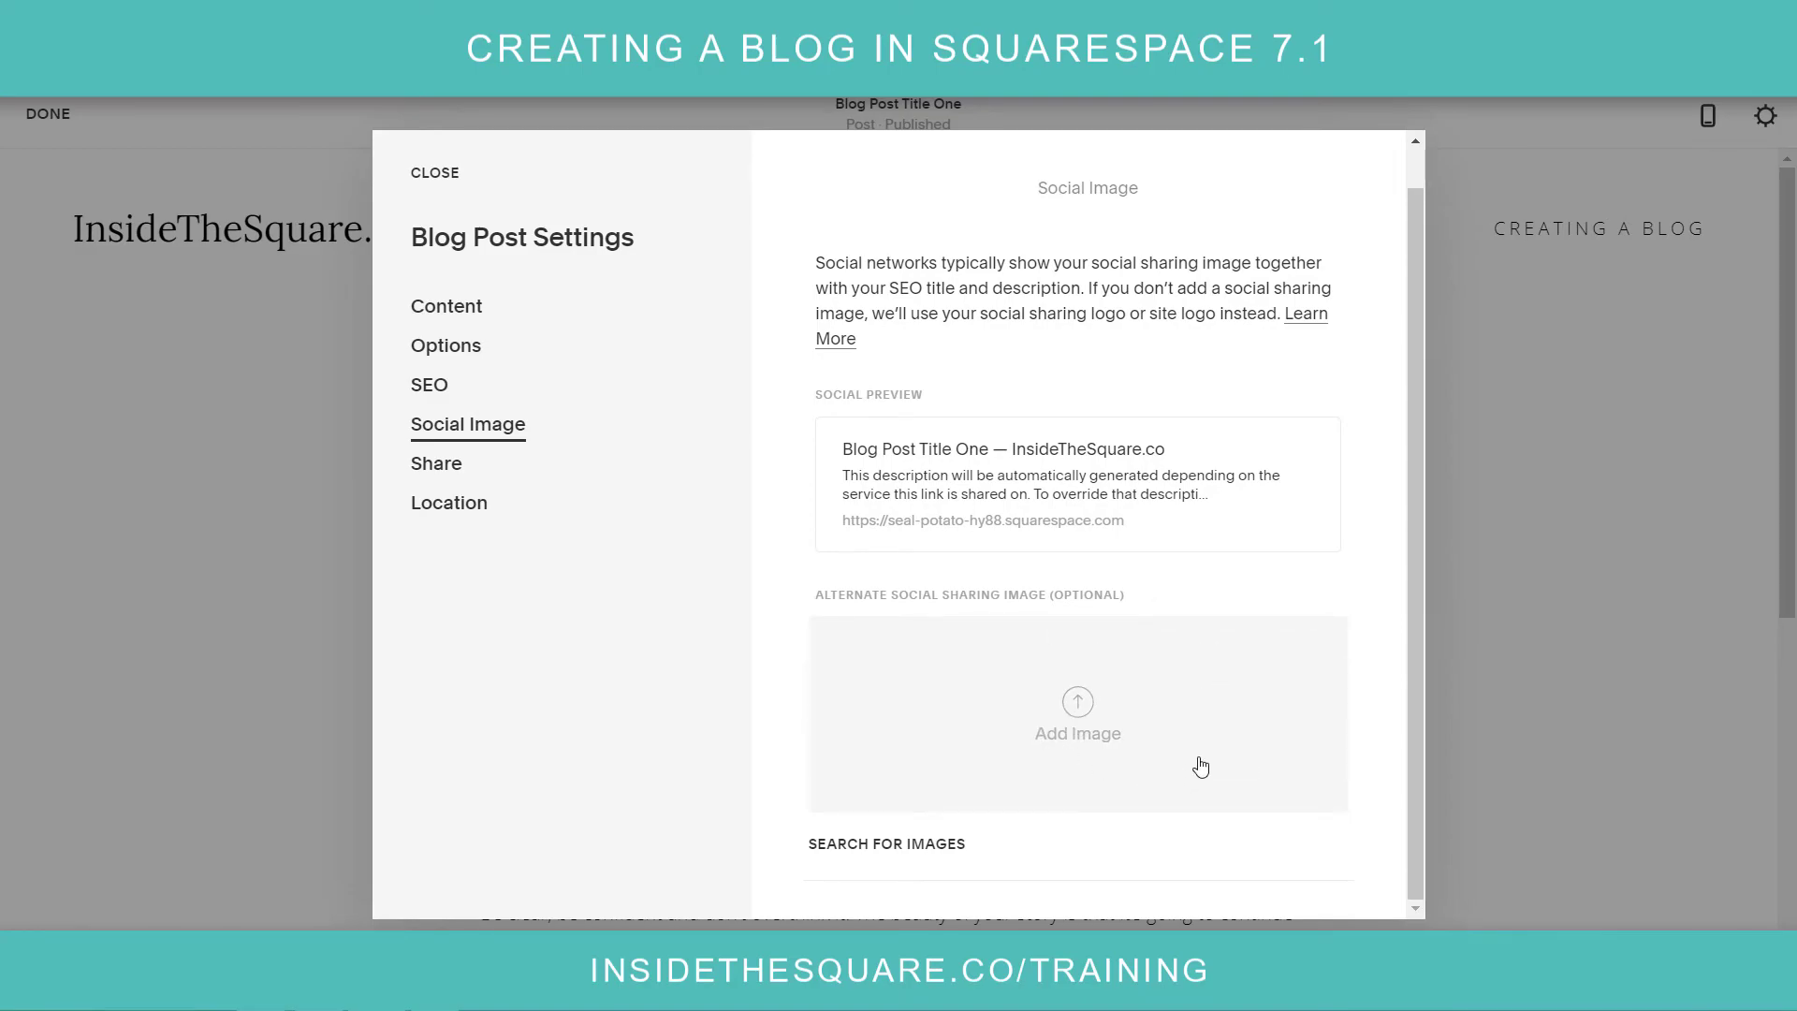
left_click(473, 483)
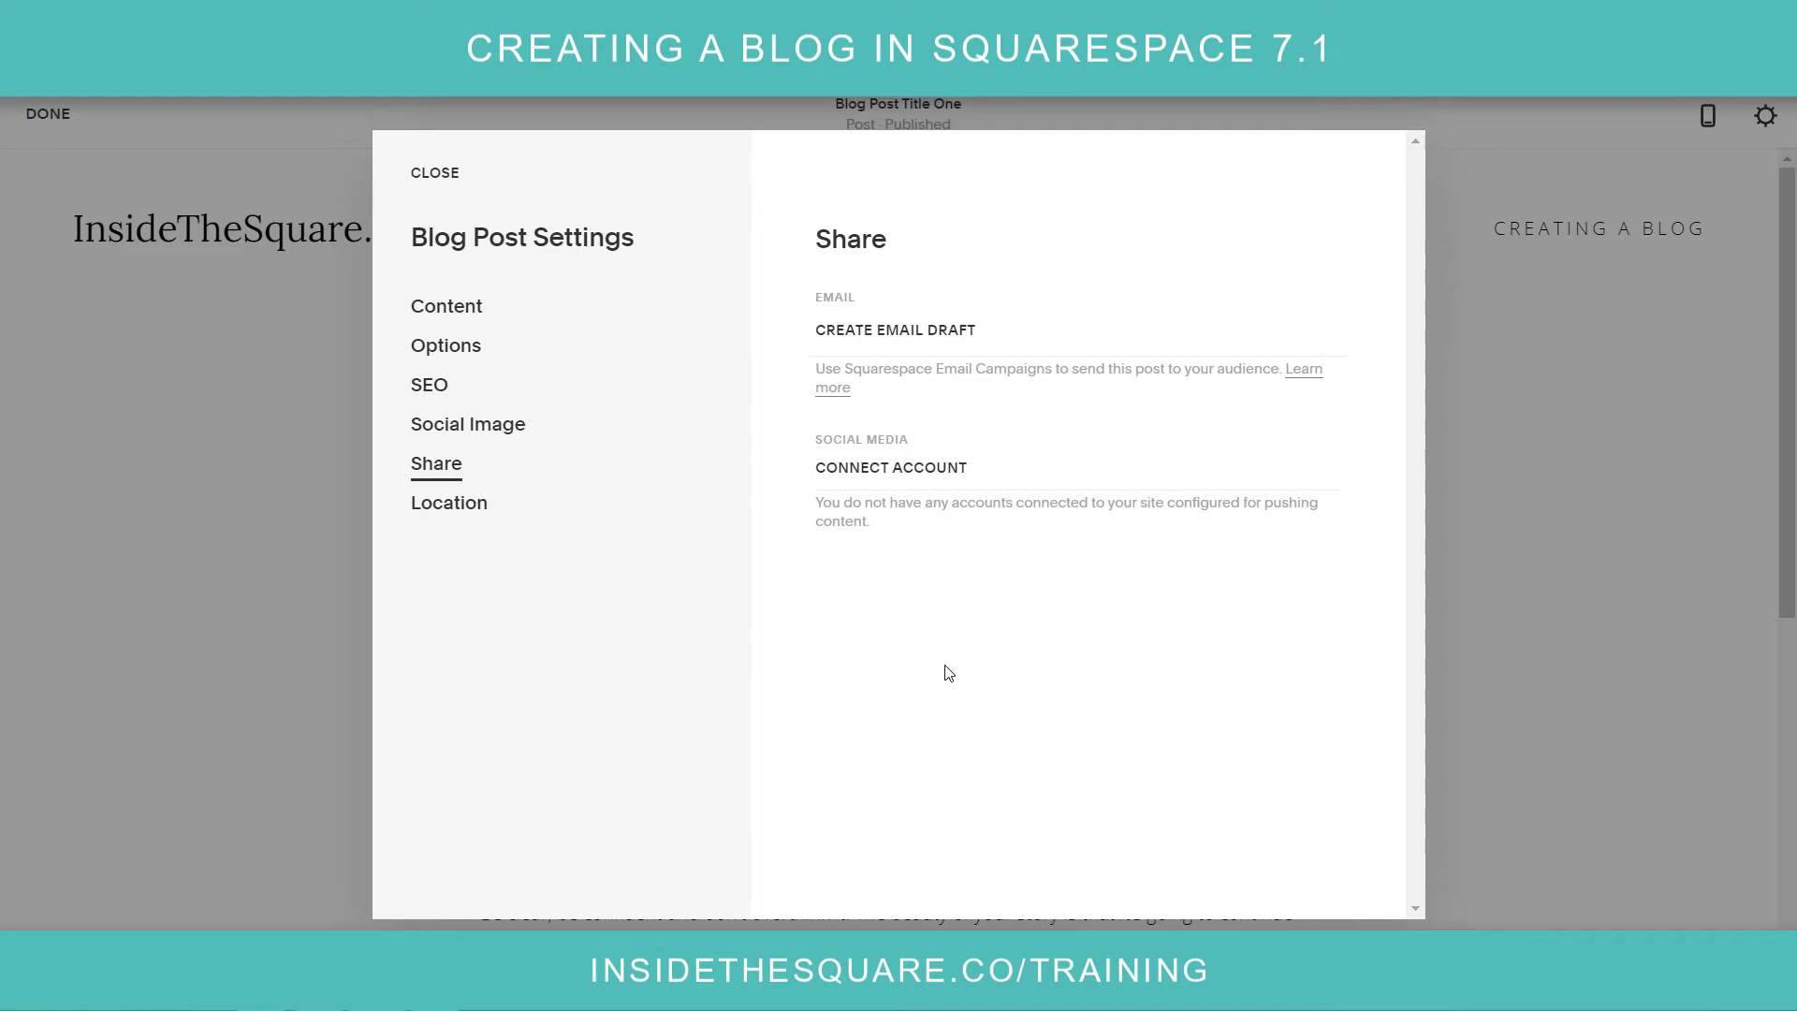
left_click(537, 519)
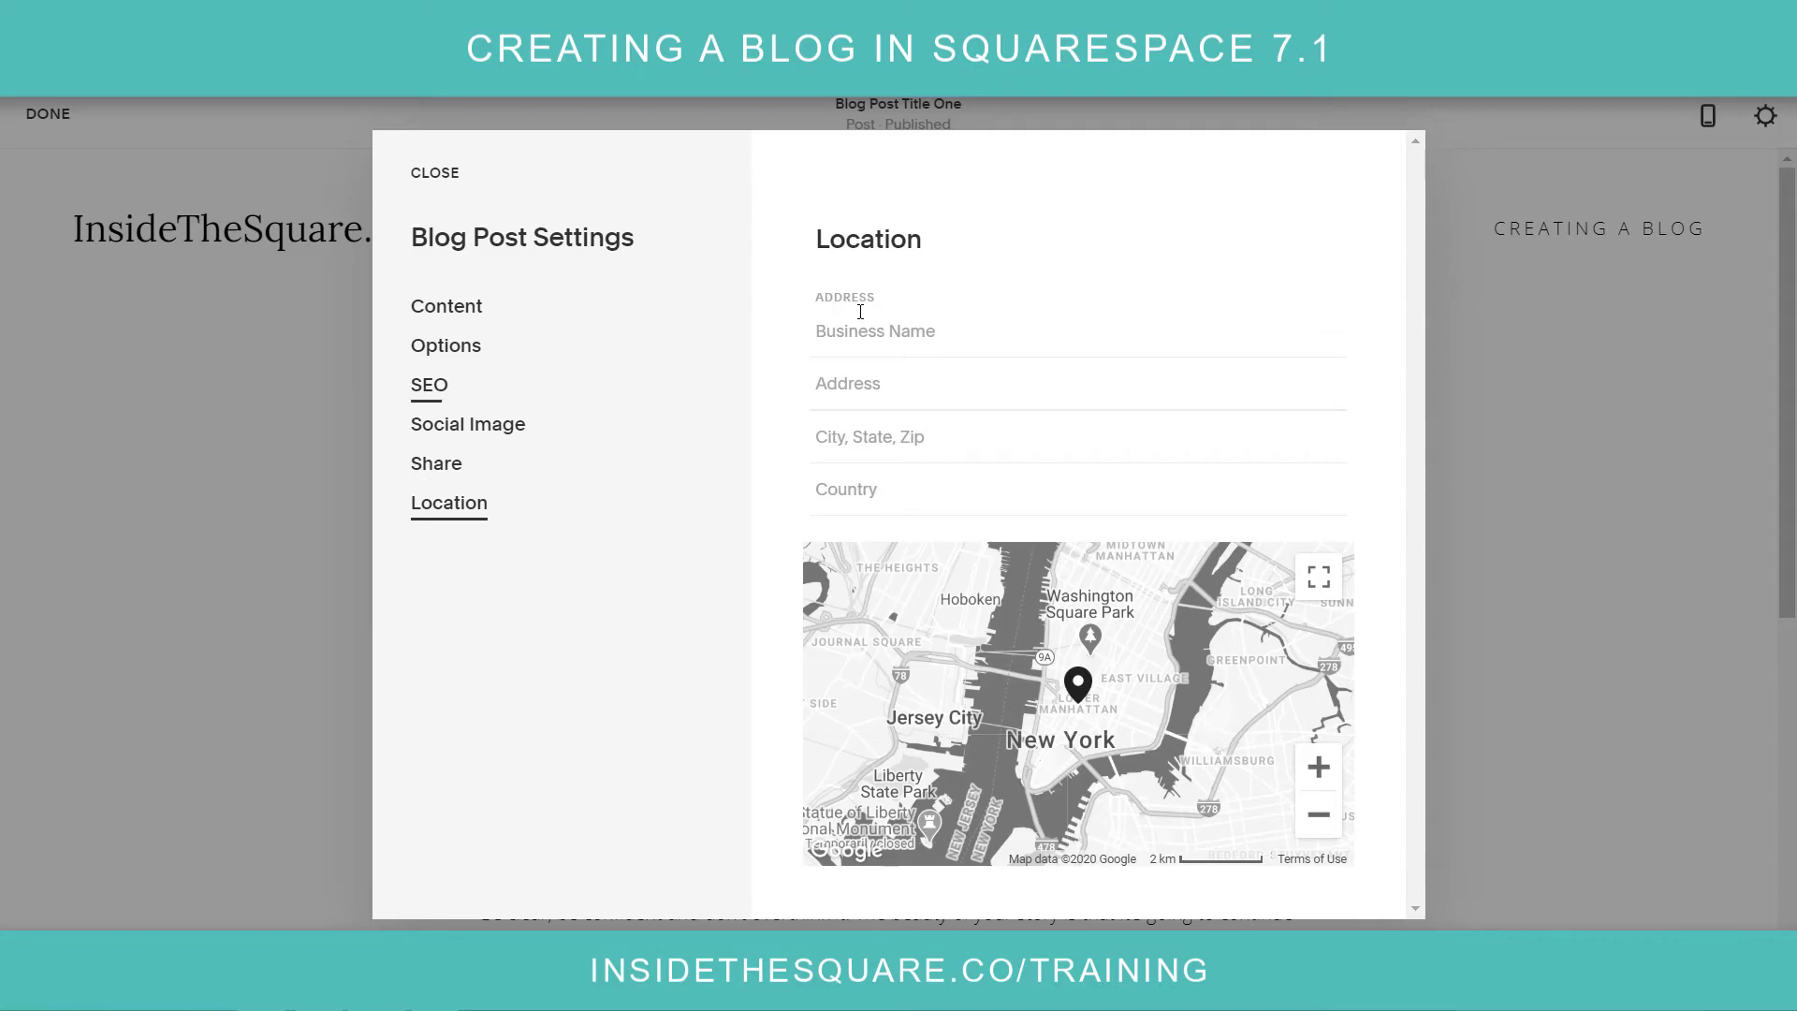
left_click(425, 184)
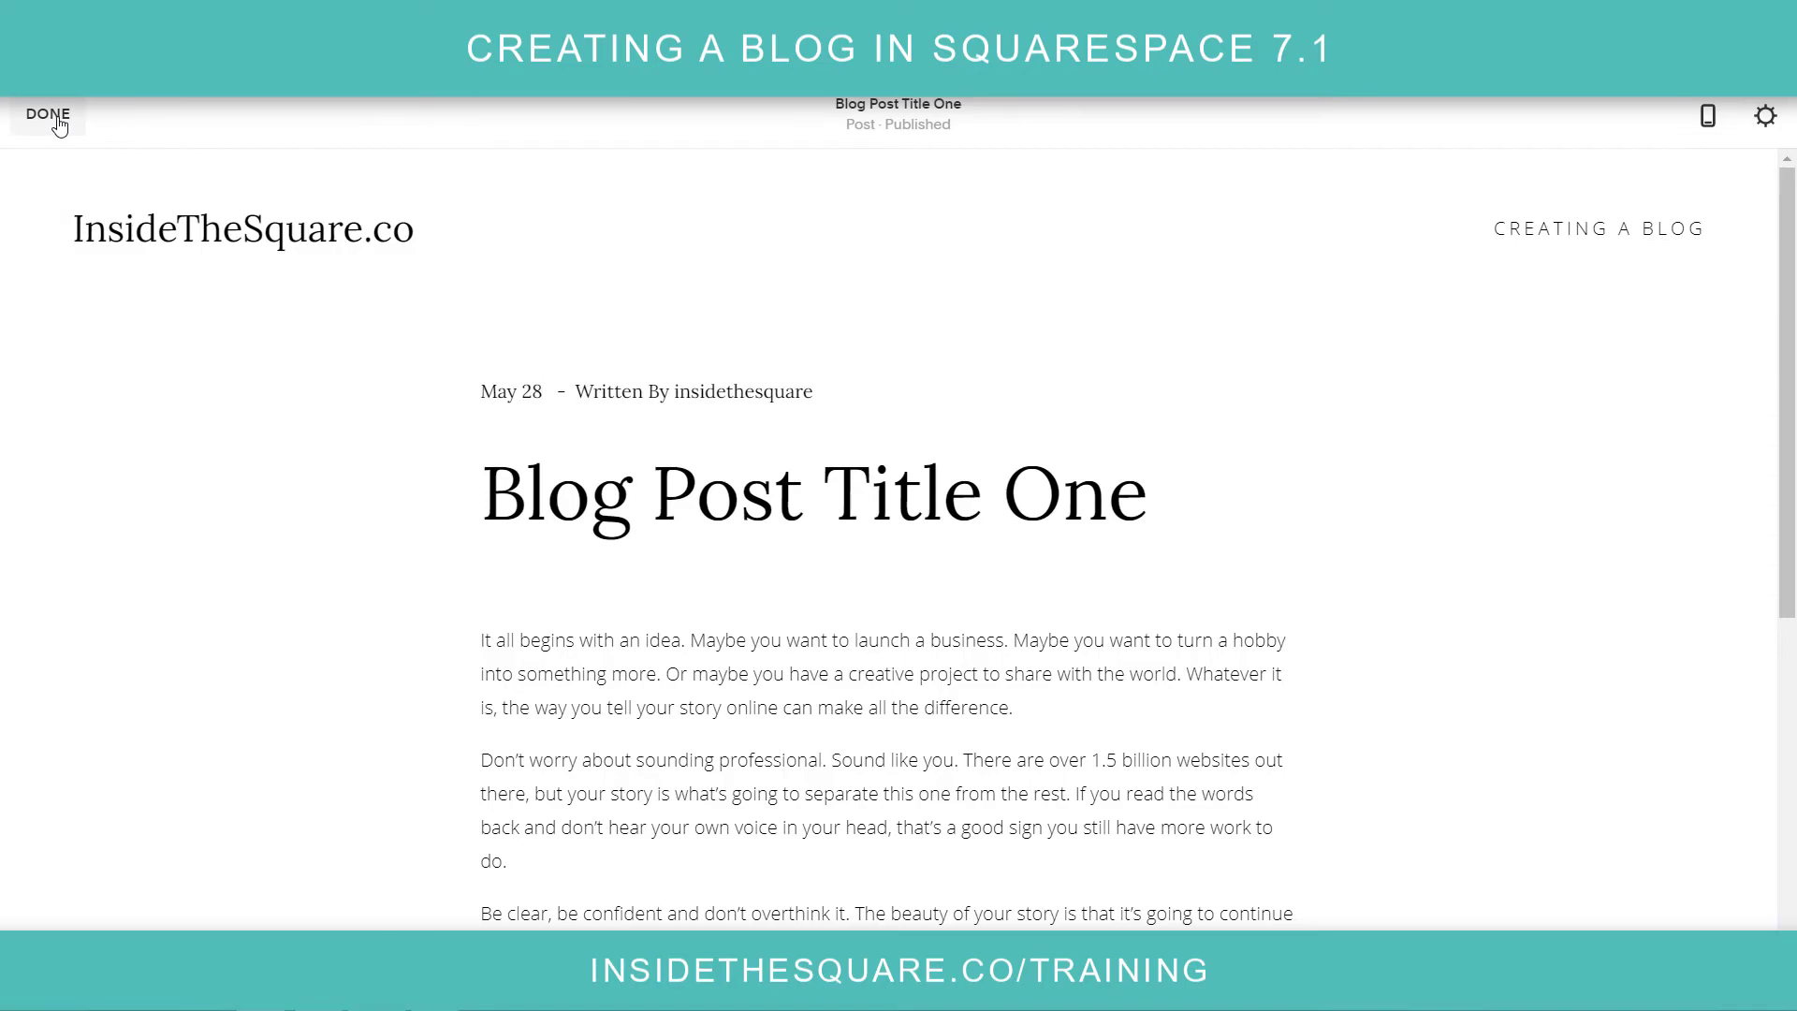
left_click(51, 116)
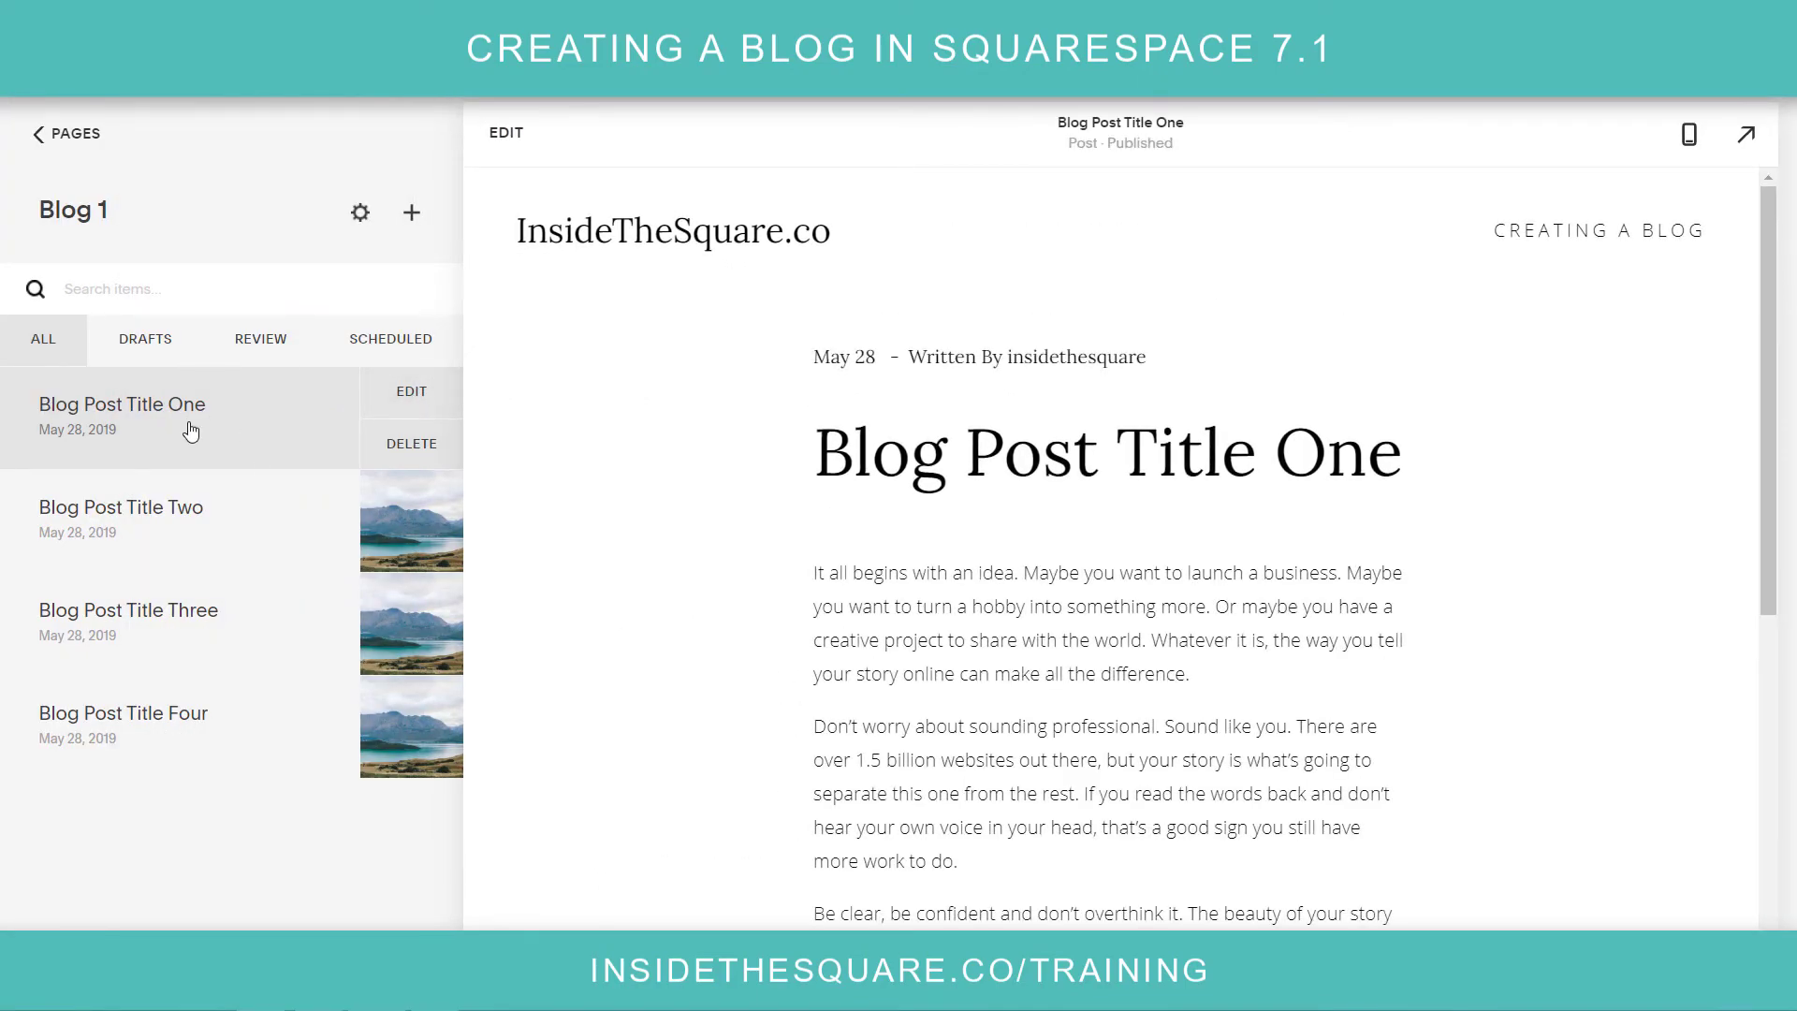
Step: Open Blog Post Title One for editing again to view it, exit the editor and return to the site's page list
left_click(416, 394)
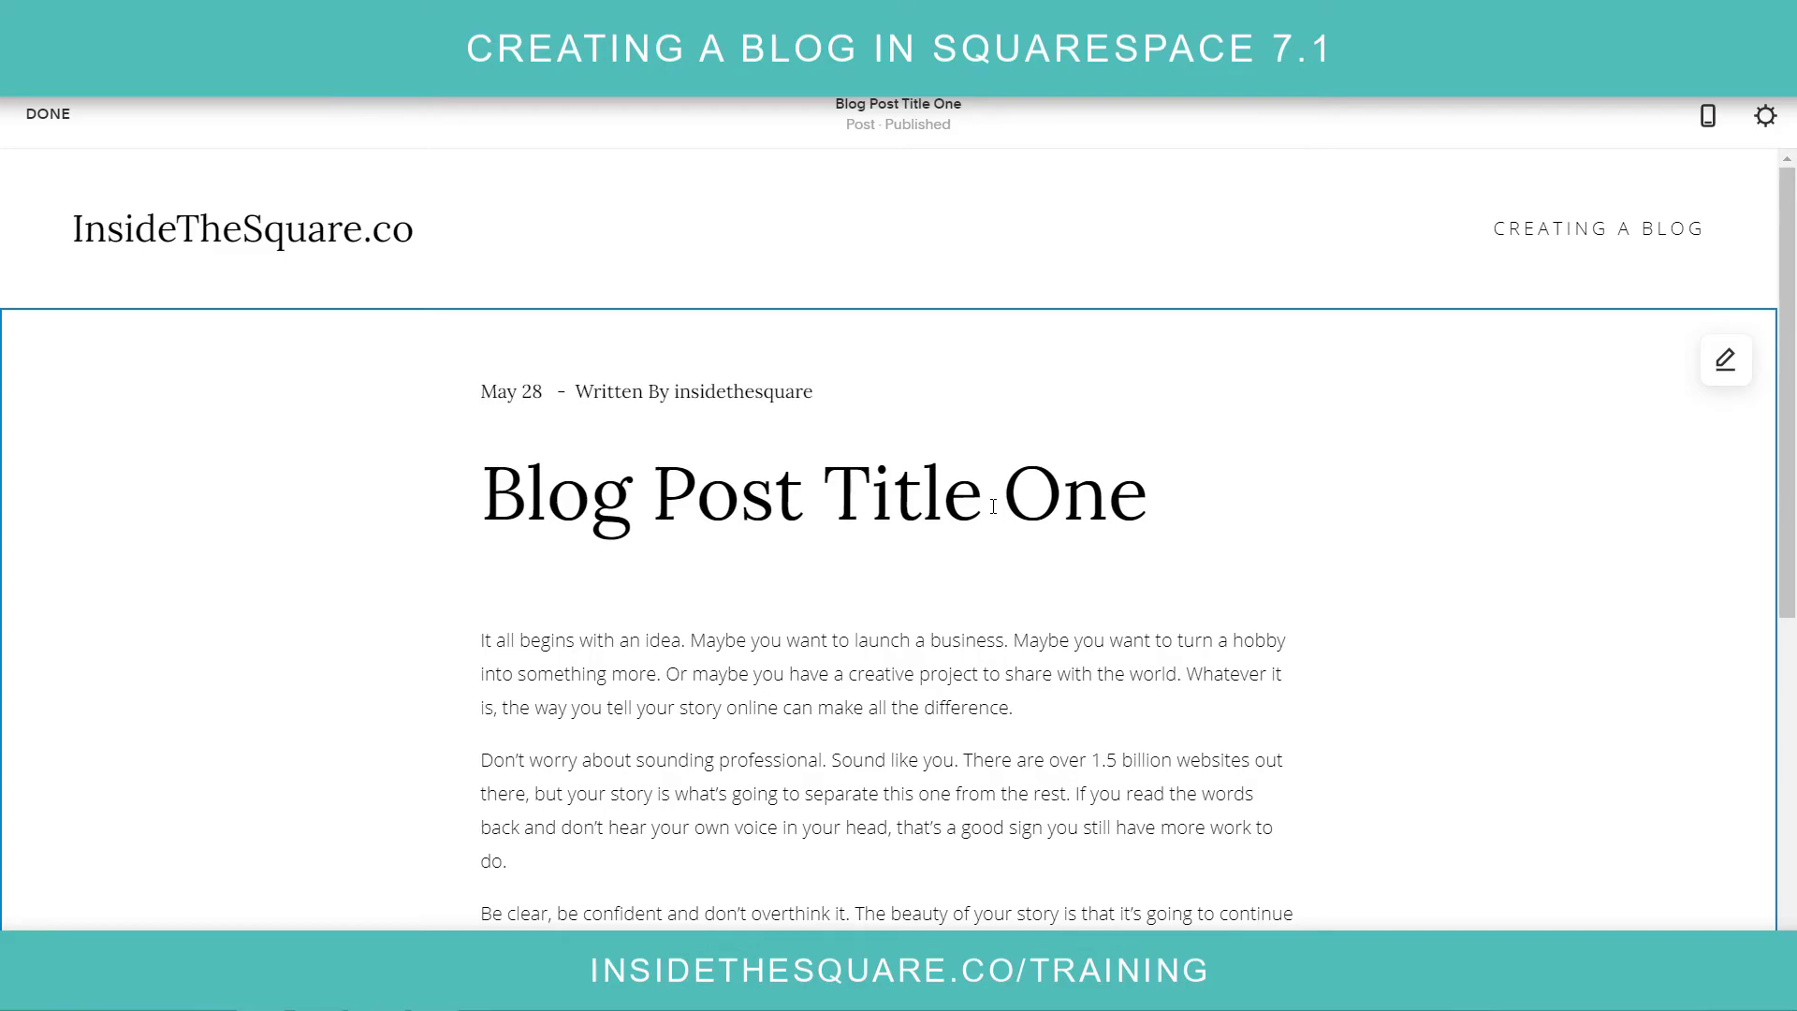
left_click(58, 116)
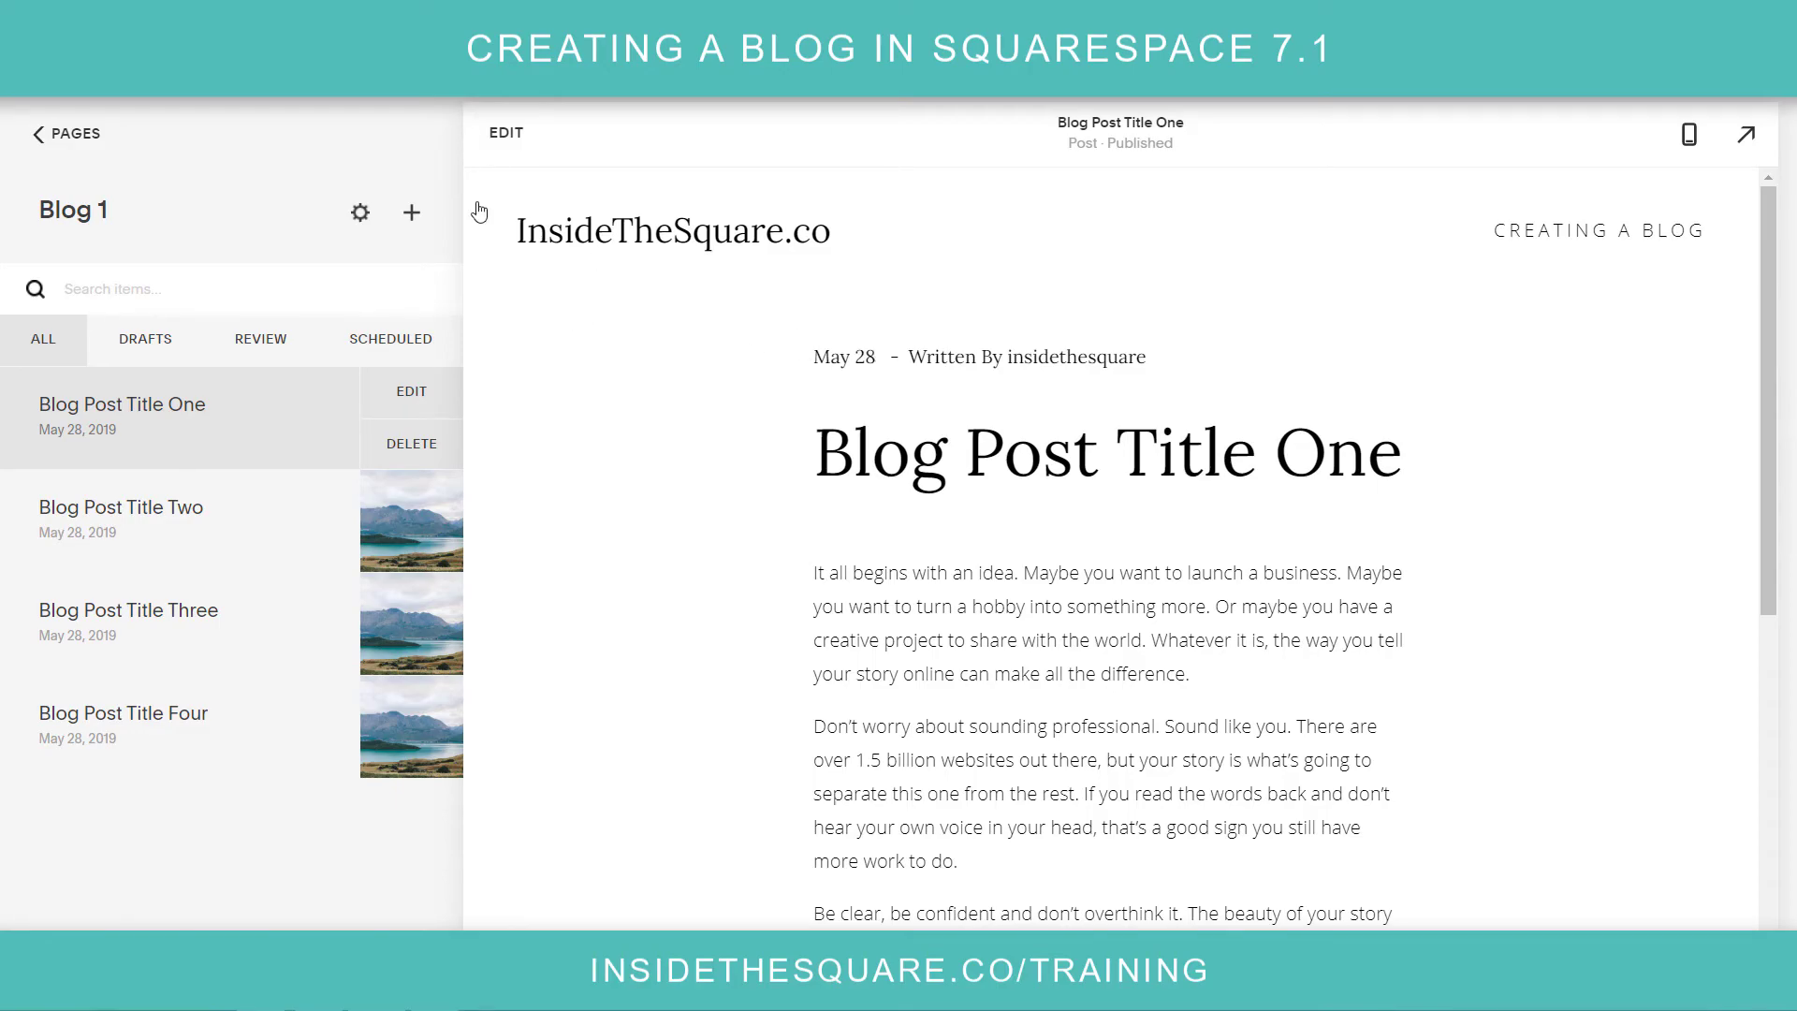
left_click(75, 137)
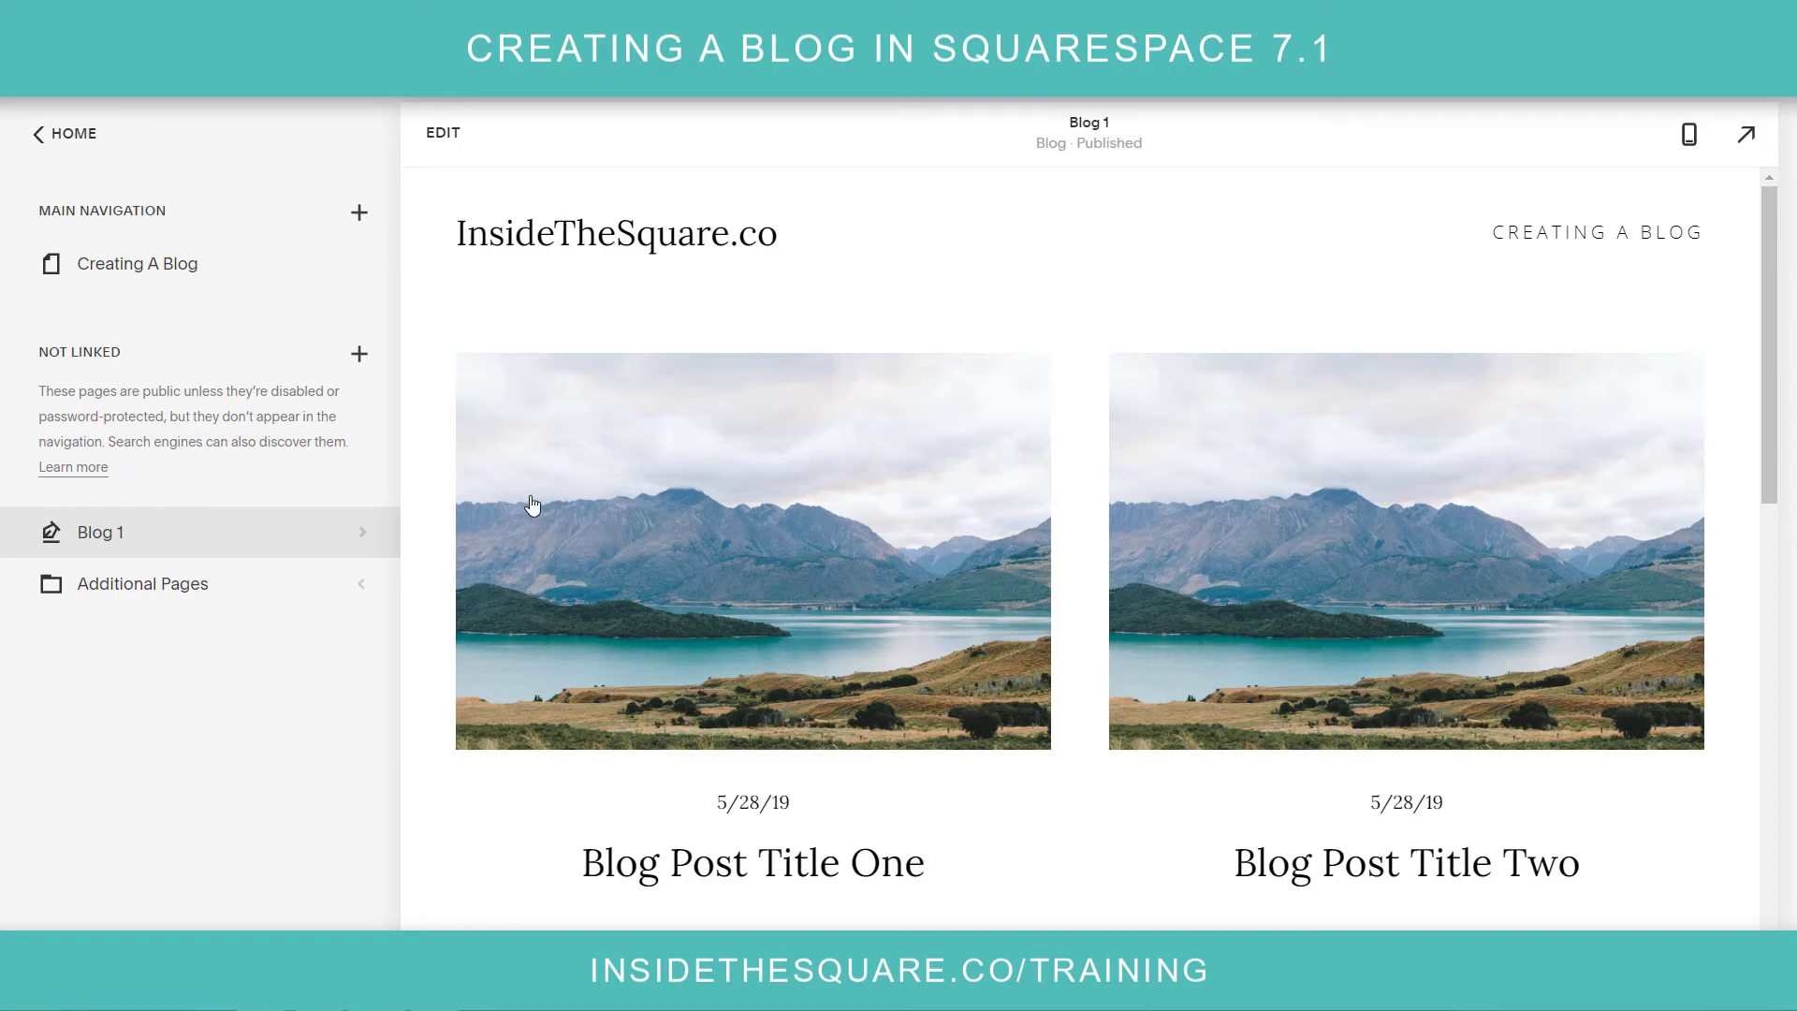
Step: Edit the Blog 1 page's section format so that Excerpt is set to Show, and save the page
scroll(755, 470, "down", 3)
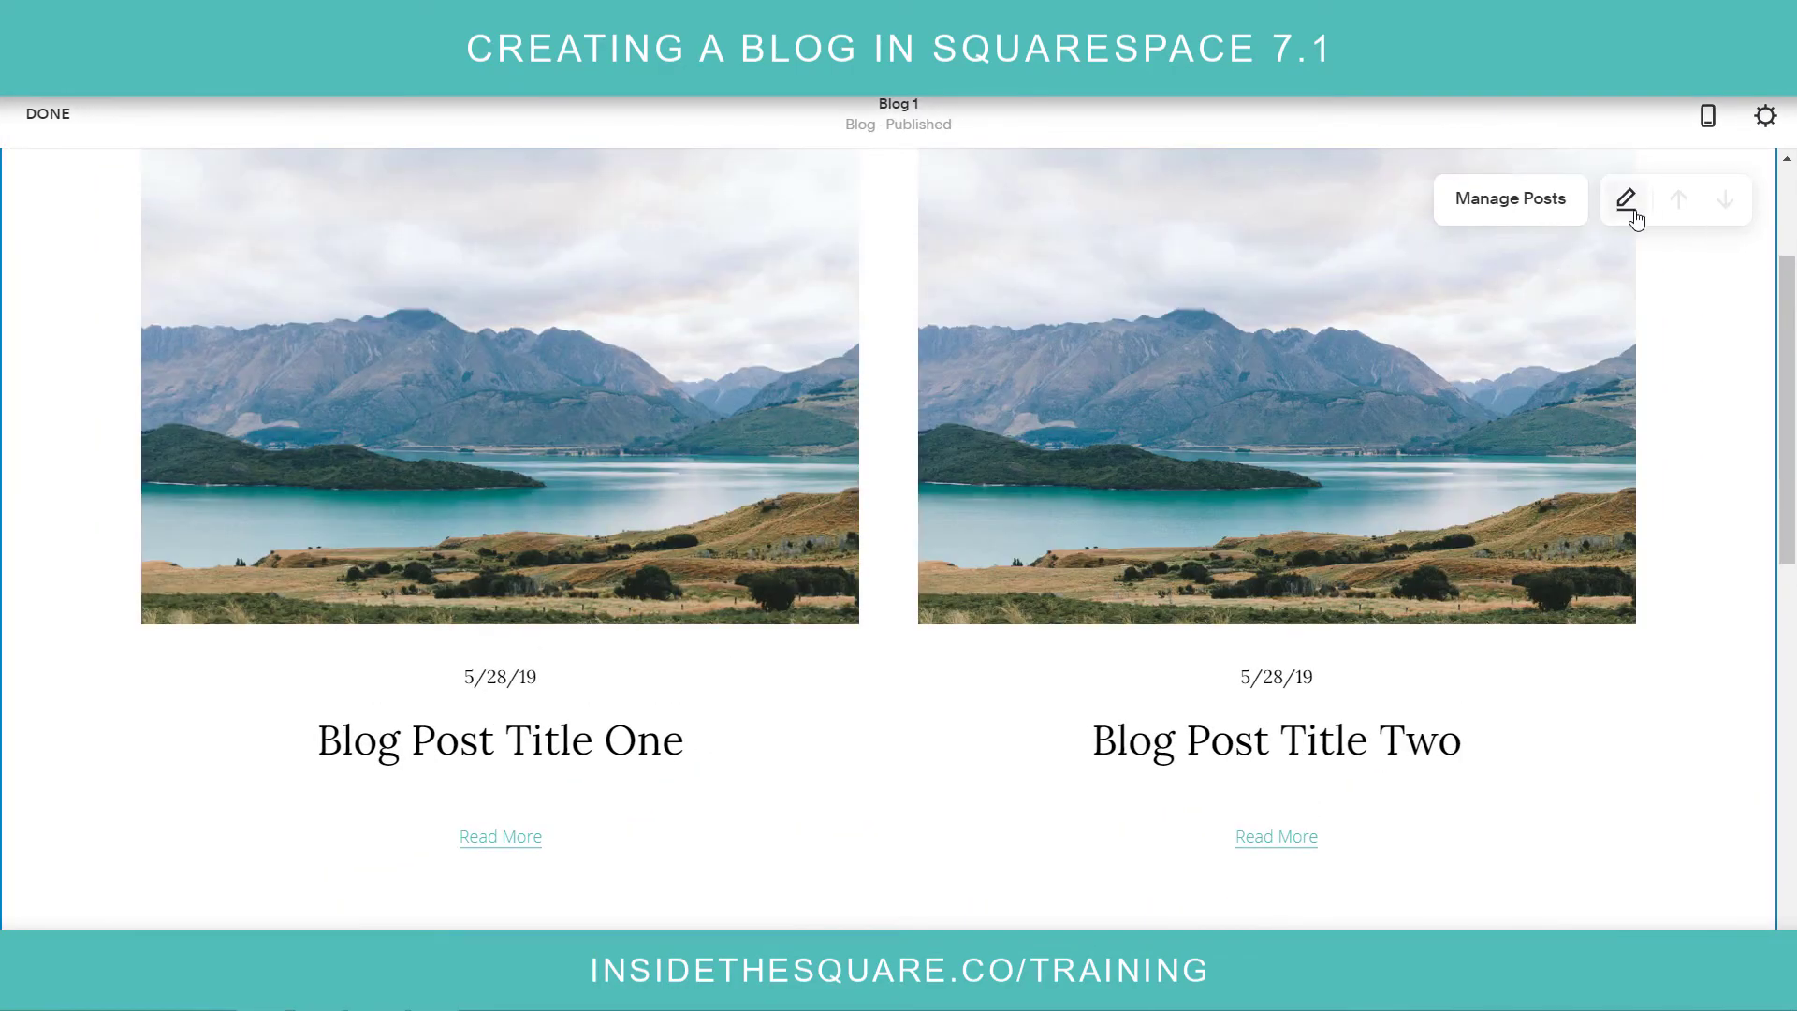
left_click(1626, 201)
scroll(1638, 487, "down", 4)
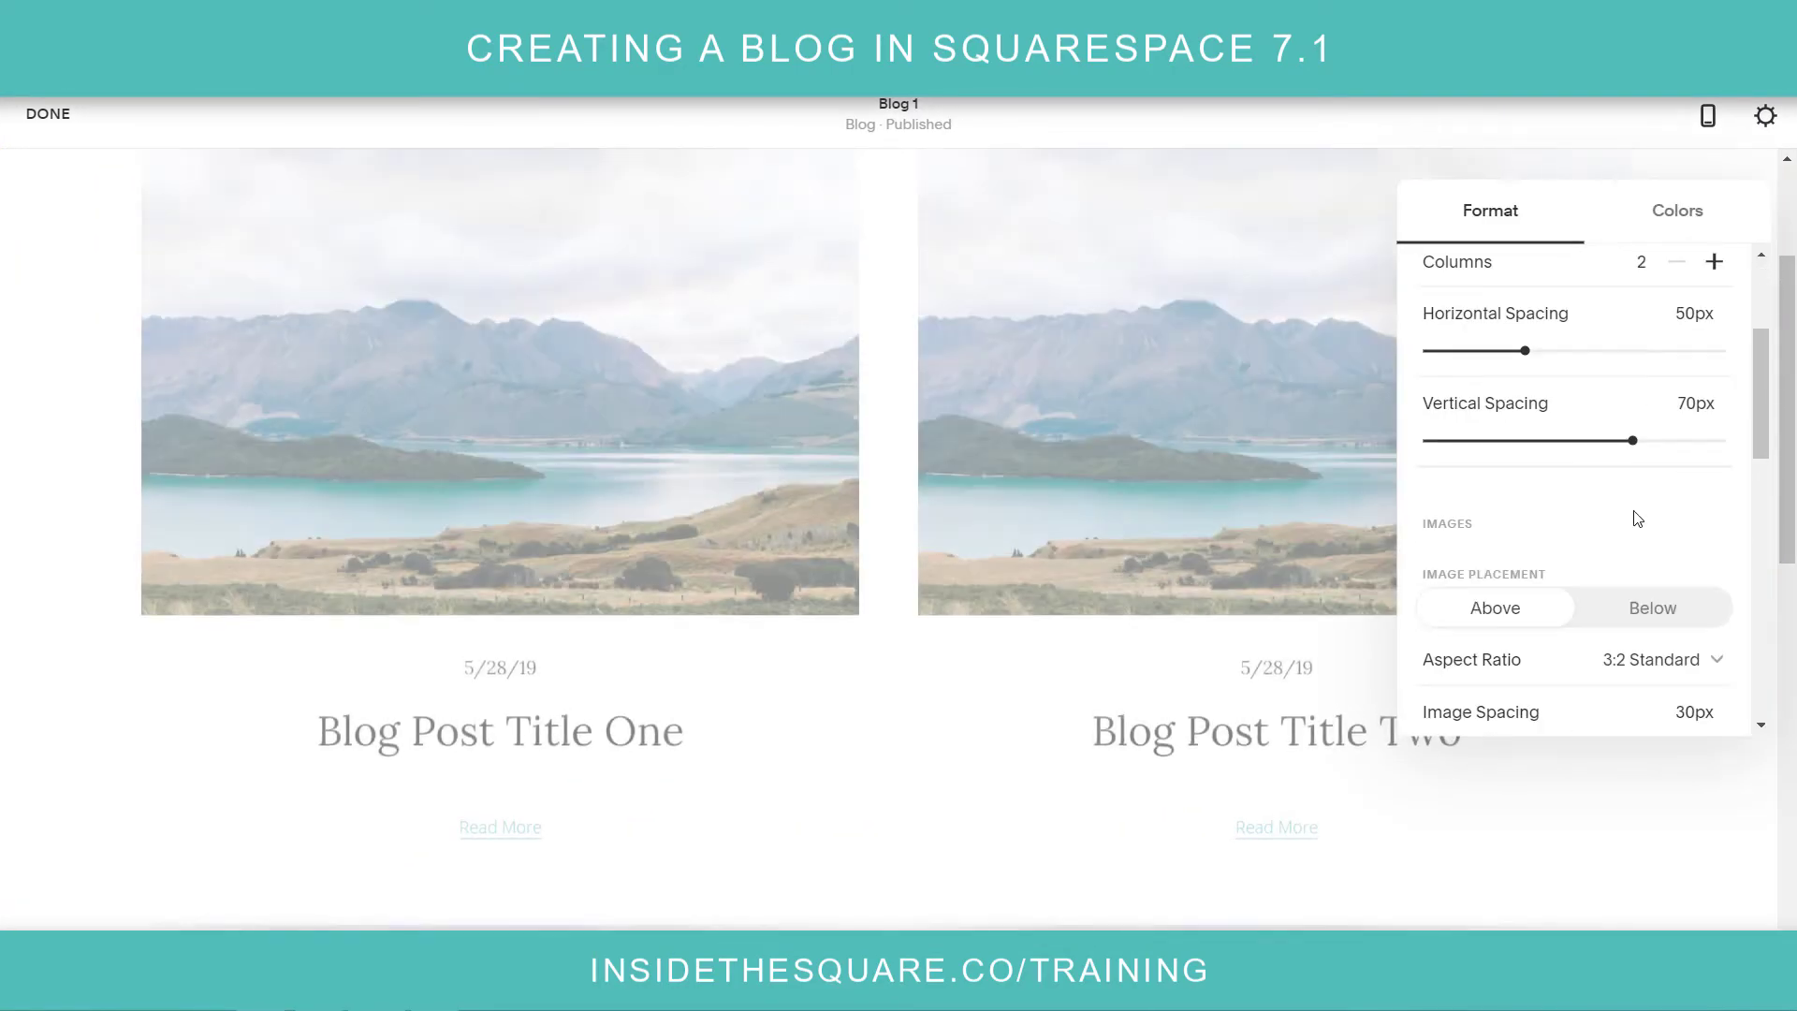
scroll(1629, 529, "down", 5)
left_click(1682, 403)
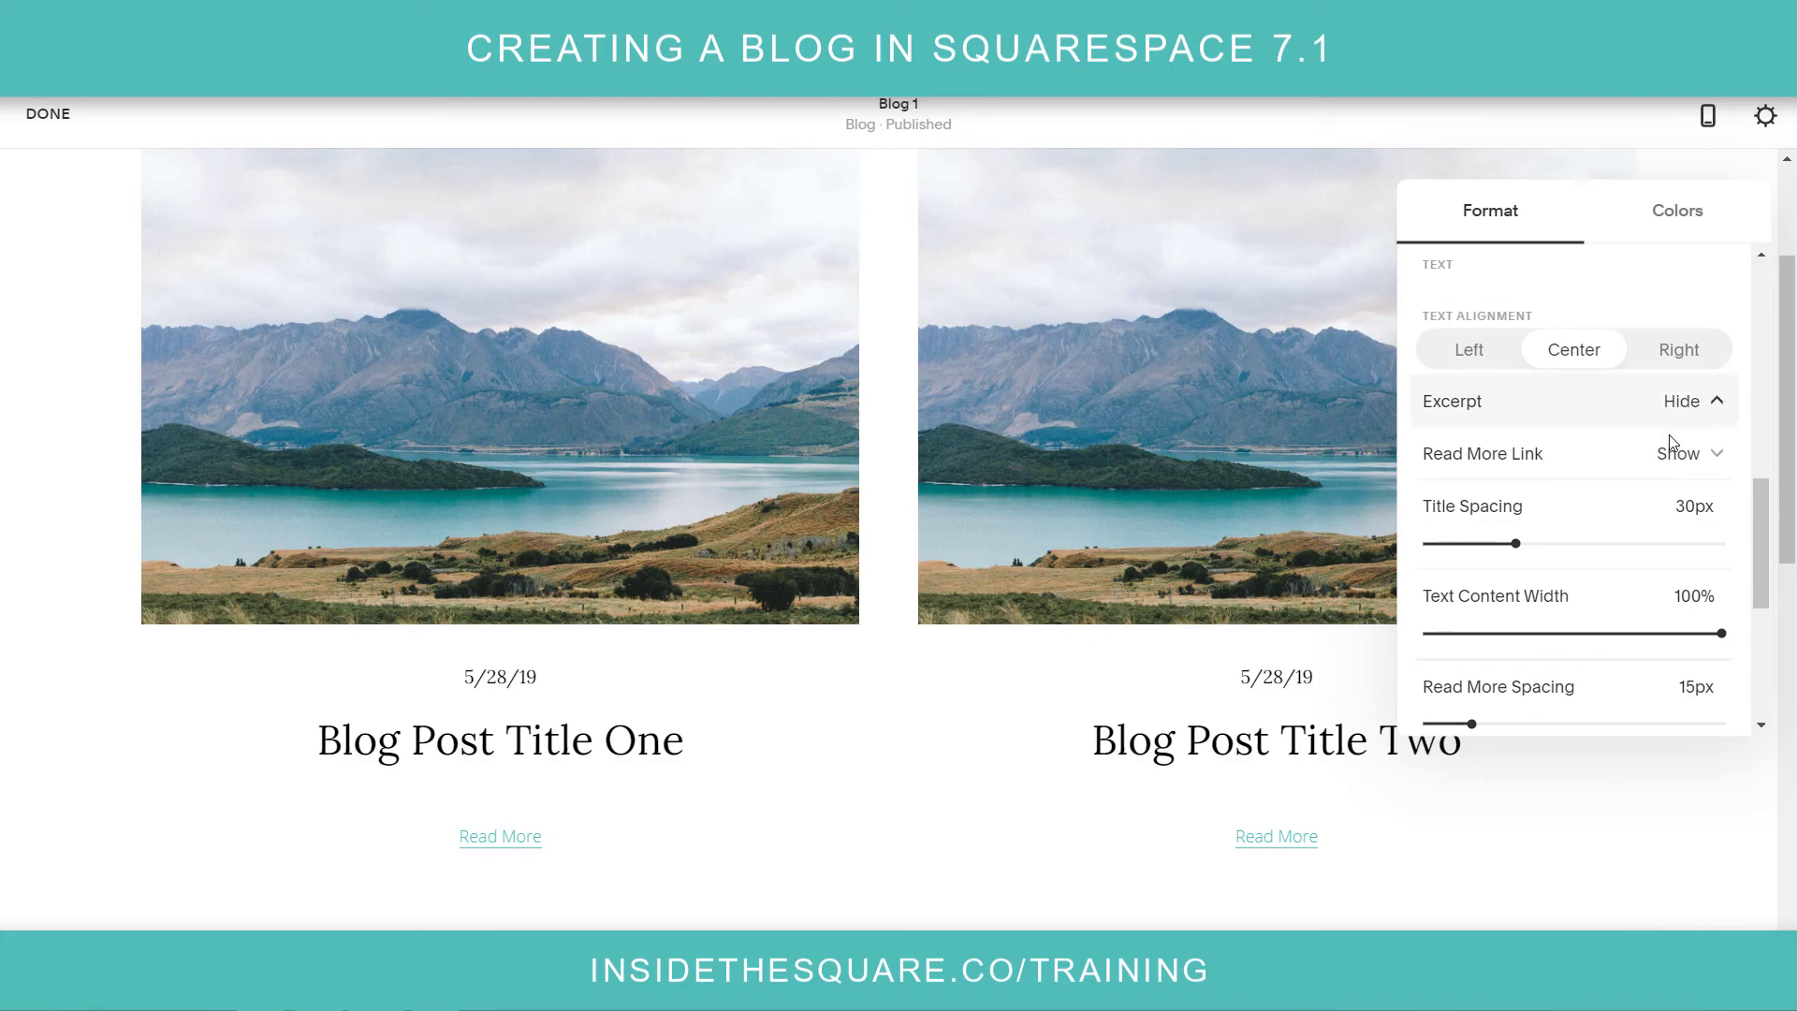
left_click(1609, 353)
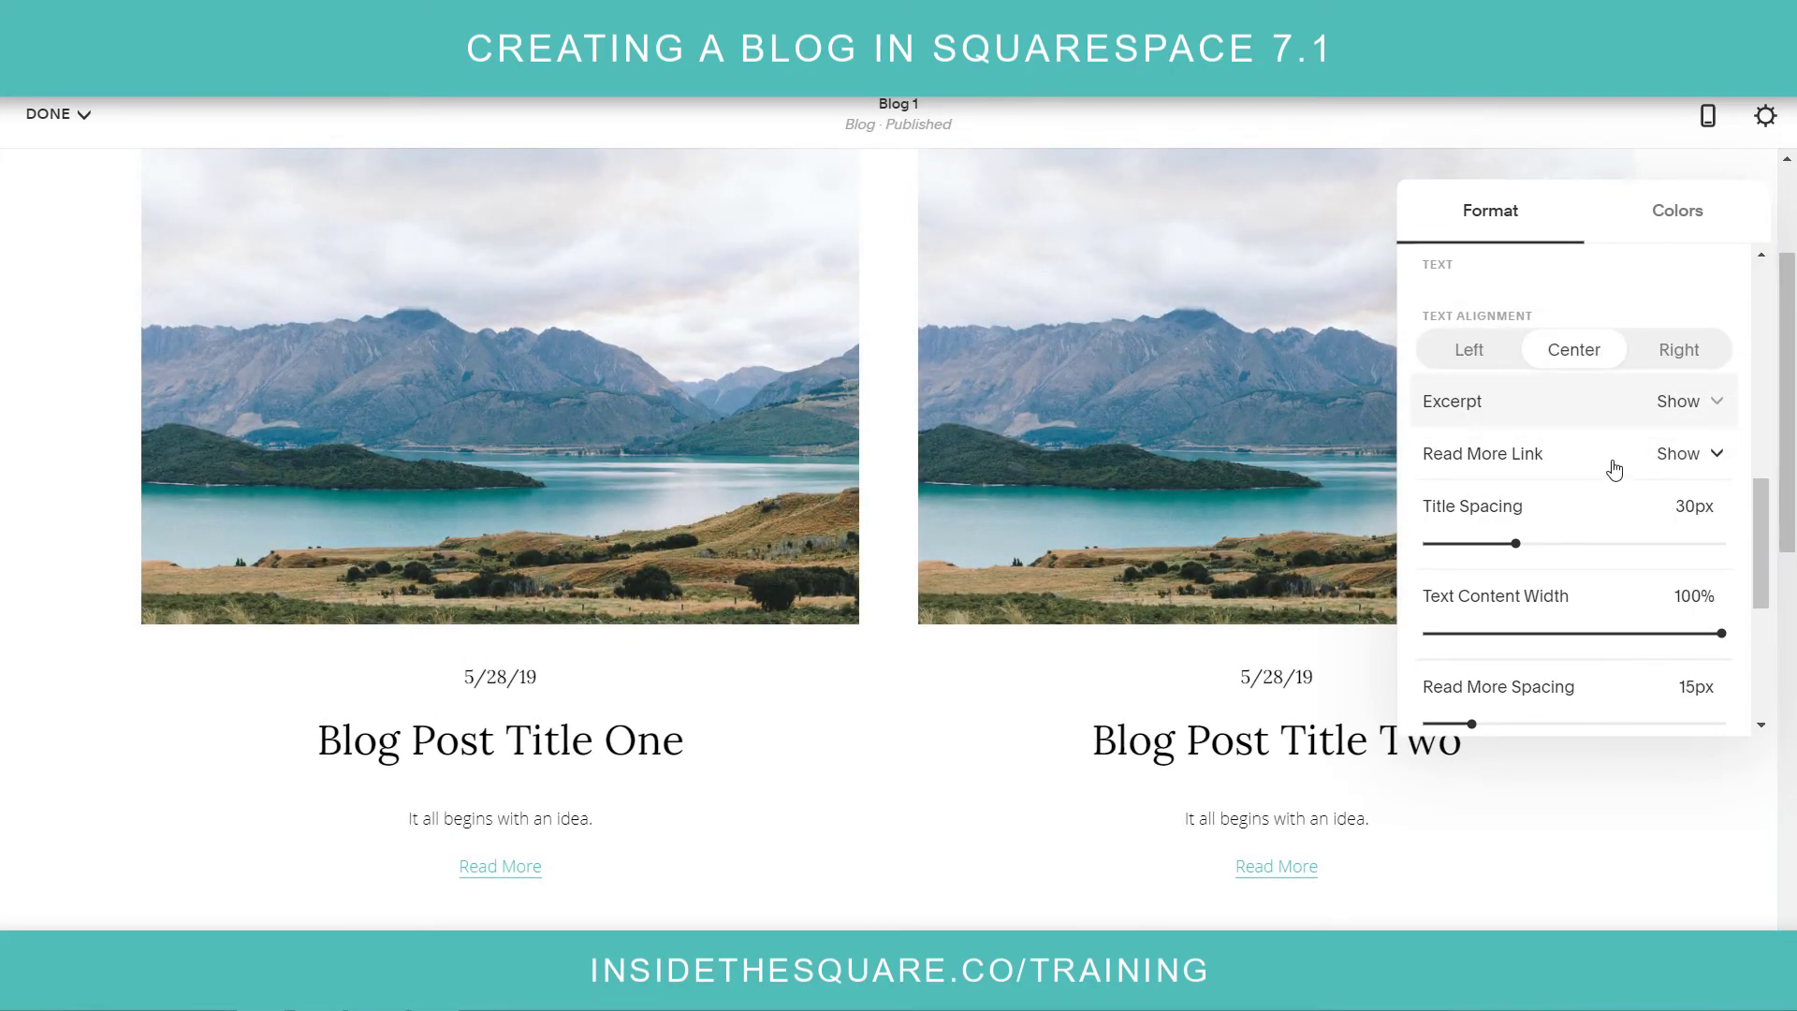
left_click(66, 114)
left_click(93, 161)
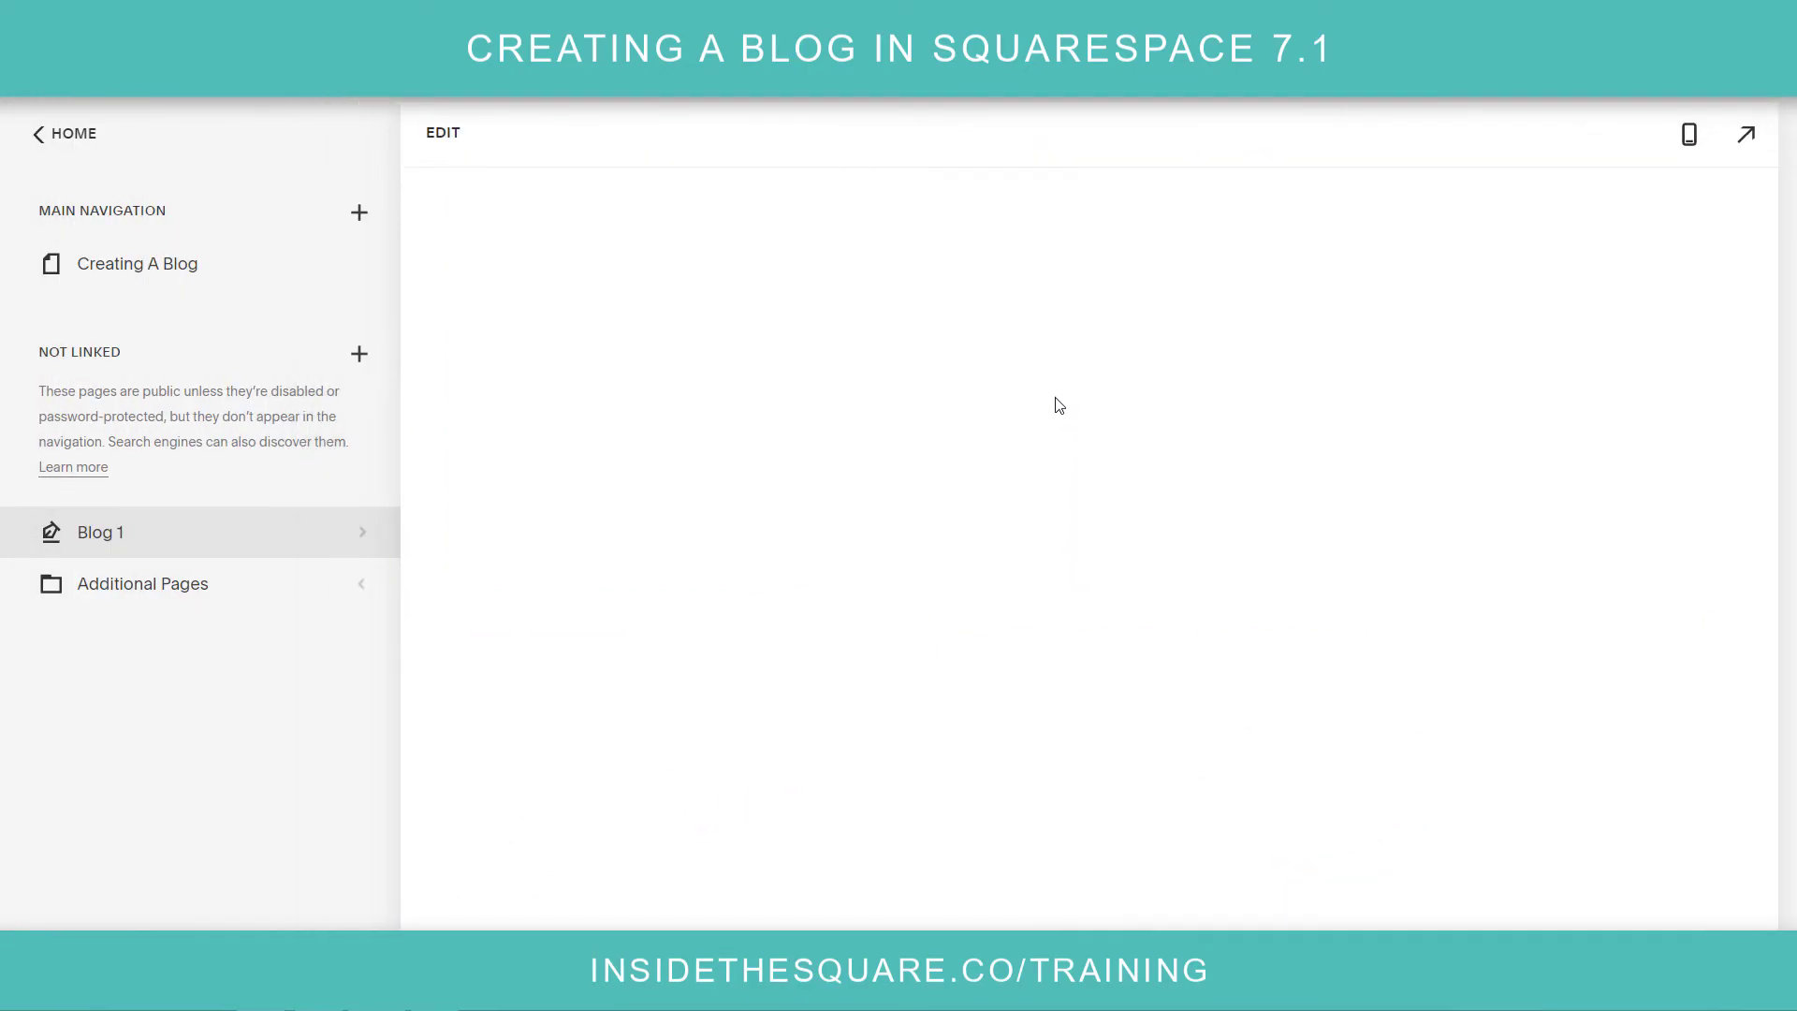
Step: Go into Blog 1's list of posts and open Blog Post Title One for editing
left_click(241, 548)
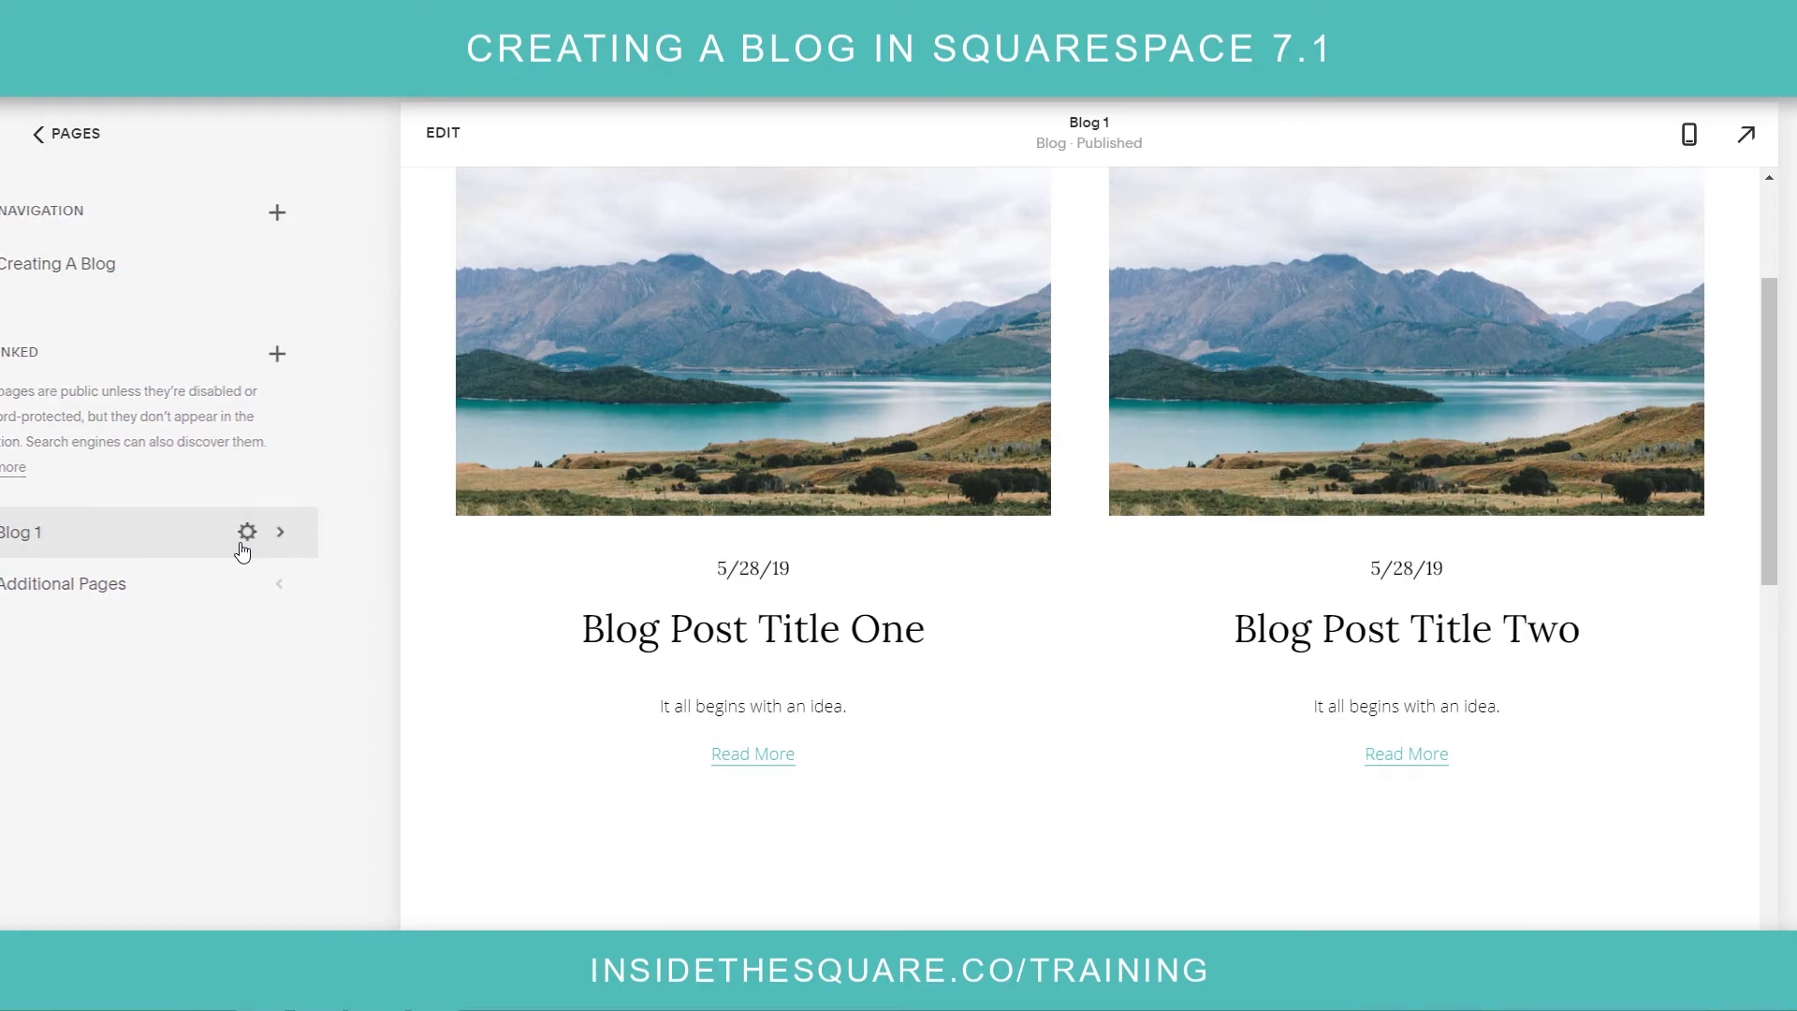
scroll(827, 459, "up", 3)
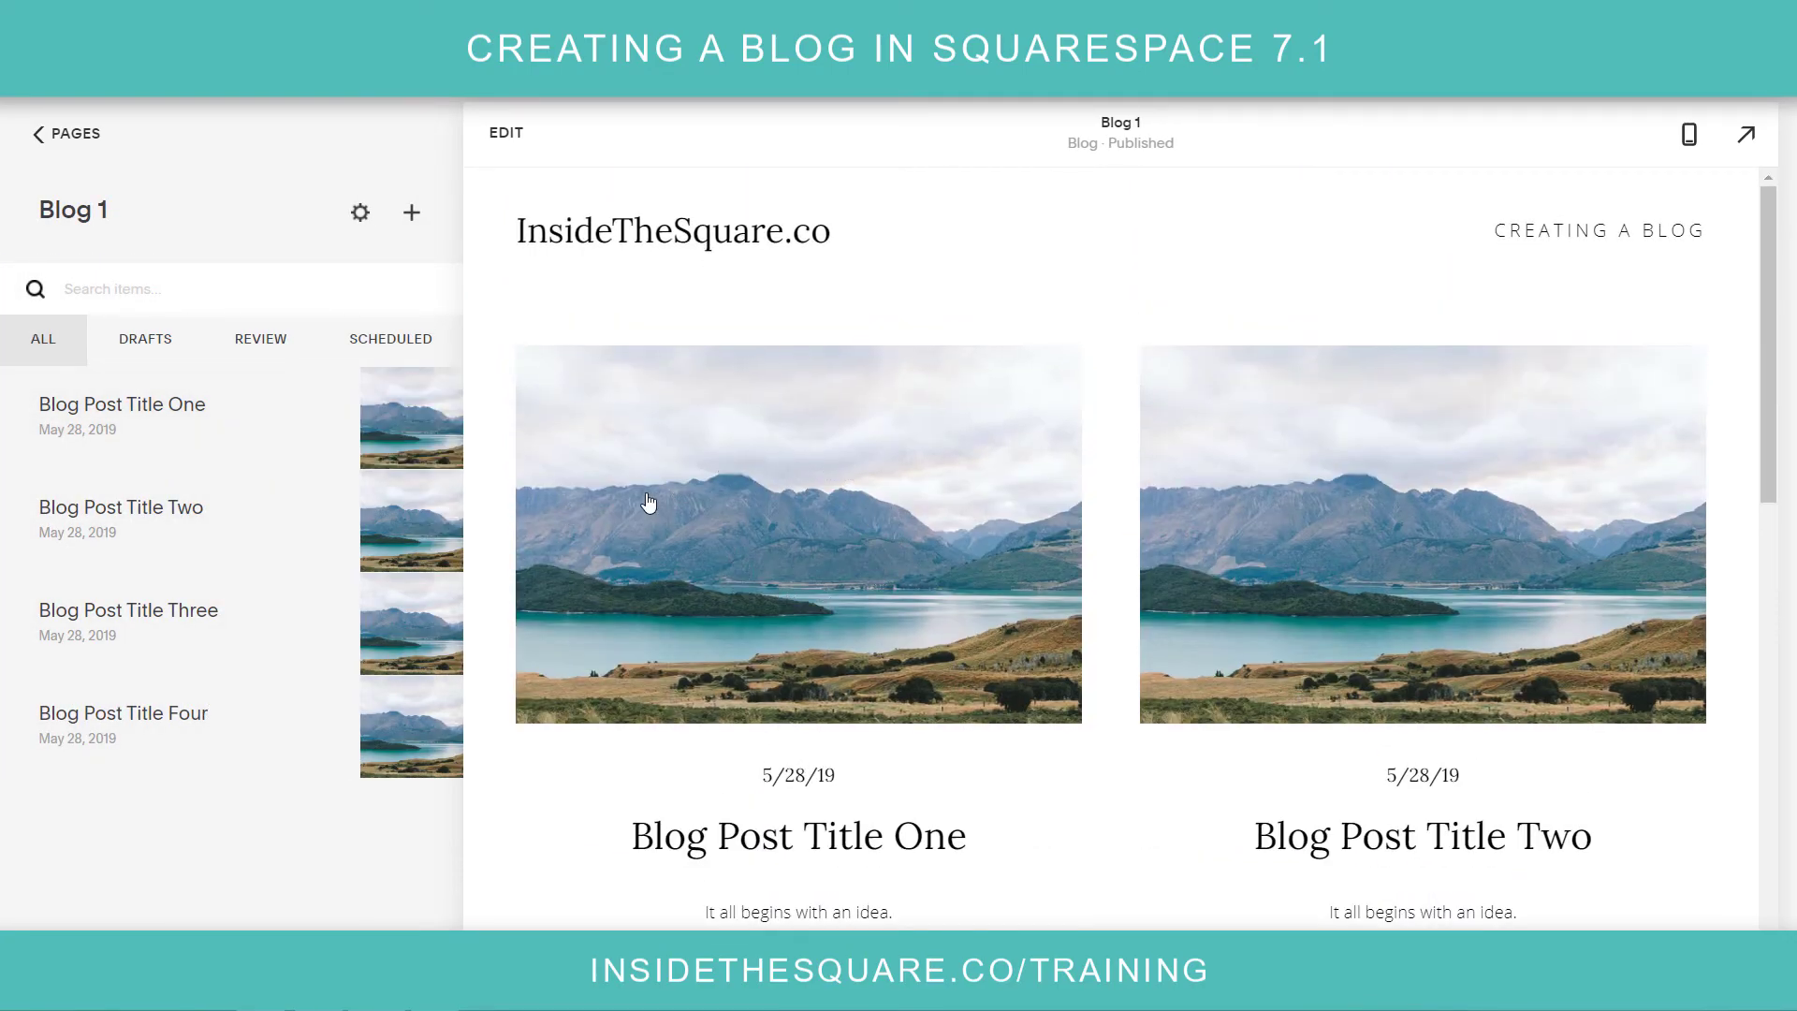
mouse_move(407, 426)
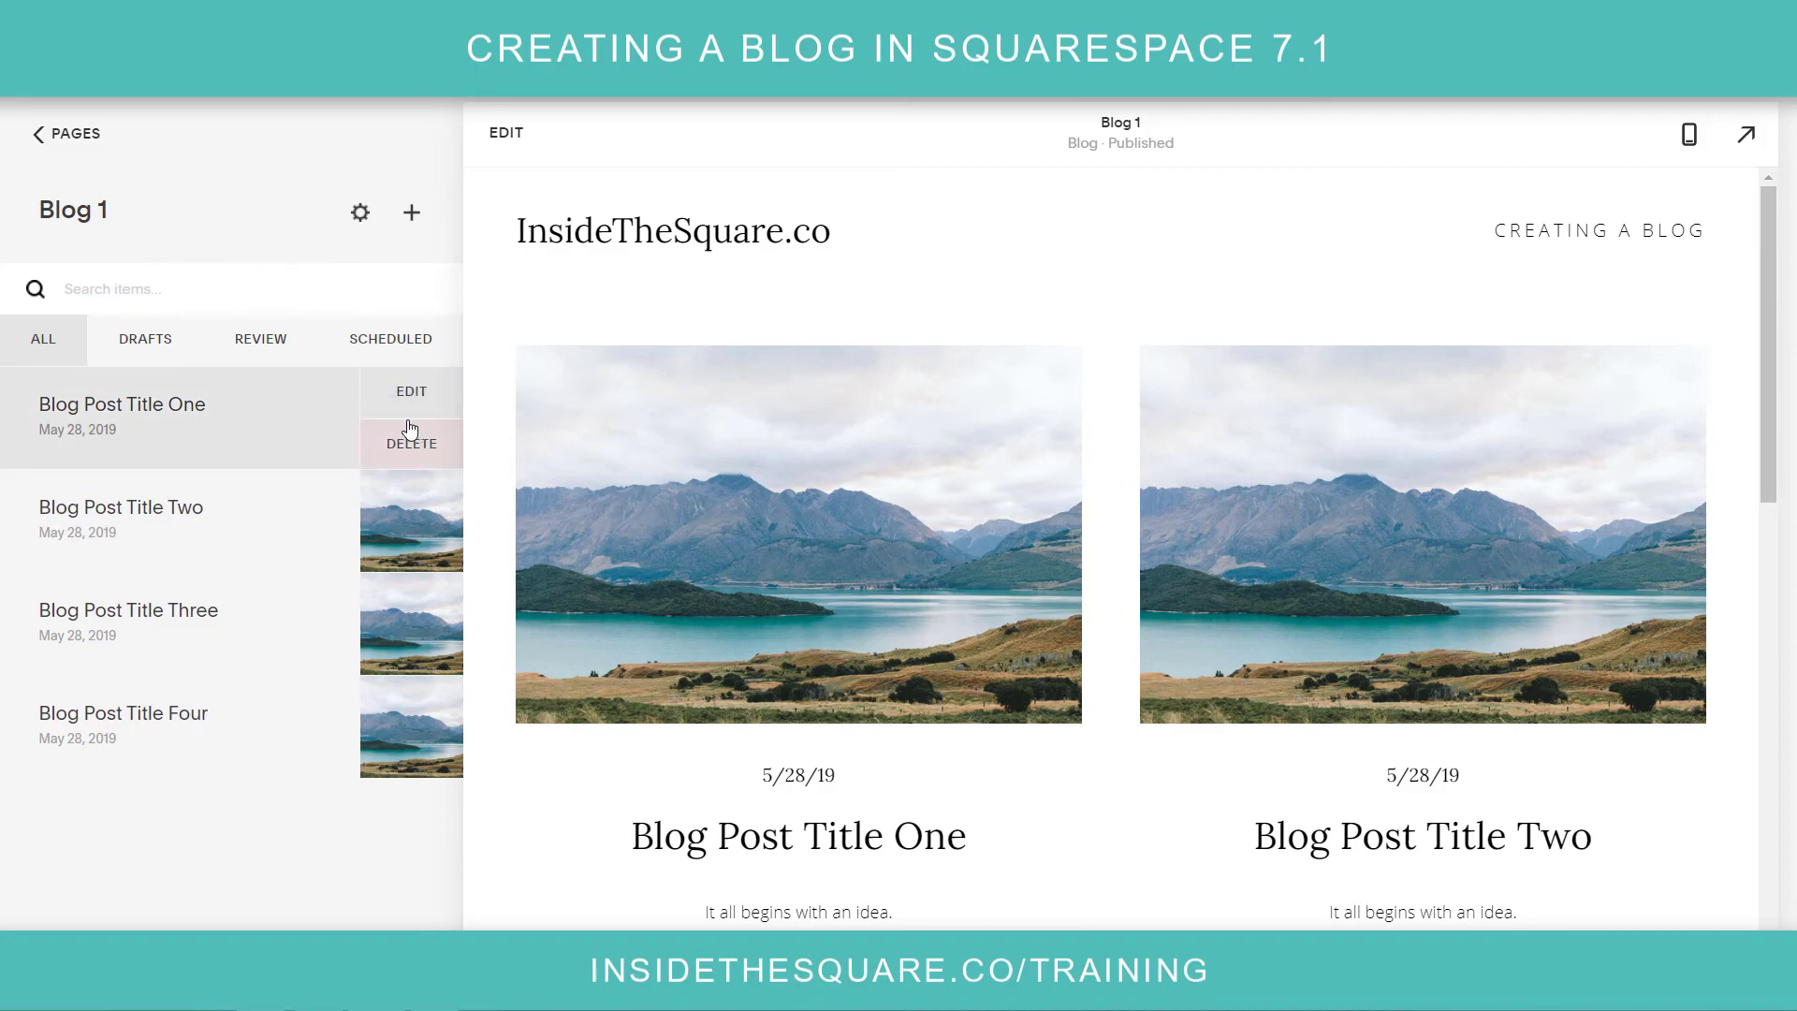
left_click(281, 426)
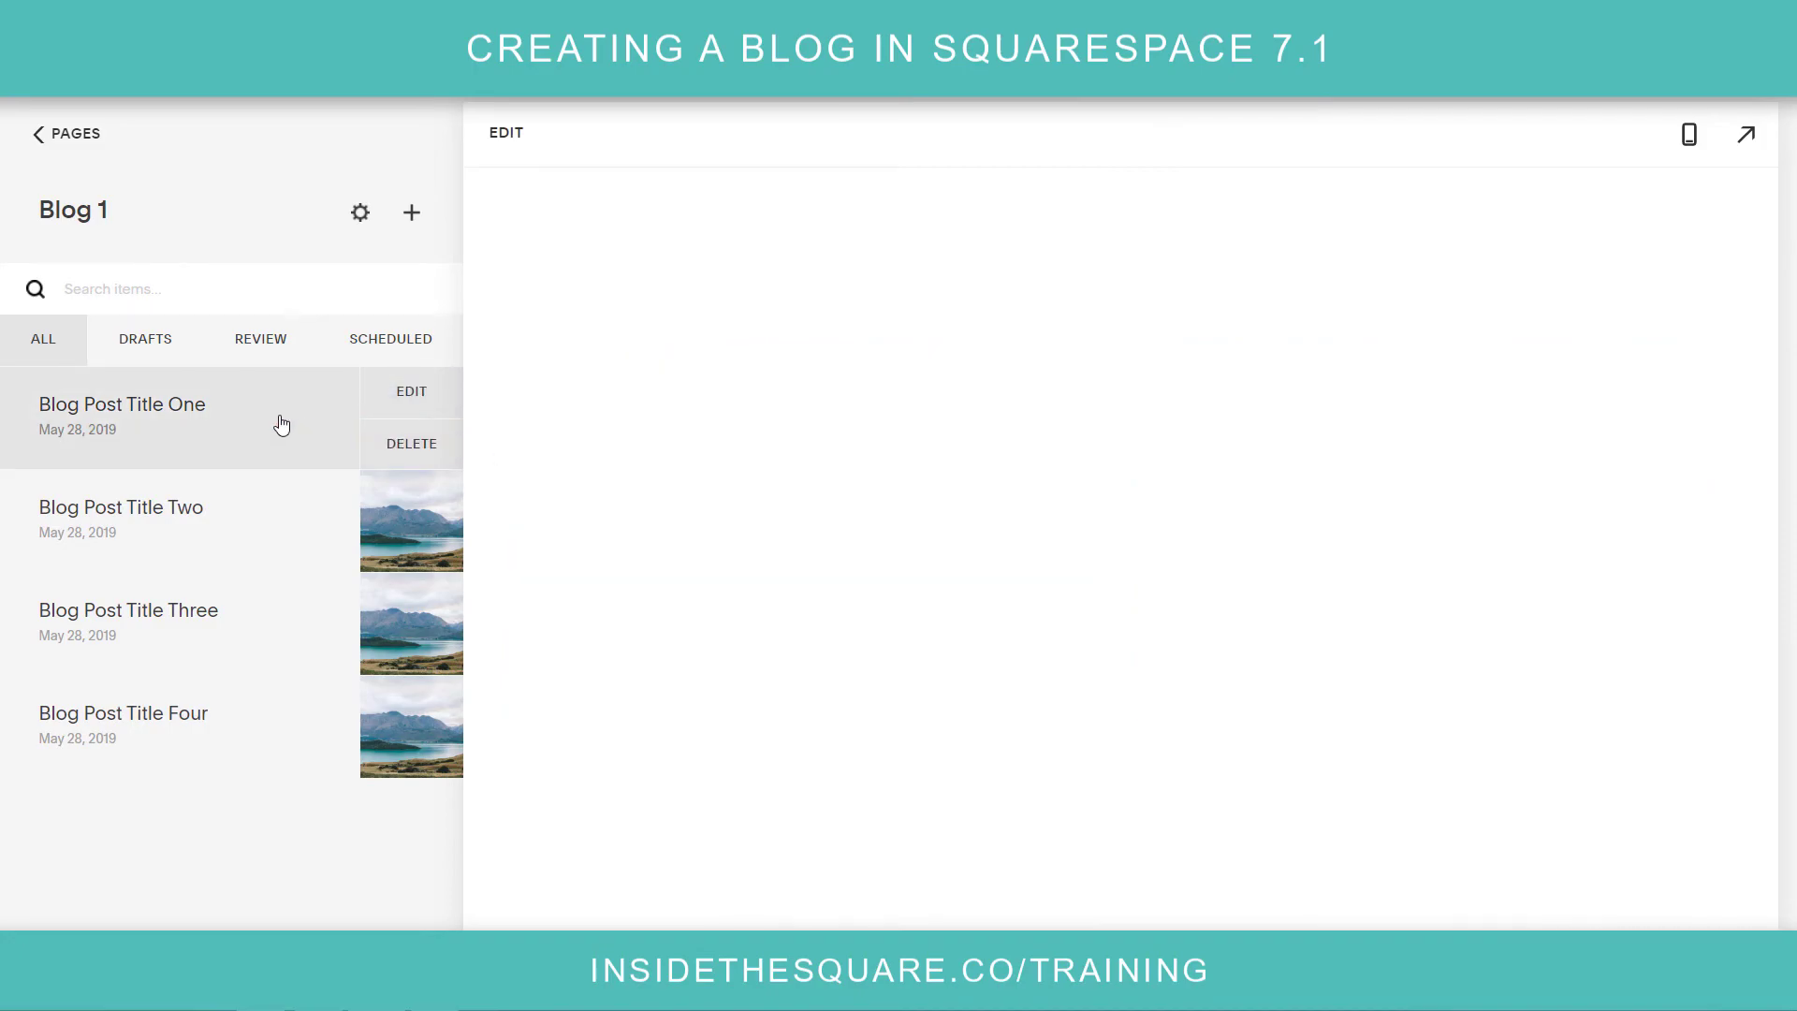
left_click(429, 380)
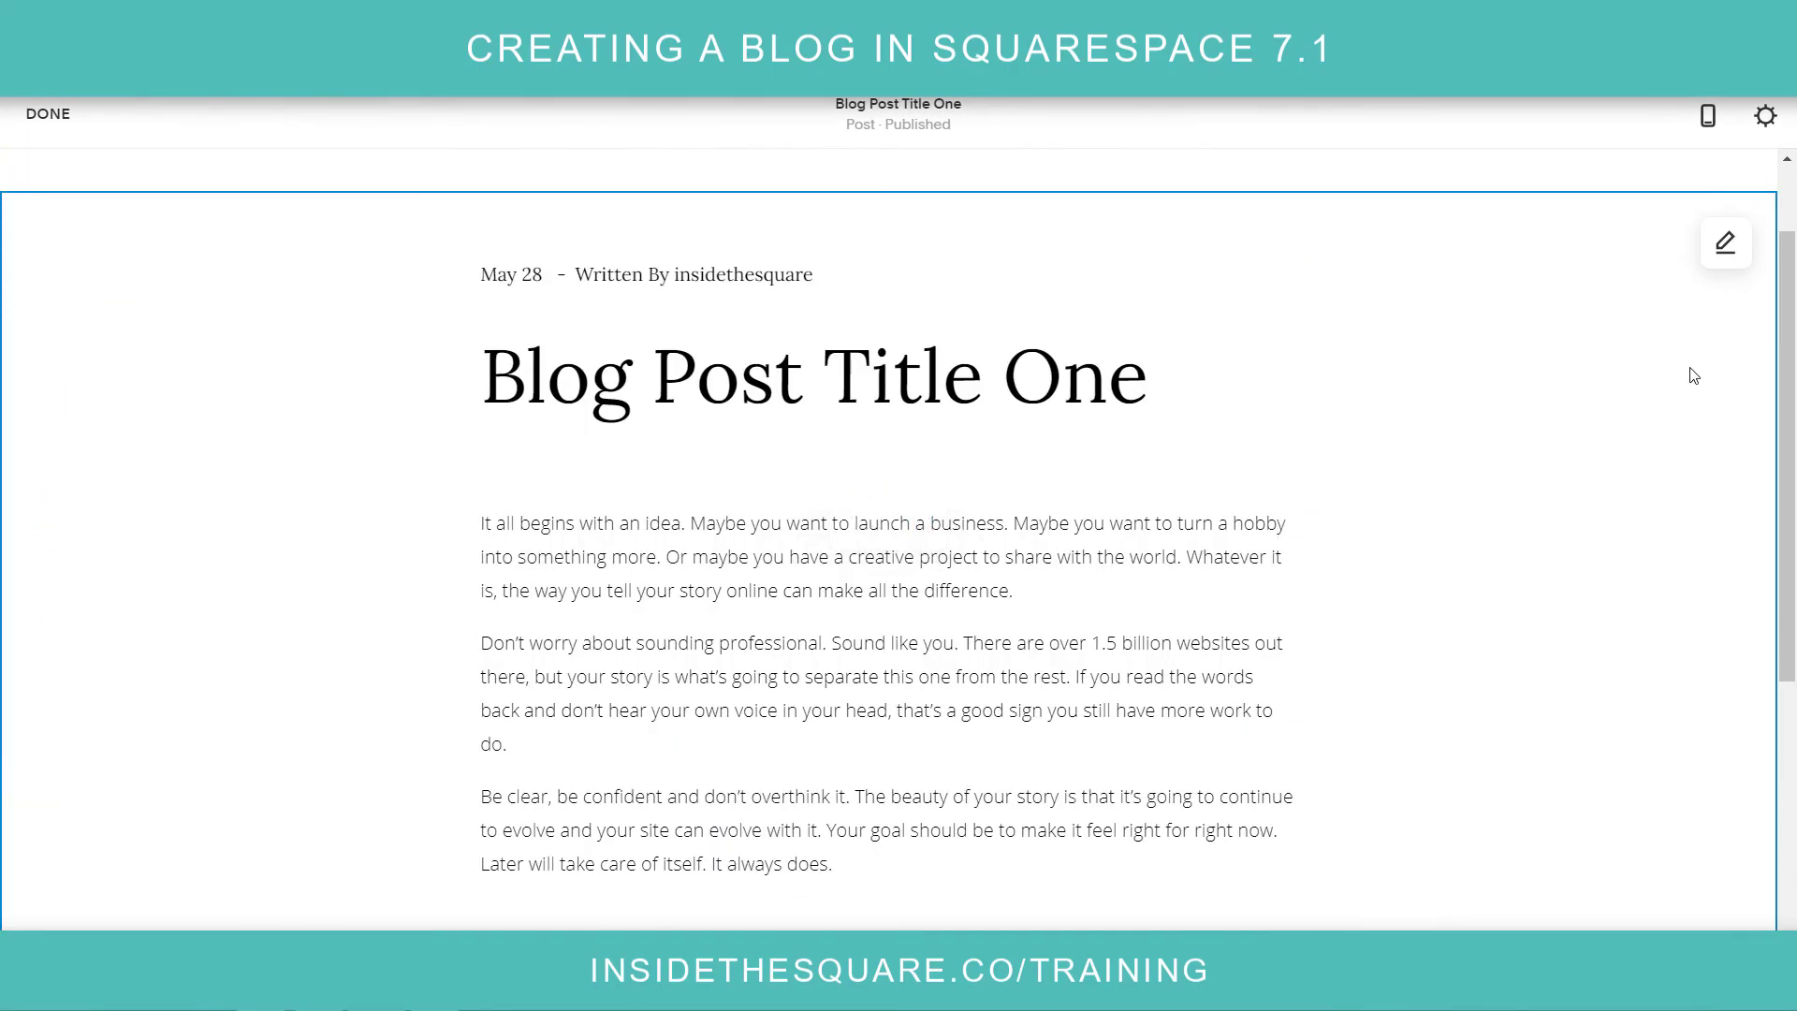
Step: Examine the blog post's Format options, from Content Width and Meta Position down to Header Spacing, without changing them
left_click(1725, 246)
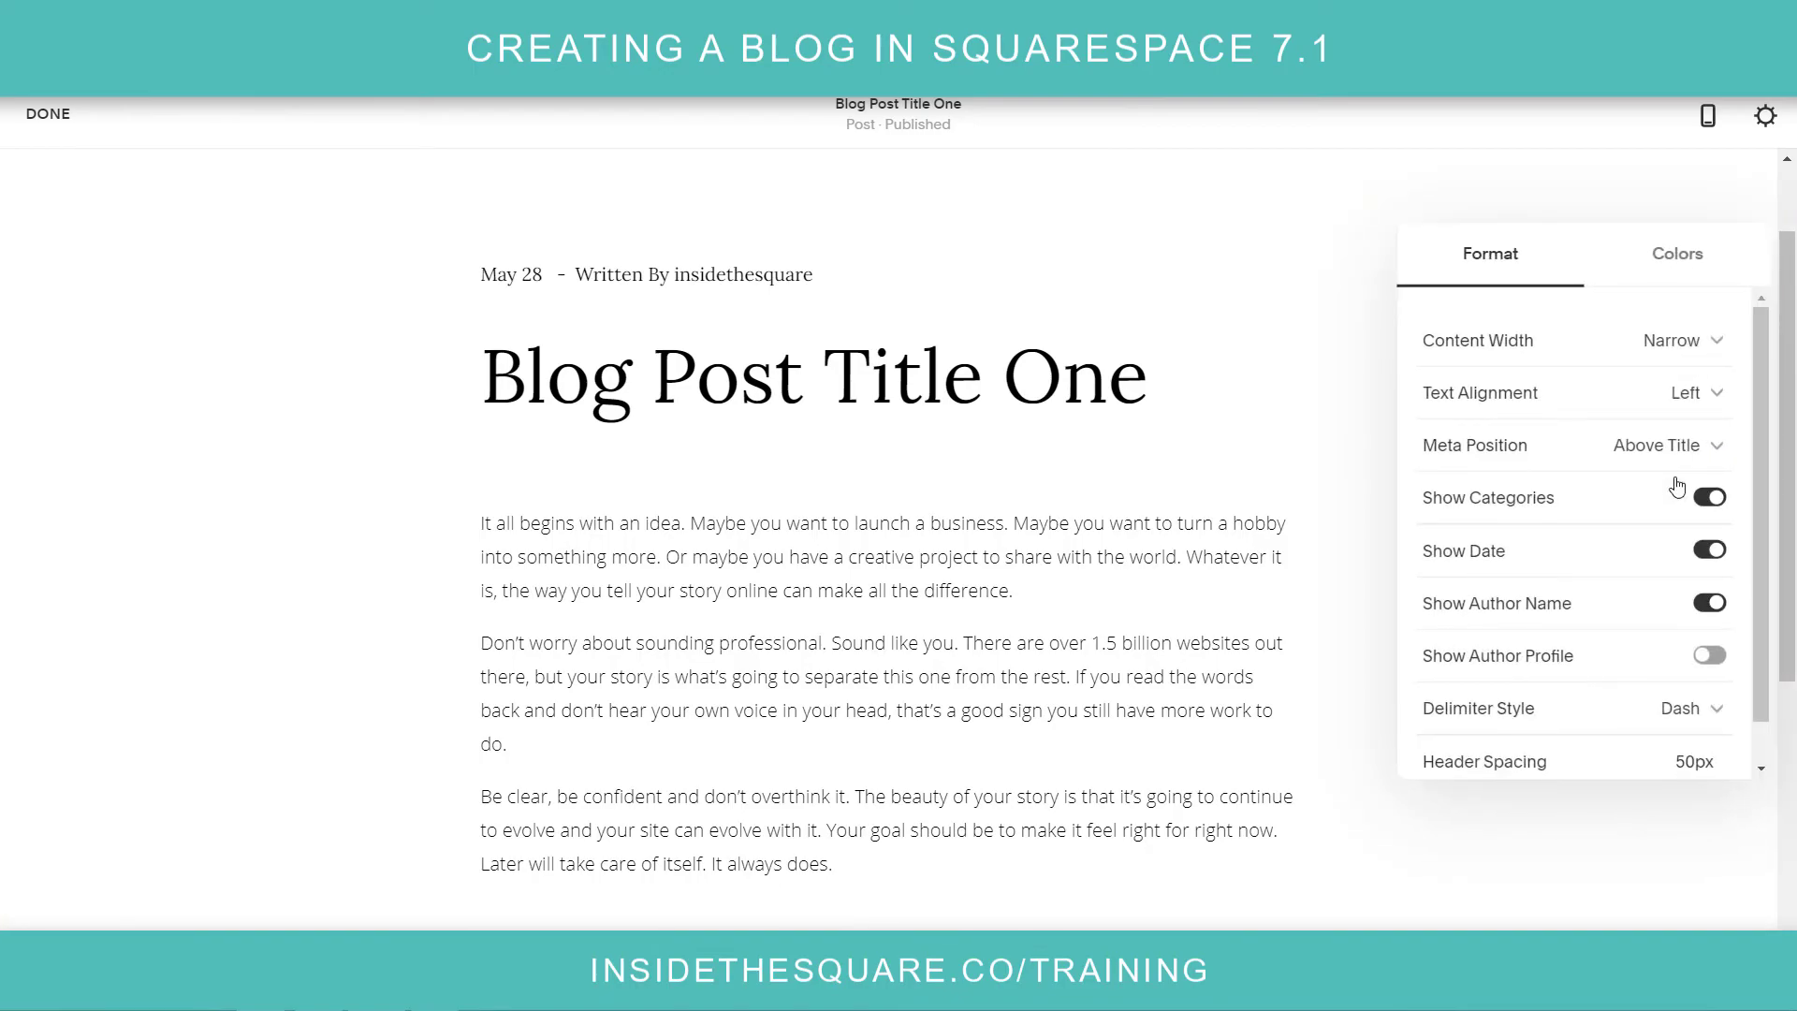
left_click(1606, 214)
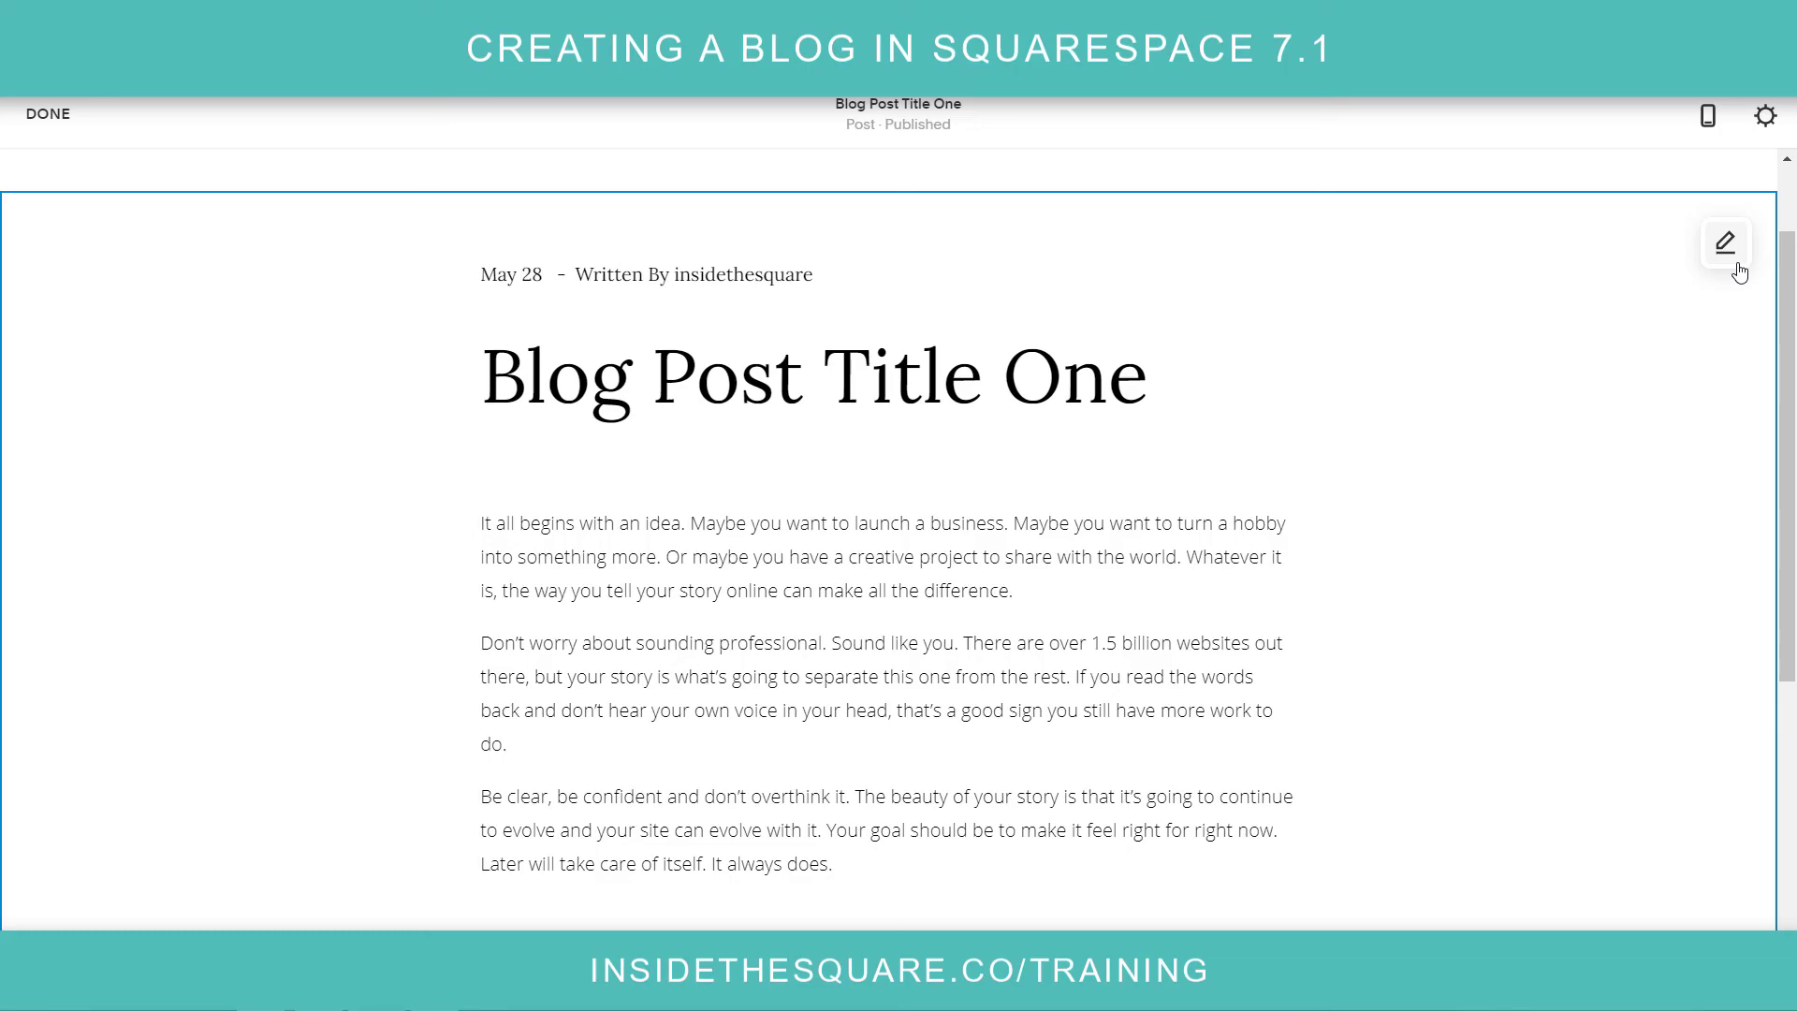
left_click(1737, 269)
scroll(1605, 441, "down", 1)
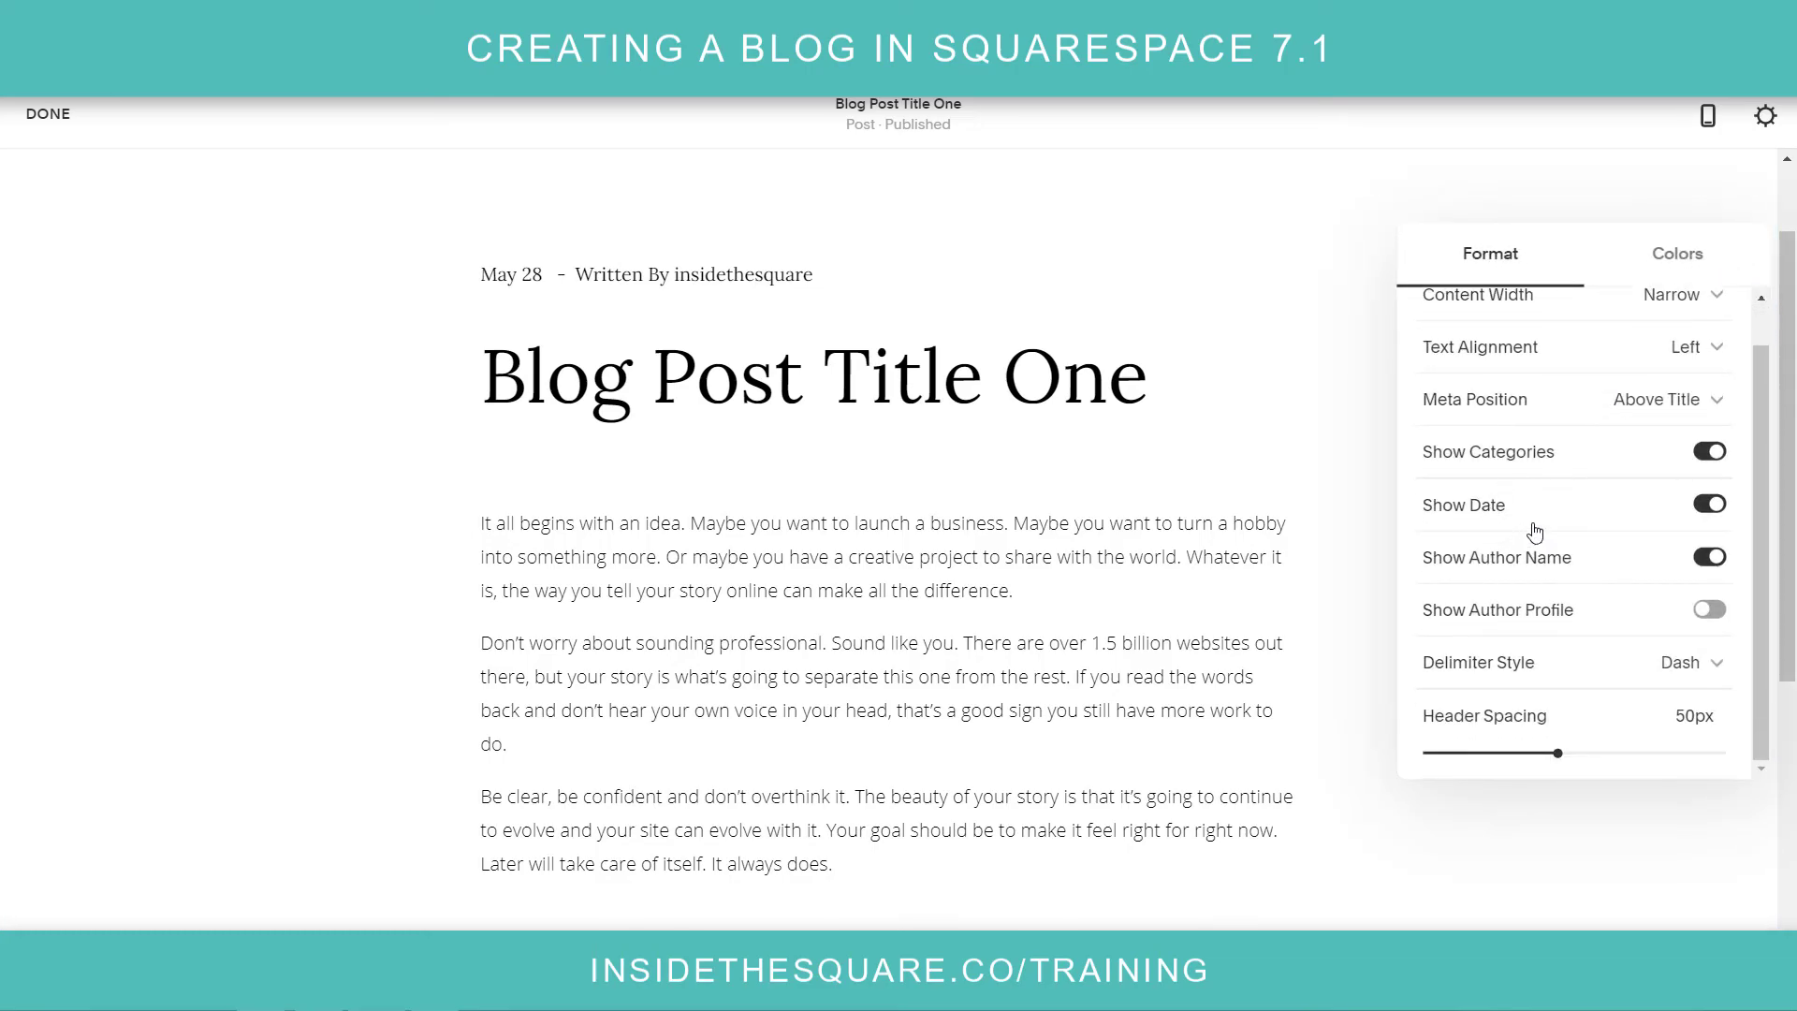
scroll(1602, 551, "up", 1)
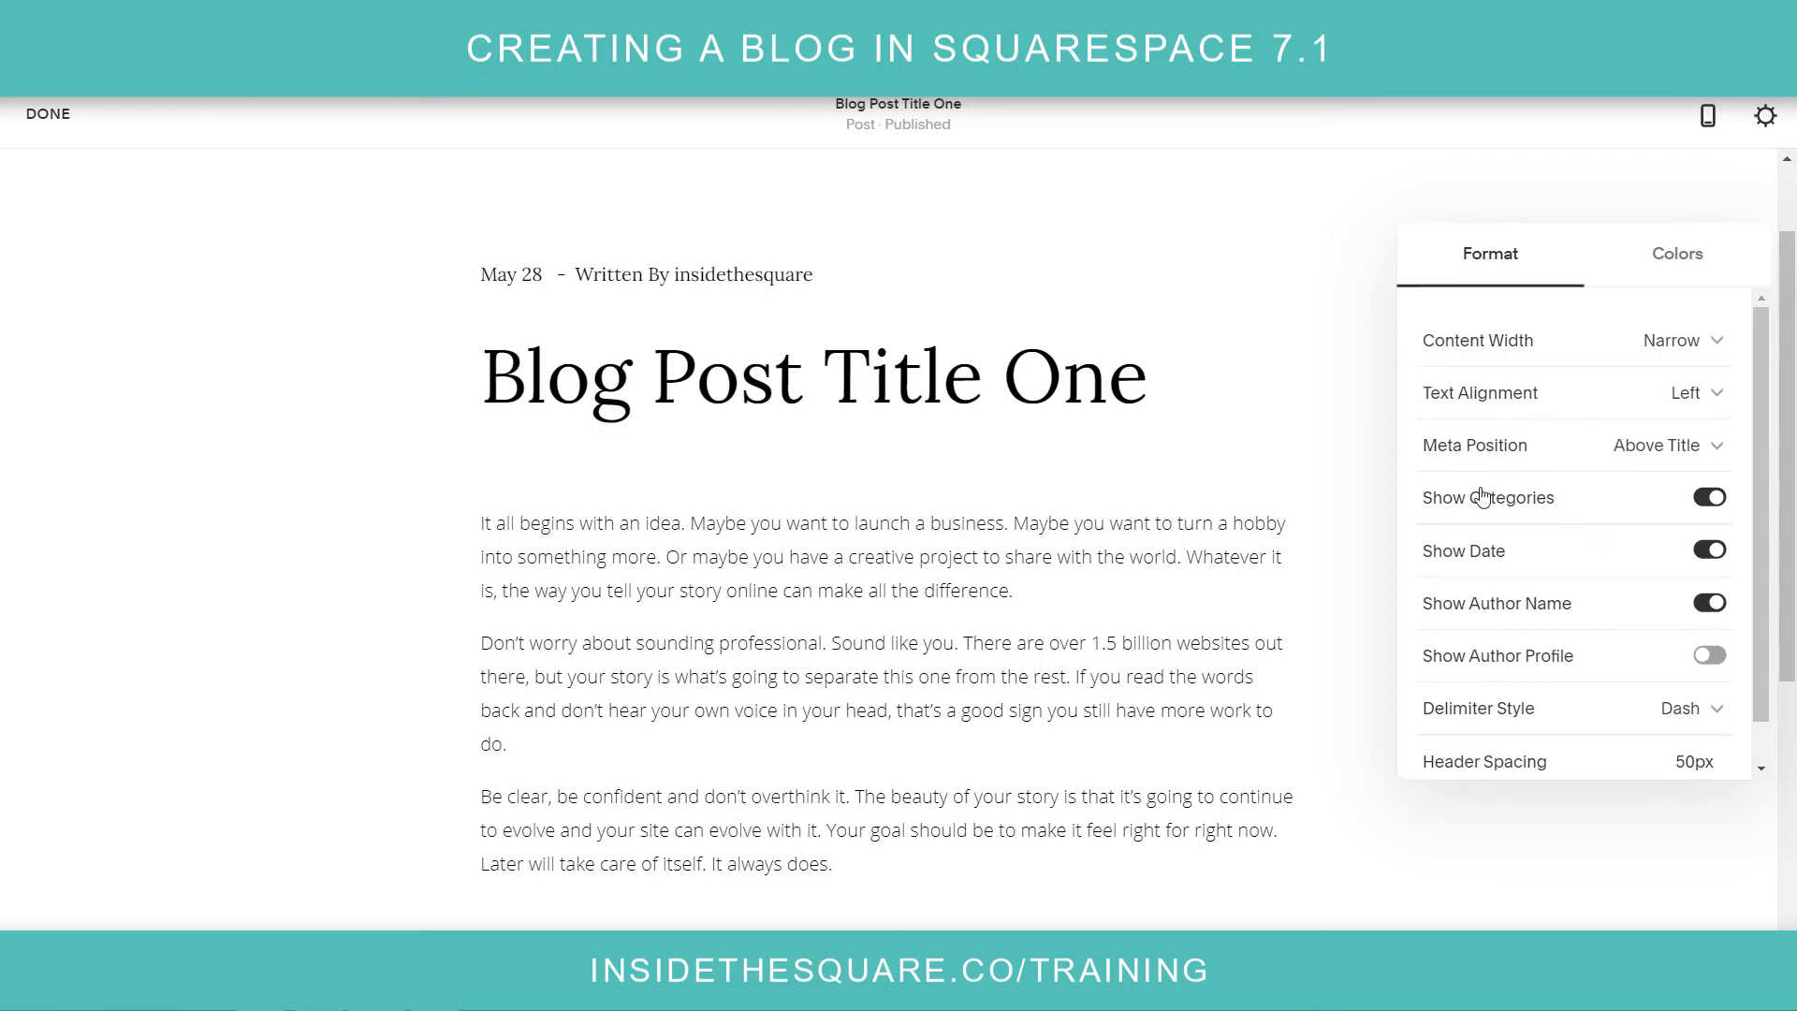
left_click(1340, 457)
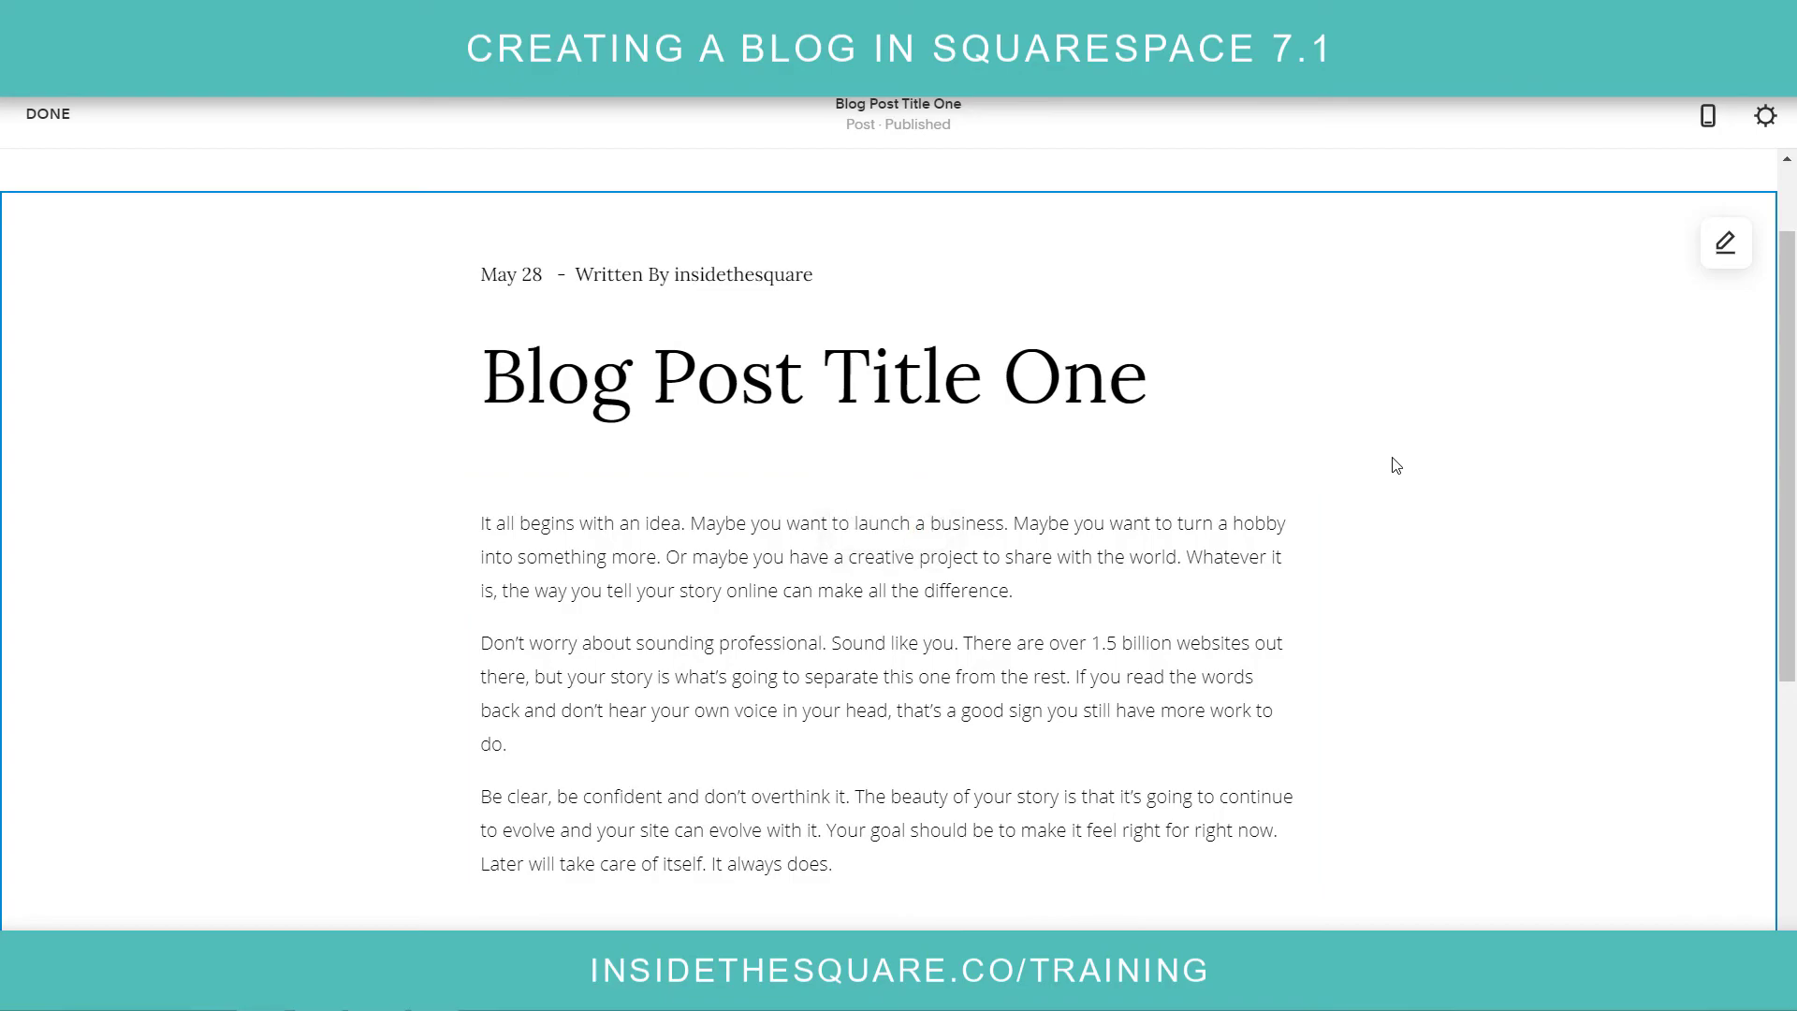
Step: Review the post's Content settings and its thumbnail image under Options, close the post and return to the page list
left_click(1765, 115)
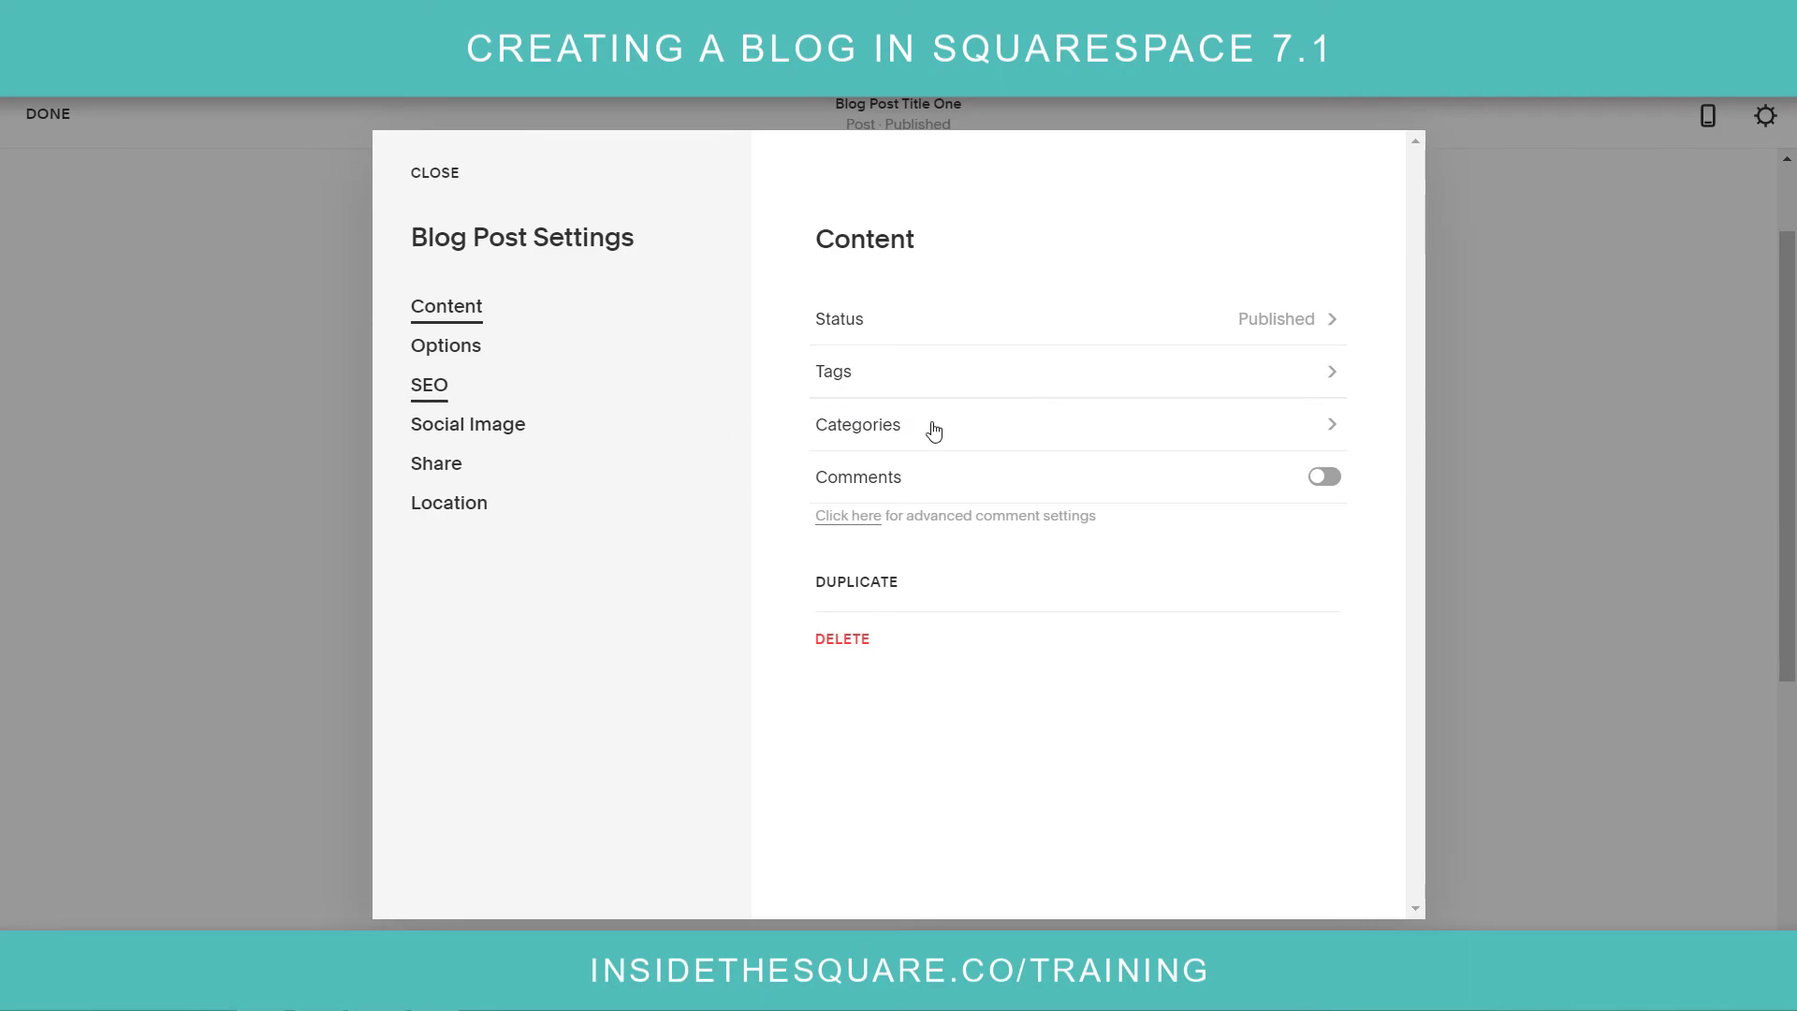
left_click(474, 357)
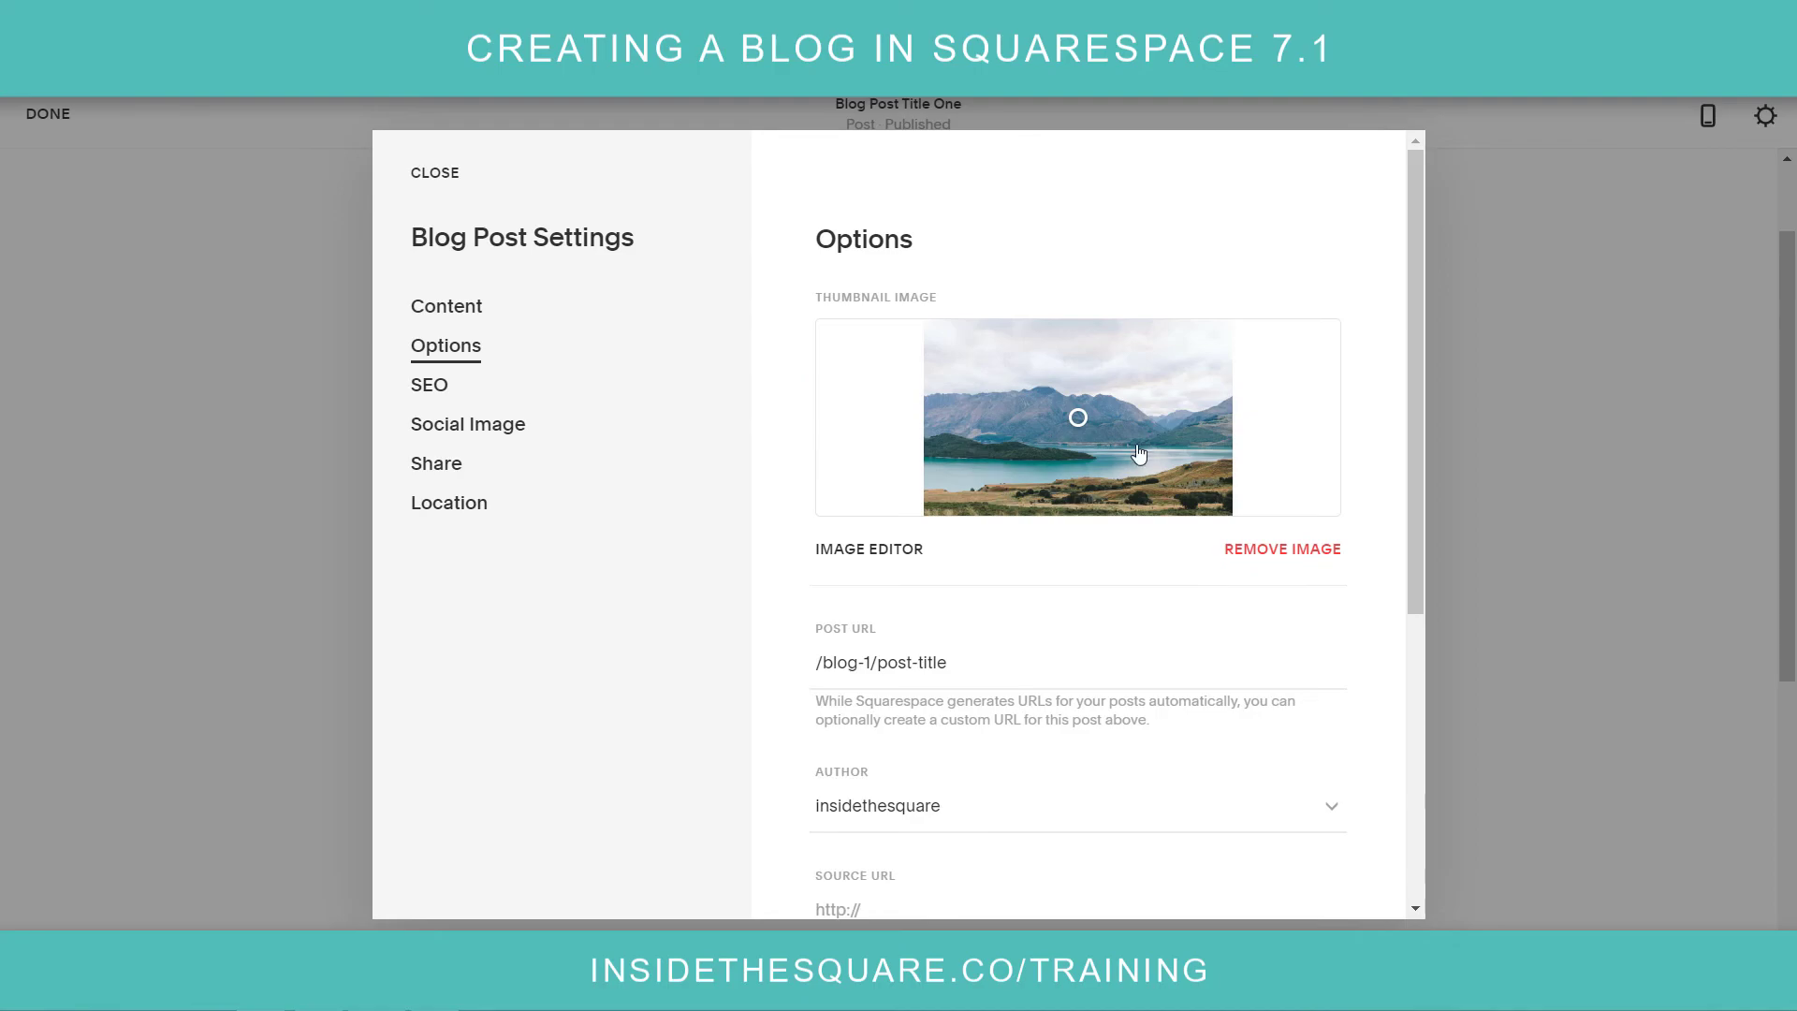
left_click(457, 187)
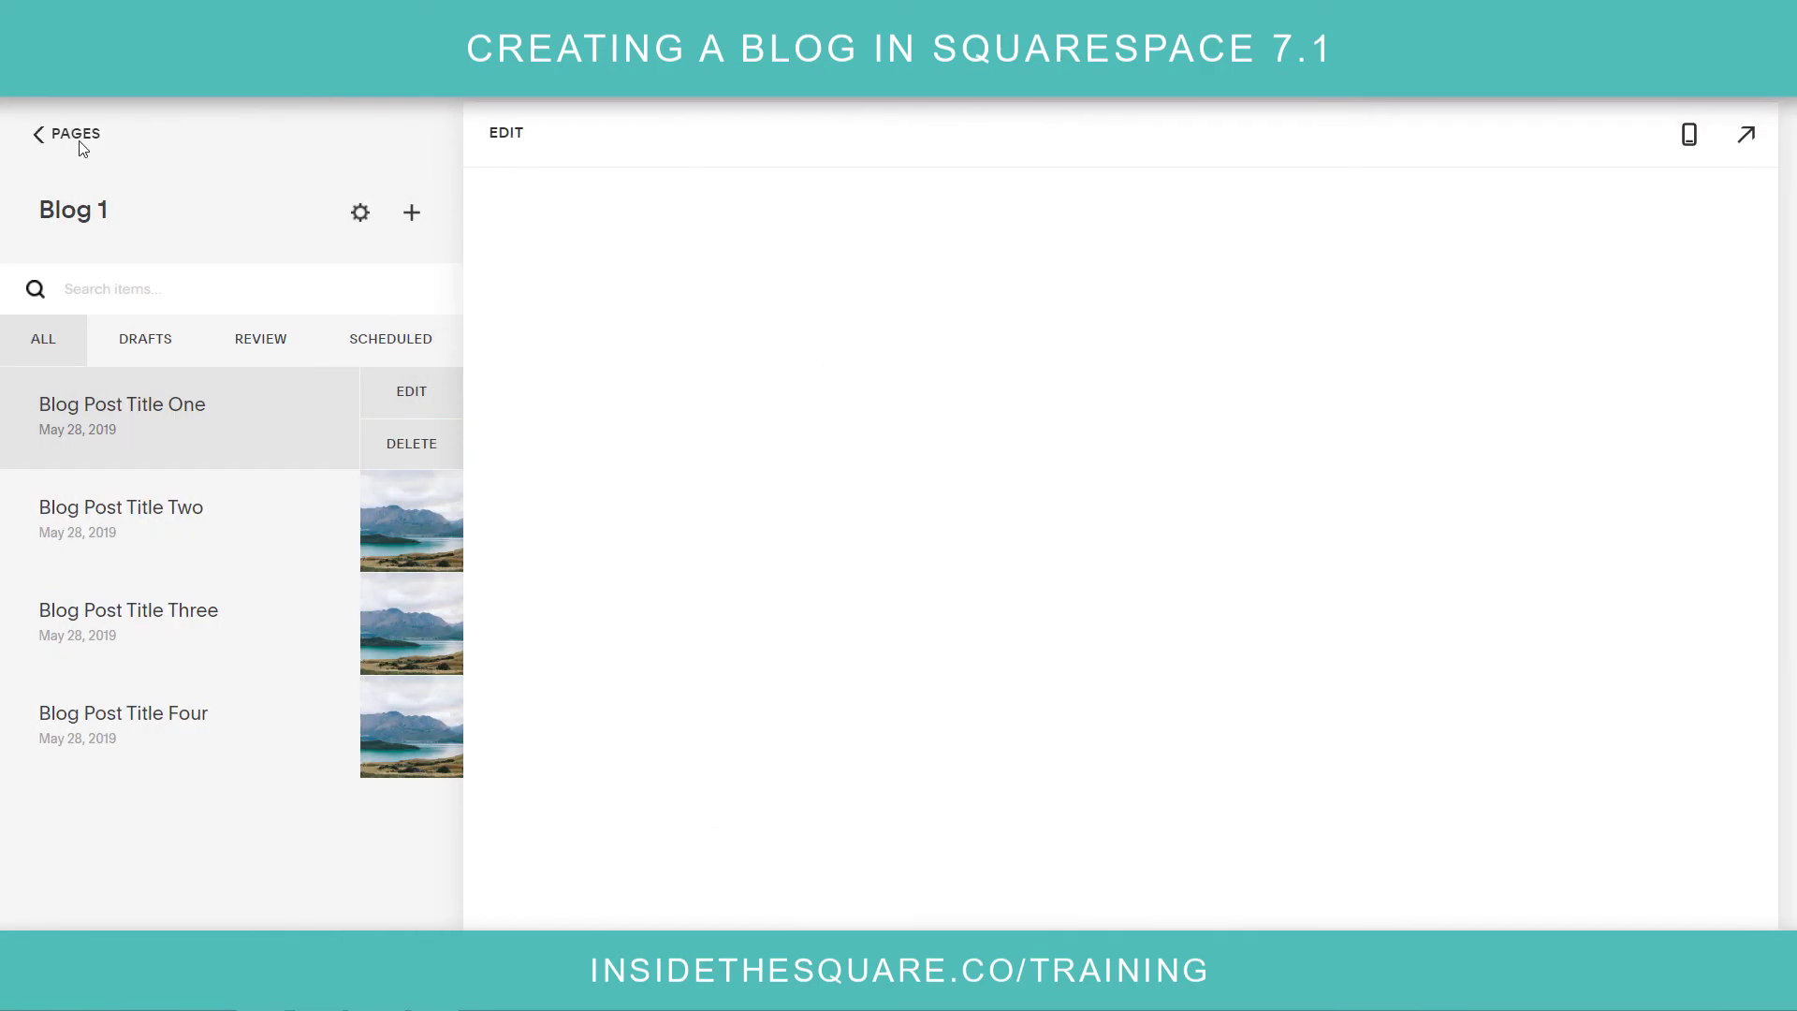
left_click(65, 144)
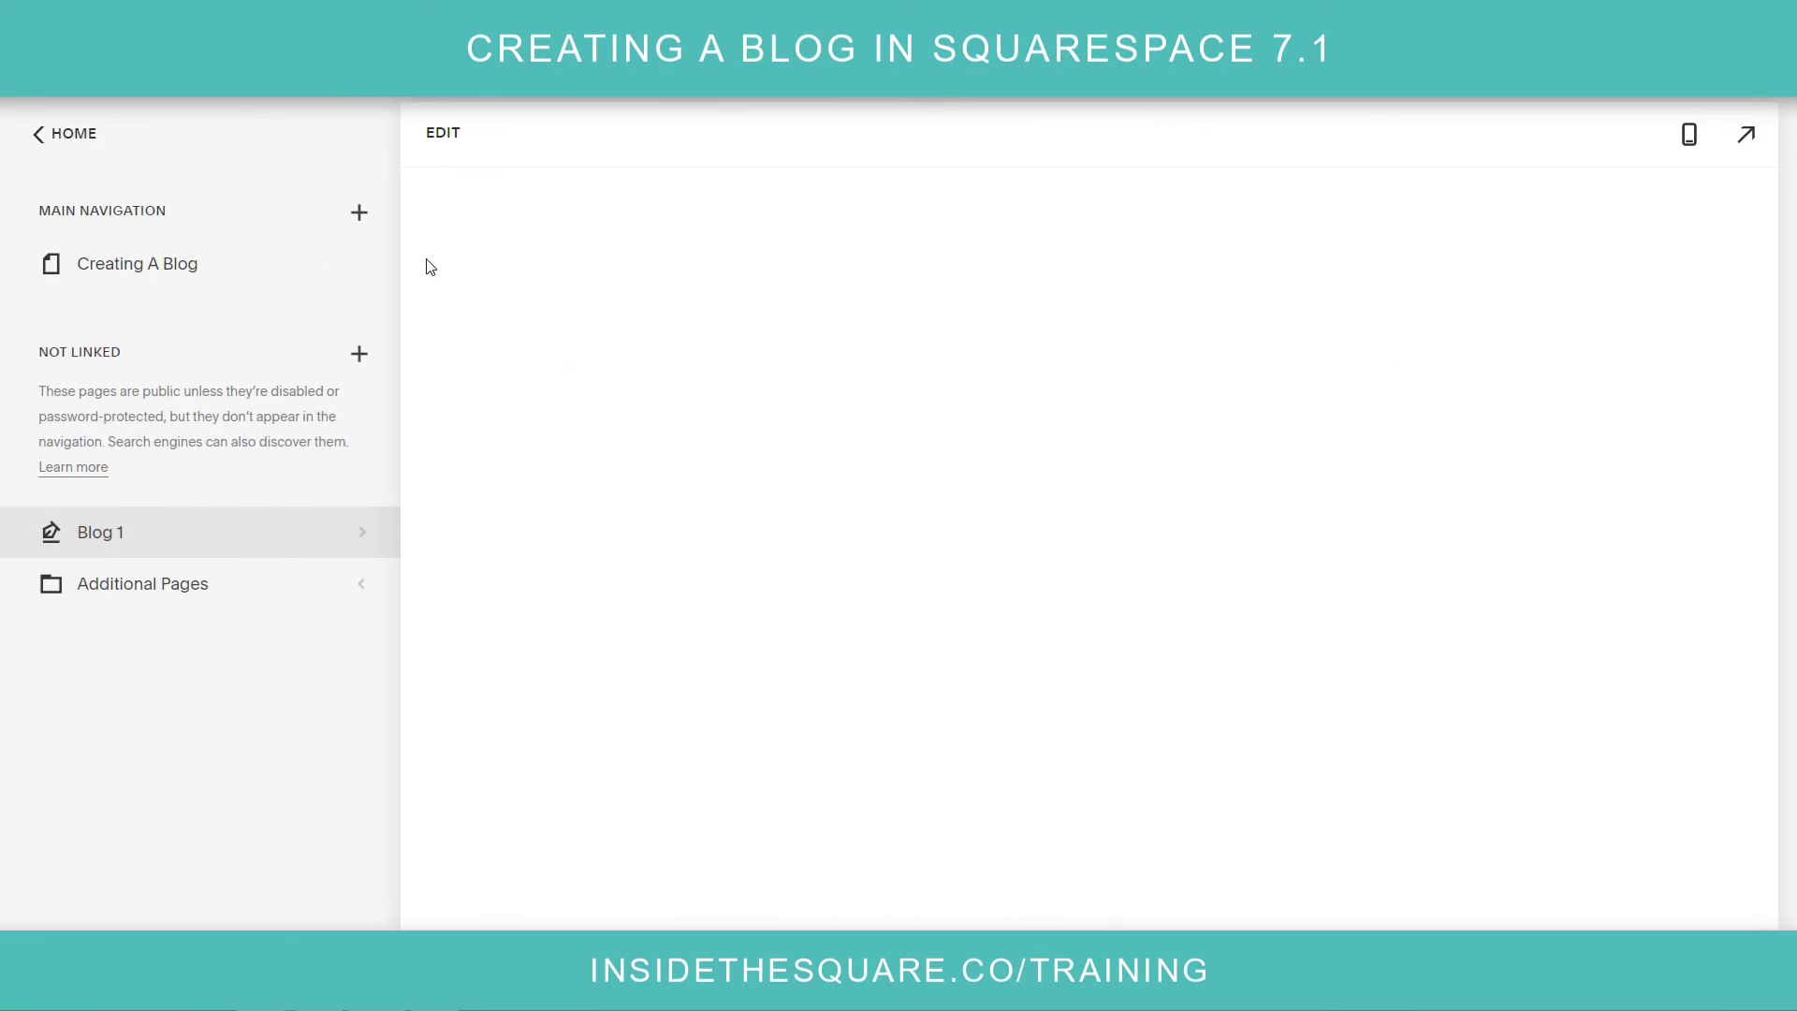